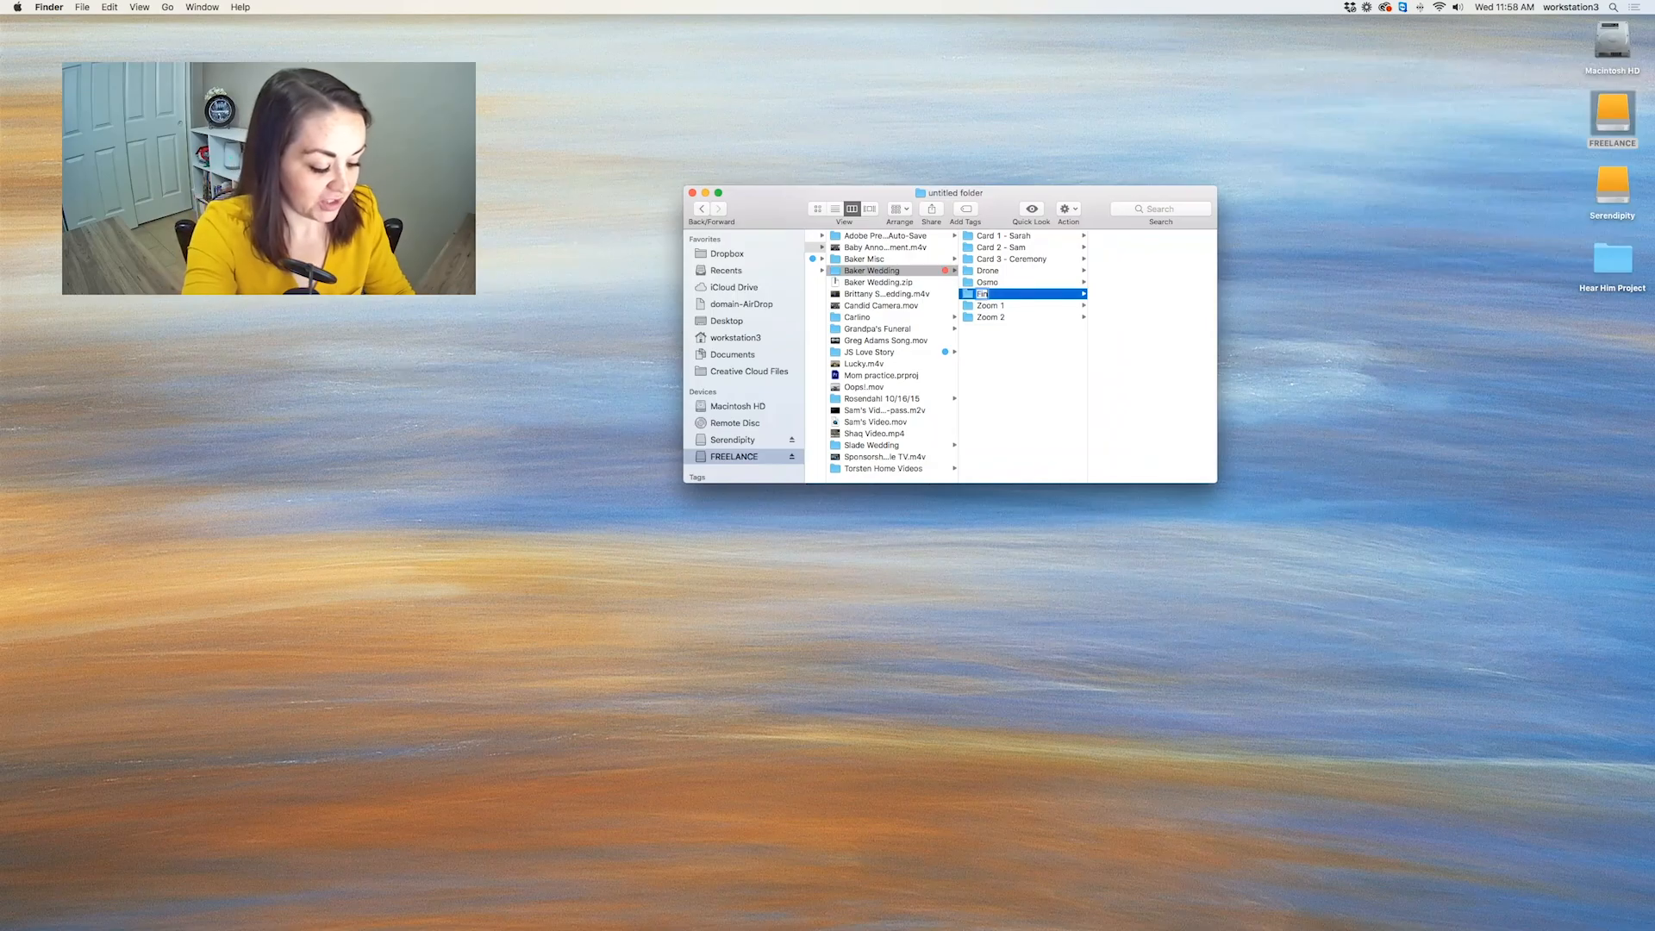
# Name the new folder Finished files and create another folder named Old Files inside the Baker Wedding folder.
pyautogui.write('ished files')
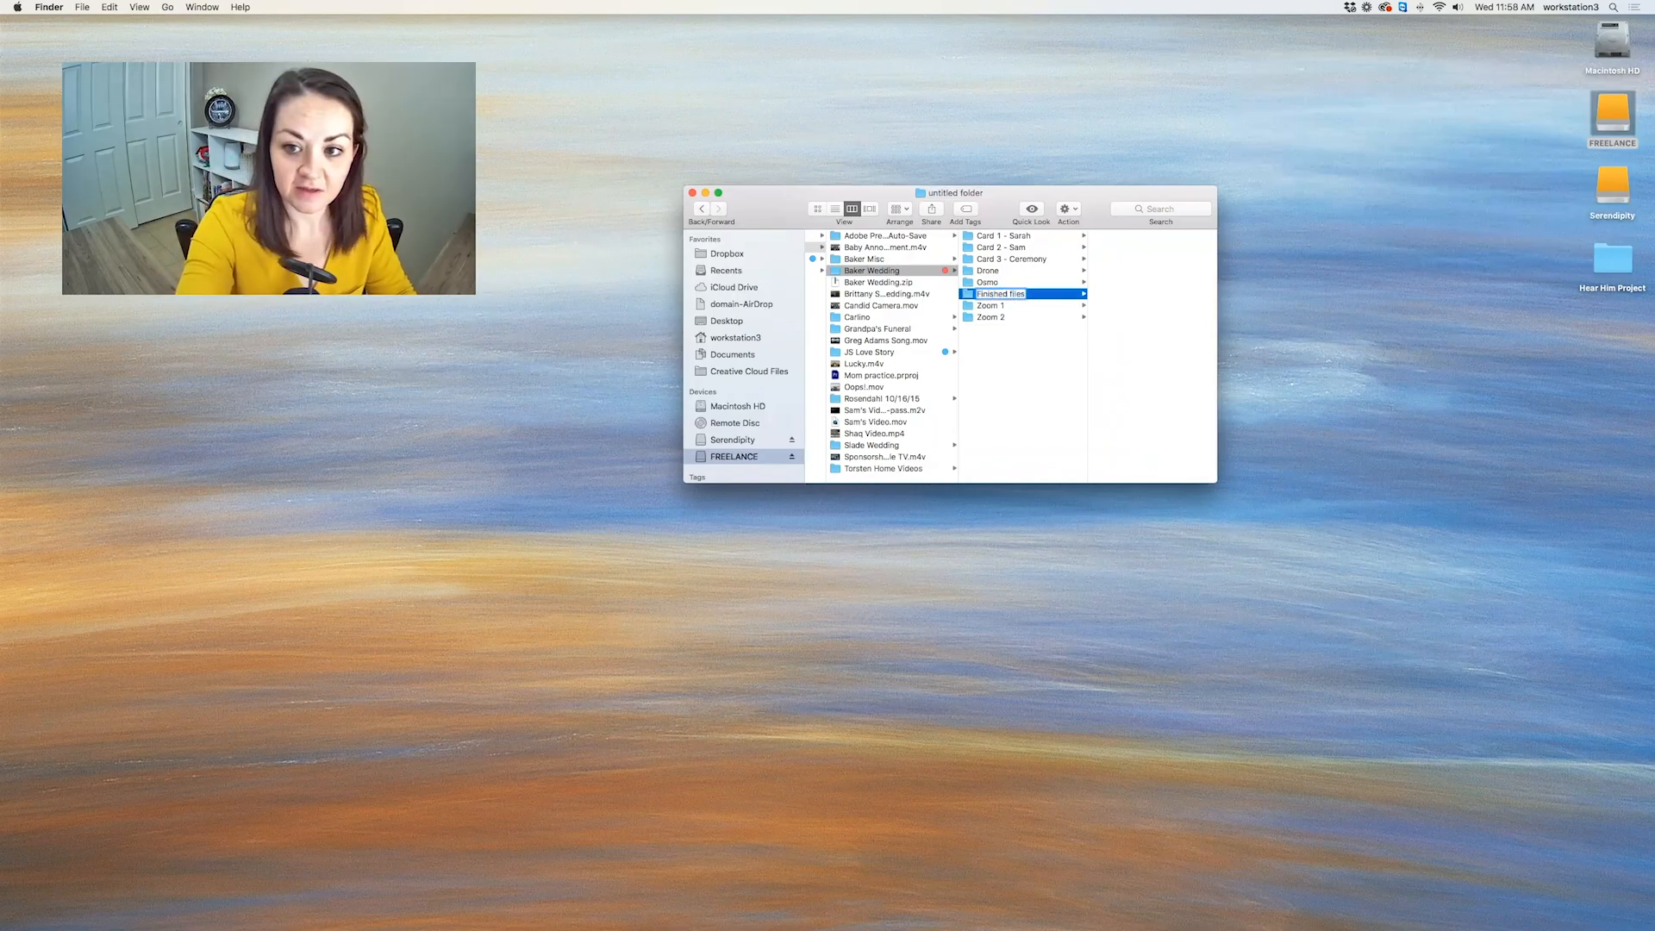
pyautogui.press('Return')
pyautogui.rightClick(1033, 352)
pyautogui.click(1042, 360)
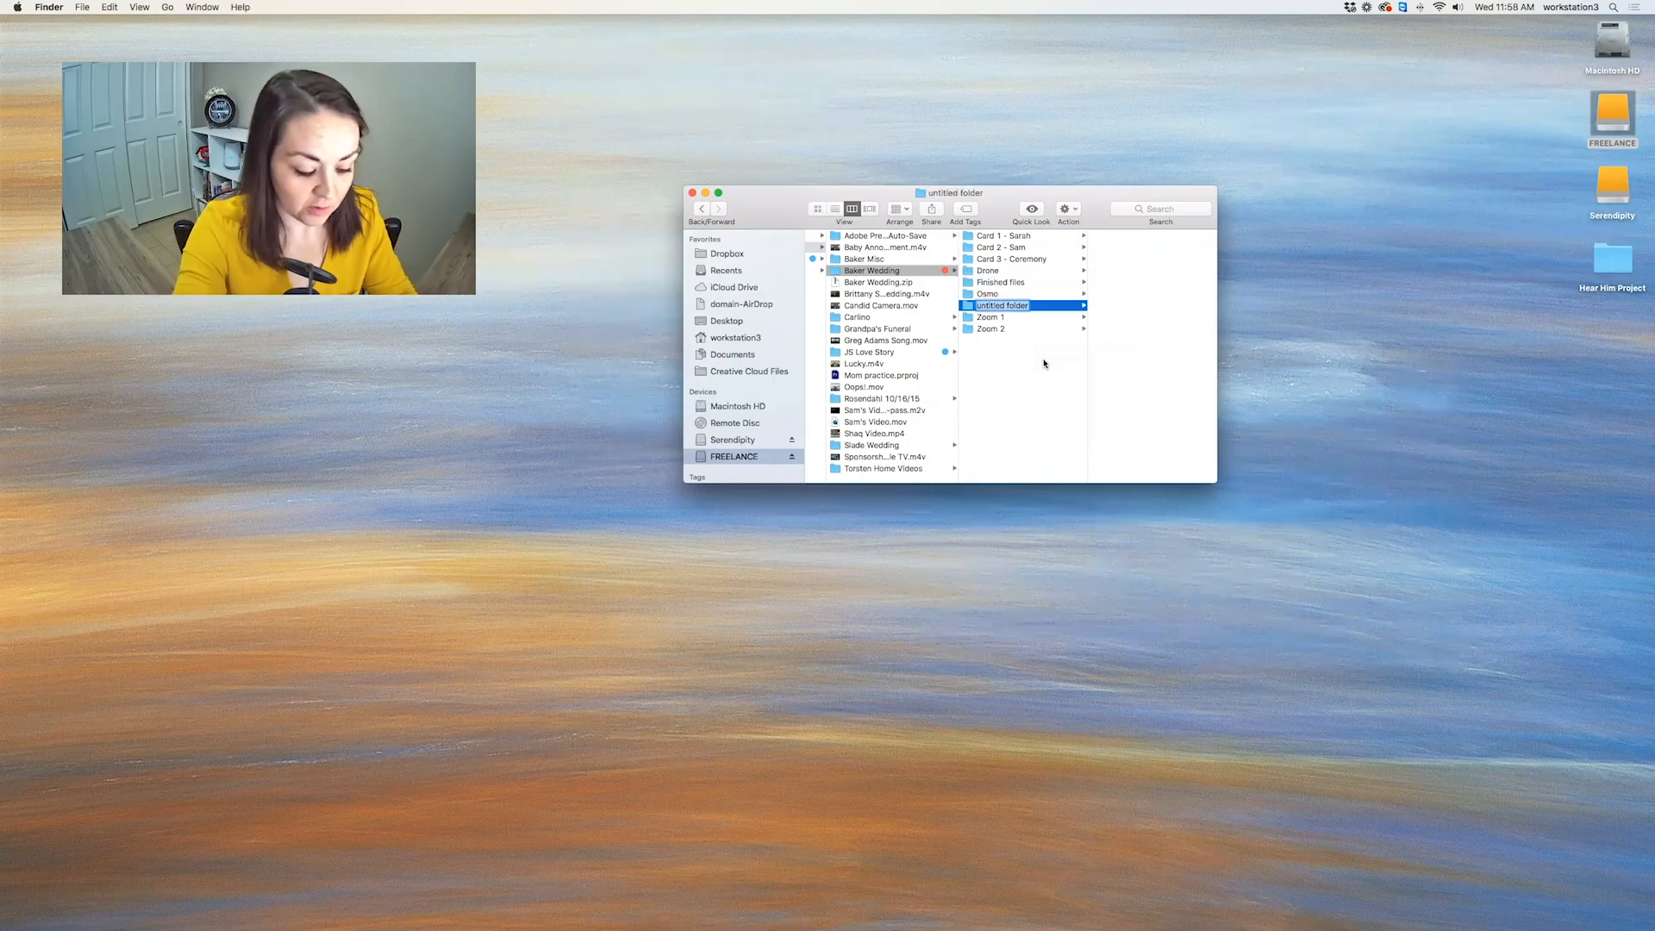
pyautogui.write('Old')
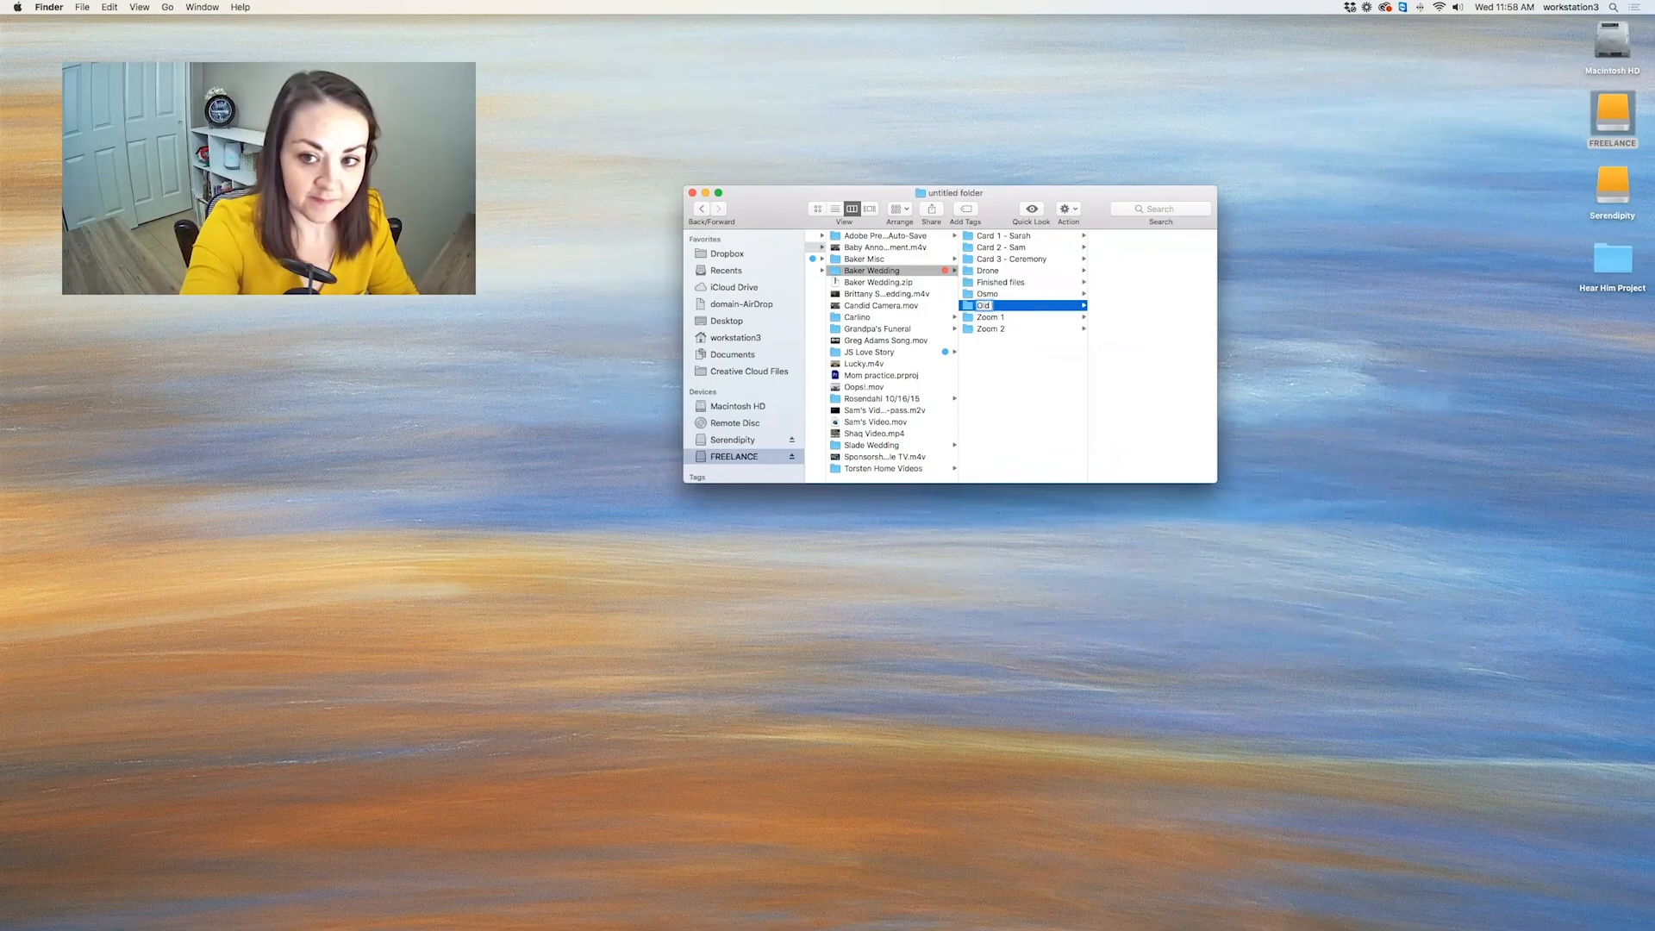
pyautogui.write(' Files')
pyautogui.press('Return')
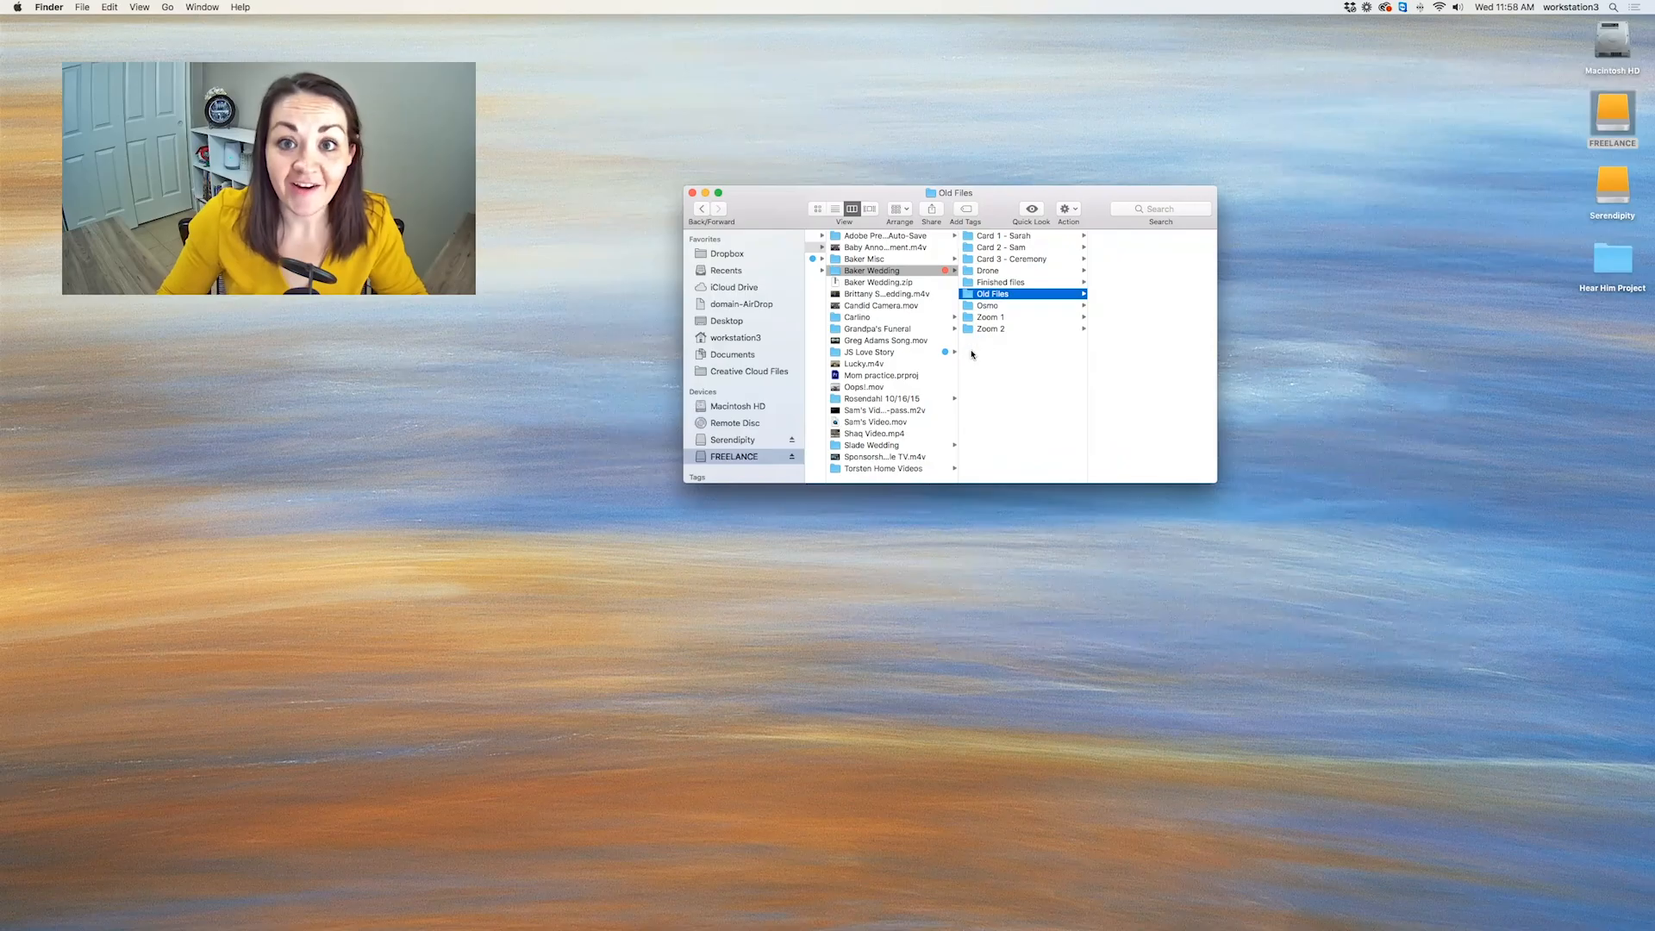
# Switch to Premiere Pro and set a new project's location to the Finished files folder inside Baker Wedding.
pyautogui.click(968, 892)
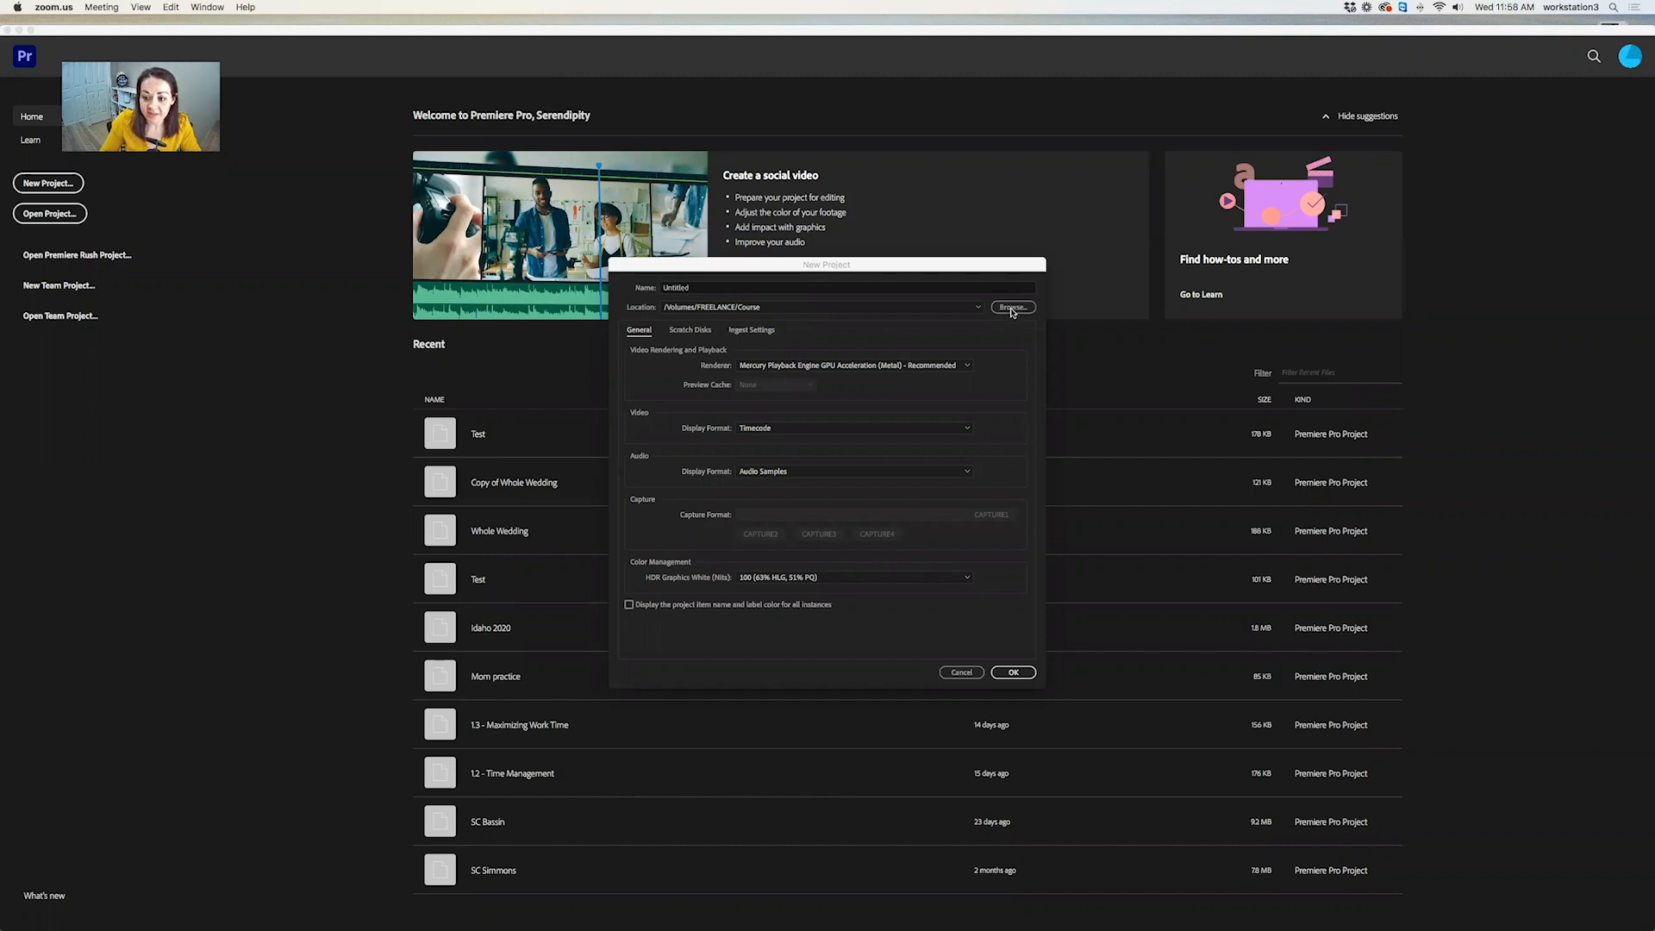
pyautogui.click(1013, 309)
pyautogui.click(1013, 308)
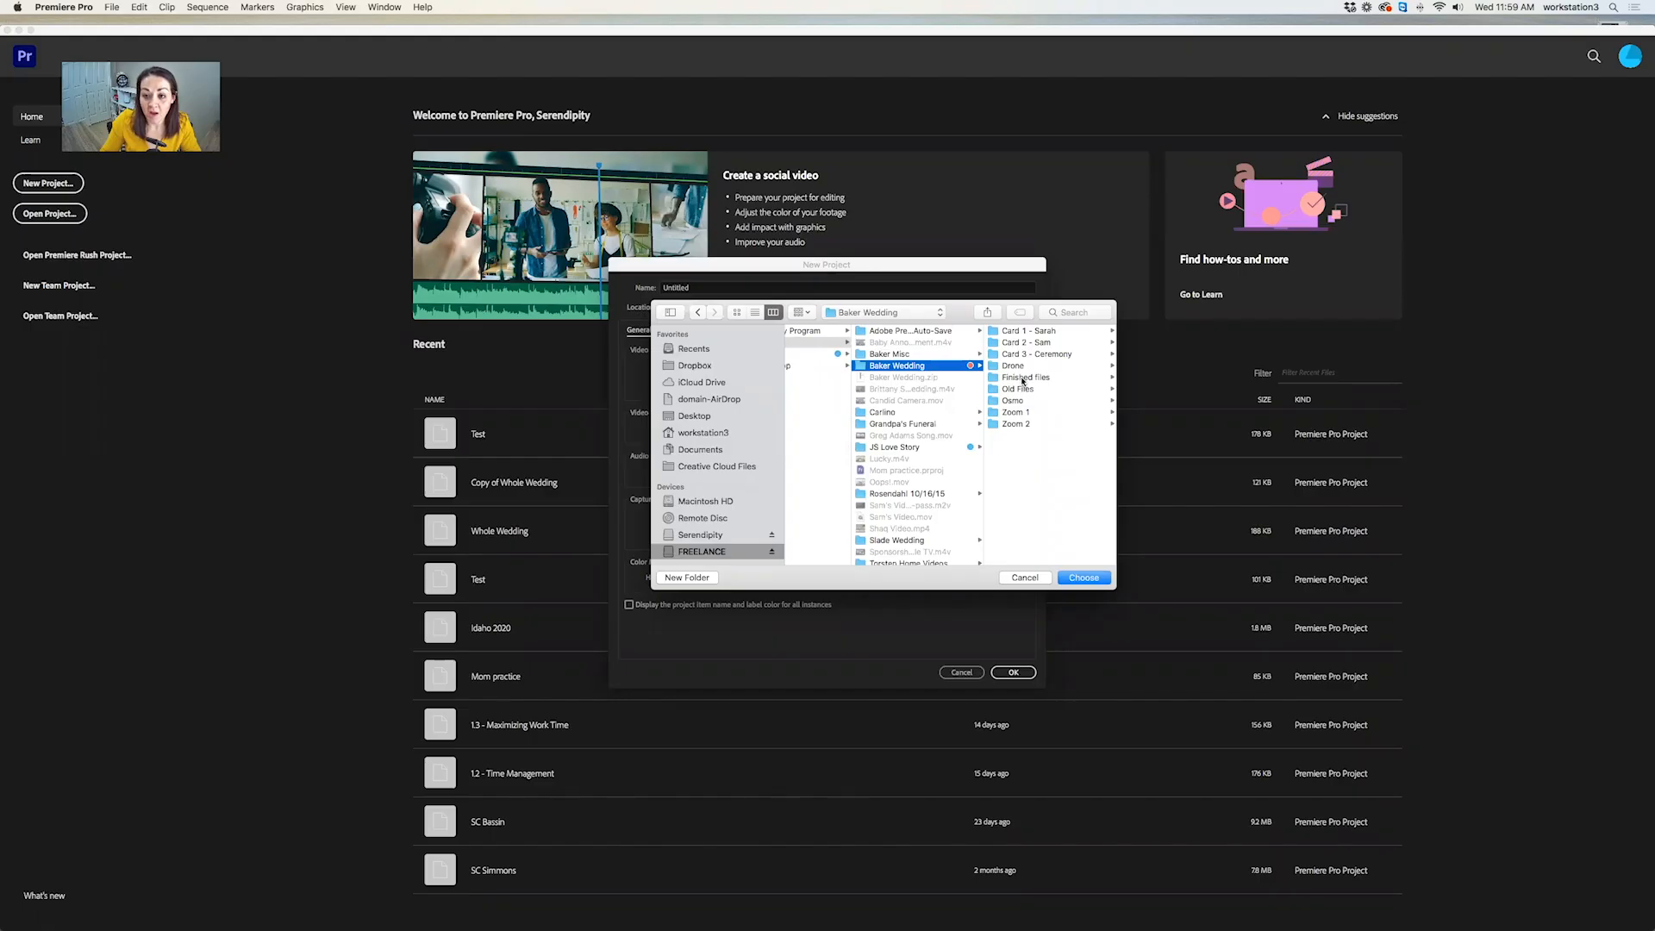
pyautogui.click(1023, 380)
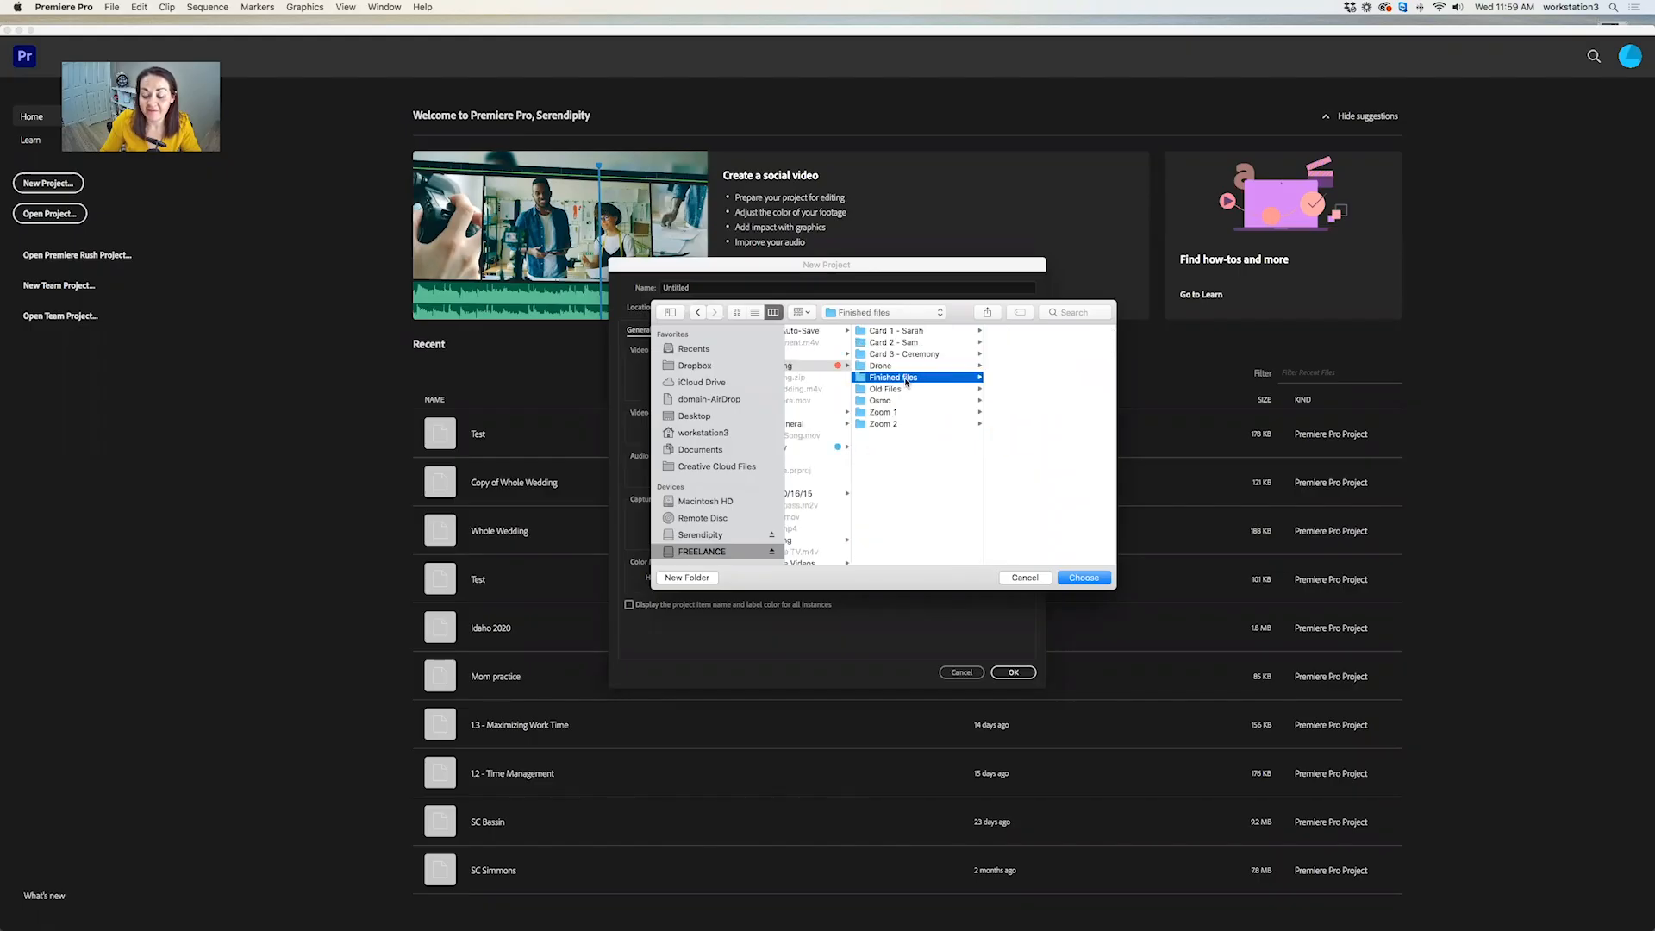
pyautogui.click(1073, 576)
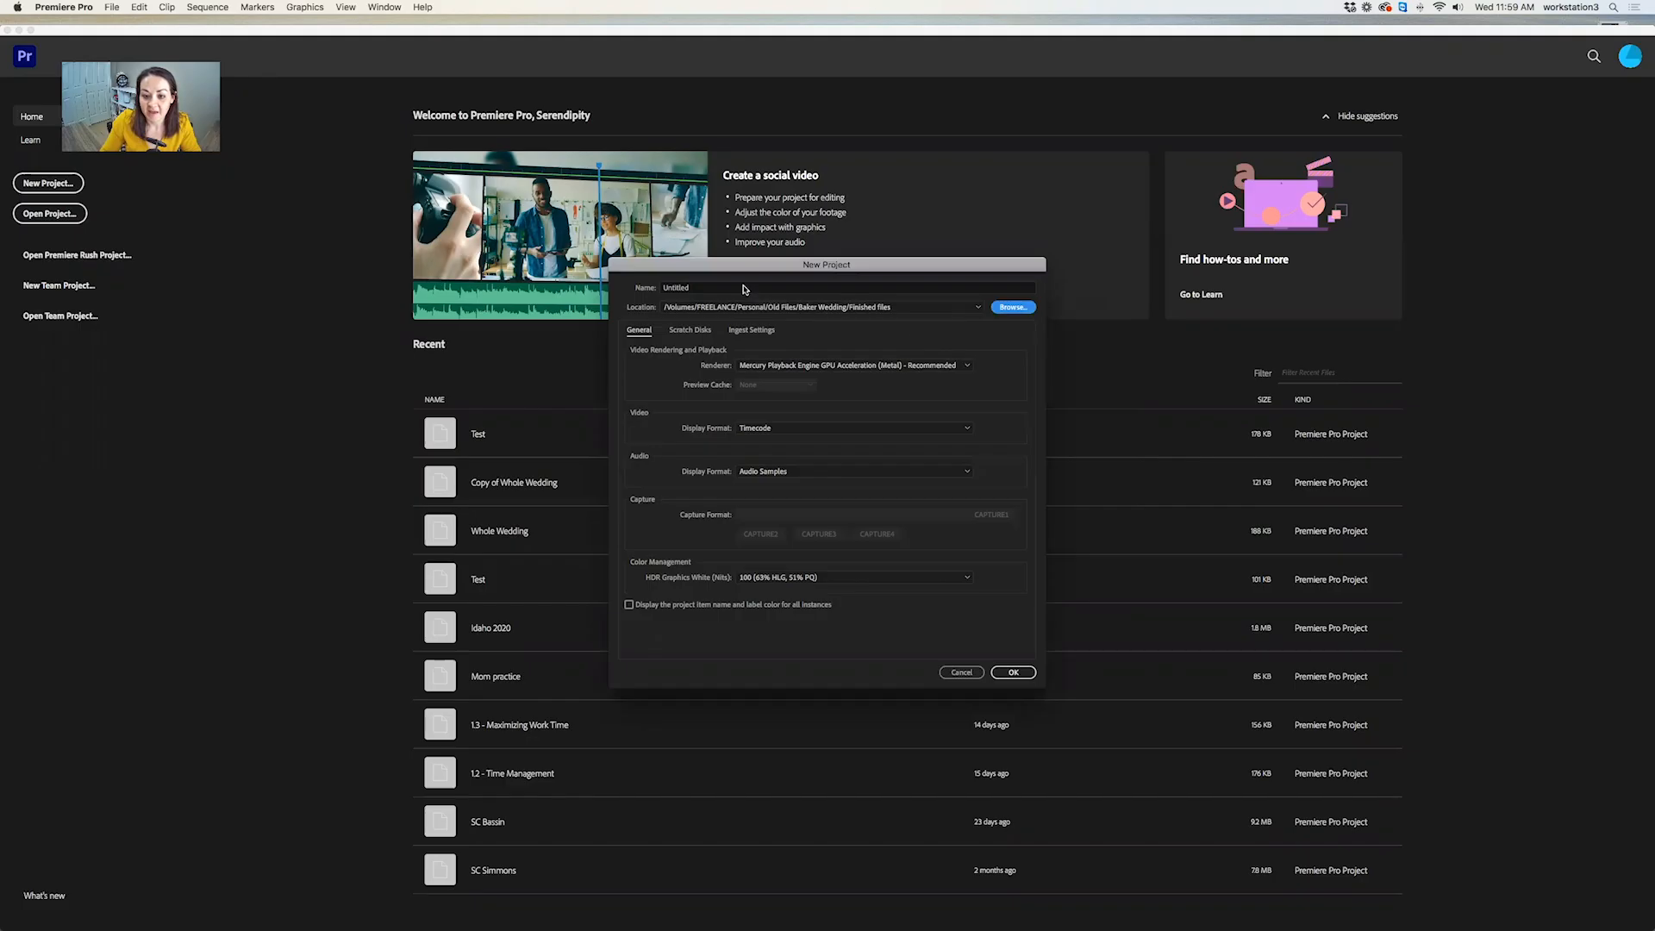
# Name the new project Baker Wedding and create it.
pyautogui.click(745, 289)
pyautogui.write('Ba')
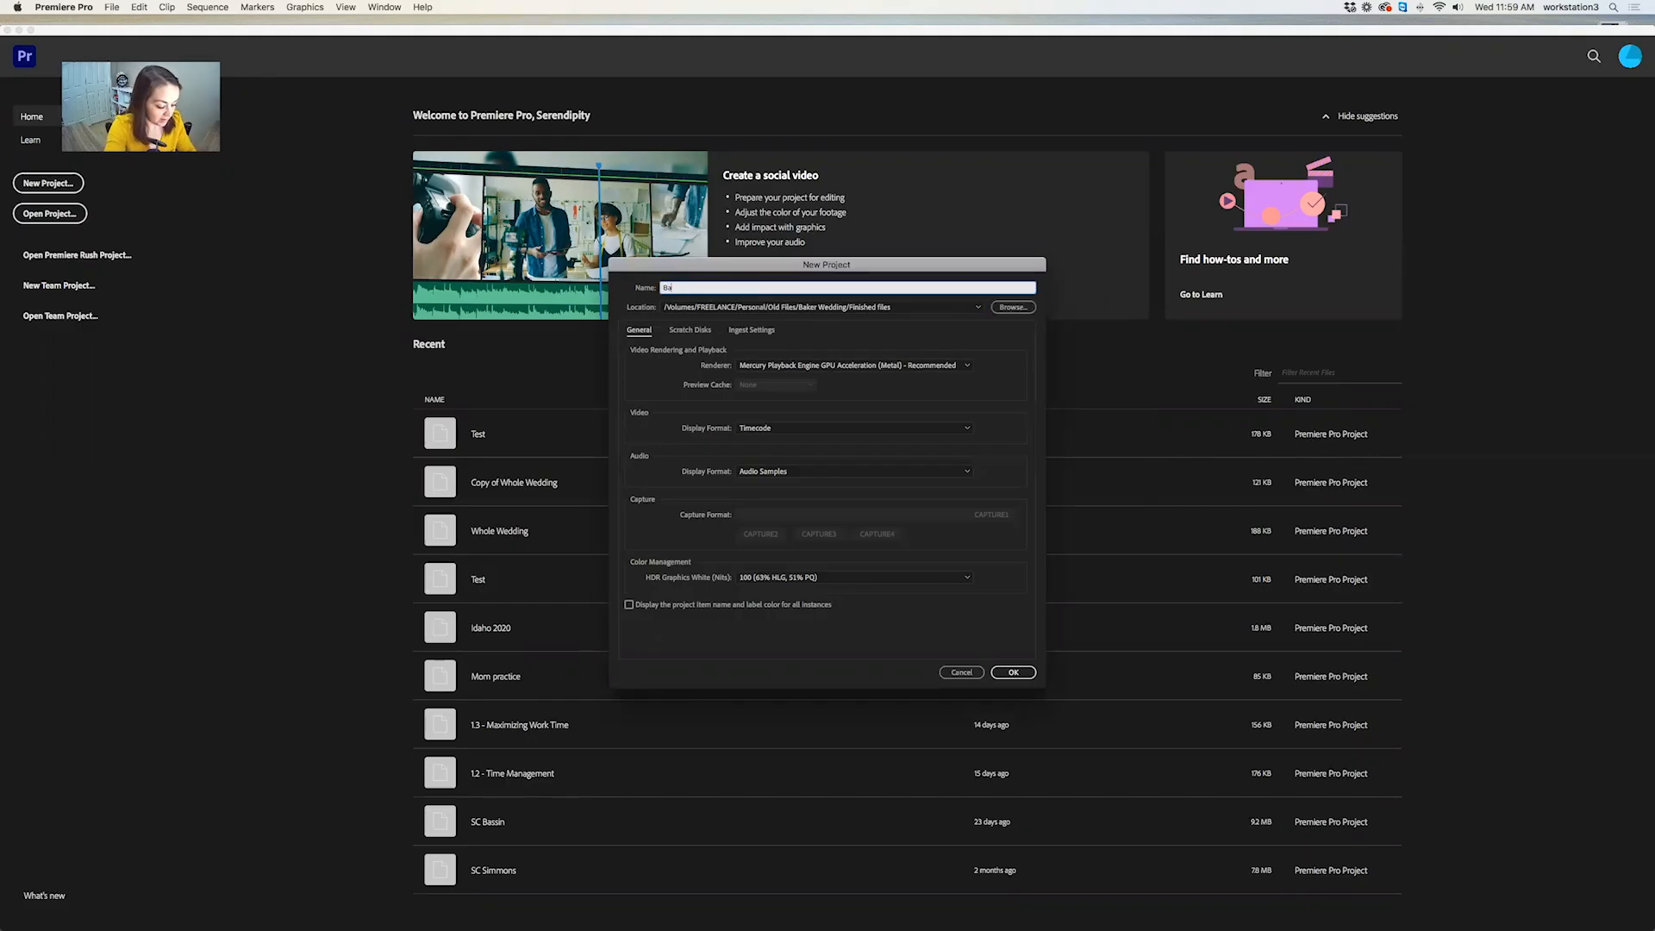
pyautogui.write('ker Wedding')
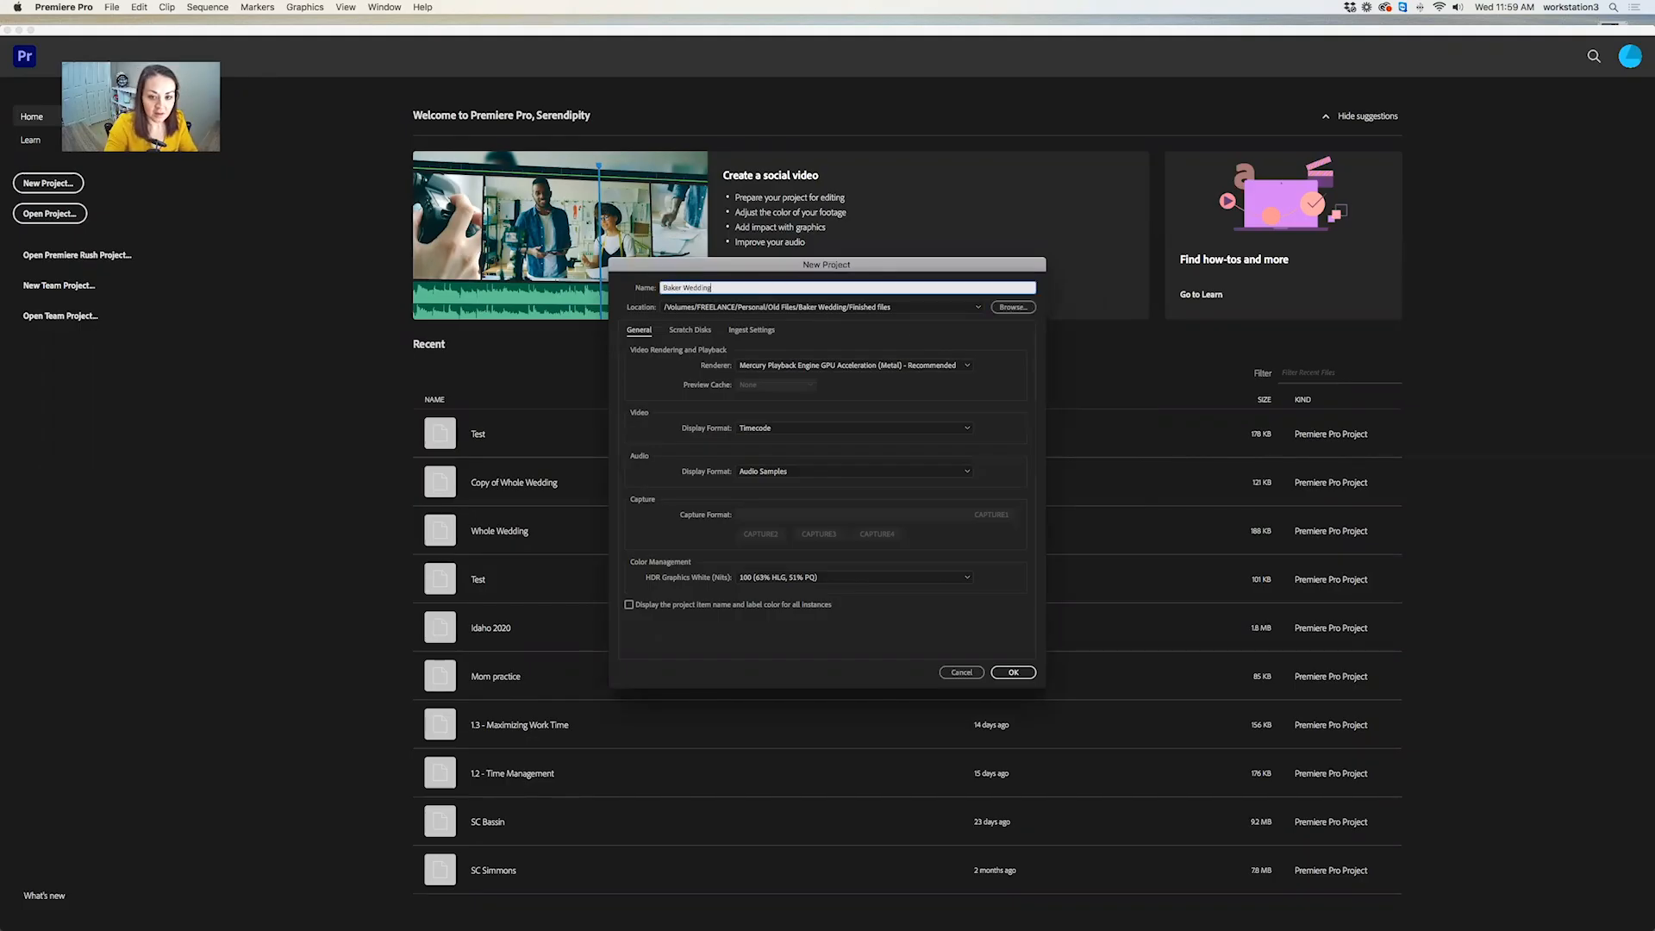
pyautogui.click(1015, 672)
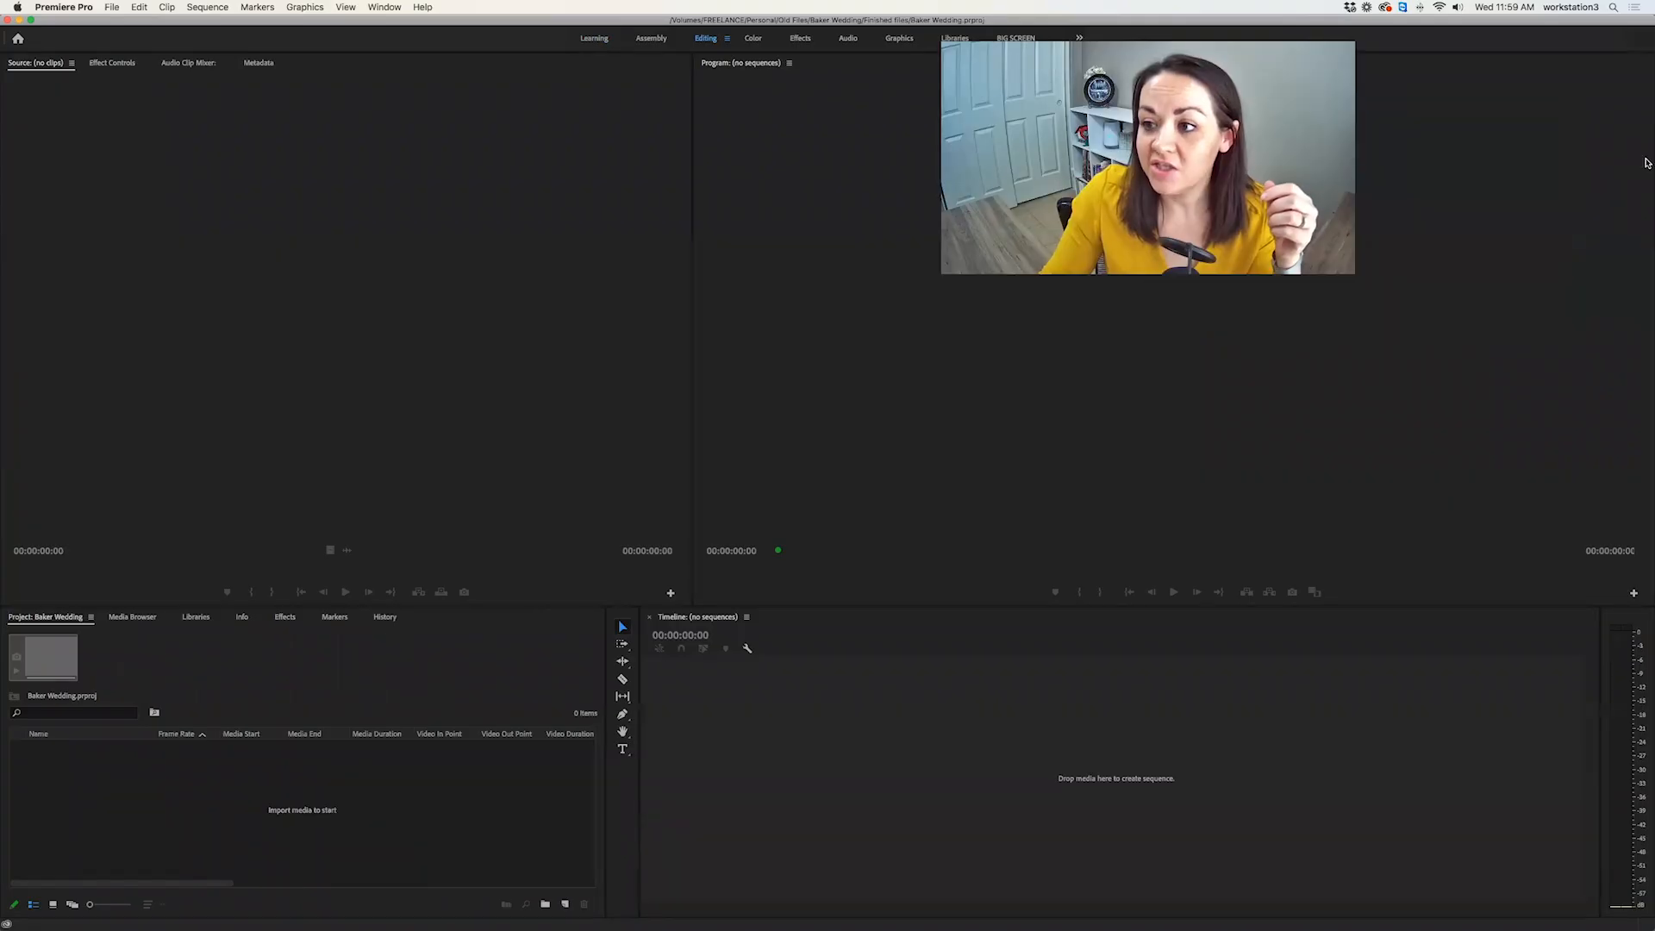
# Import the Card, Drone, Osmo and Zoom folders of Baker Wedding from Finder into the Premiere Pro project, leaving out Finished files and Old Files.
pyautogui.moveTo(1648, 6)
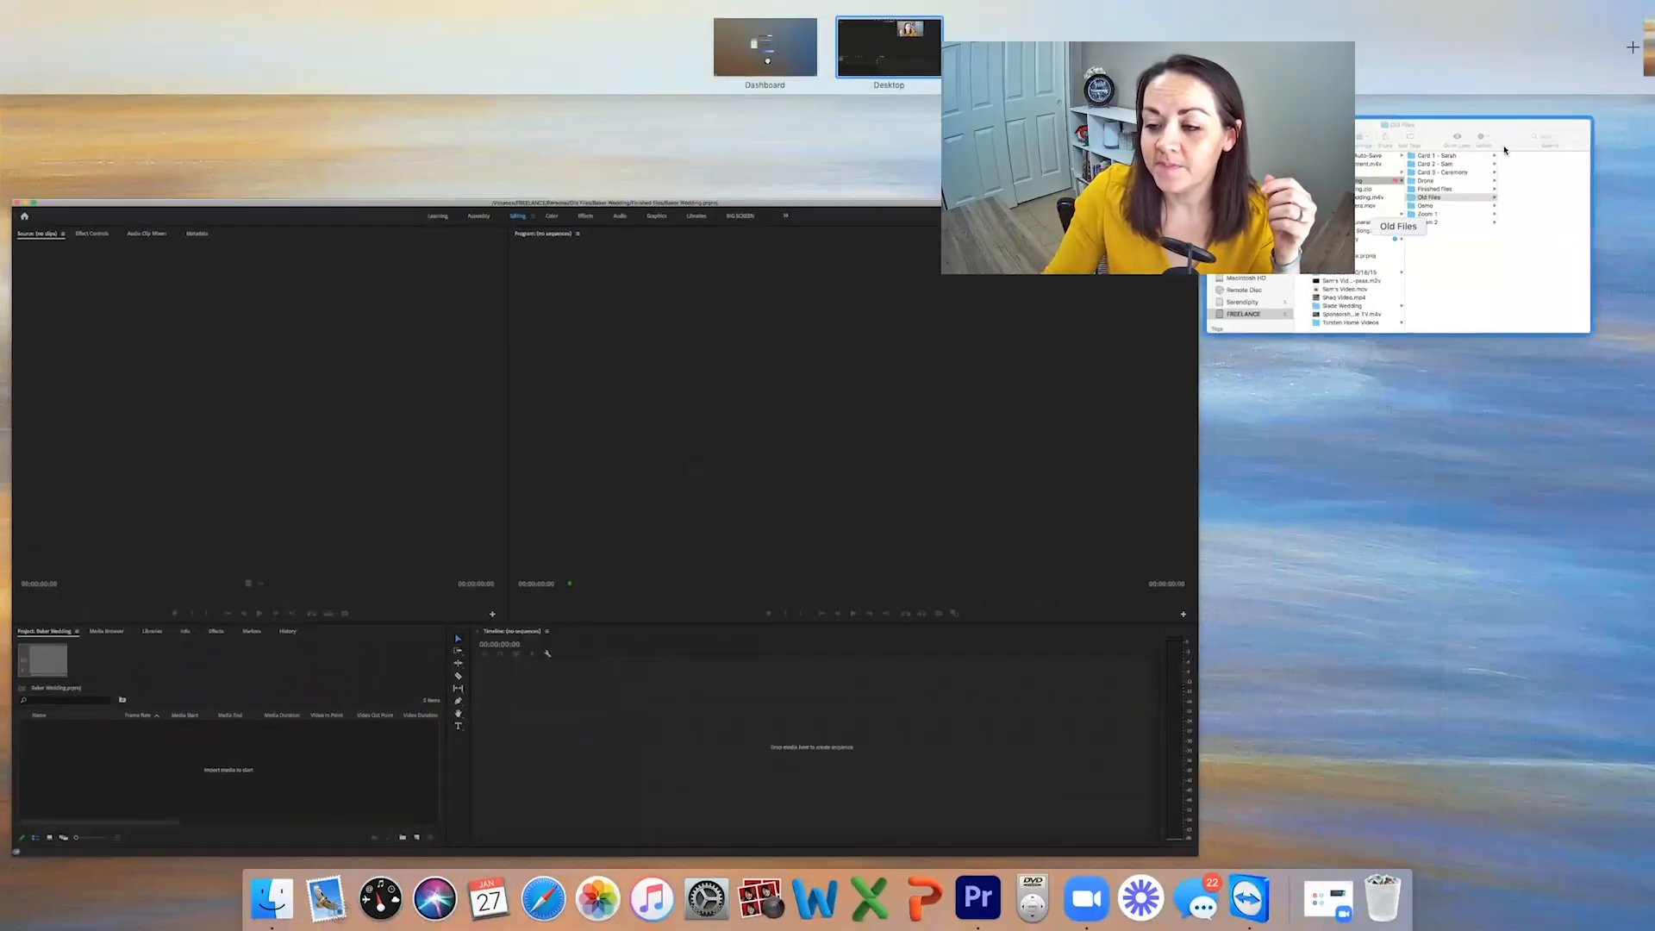
pyautogui.click(1503, 148)
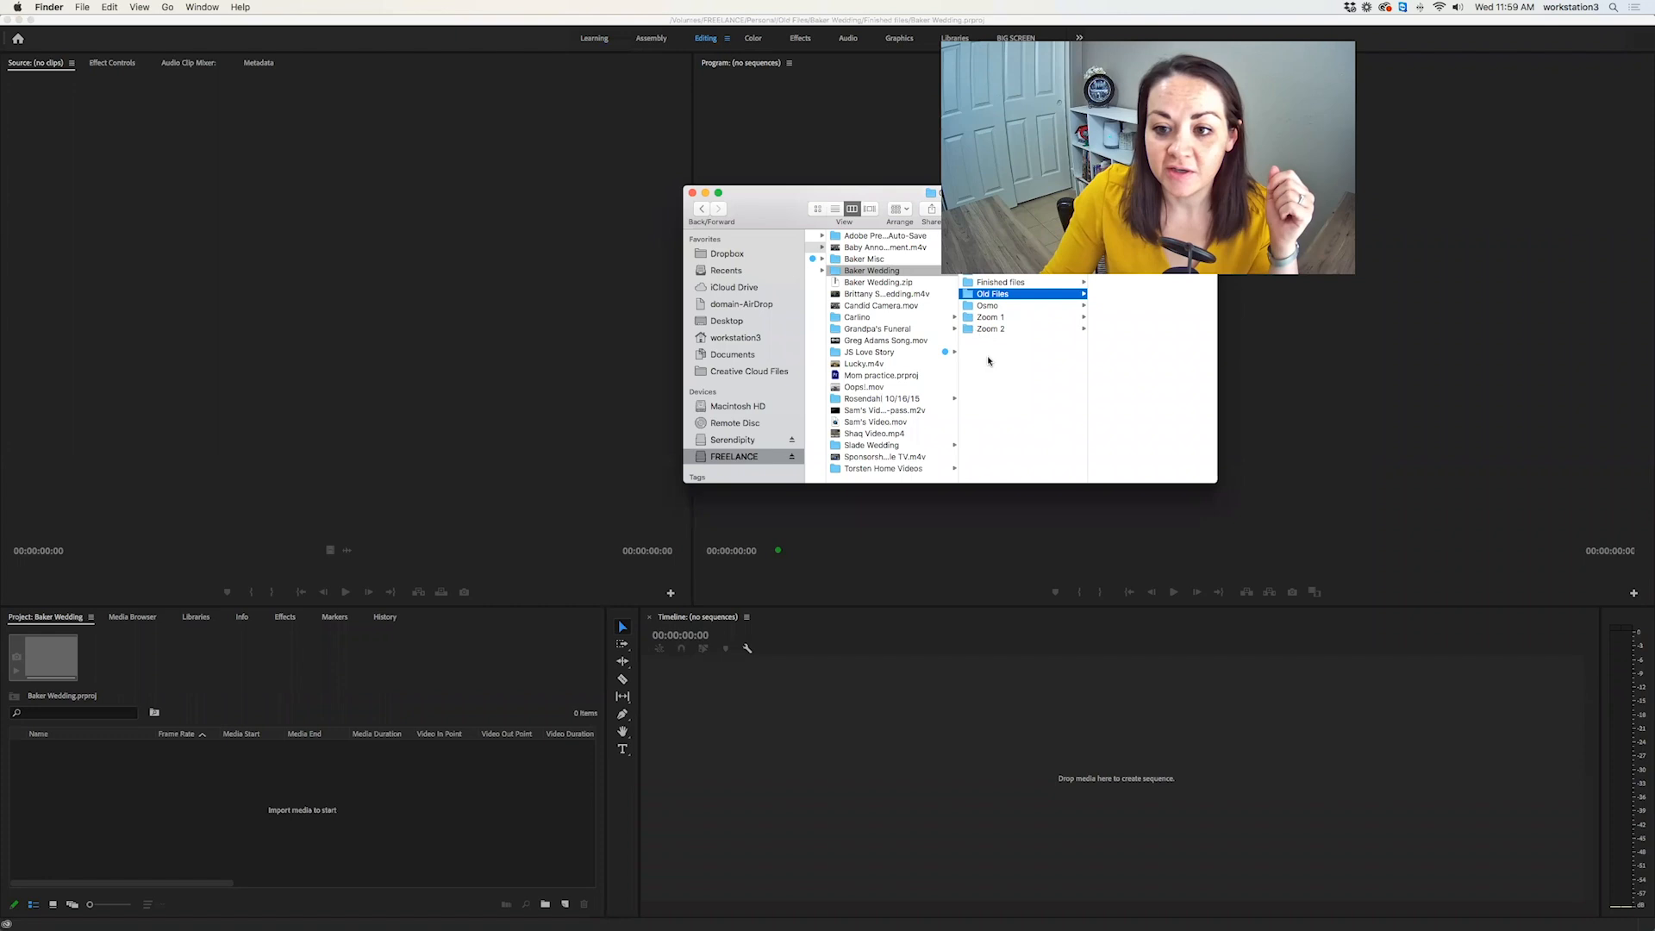
pyautogui.press('Left')
pyautogui.moveTo(919, 196); pyautogui.dragTo(637, 190)
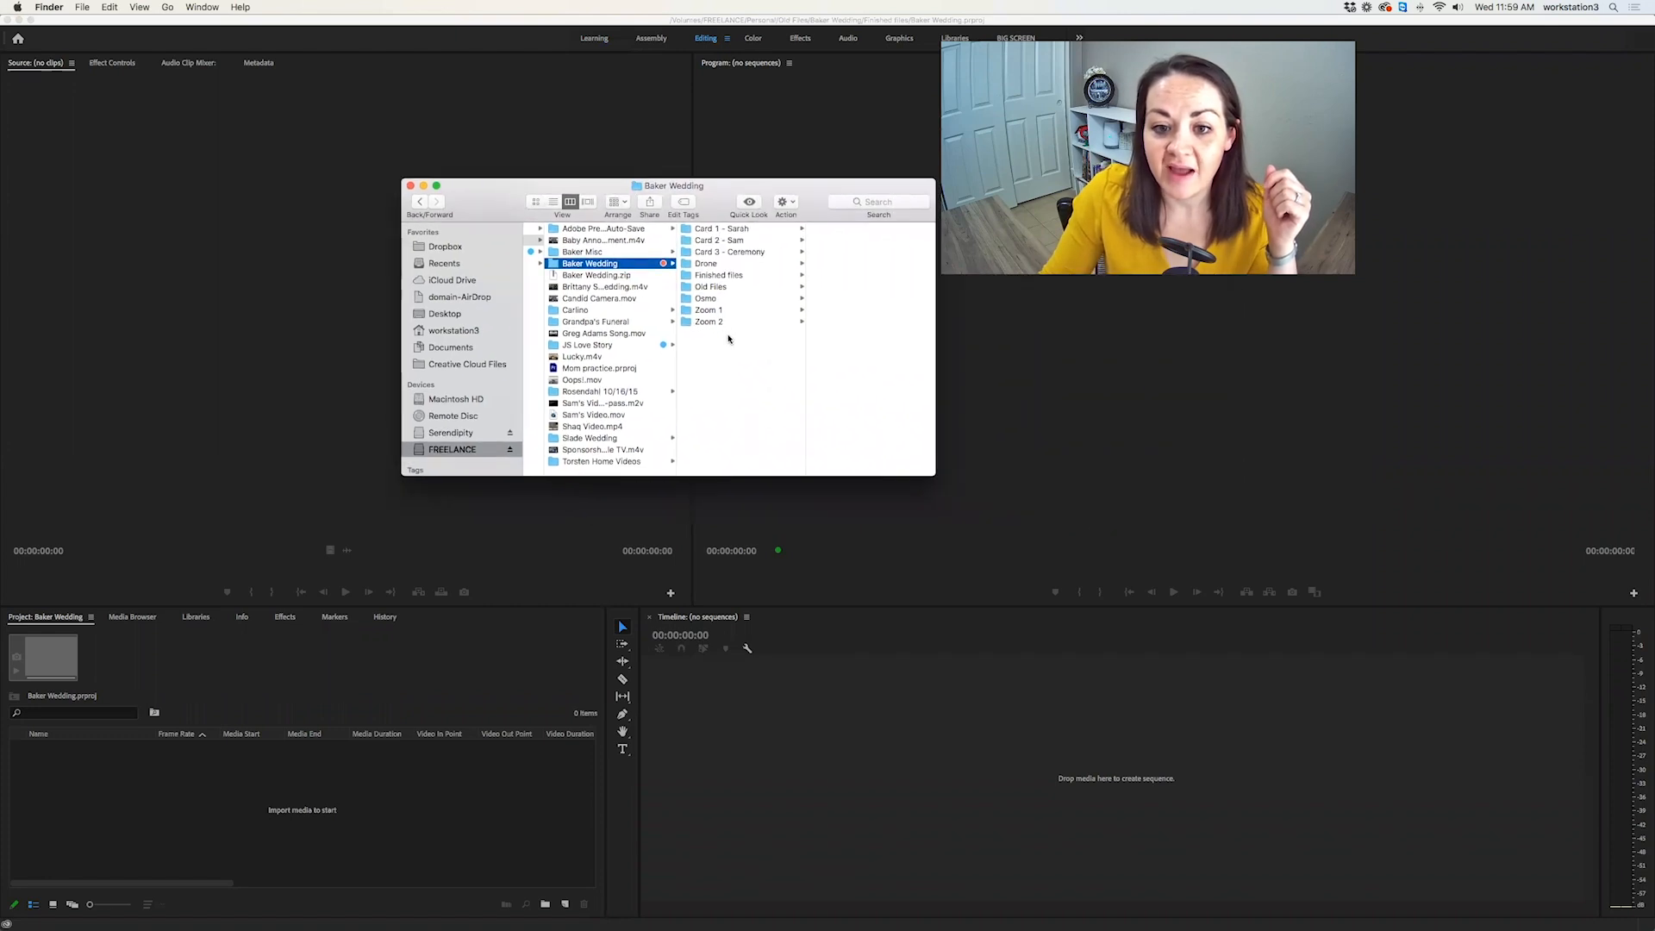
pyautogui.moveTo(728, 336); pyautogui.dragTo(703, 226)
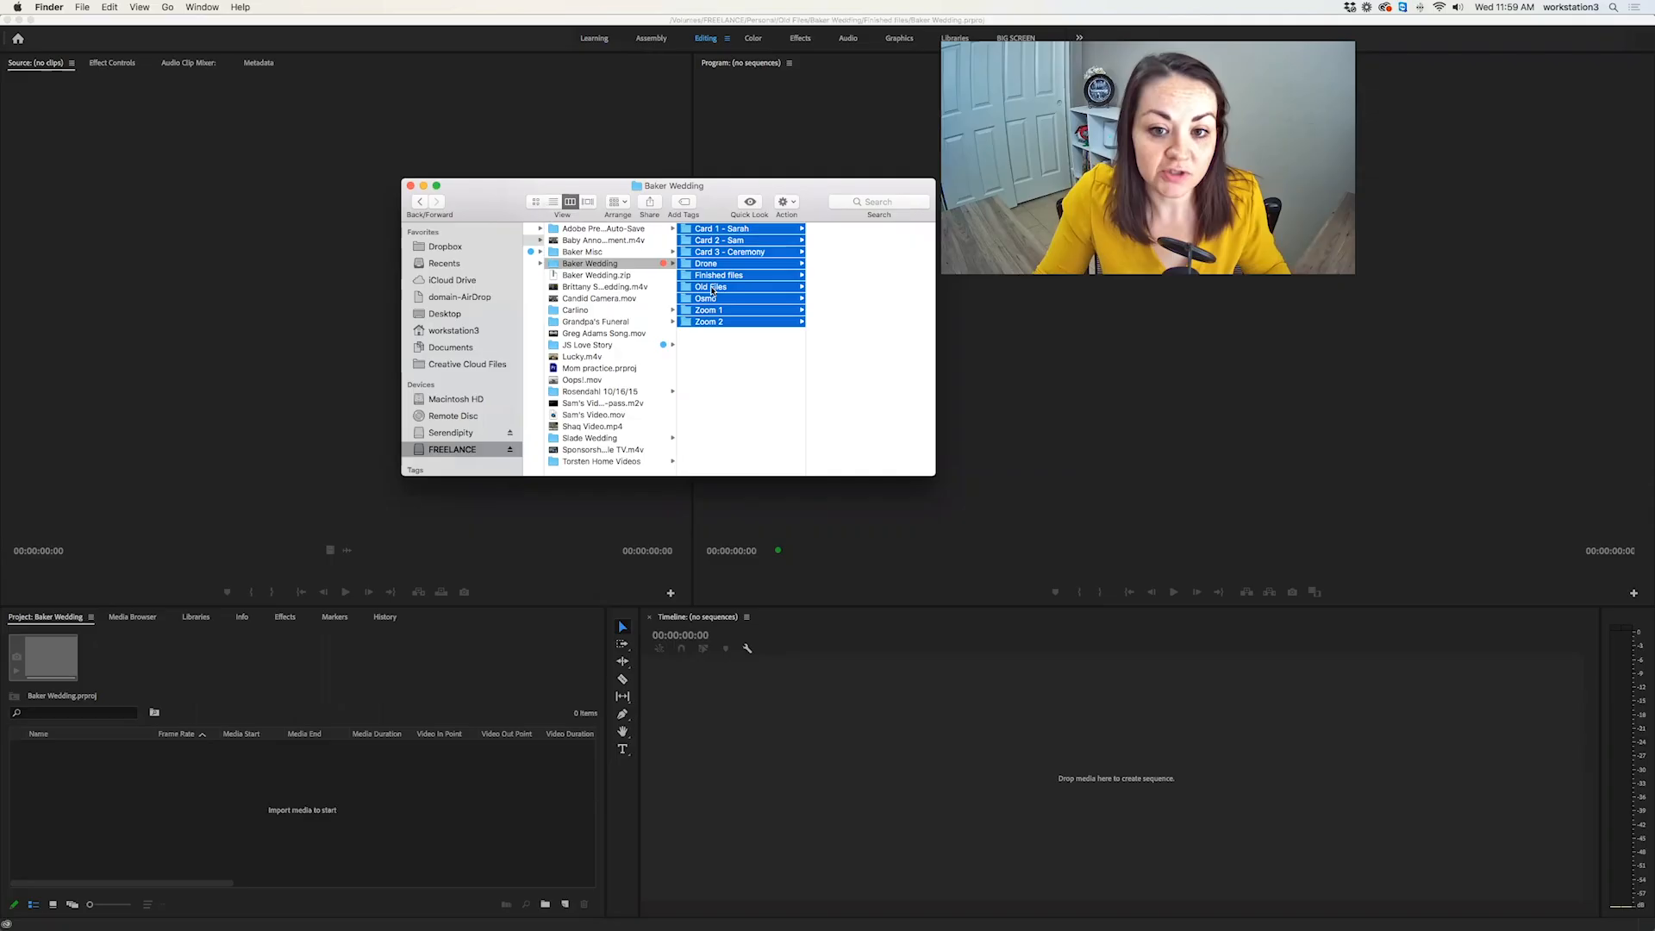
pyautogui.keyDown('super'); pyautogui.click(711, 290); pyautogui.keyUp('super')
pyautogui.keyDown('super'); pyautogui.click(712, 276); pyautogui.keyUp('super')
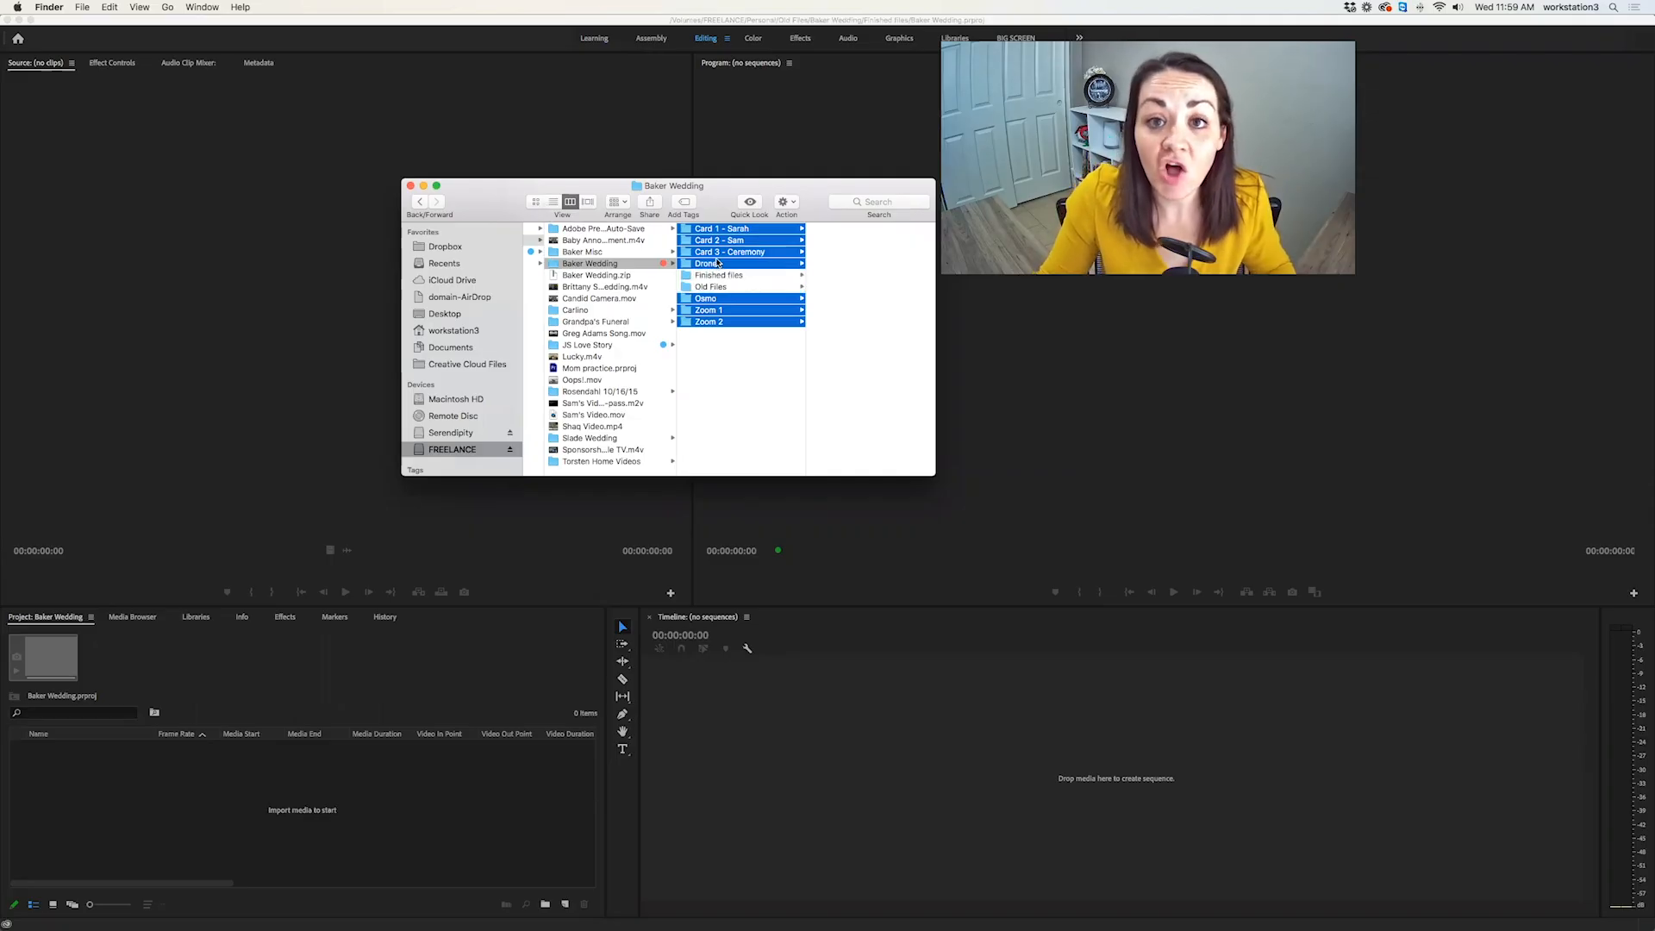
pyautogui.moveTo(726, 312); pyautogui.dragTo(138, 813)
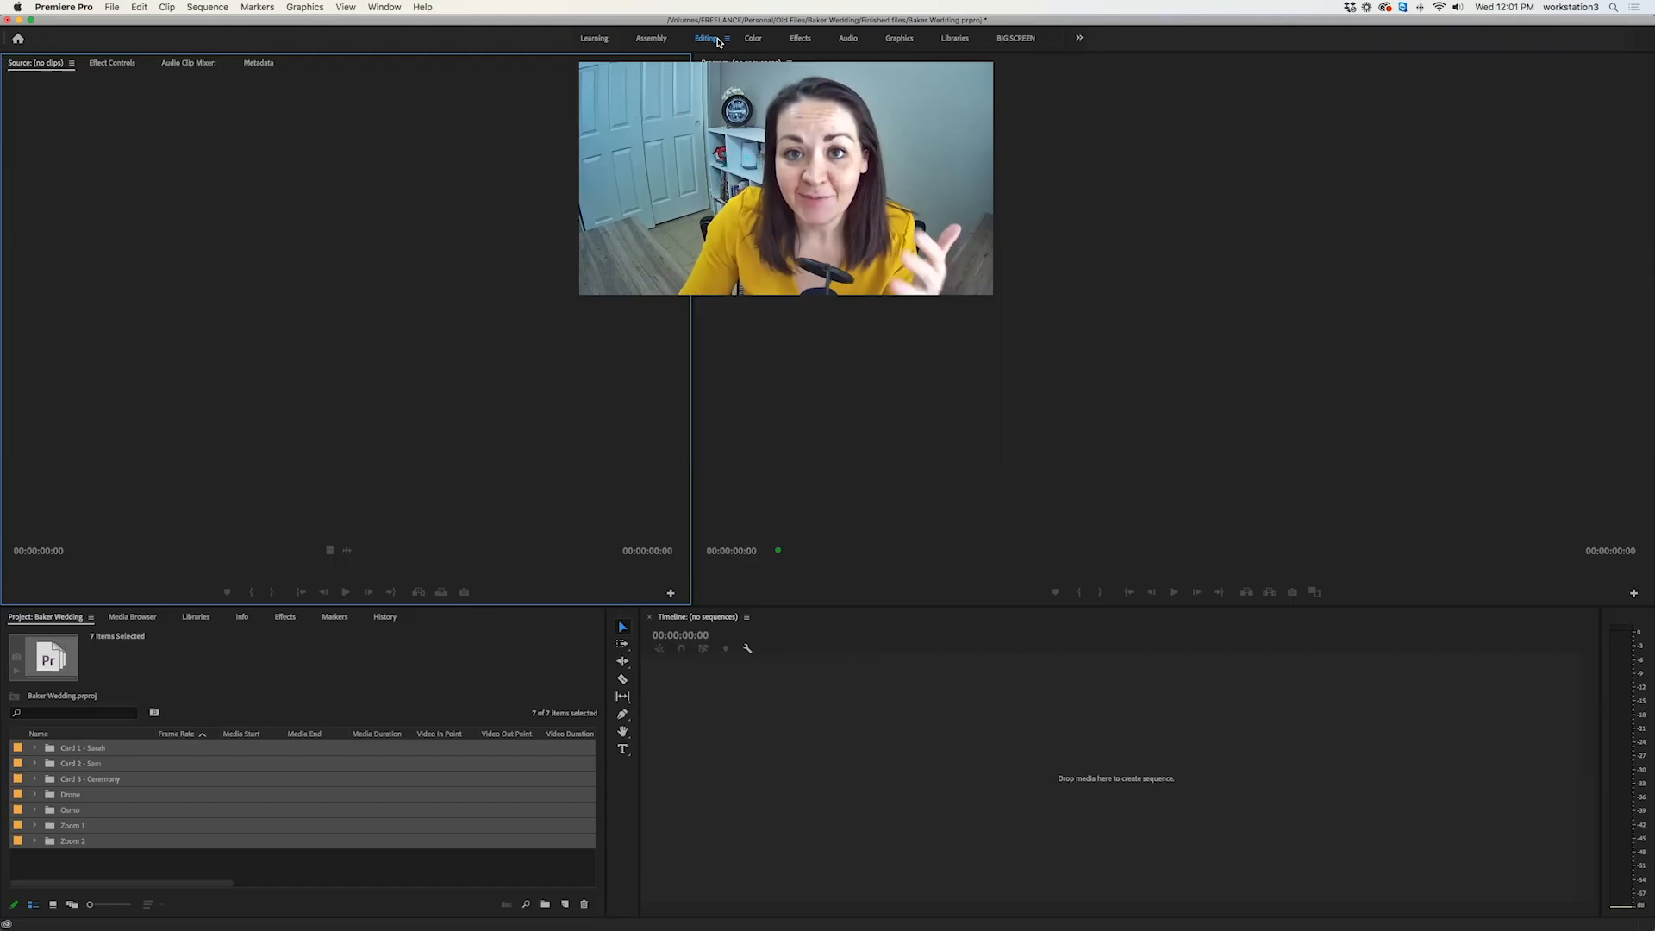
# Switch to the Assembly workspace and expand the Card 1 bin to look through its clips.
pyautogui.click(655, 39)
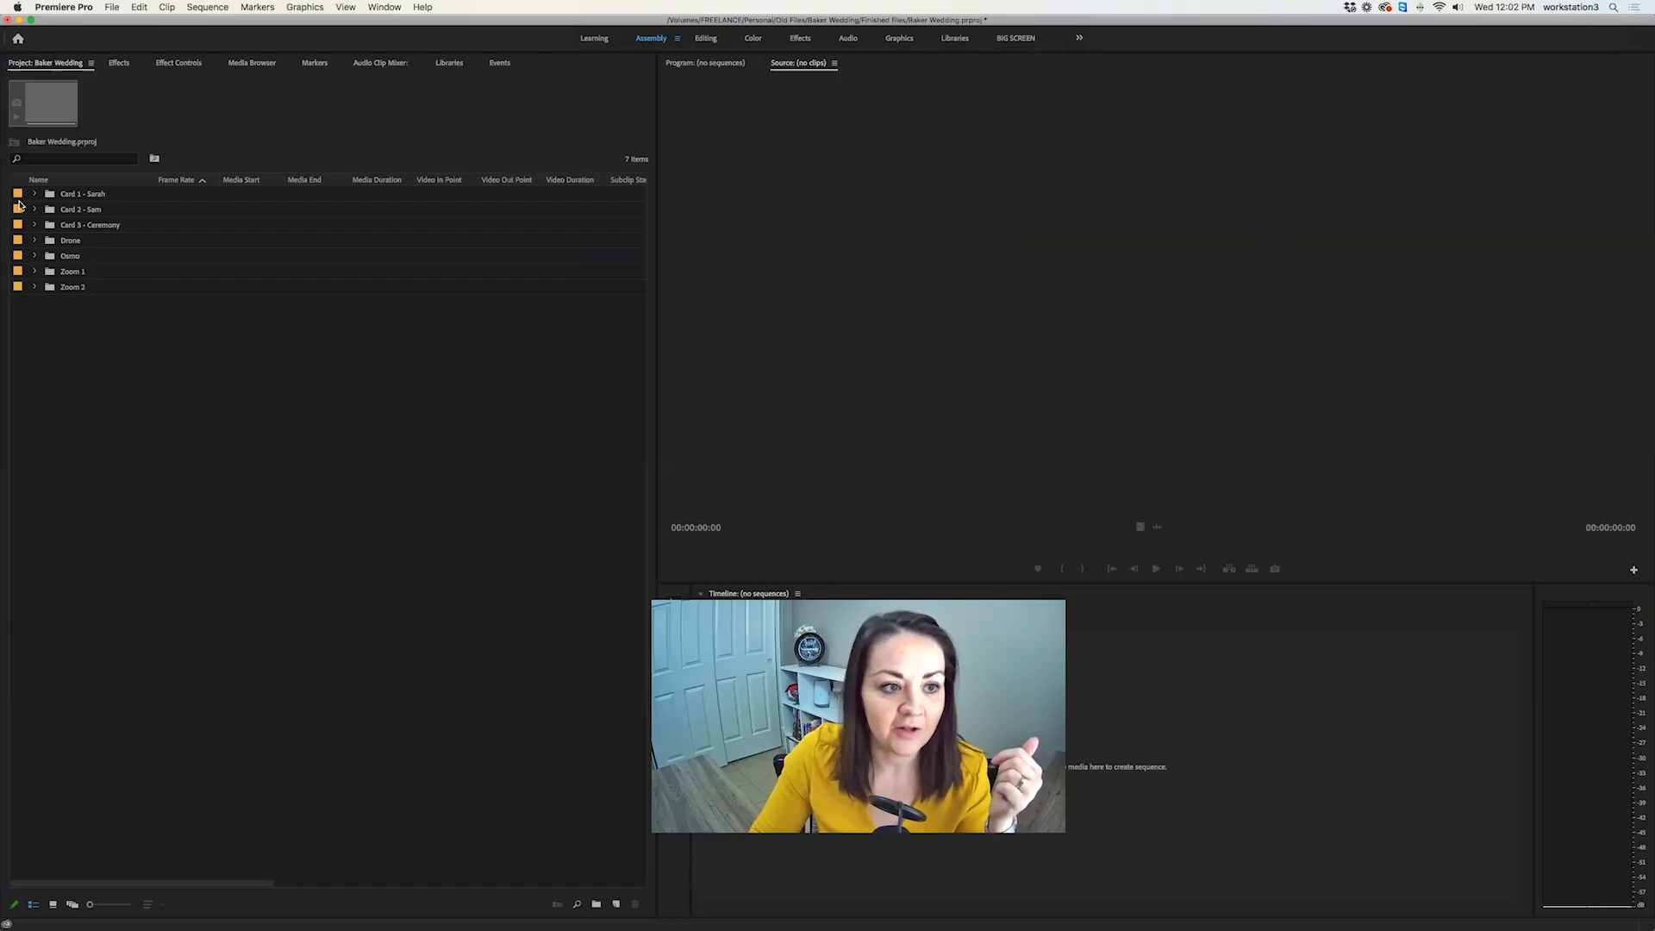
pyautogui.click(35, 196)
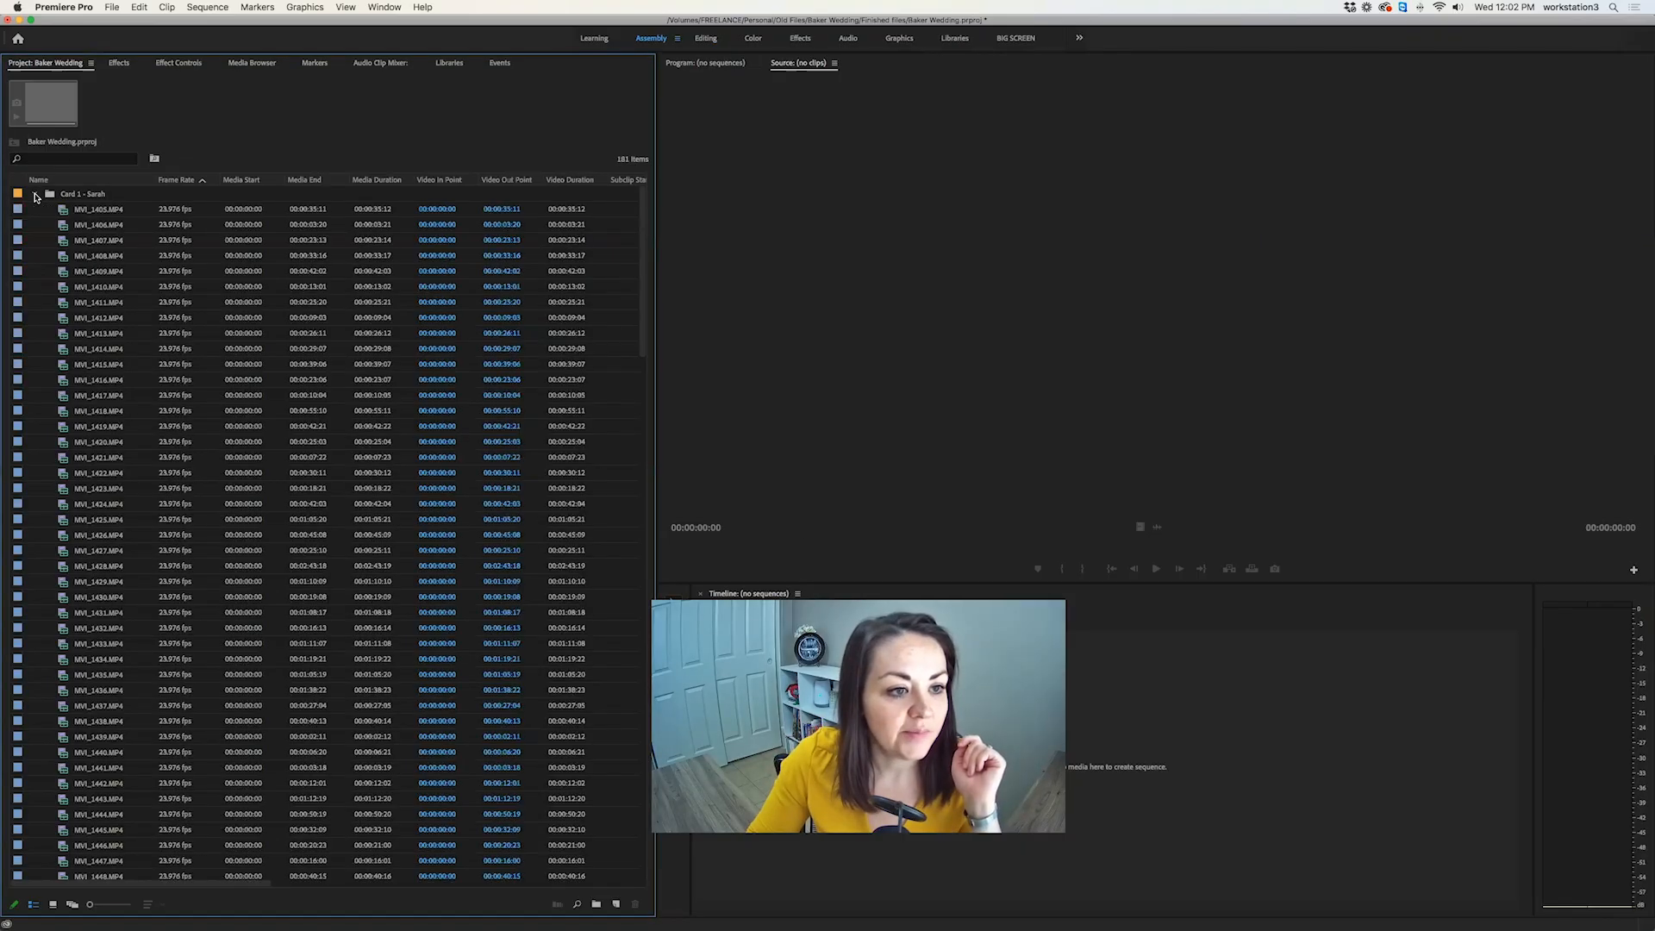
pyautogui.scroll(-1, 95, 858)
pyautogui.scroll(1, 131, 554)
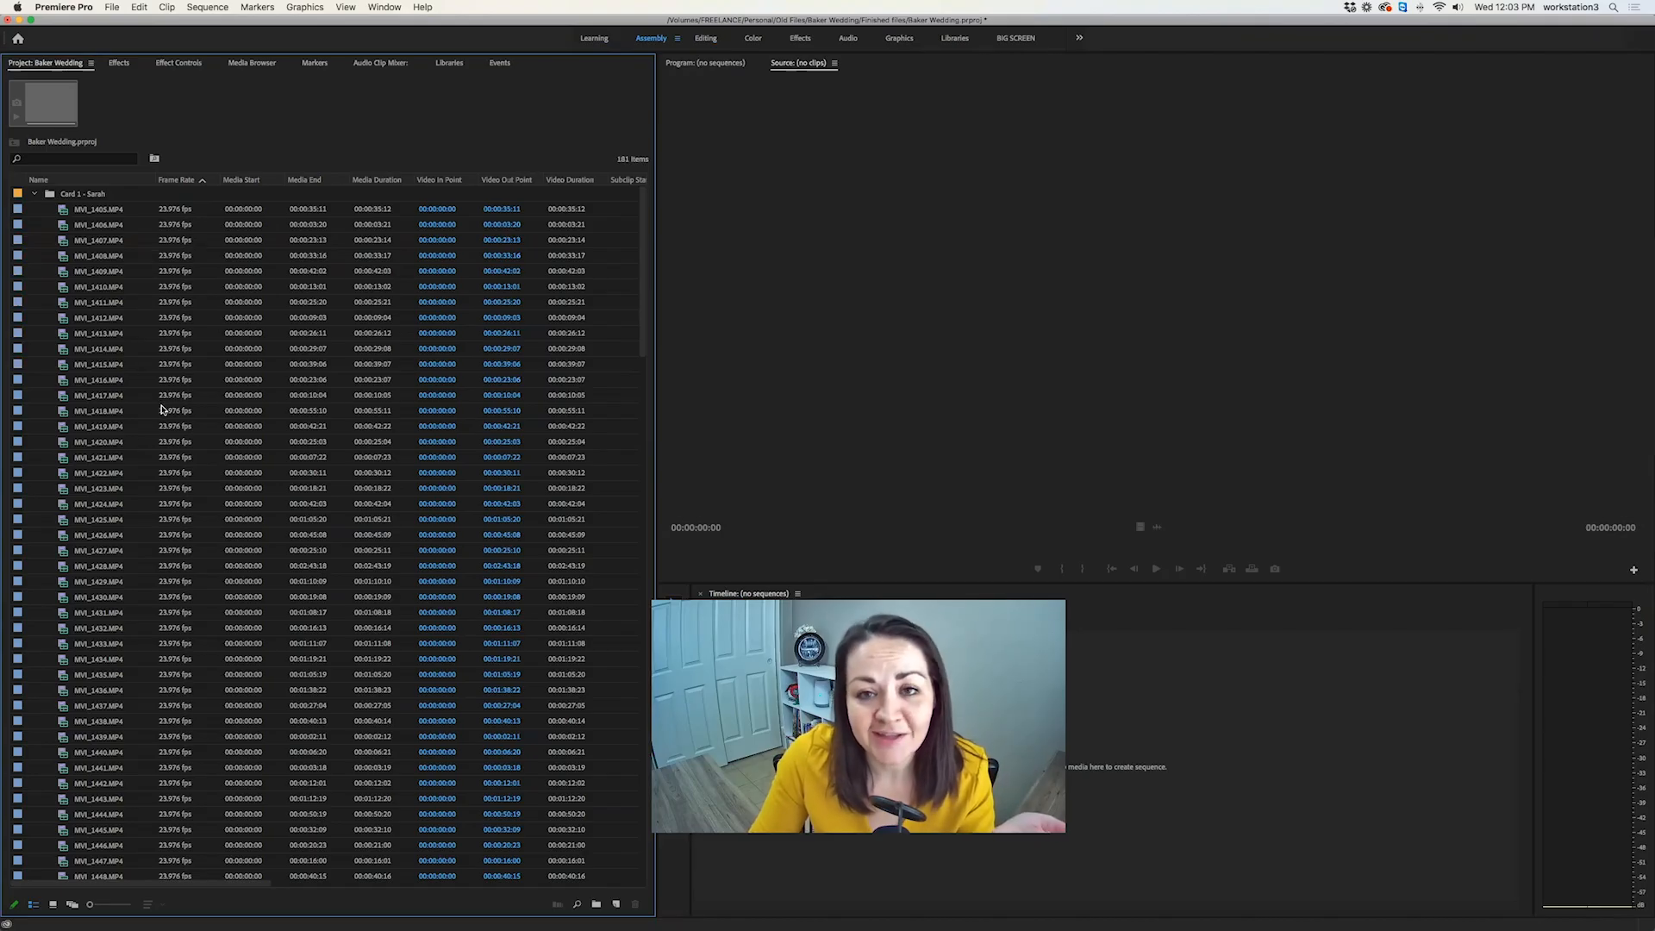
pyautogui.scroll(-20, 161, 386)
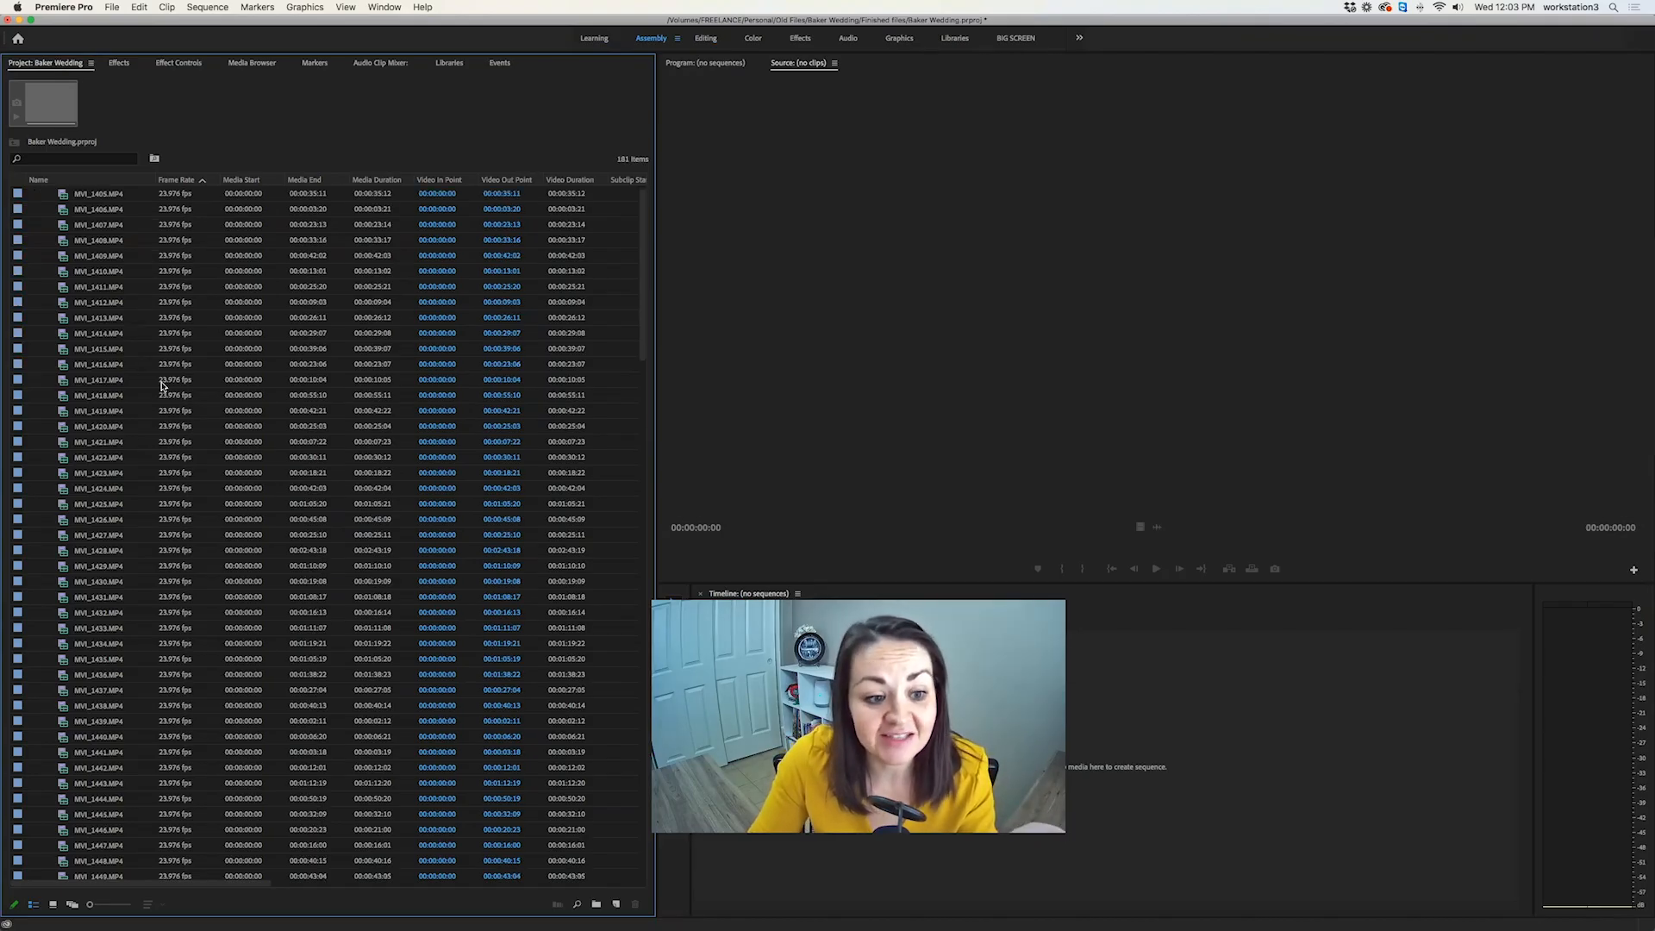
pyautogui.scroll(20, 161, 385)
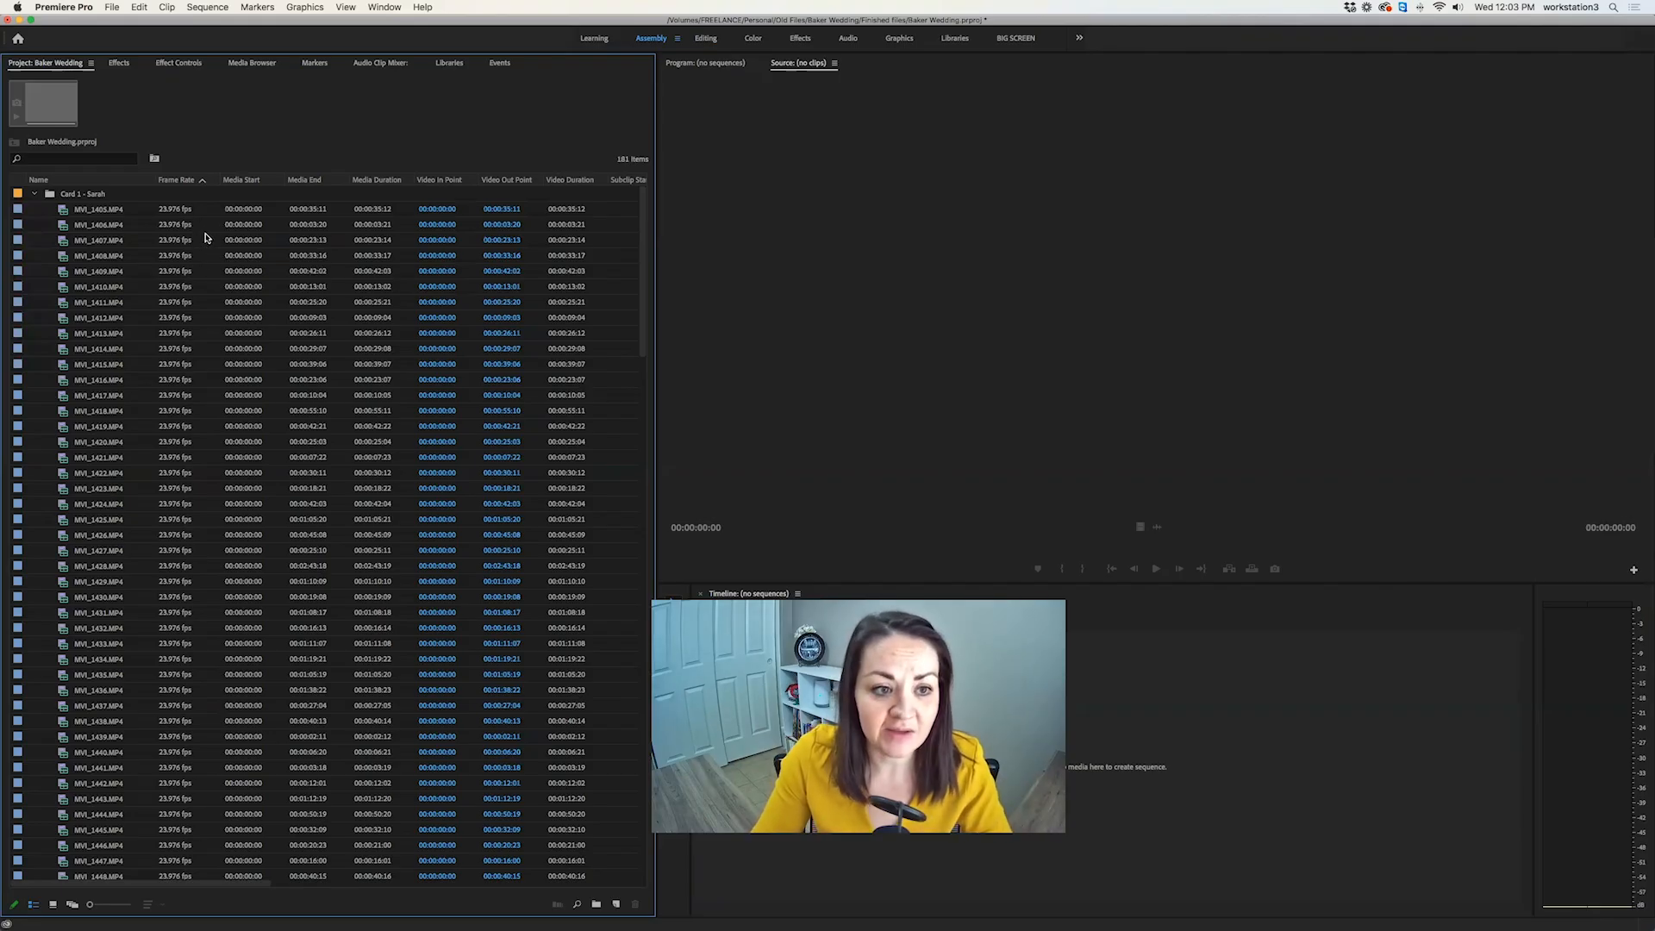
# Move the Log Note column directly after the Name column in the project's clip list and widen it.
pyautogui.hscroll(5, 203, 239)
pyautogui.hscroll(4, 205, 238)
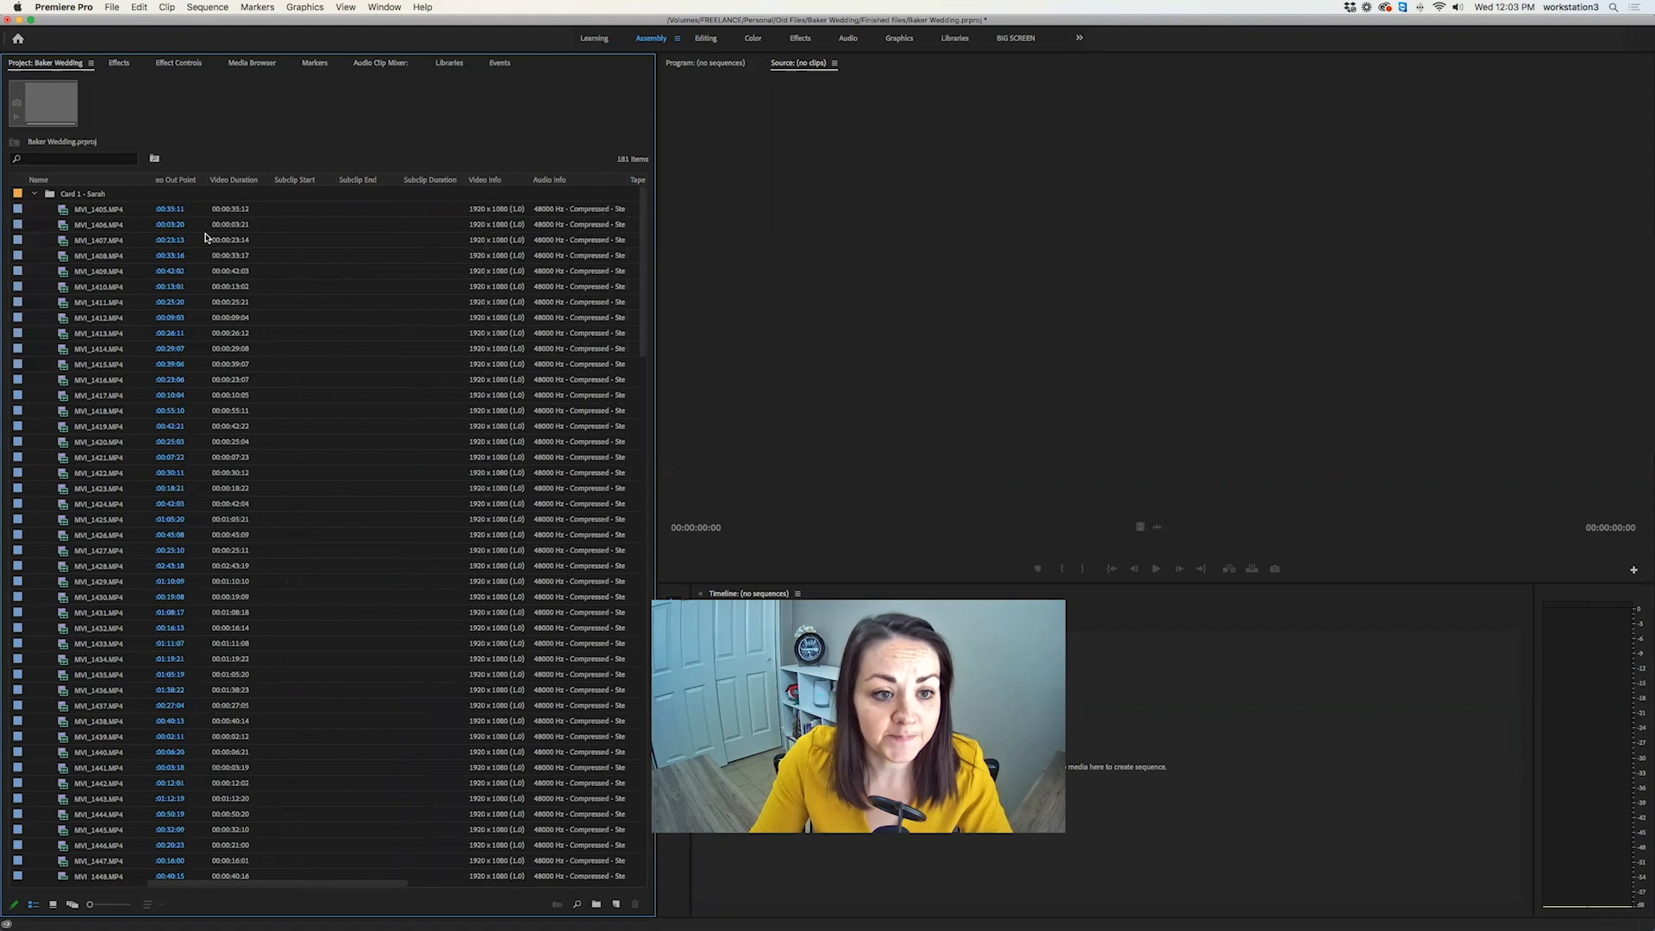
pyautogui.hscroll(4, 181, 889)
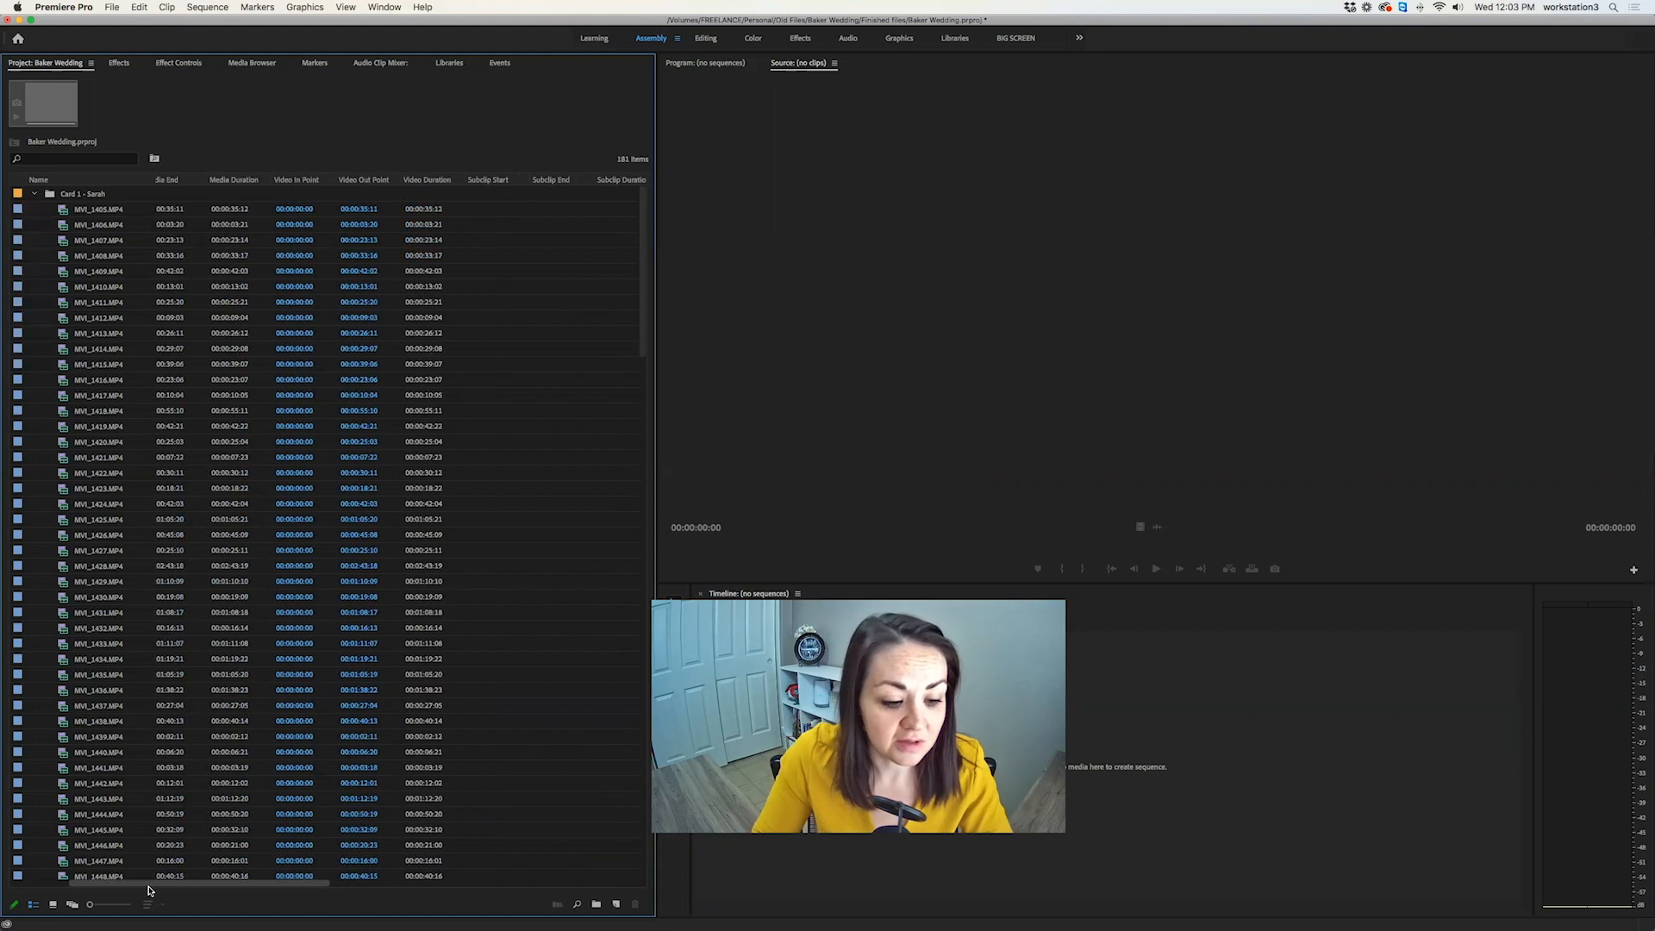
pyautogui.moveTo(221, 895); pyautogui.dragTo(304, 890)
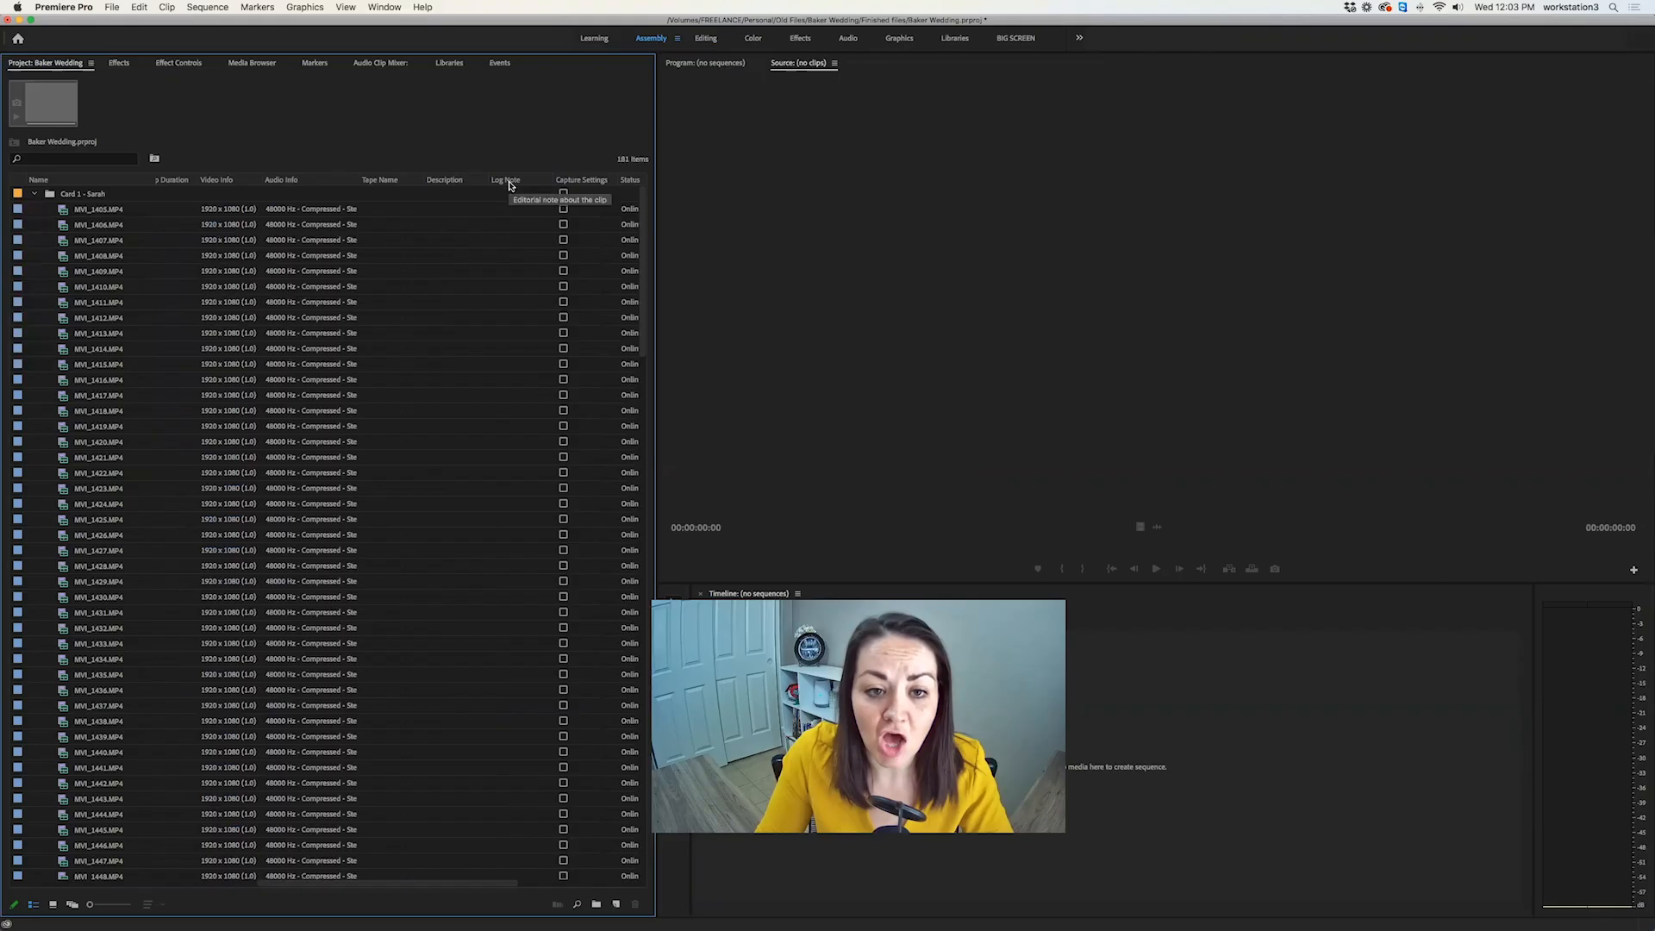
pyautogui.moveTo(511, 182)
pyautogui.mouseDown()
pyautogui.moveTo(184, 182)
pyautogui.moveTo(354, 180)
pyautogui.mouseUp()
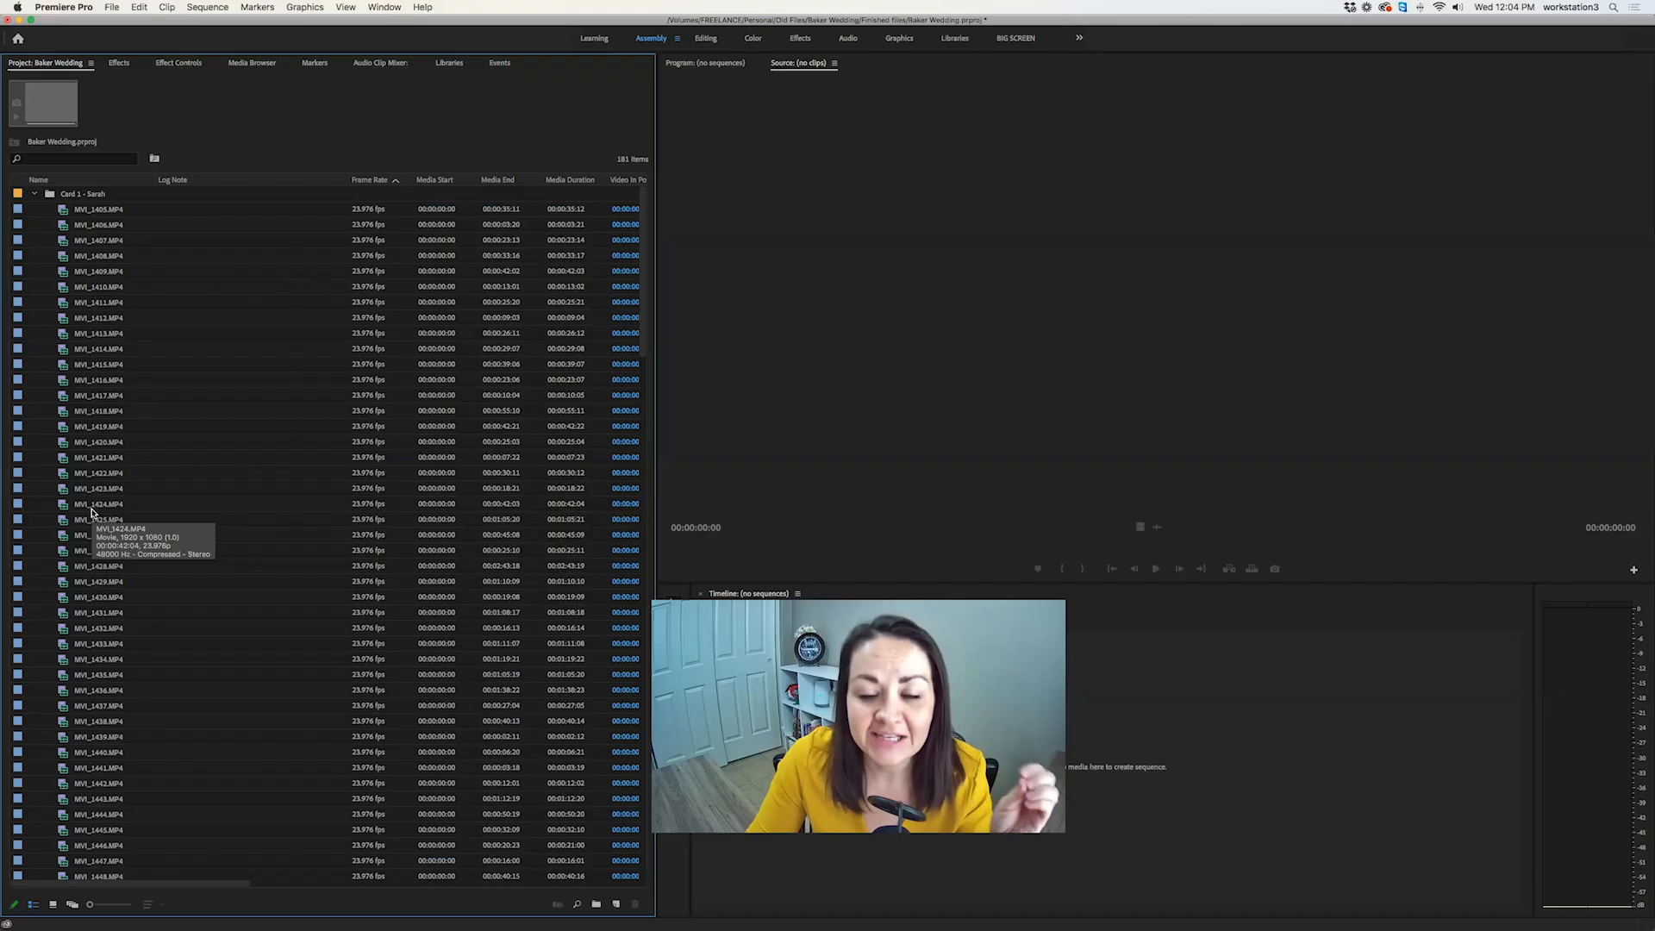
# Open clip MVI_1406.MP4 in the Source monitor and activate the project's search field.
pyautogui.click(205, 208)
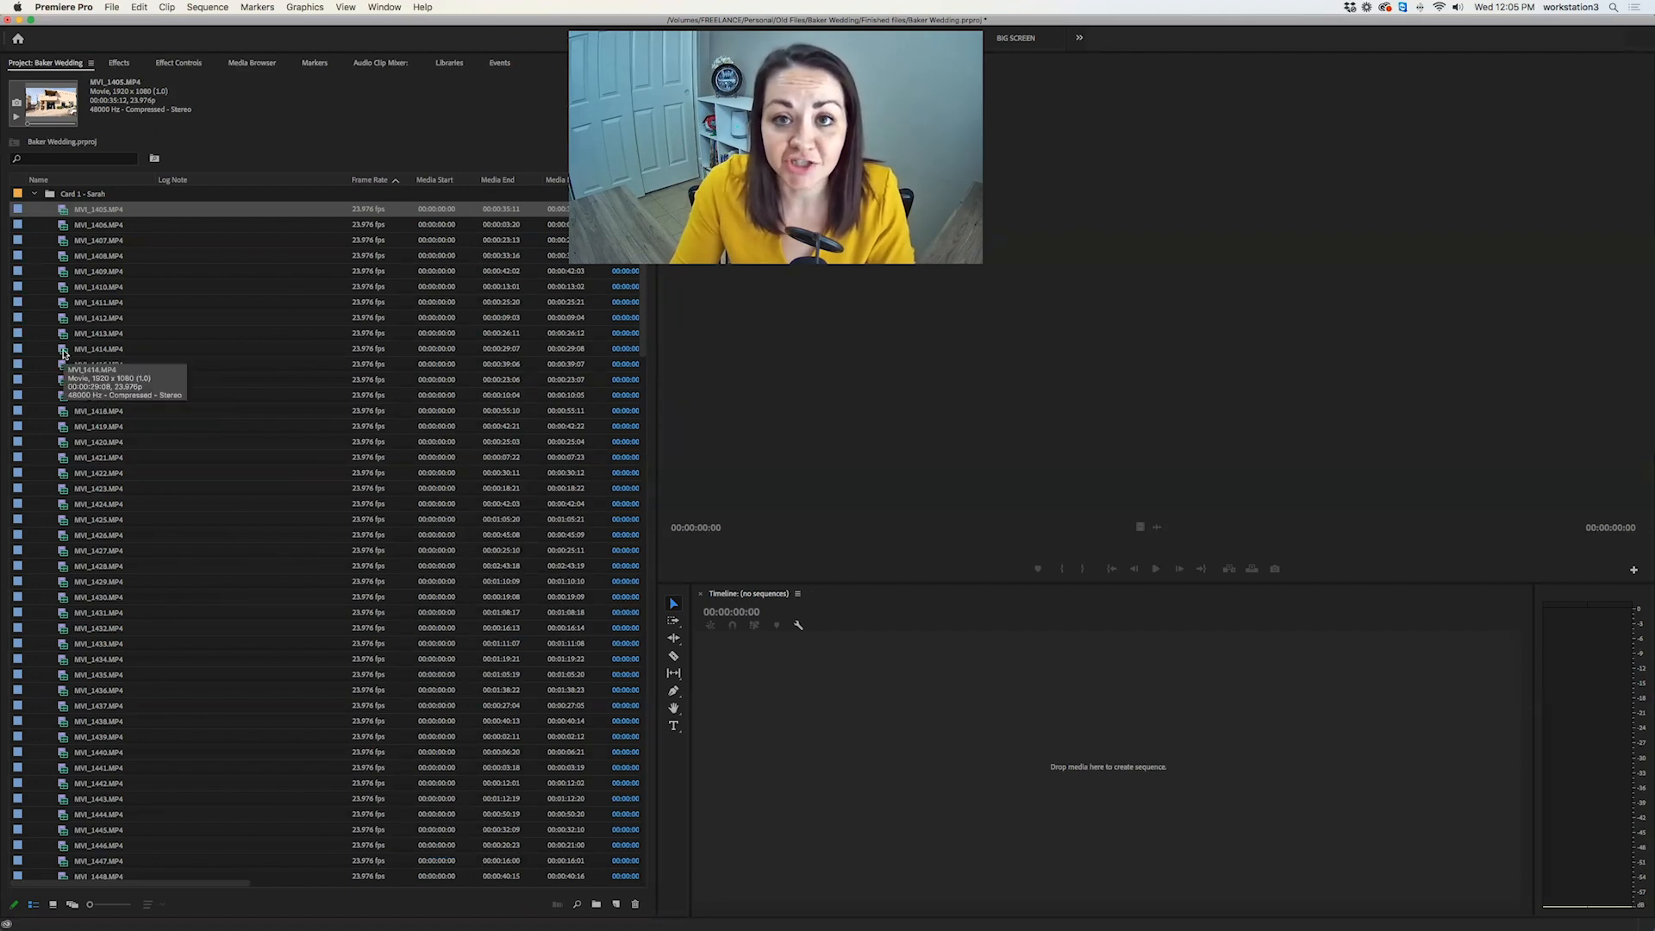
pyautogui.doubleClick(63, 225)
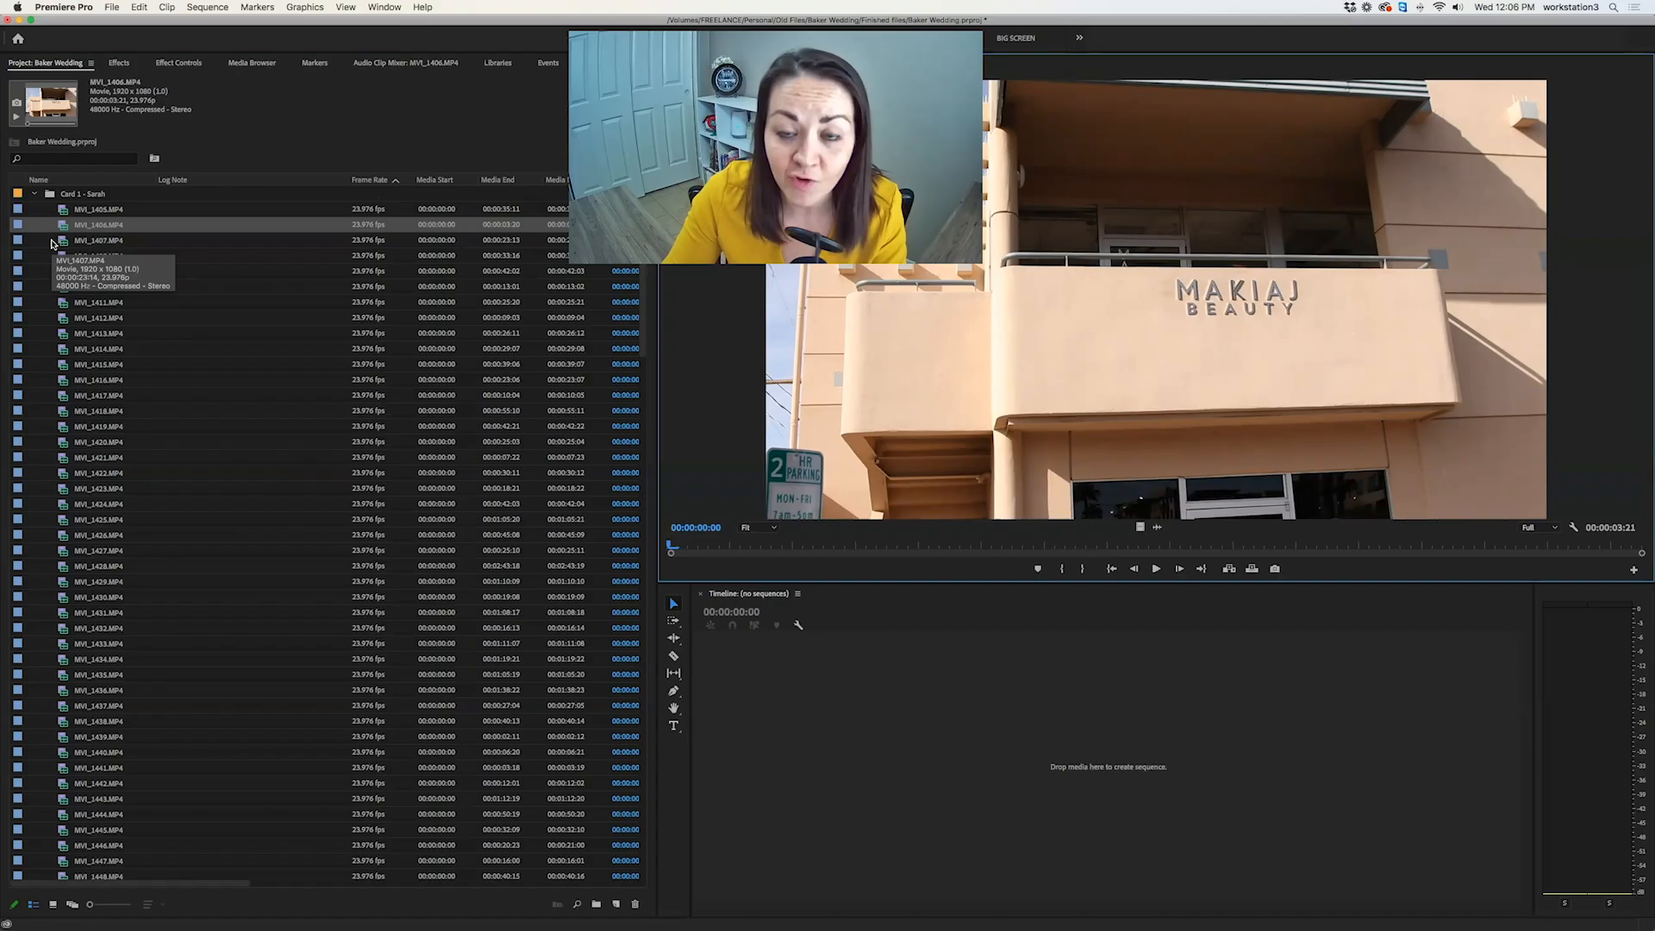
pyautogui.click(87, 160)
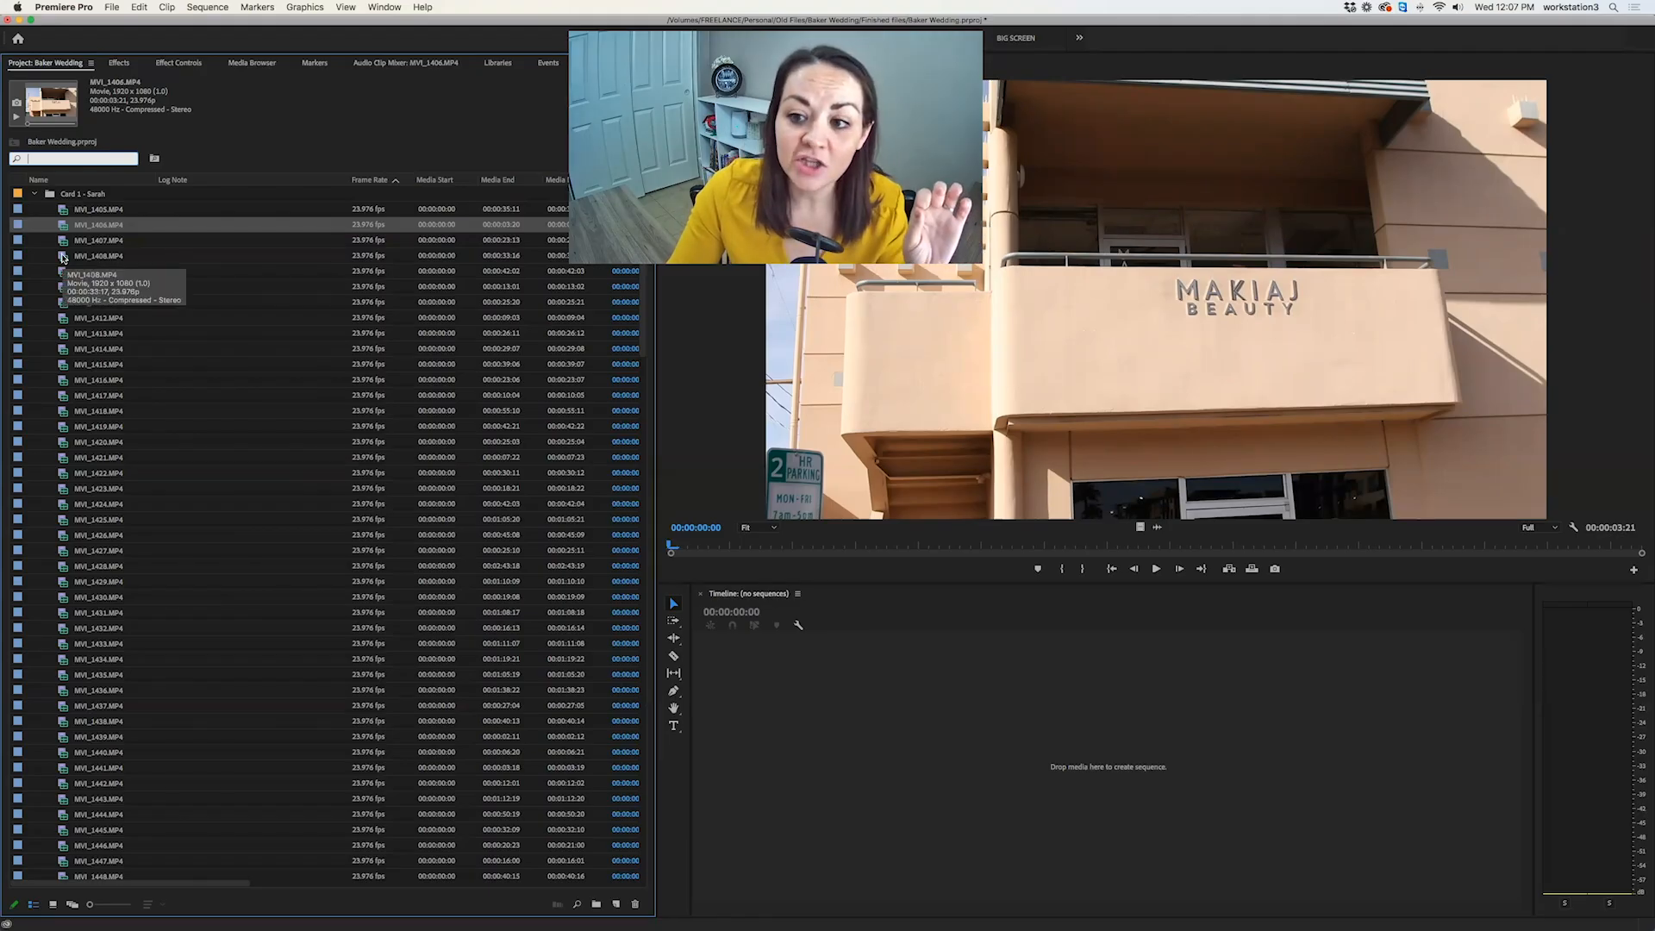
# Preview the first clips of the Card 1 bin in the Source monitor, from MVI_1405.MP4 up to MVI_1410.MP4.
pyautogui.click(63, 212)
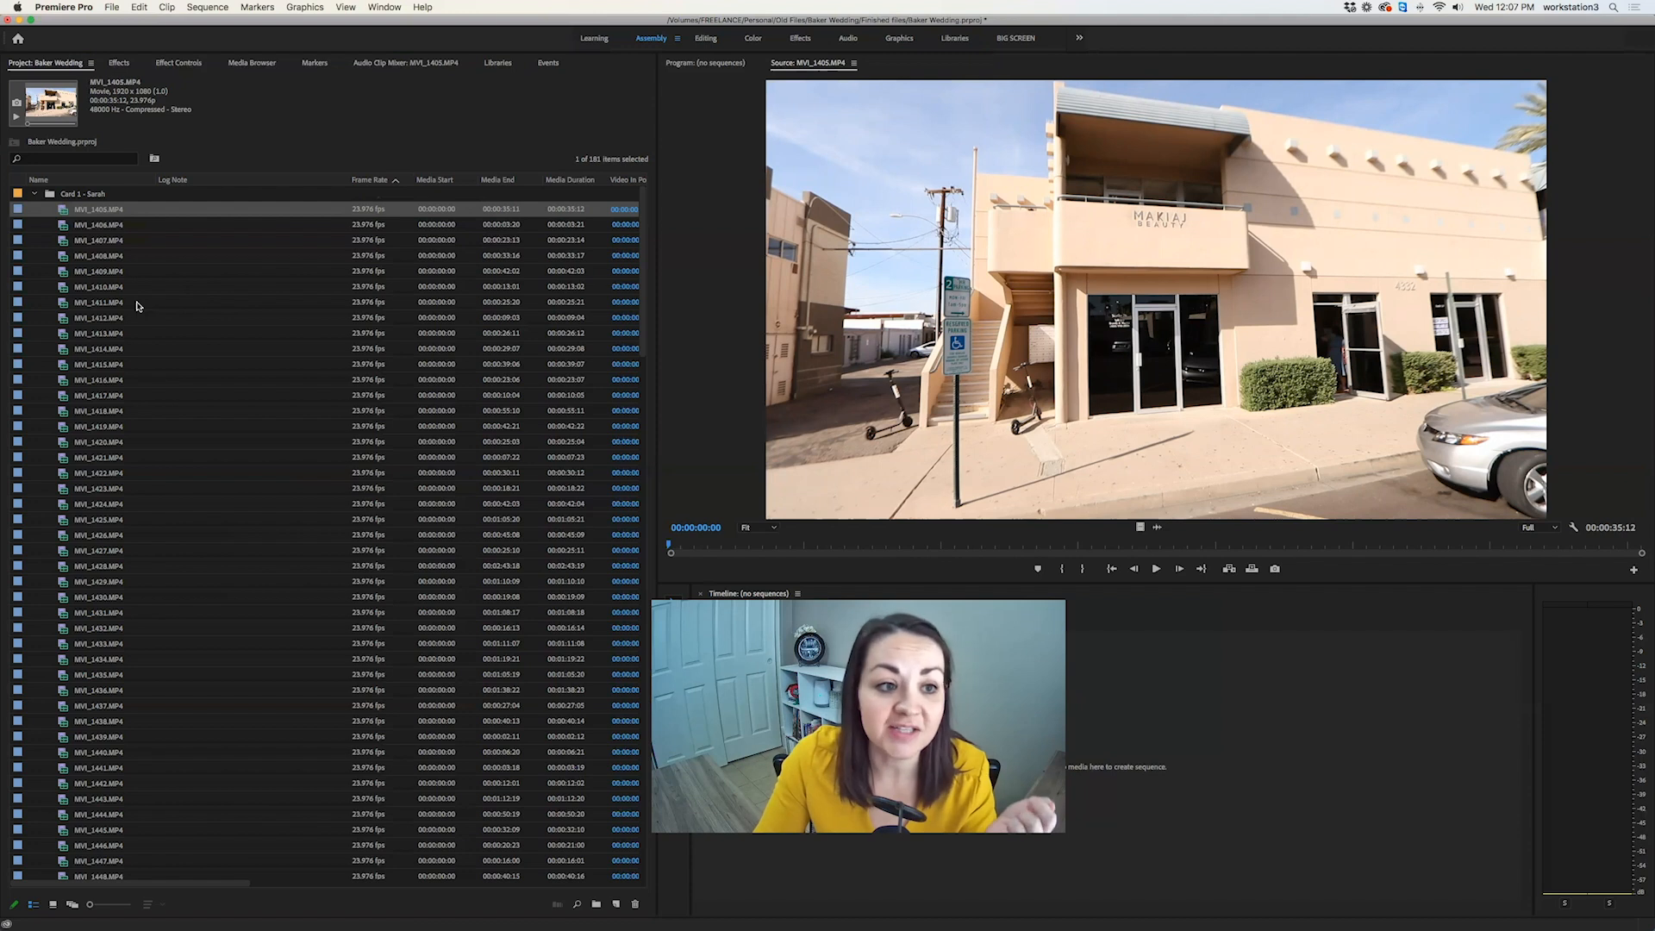
pyautogui.doubleClick(64, 226)
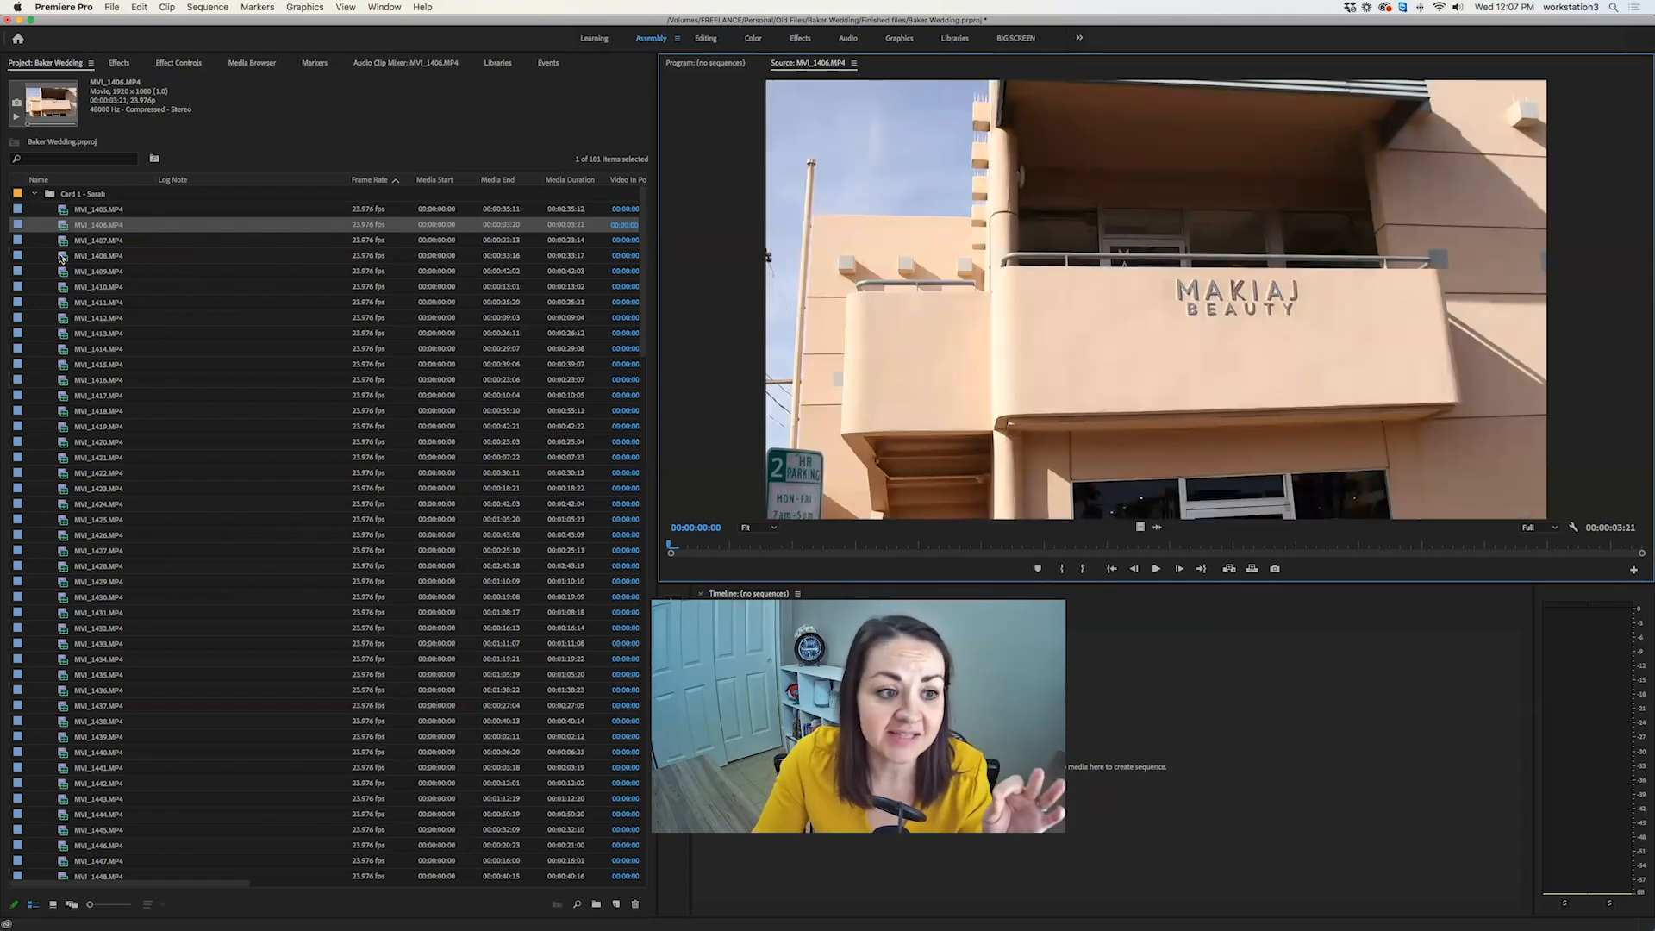
pyautogui.doubleClick(64, 243)
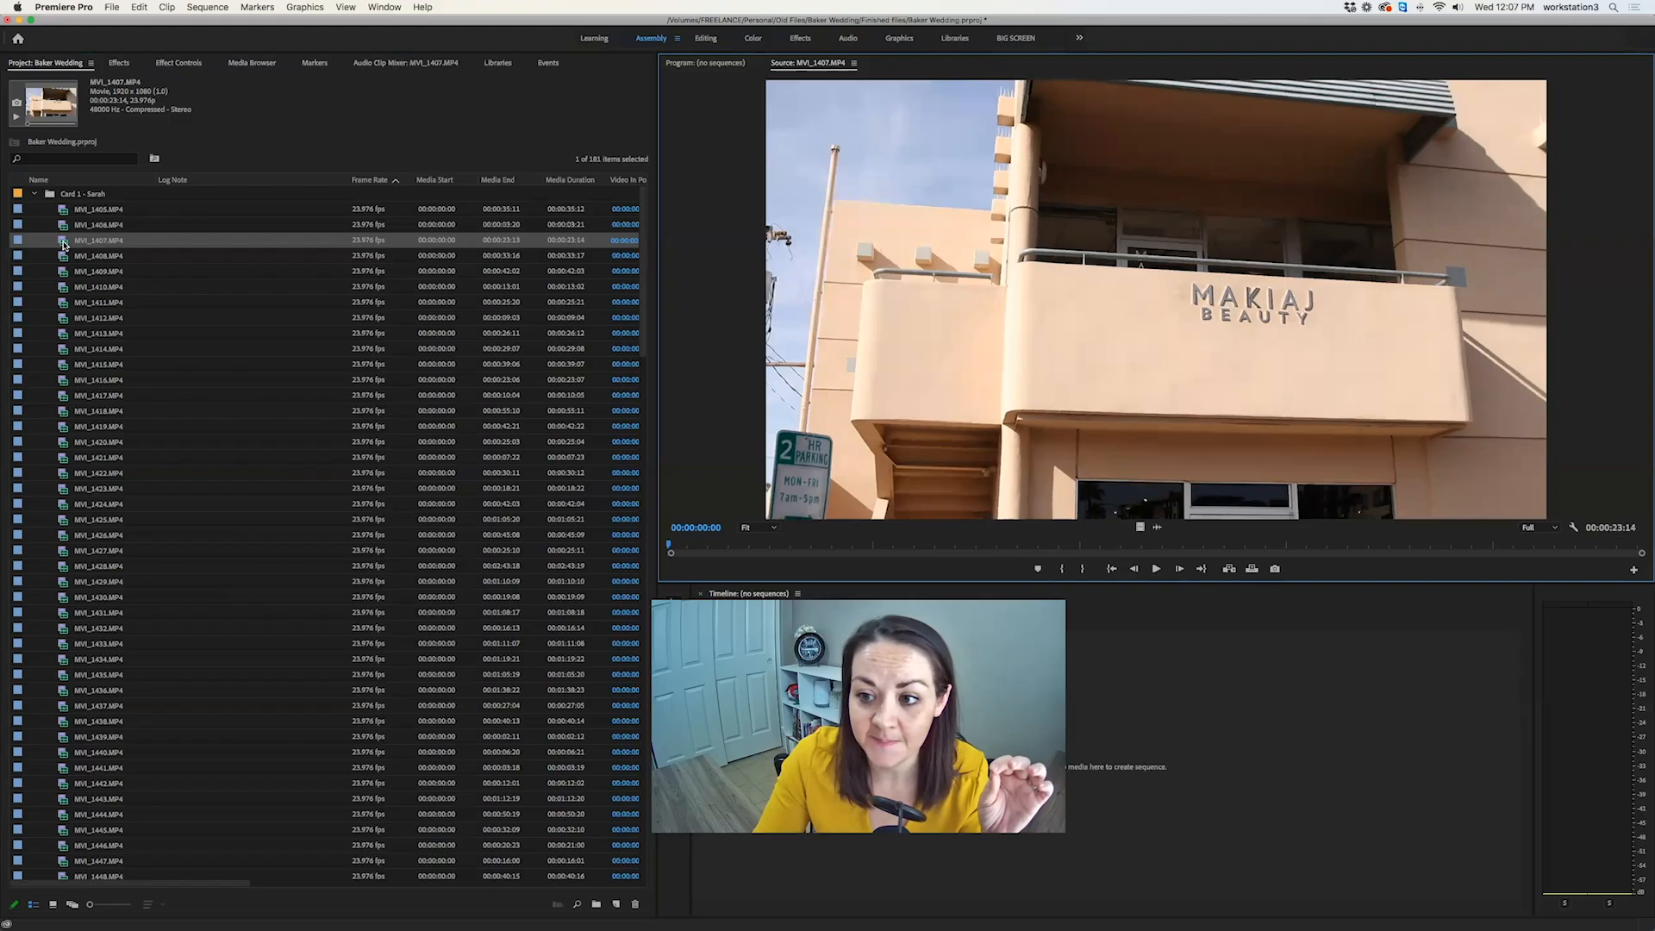
pyautogui.doubleClick(64, 257)
pyautogui.doubleClick(63, 273)
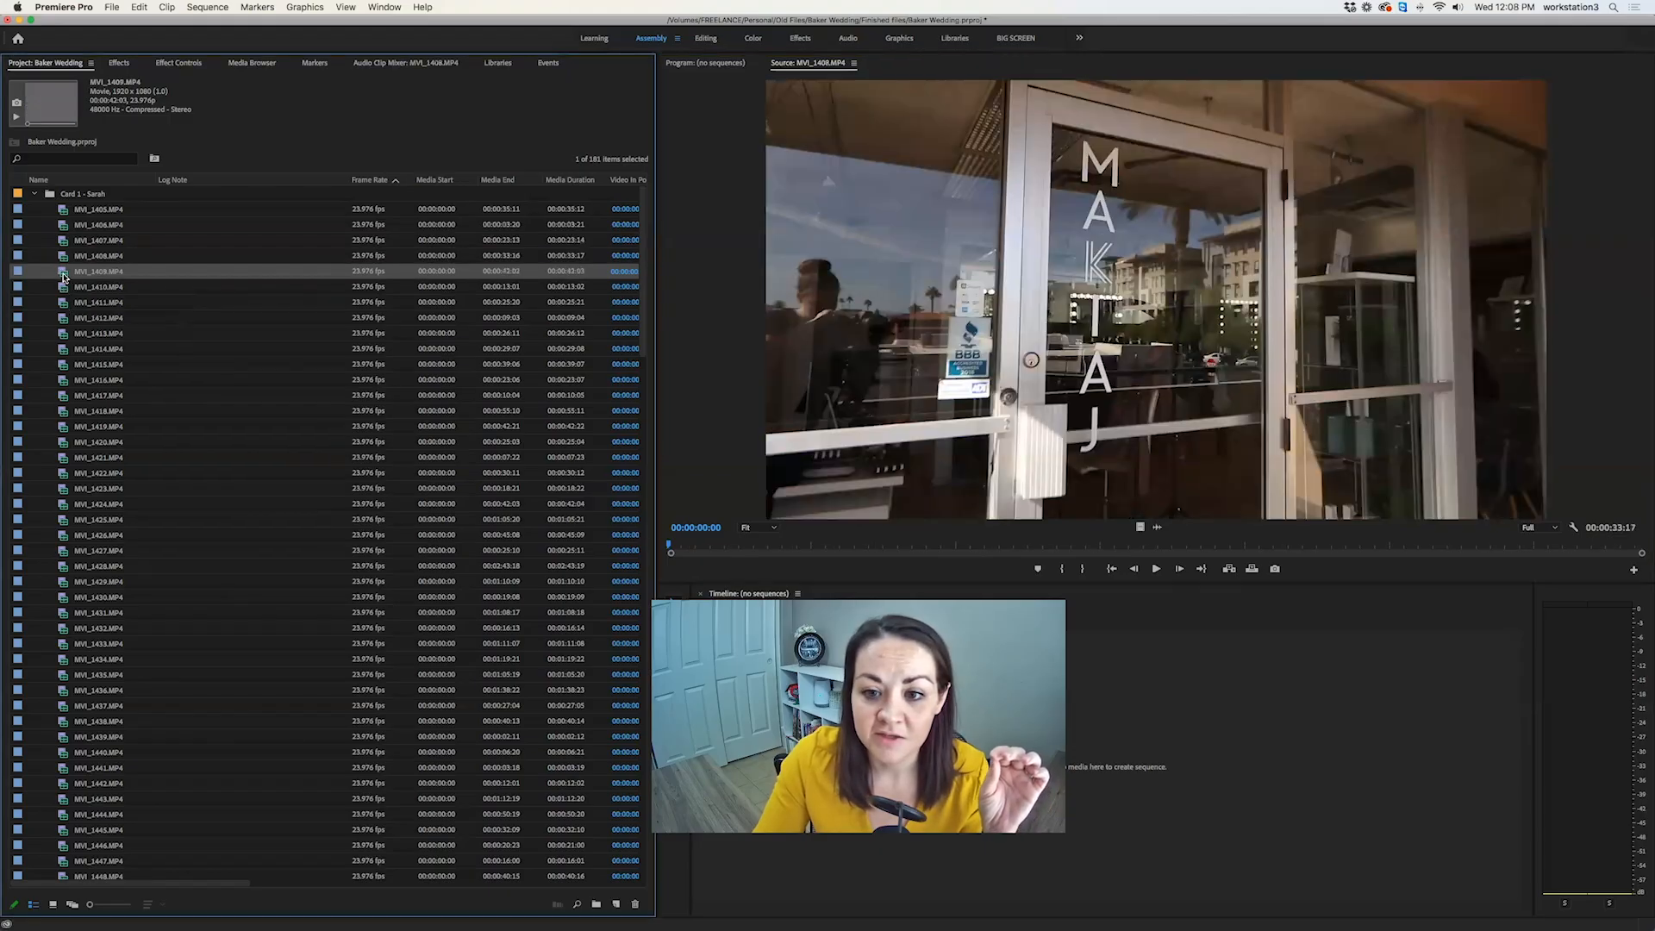
pyautogui.doubleClick(66, 257)
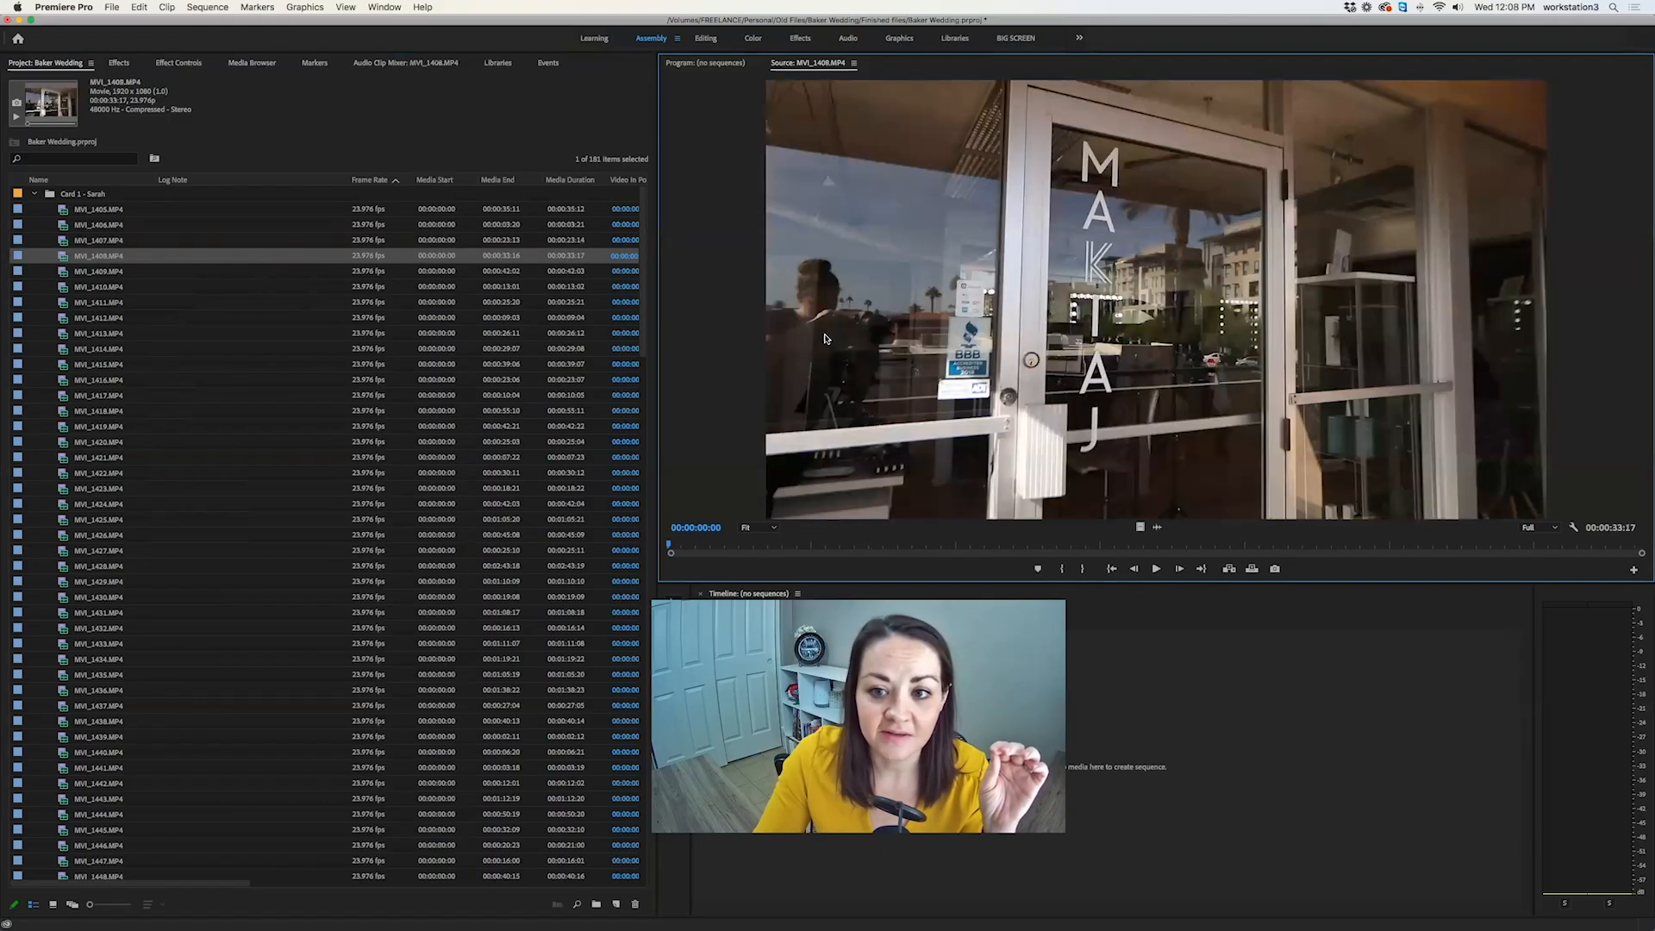
pyautogui.doubleClick(63, 288)
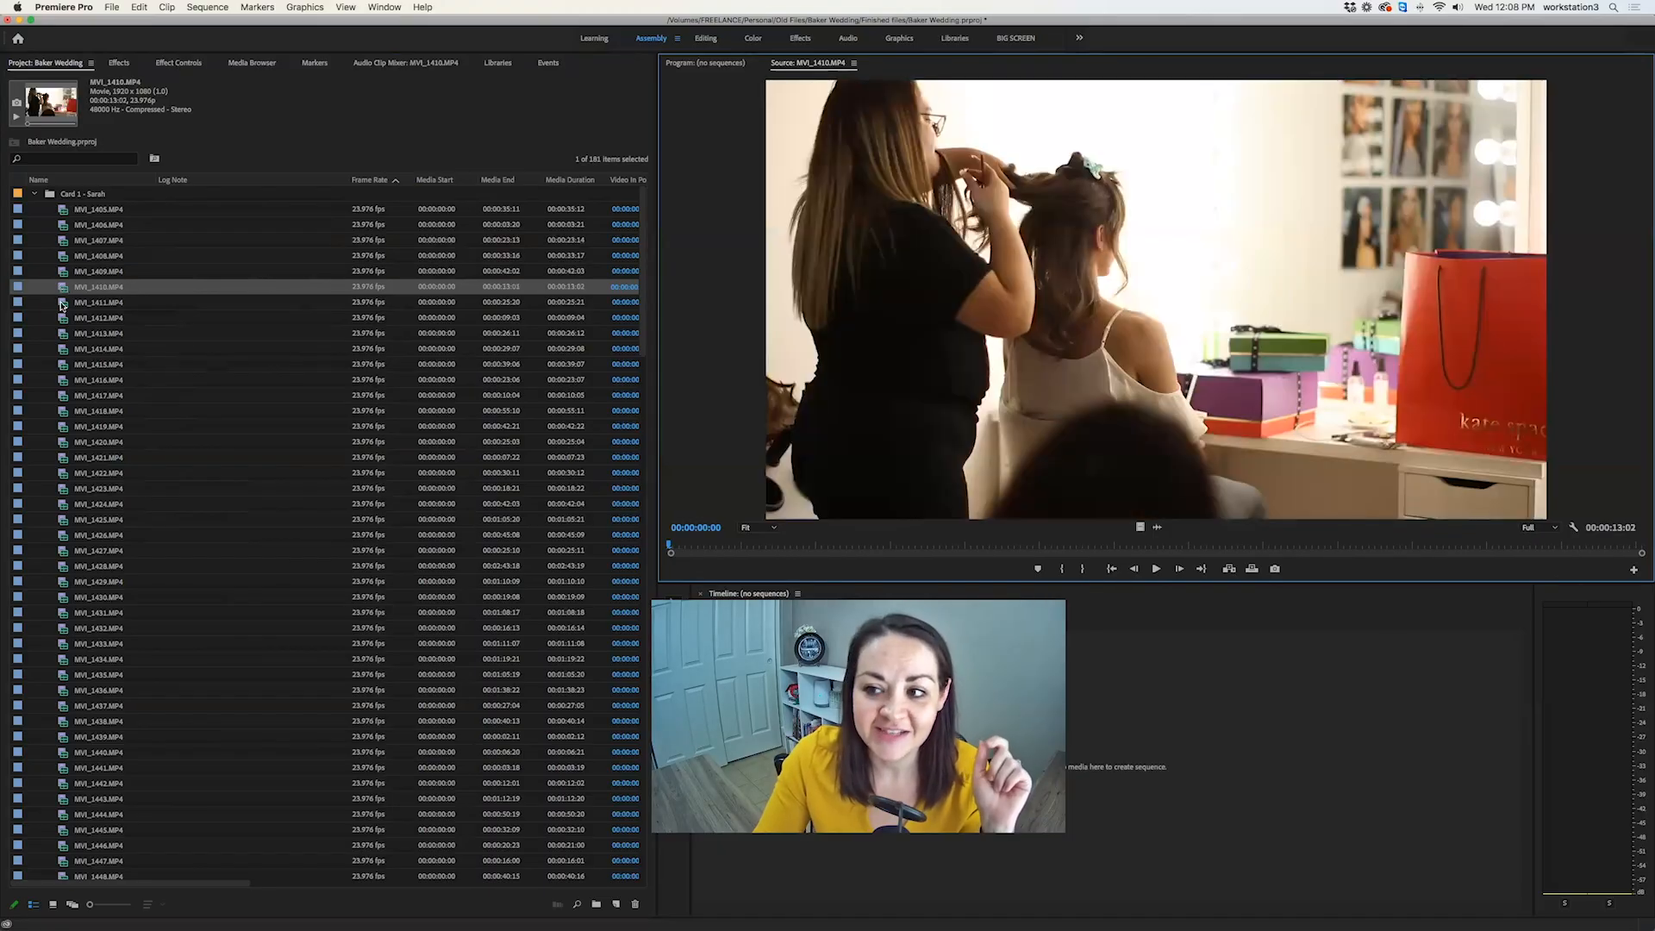
# Preview clips MVI_1411.MP4 and MVI_1412.MP4 in the Source monitor.
pyautogui.doubleClick(64, 303)
pyautogui.doubleClick(66, 320)
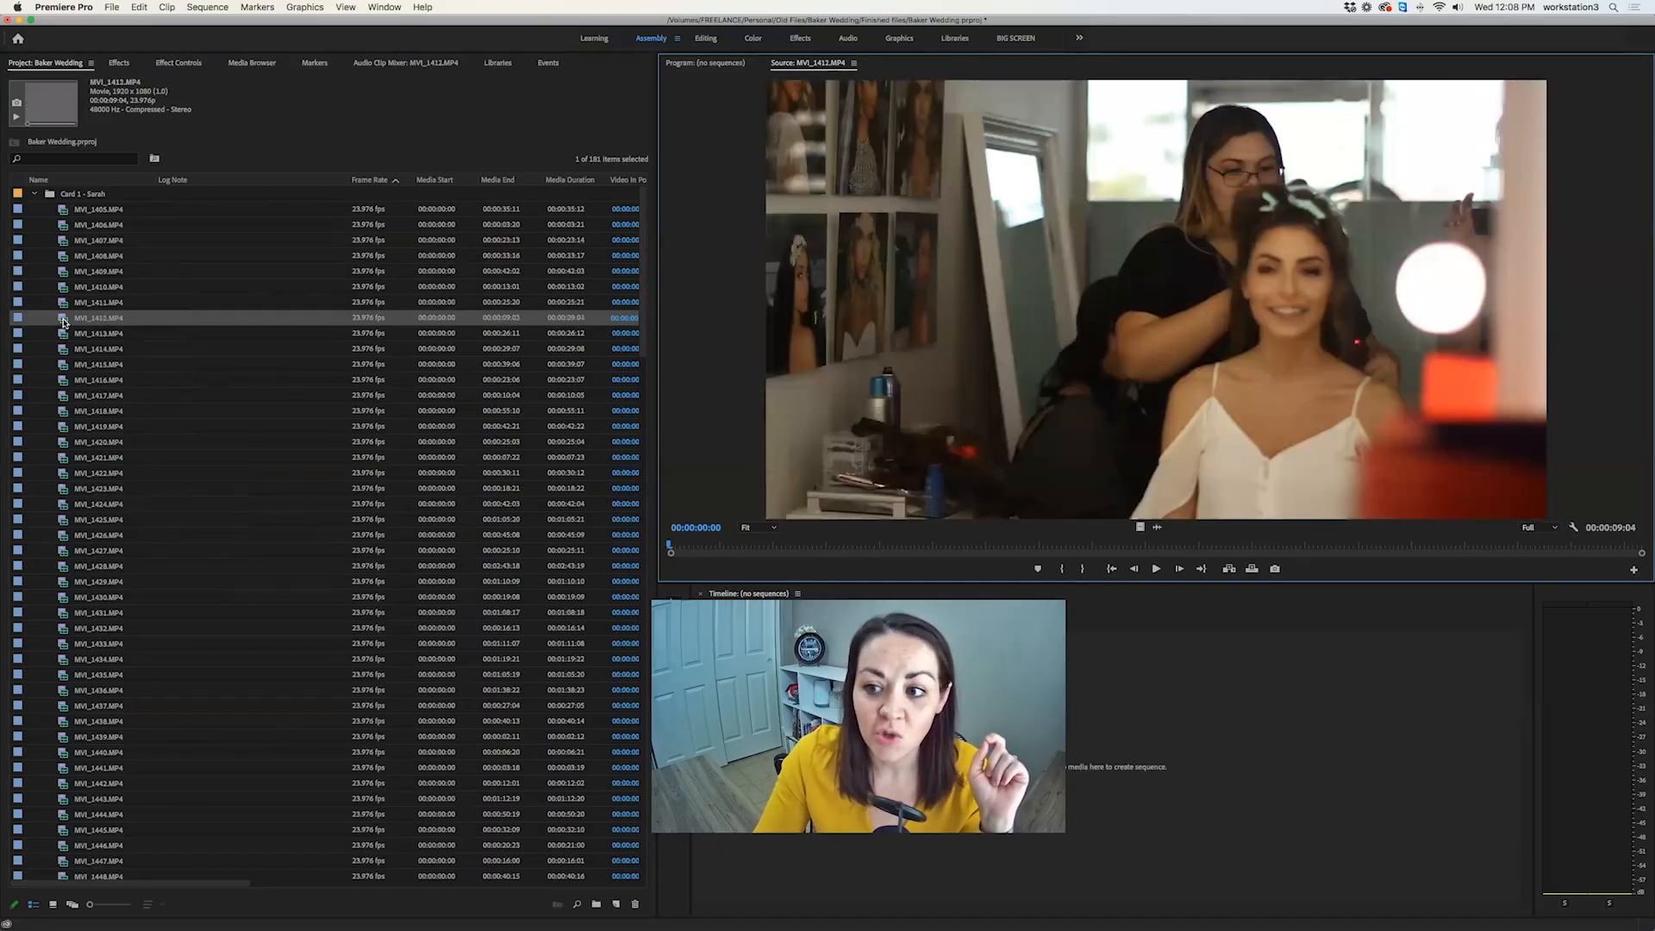
# Open MVI_1405.MP4 in the Source monitor and enter "GR: Salon WIDE" as its log note.
pyautogui.click(68, 210)
pyautogui.click(172, 209)
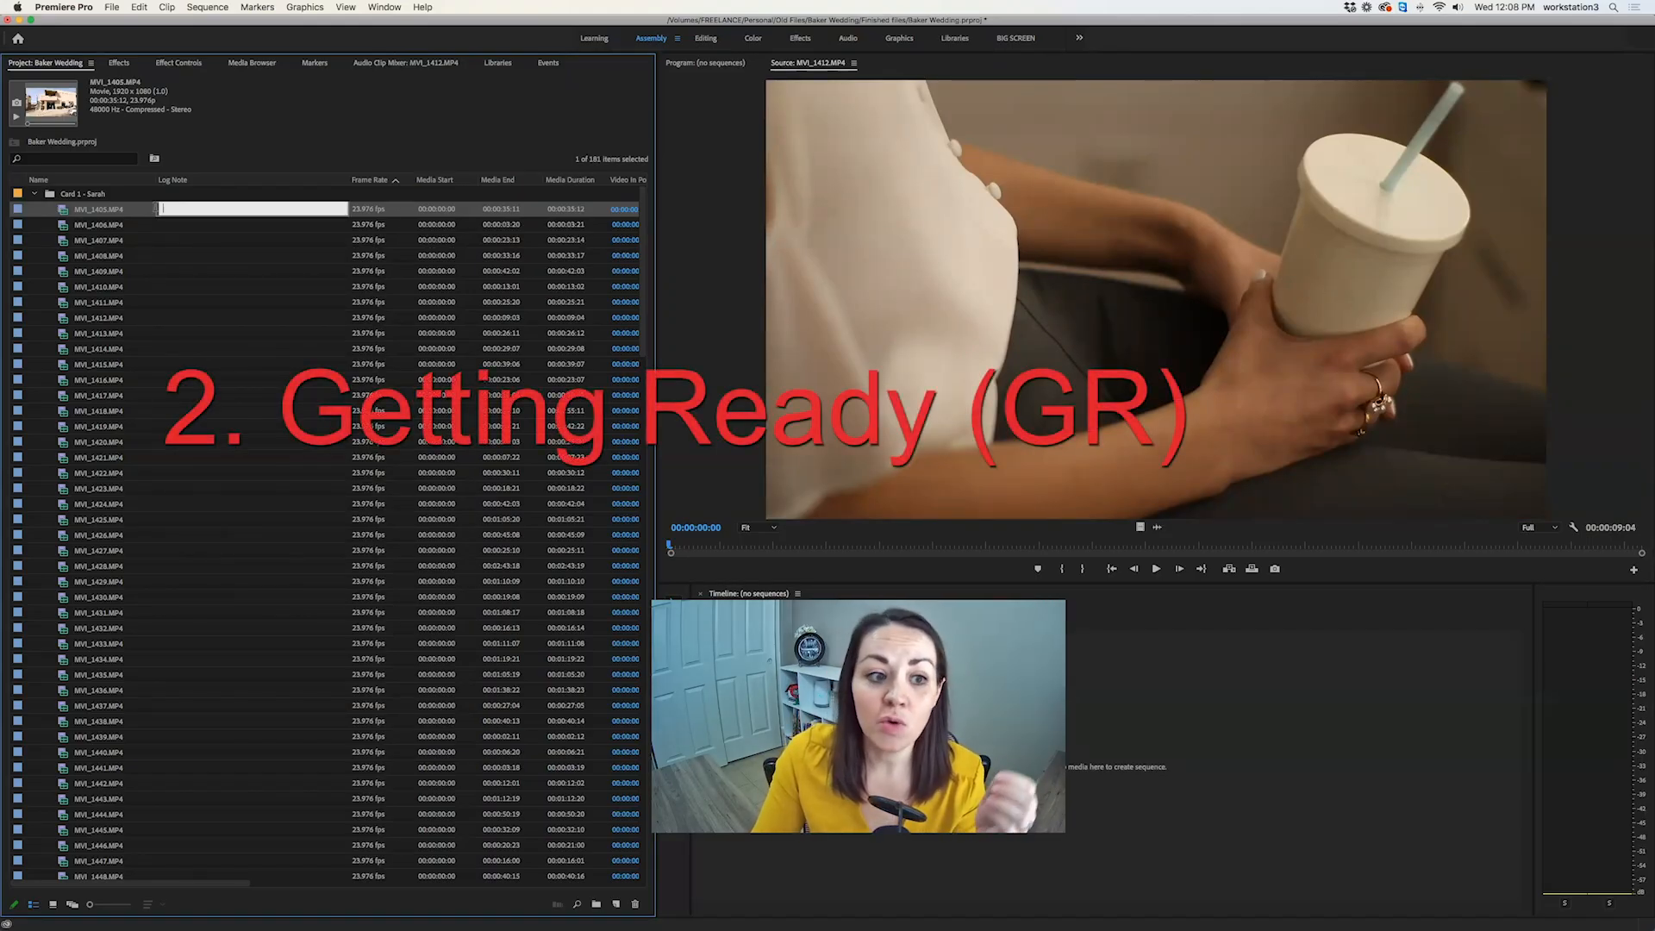
pyautogui.doubleClick(67, 212)
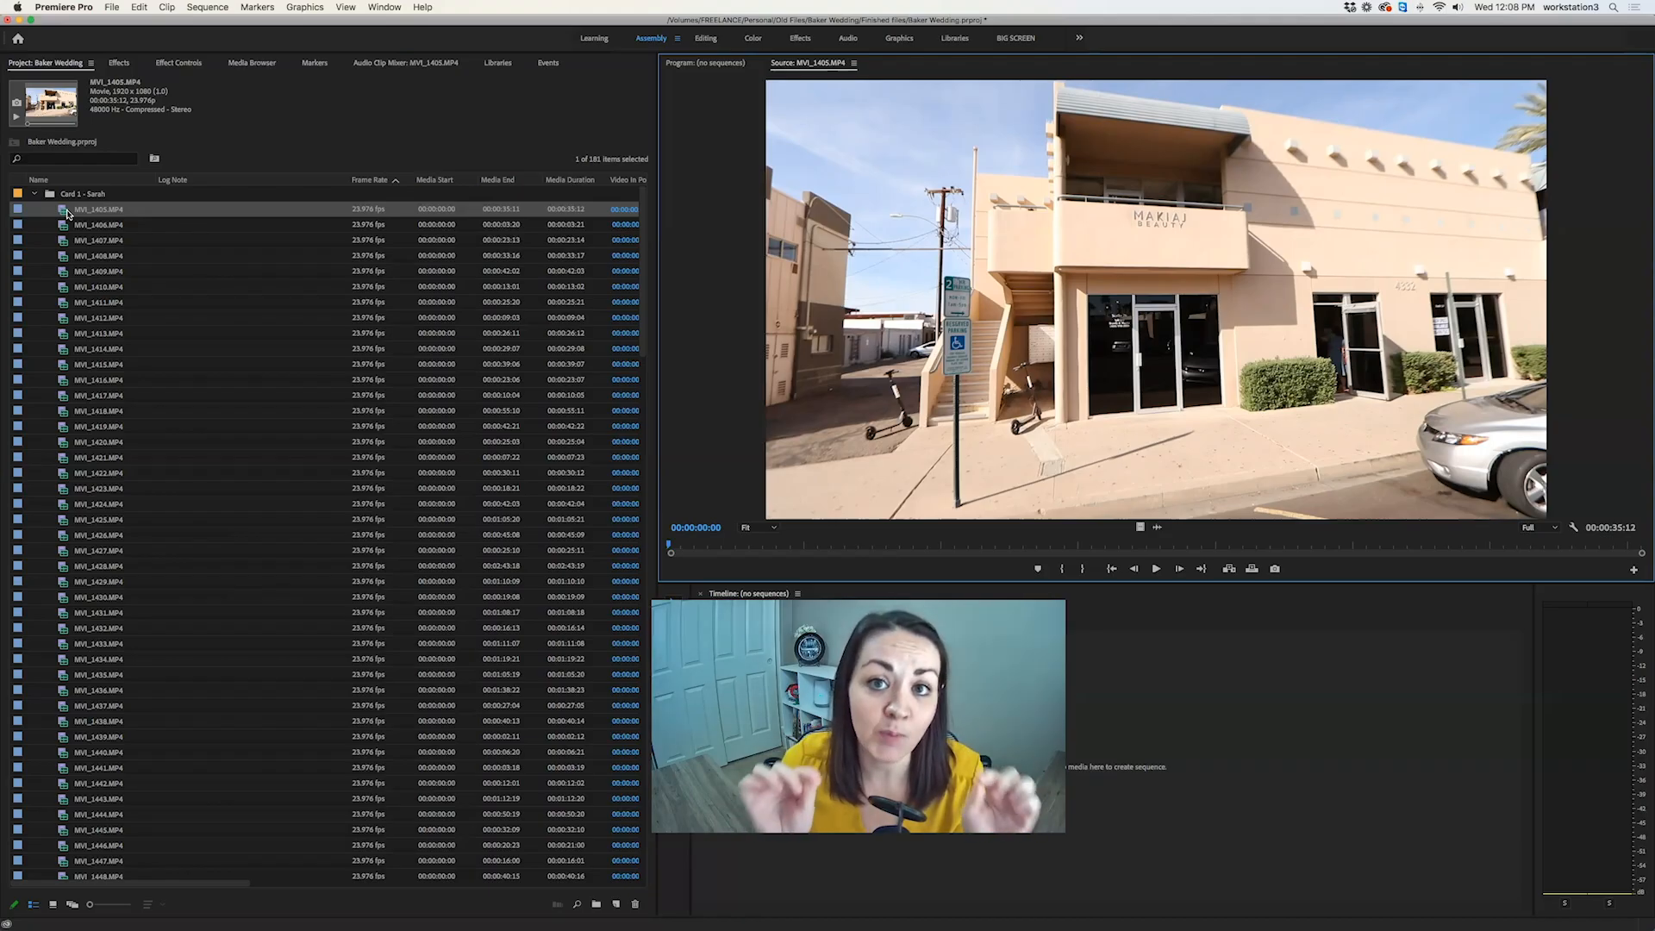
pyautogui.click(184, 211)
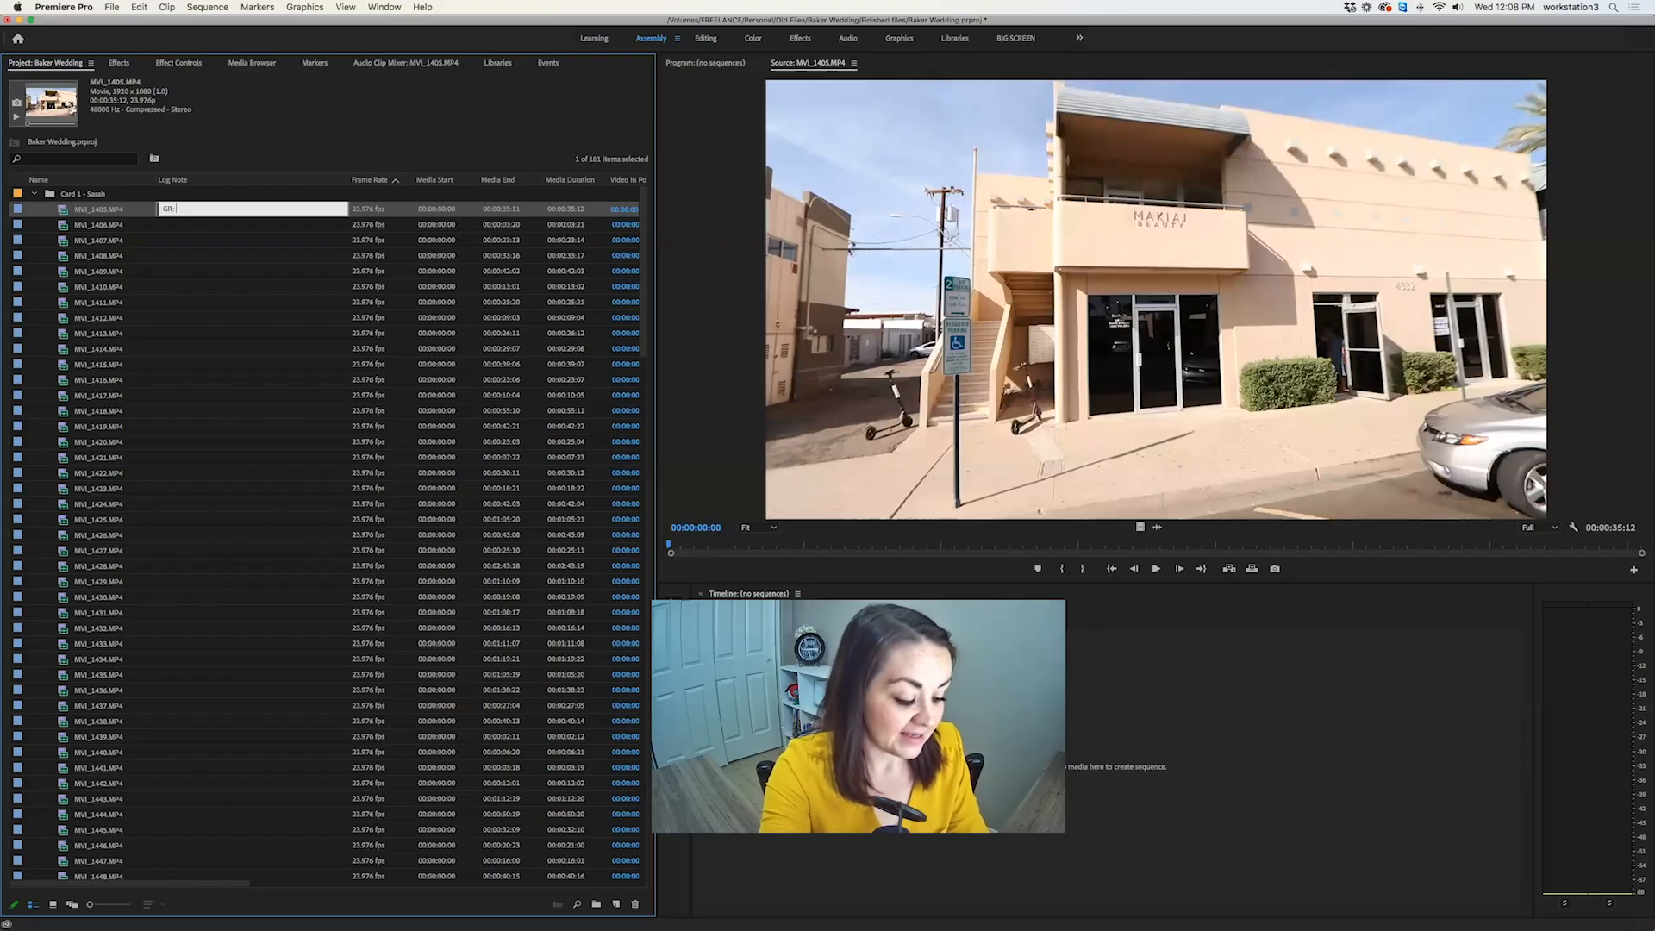
pyautogui.write('lon WIDE')
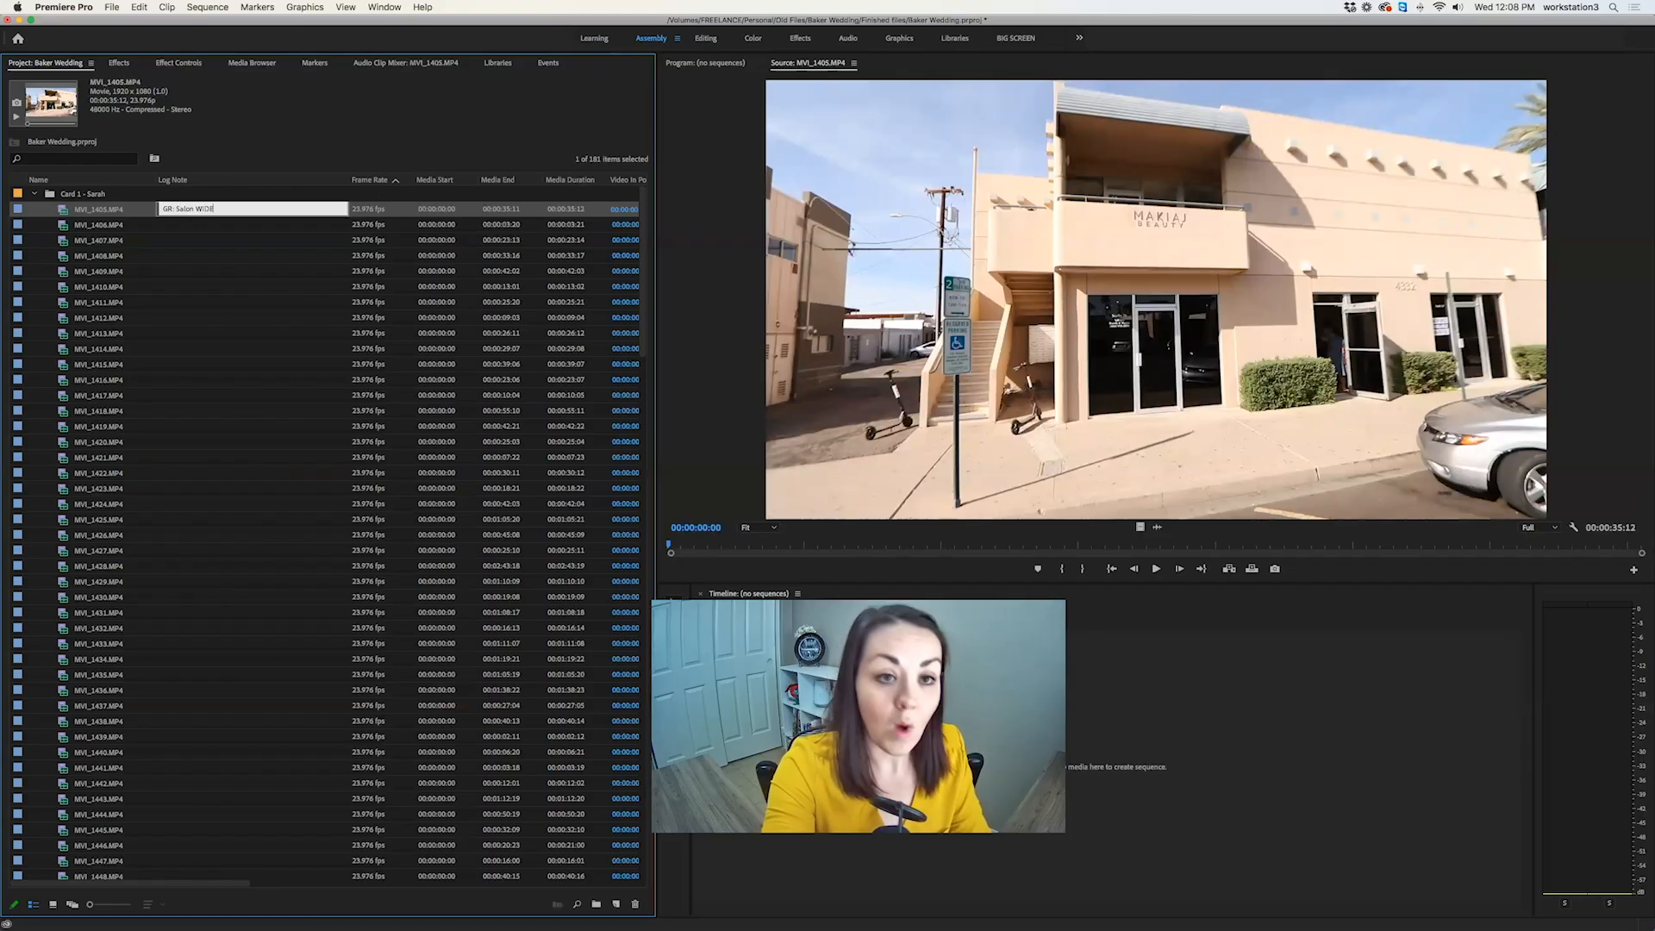
# Open MVI_1406.MP4 in the Source monitor and give it the log note "GR: Salon Sign".
pyautogui.doubleClick(65, 224)
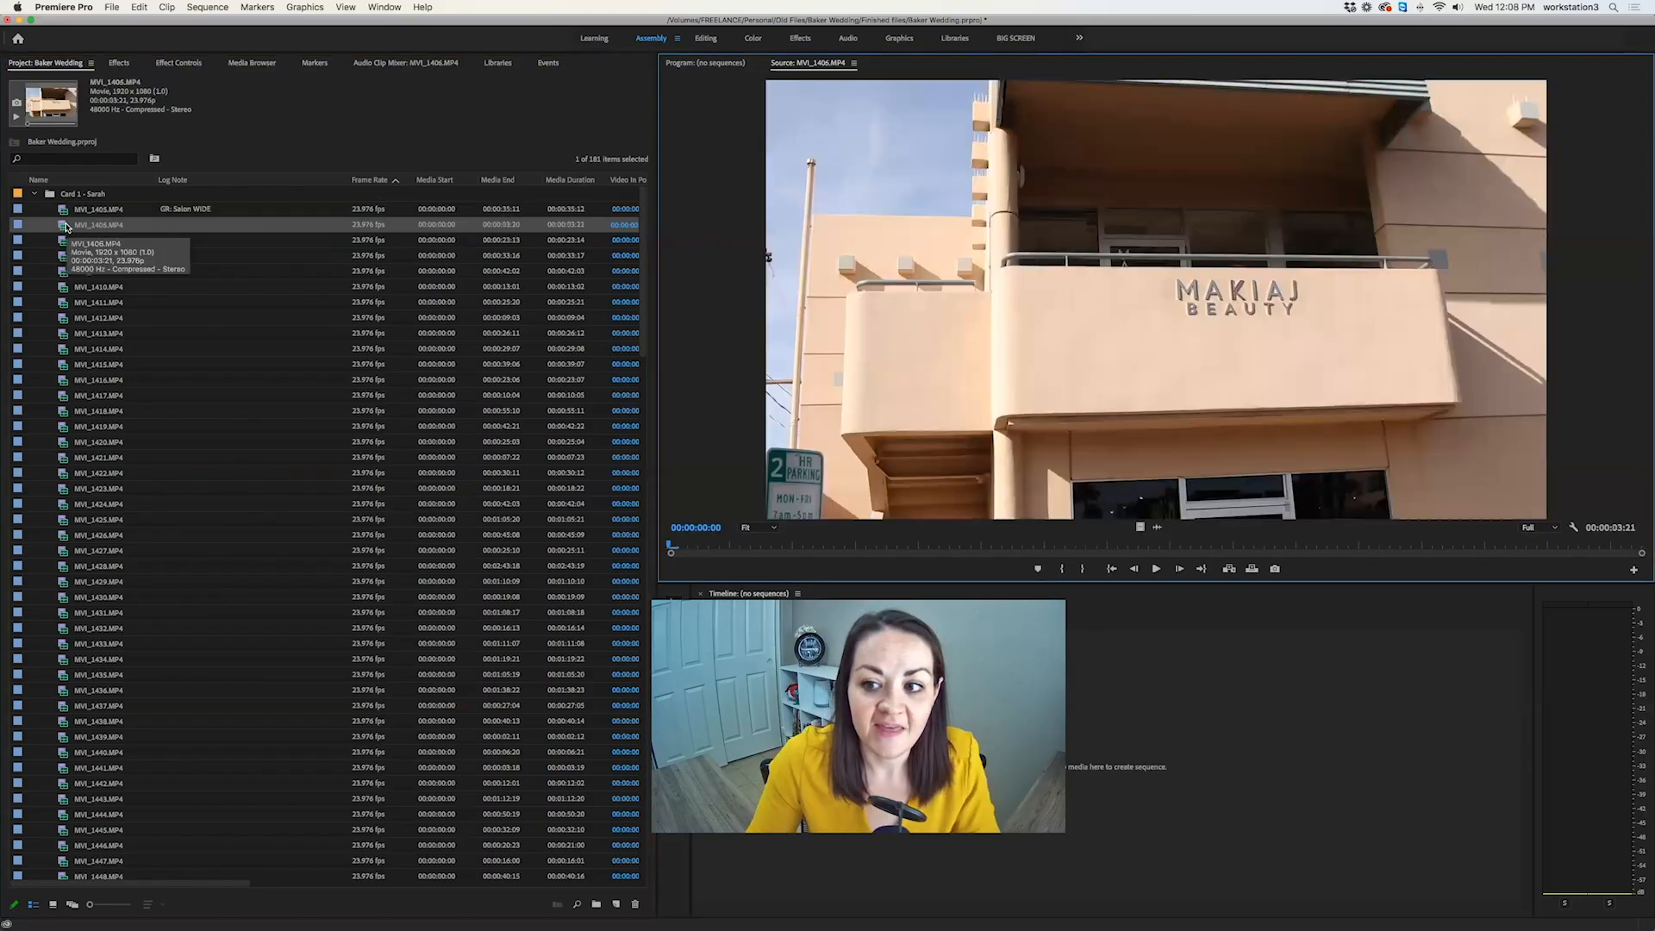
pyautogui.click(198, 224)
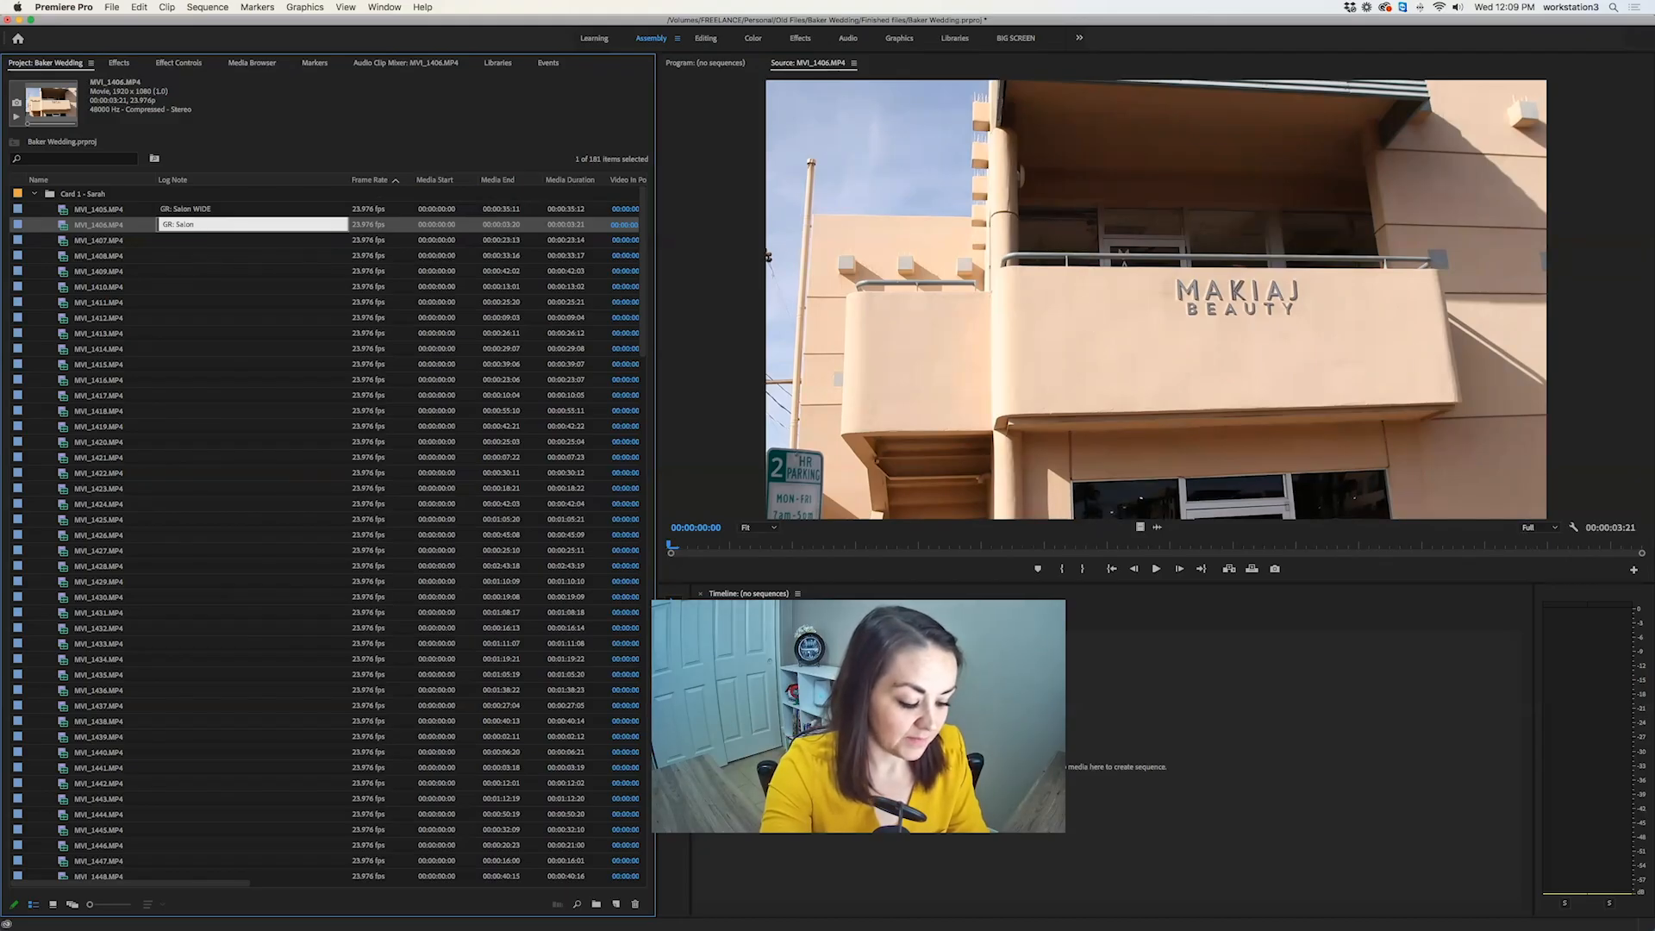
pyautogui.press('Return')
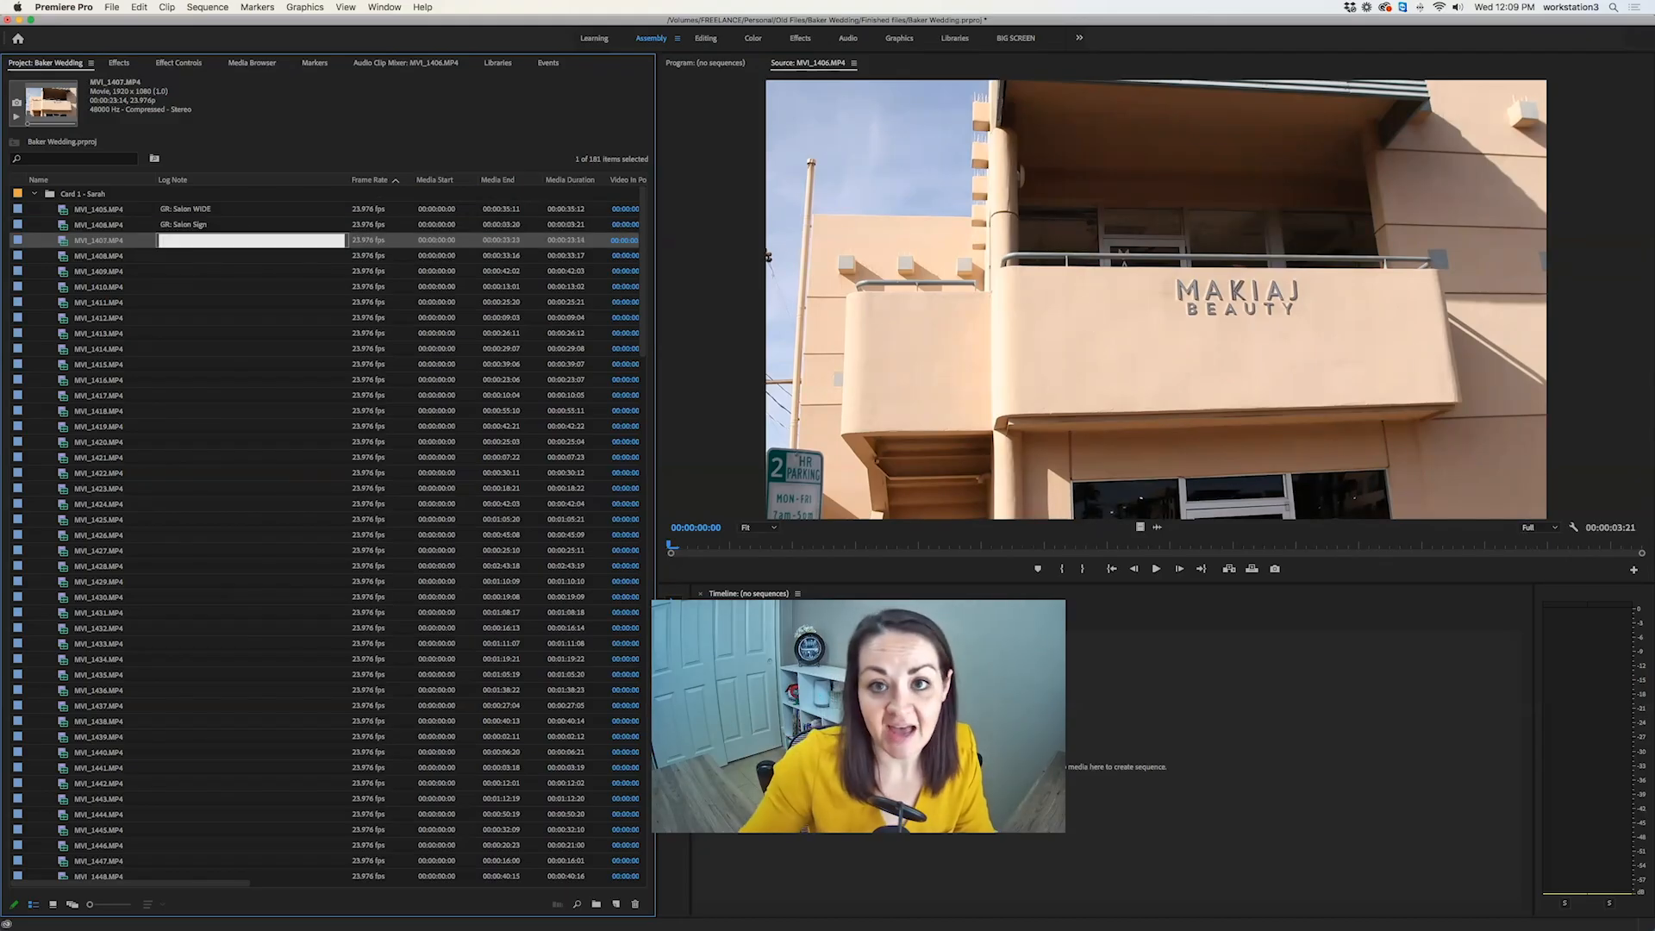
# Open MVI_1407.MP4 in the Source monitor and copy the "GR: Salon Sign" log note from MVI_1406.MP4 to it.
pyautogui.doubleClick(58, 241)
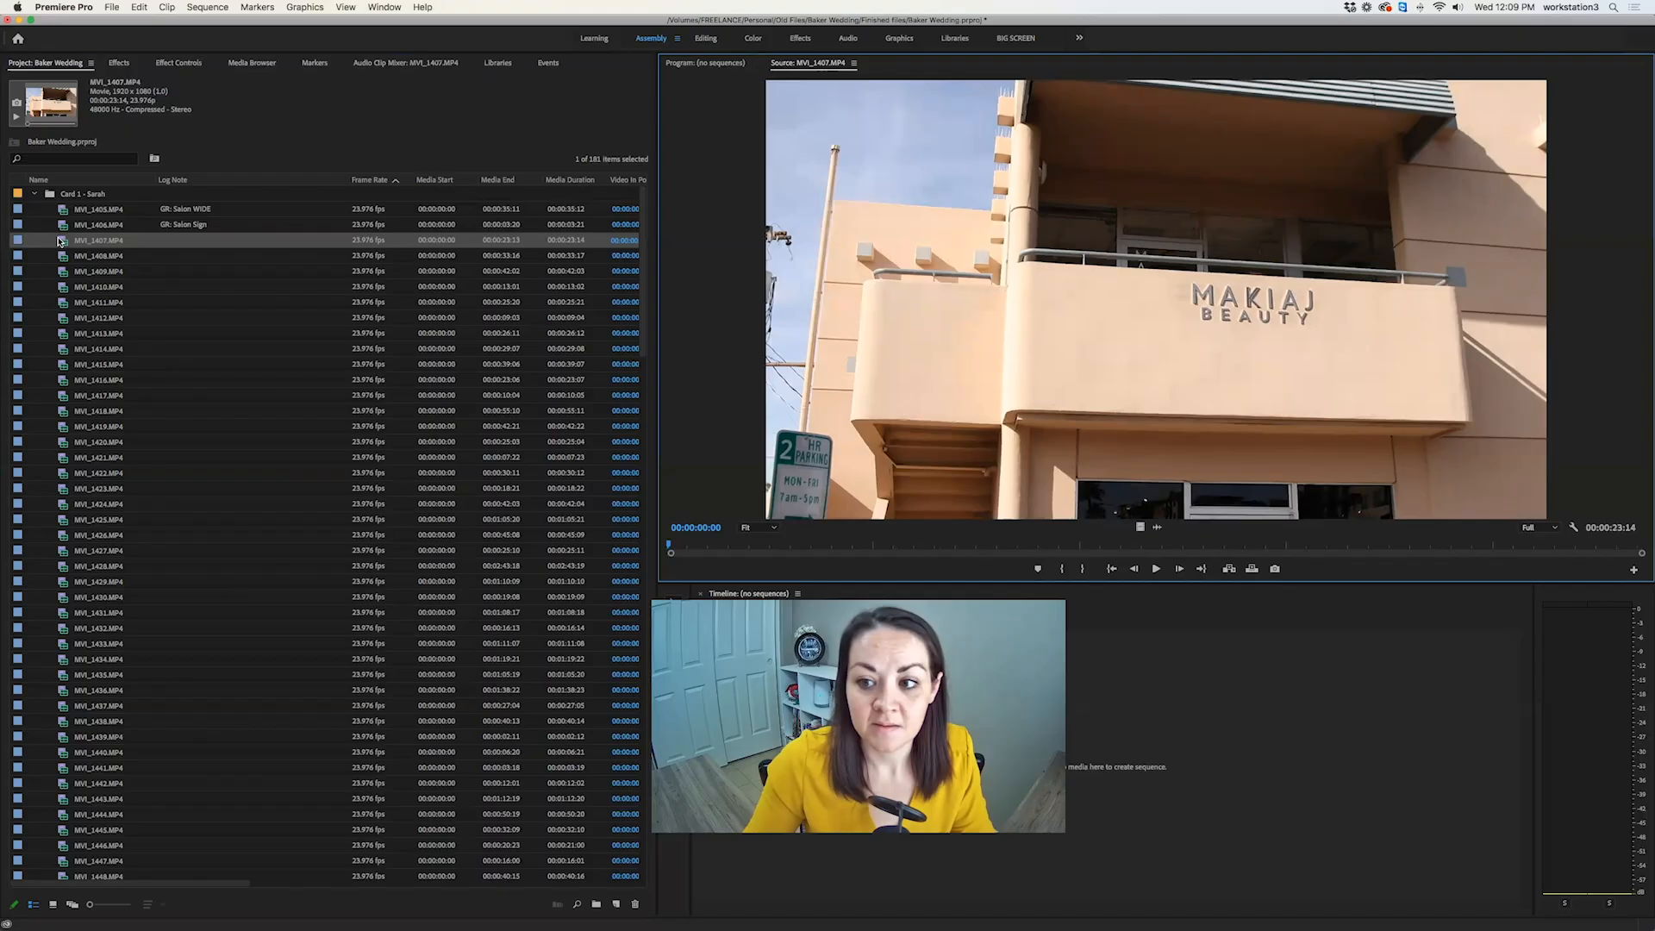
pyautogui.doubleClick(182, 226)
pyautogui.press('super+c')
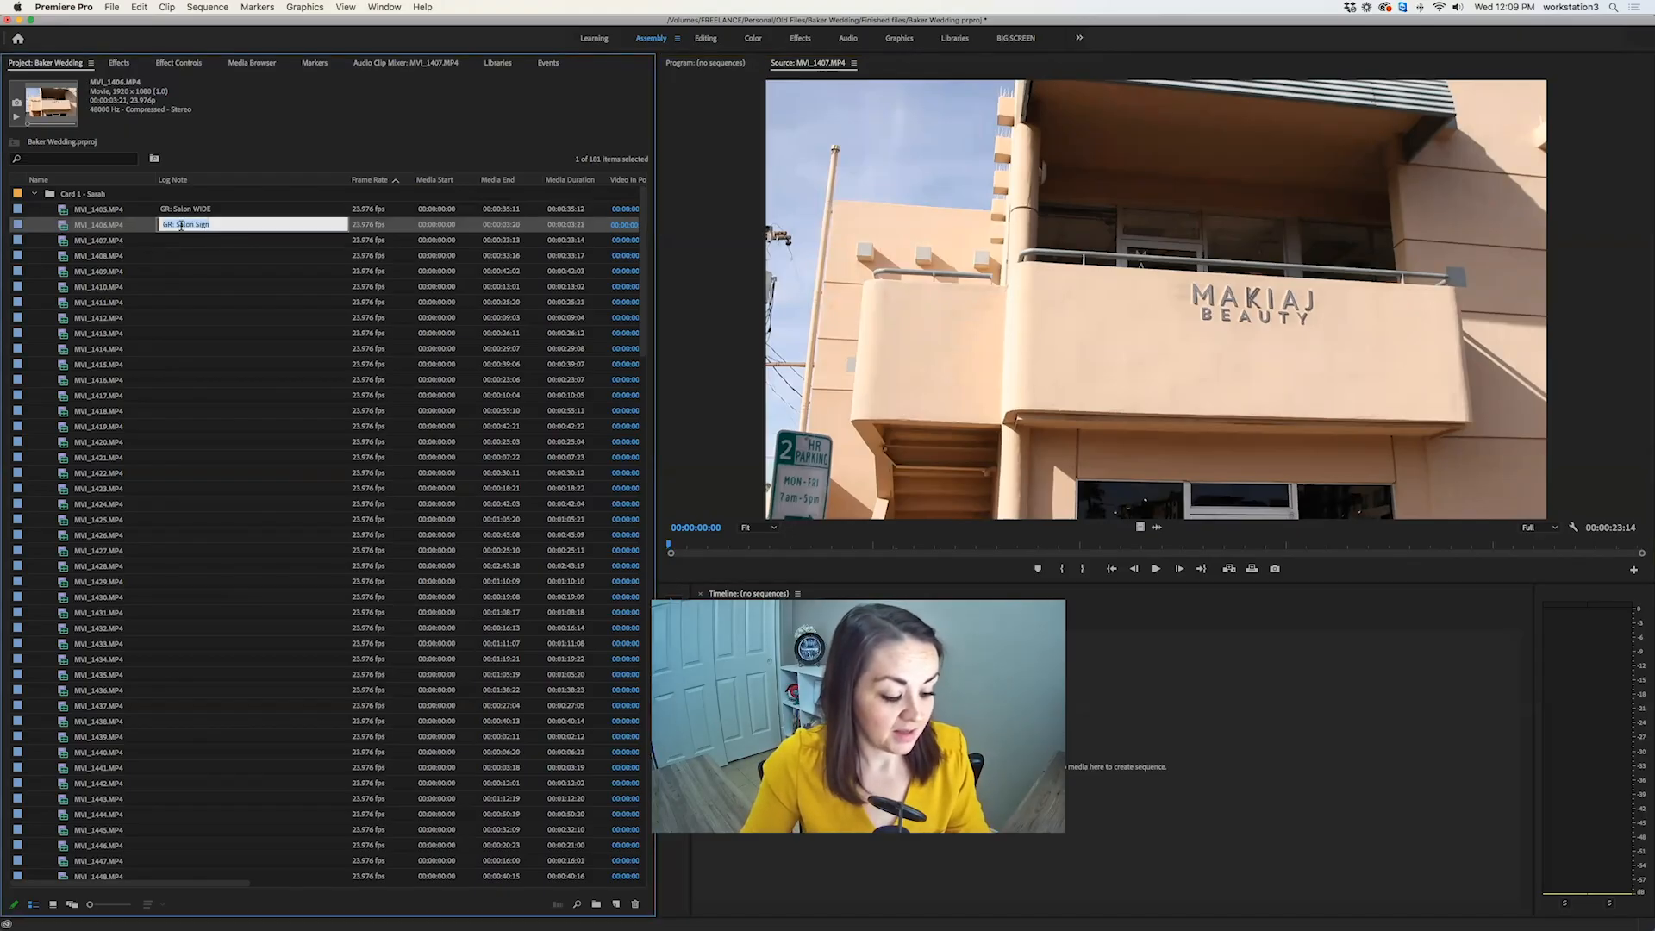
pyautogui.doubleClick(192, 242)
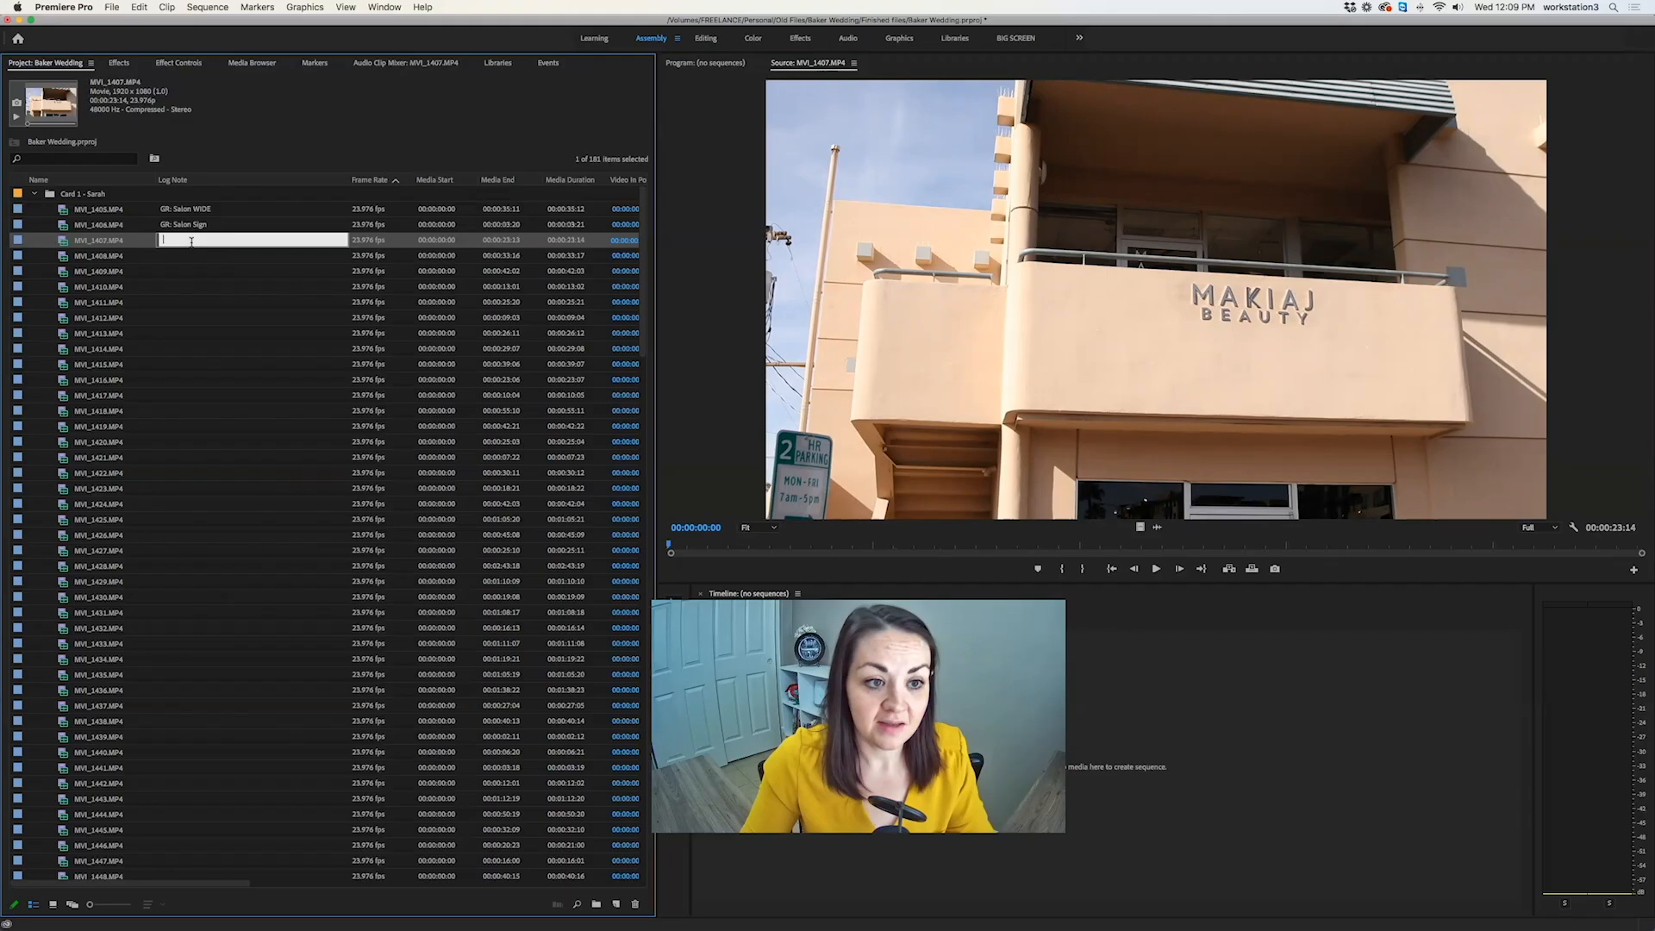
pyautogui.press('super+v')
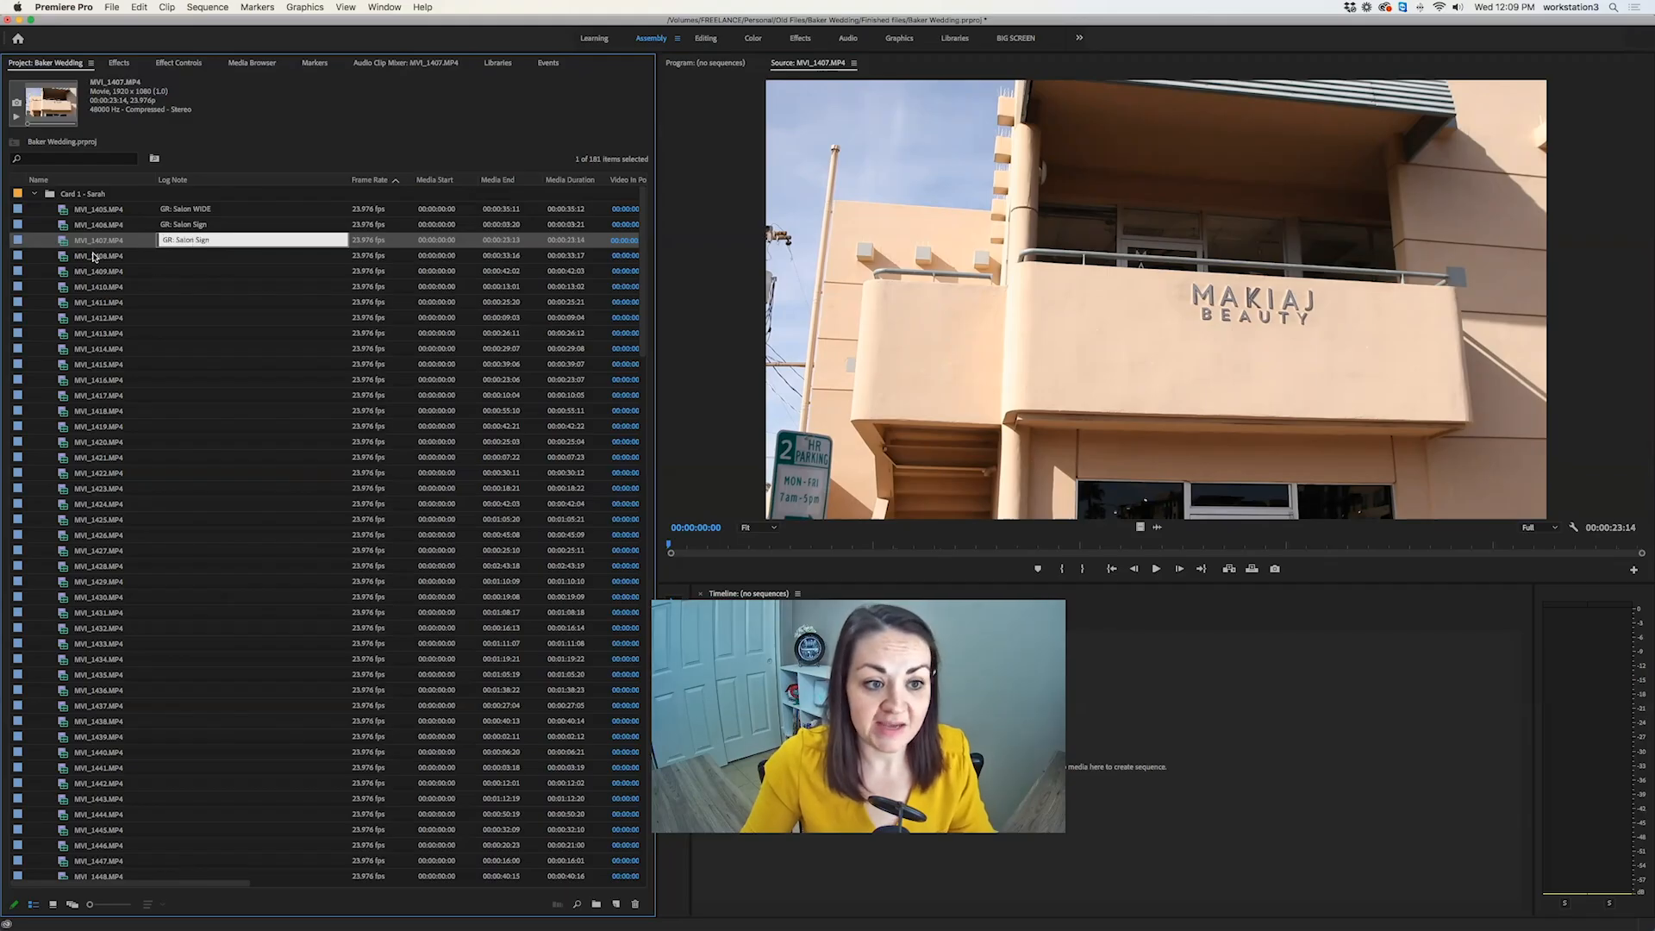
pyautogui.click(63, 257)
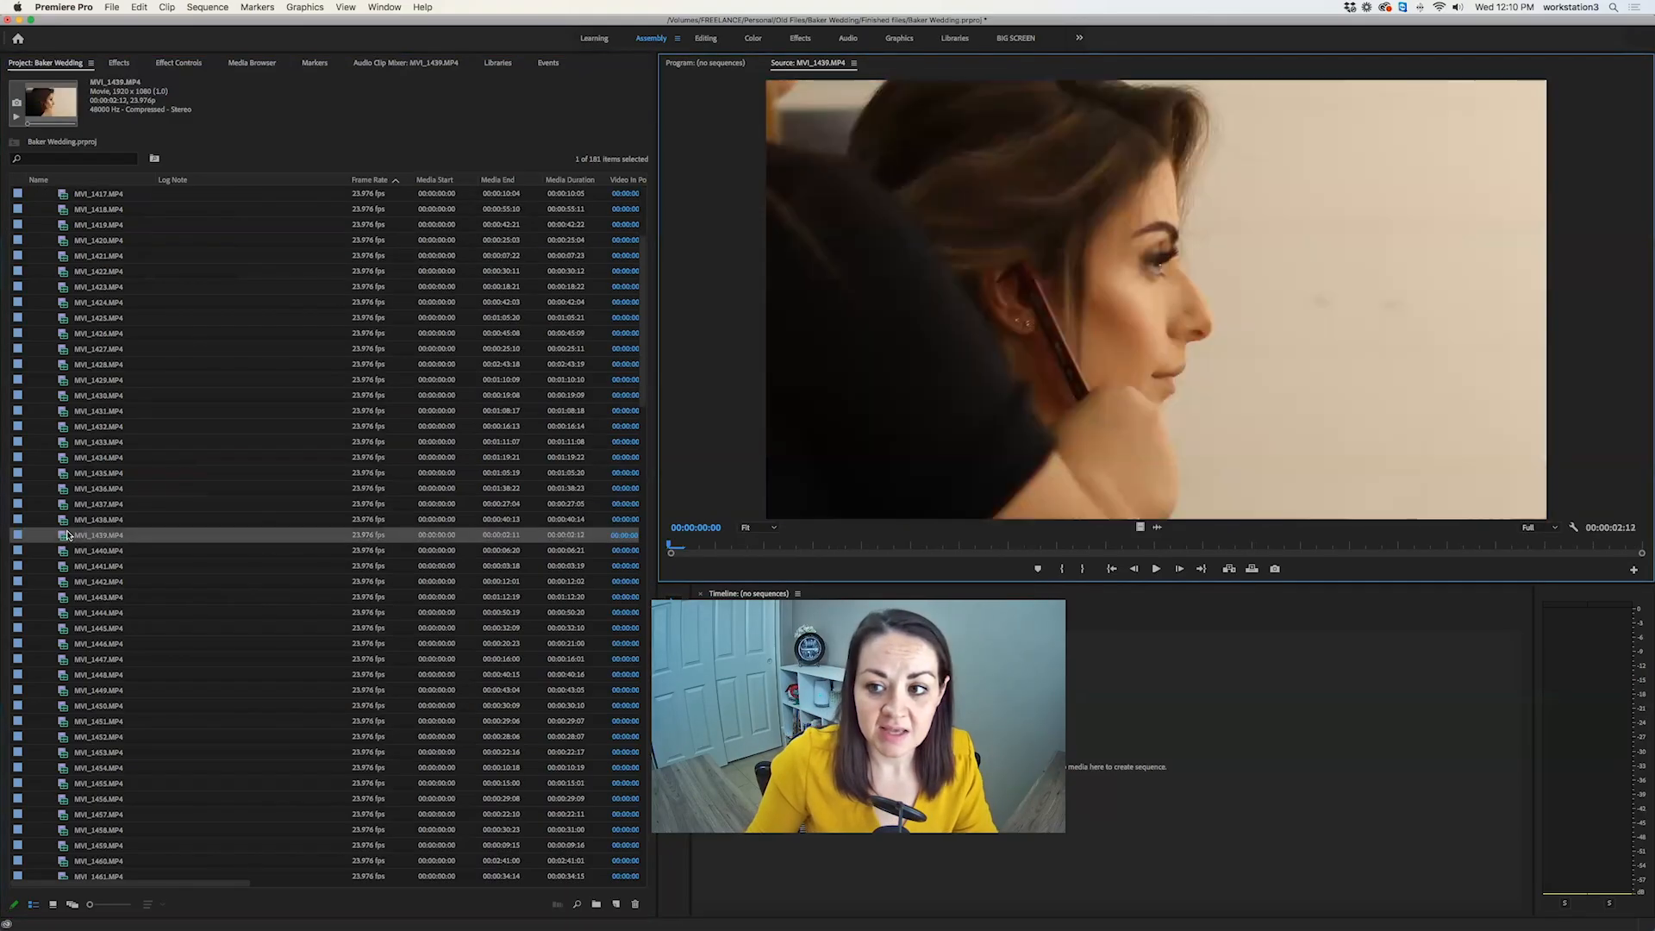
# Look further through the Card 1 bin, previewing clips MVI_1431.MP4, MVI_1437.MP4 and MVI_1453.MP4 in the Source monitor.
pyautogui.scroll(-6, 75, 524)
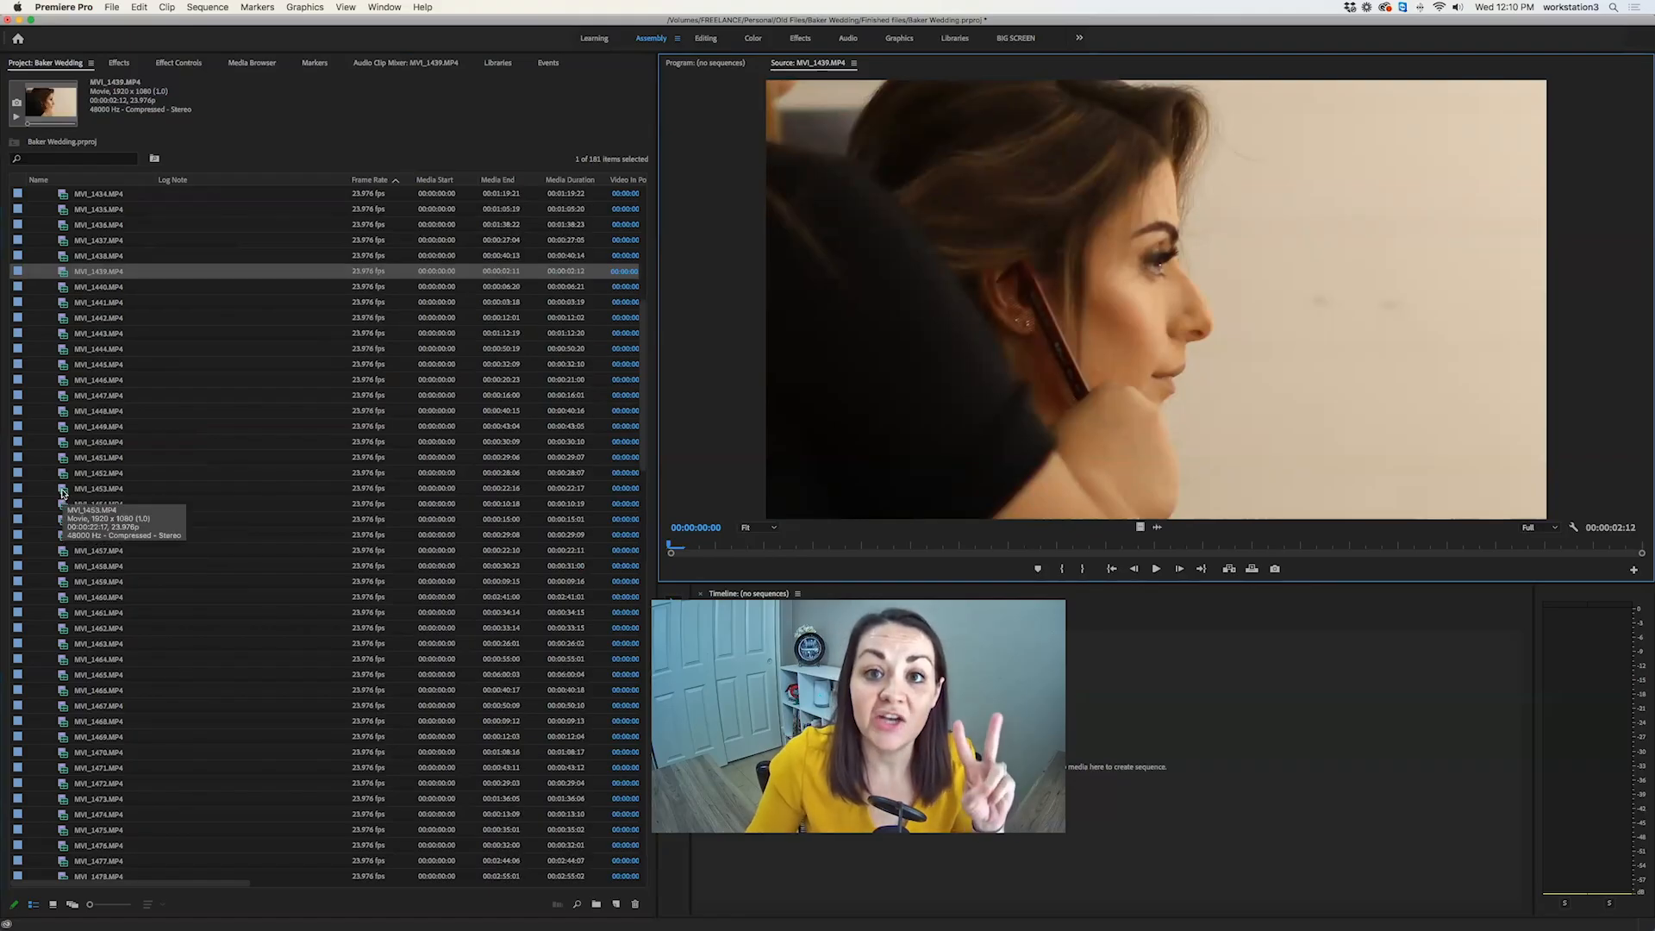
pyautogui.scroll(10, 62, 493)
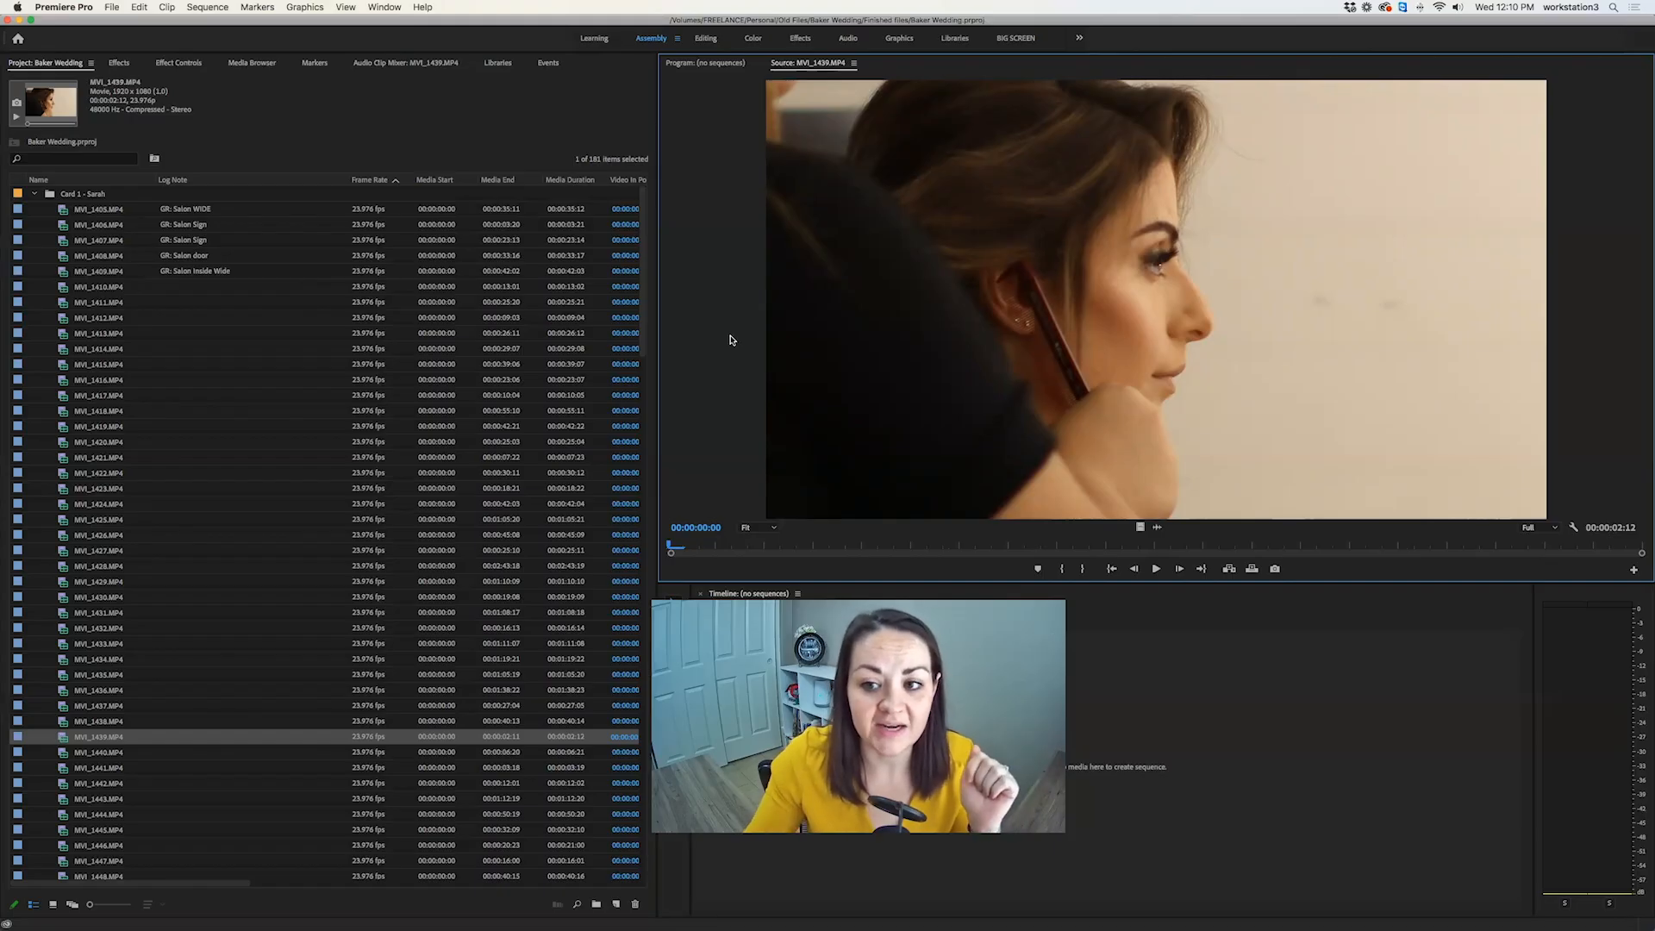
pyautogui.doubleClick(62, 614)
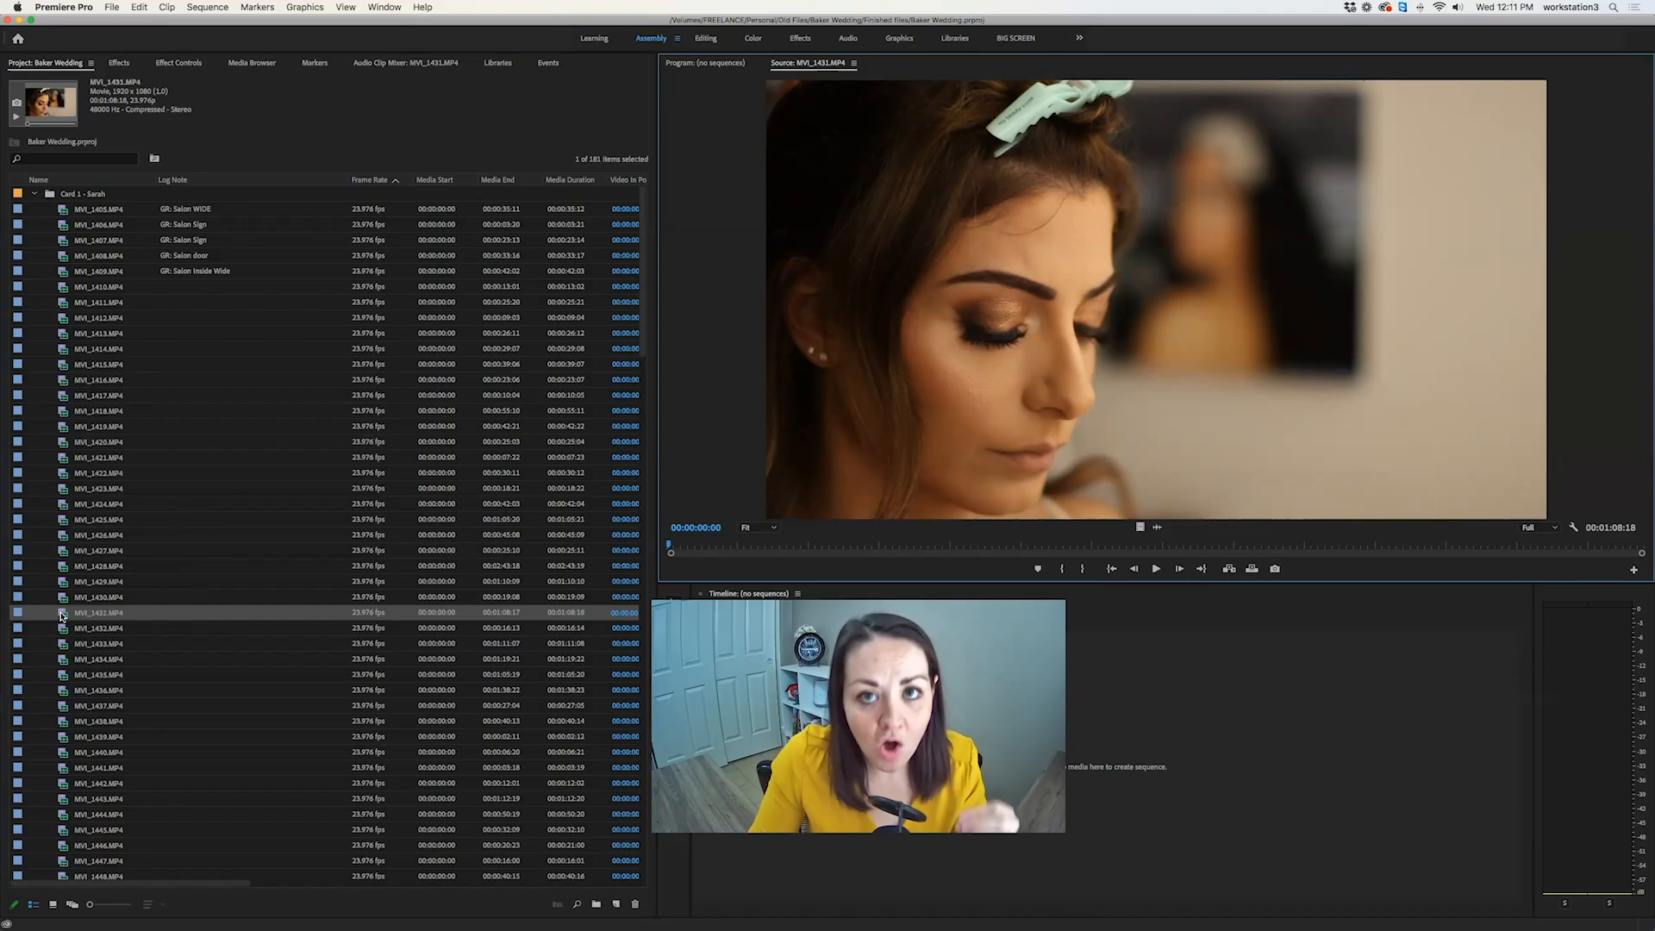
pyautogui.doubleClick(63, 709)
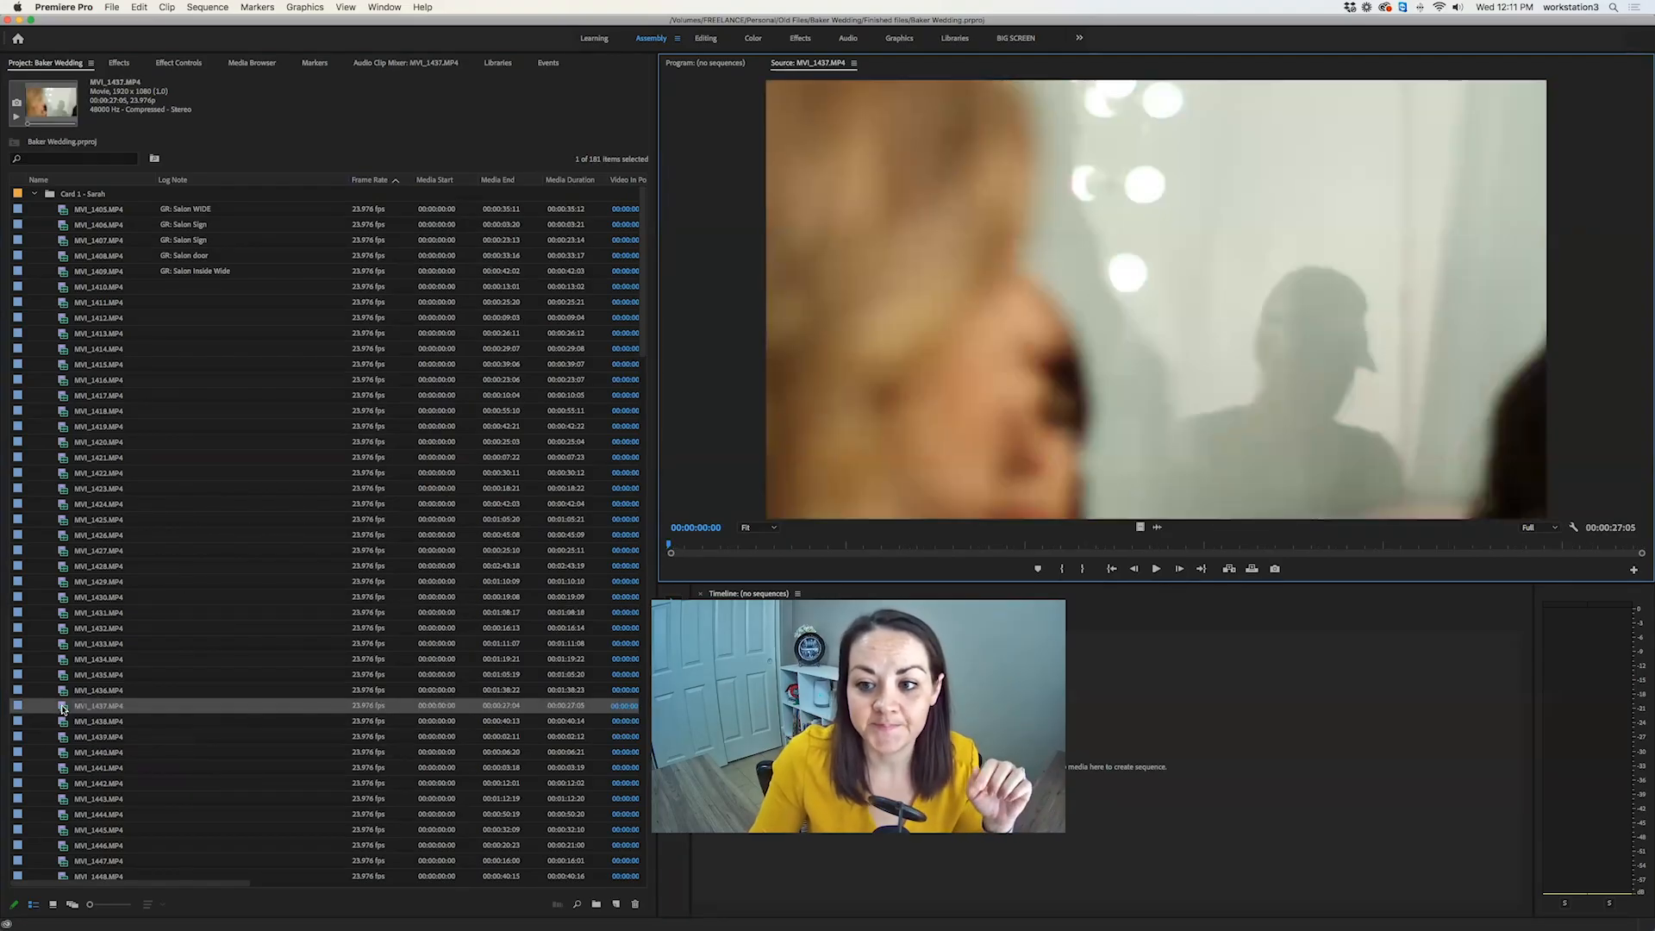
pyautogui.scroll(-5, 67, 724)
pyautogui.doubleClick(62, 690)
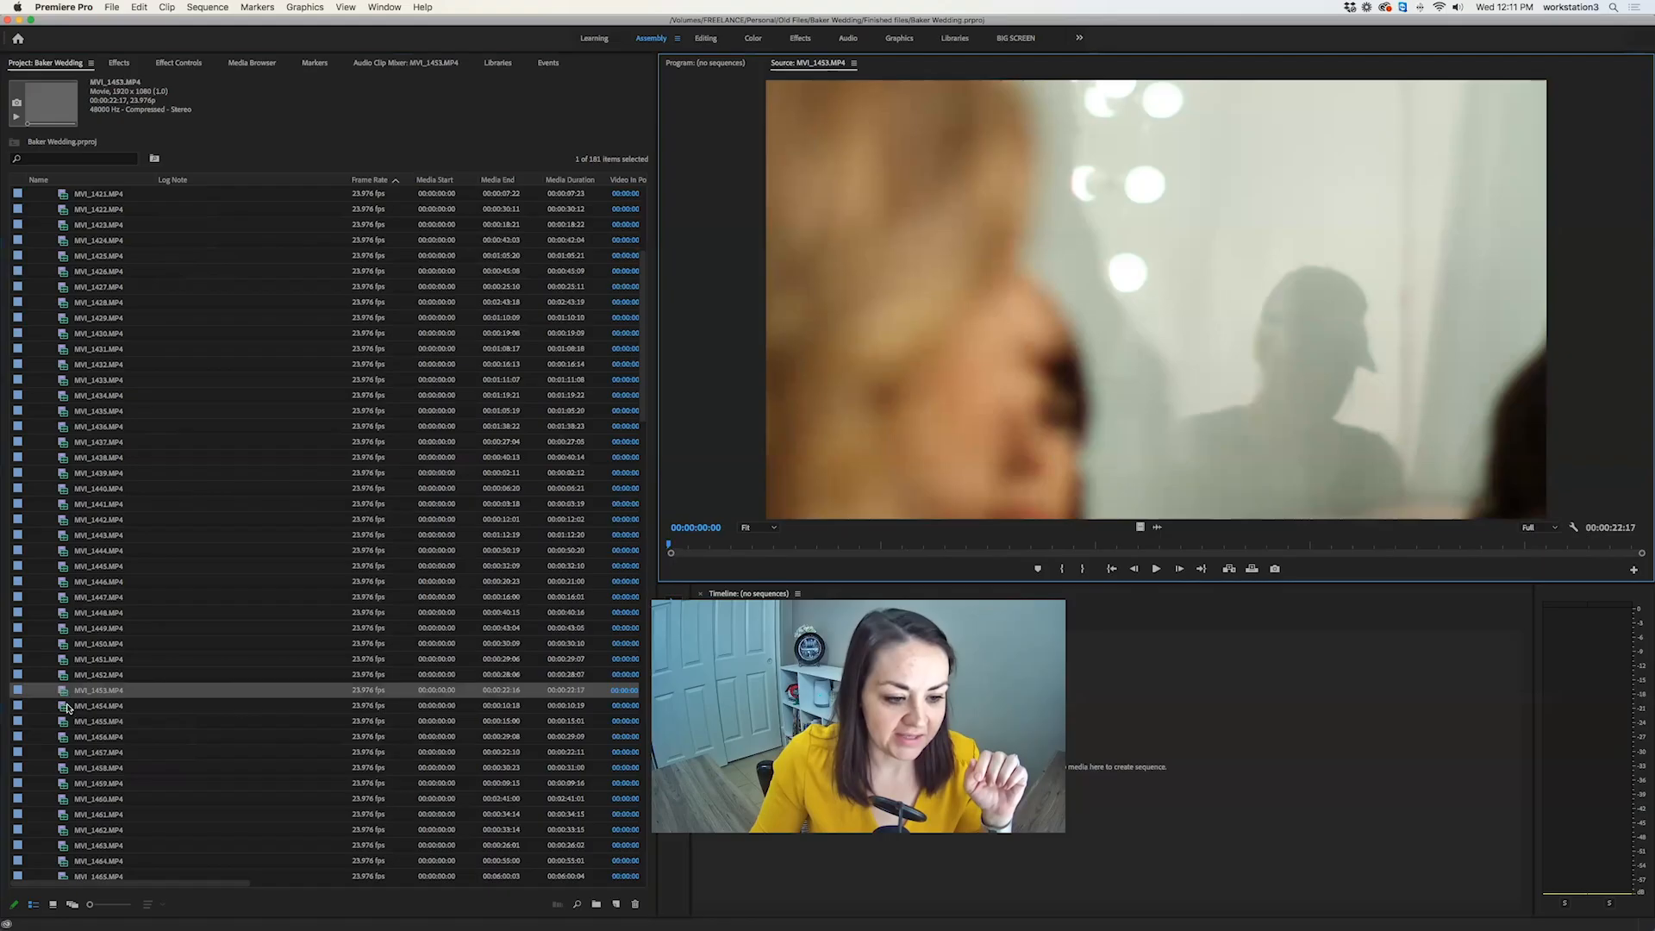
pyautogui.scroll(-3, 67, 709)
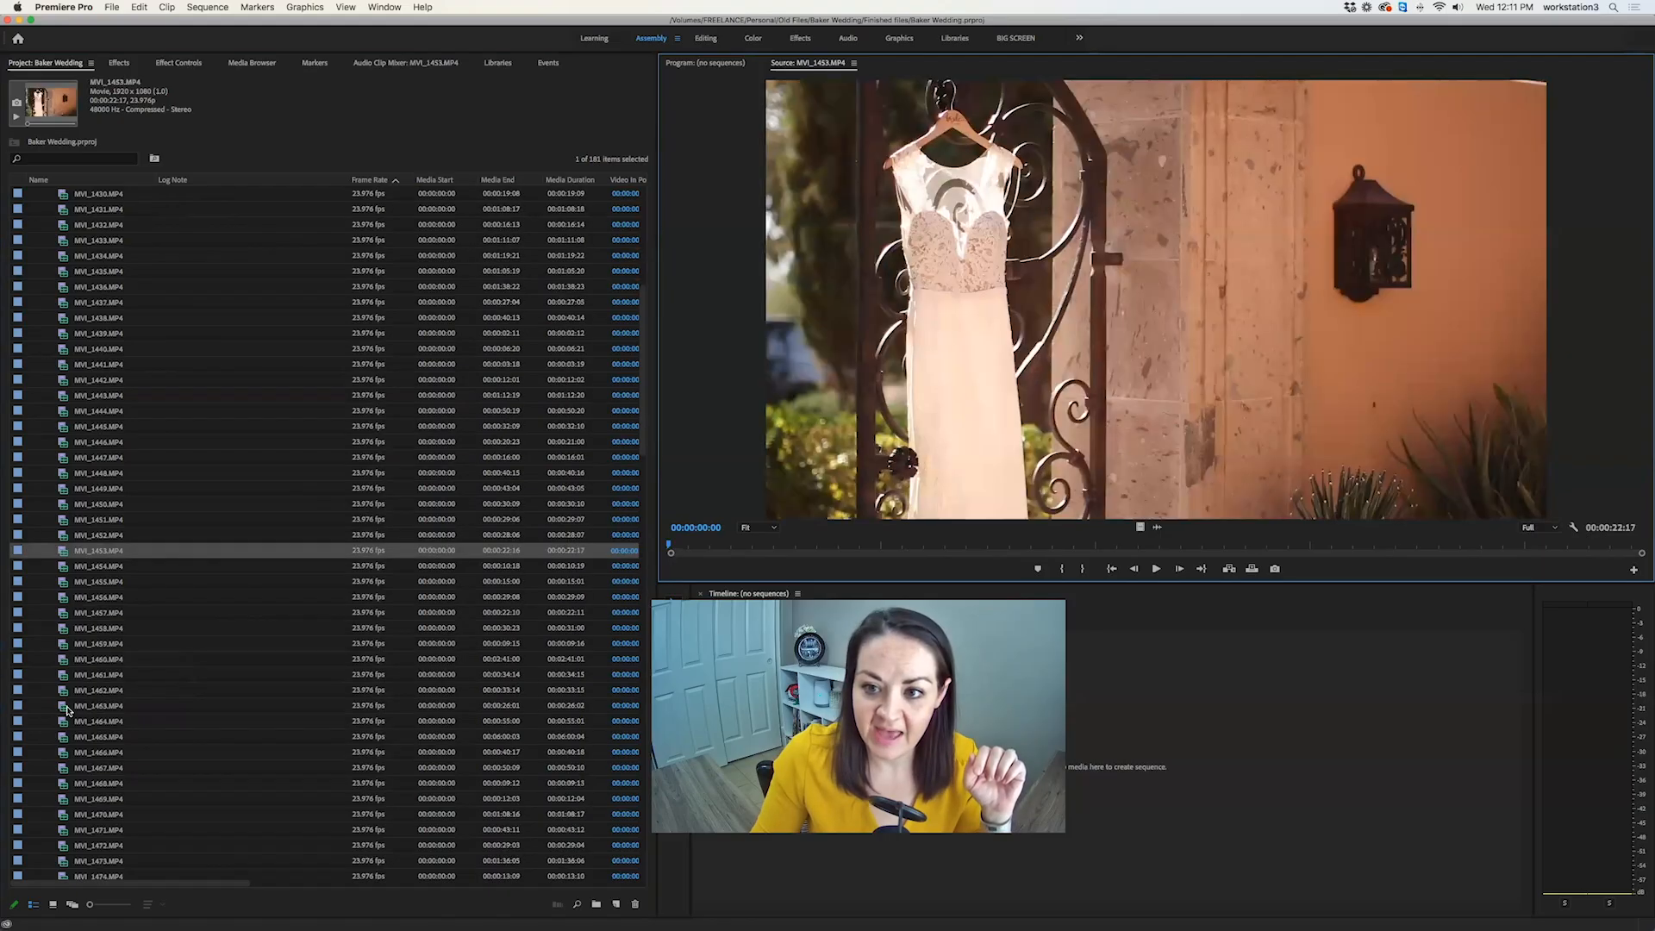
# Open MVI_1452.MP4 in the Source monitor and enter "Detail: Dress" as its log note.
pyautogui.doubleClick(62, 534)
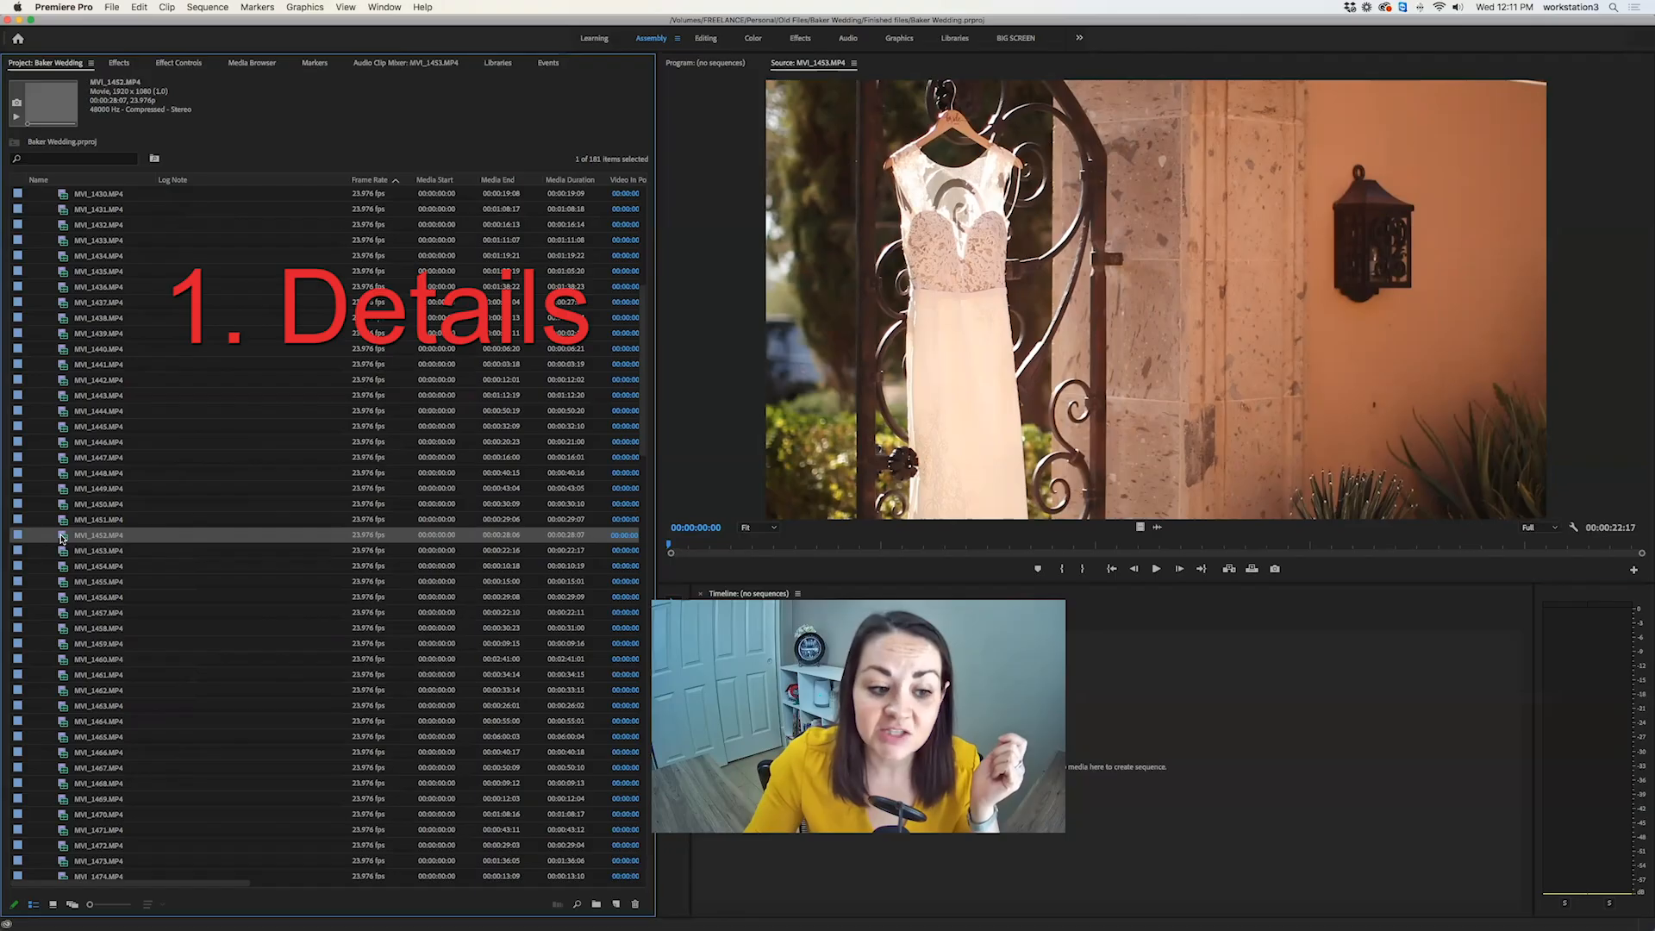
pyautogui.click(164, 534)
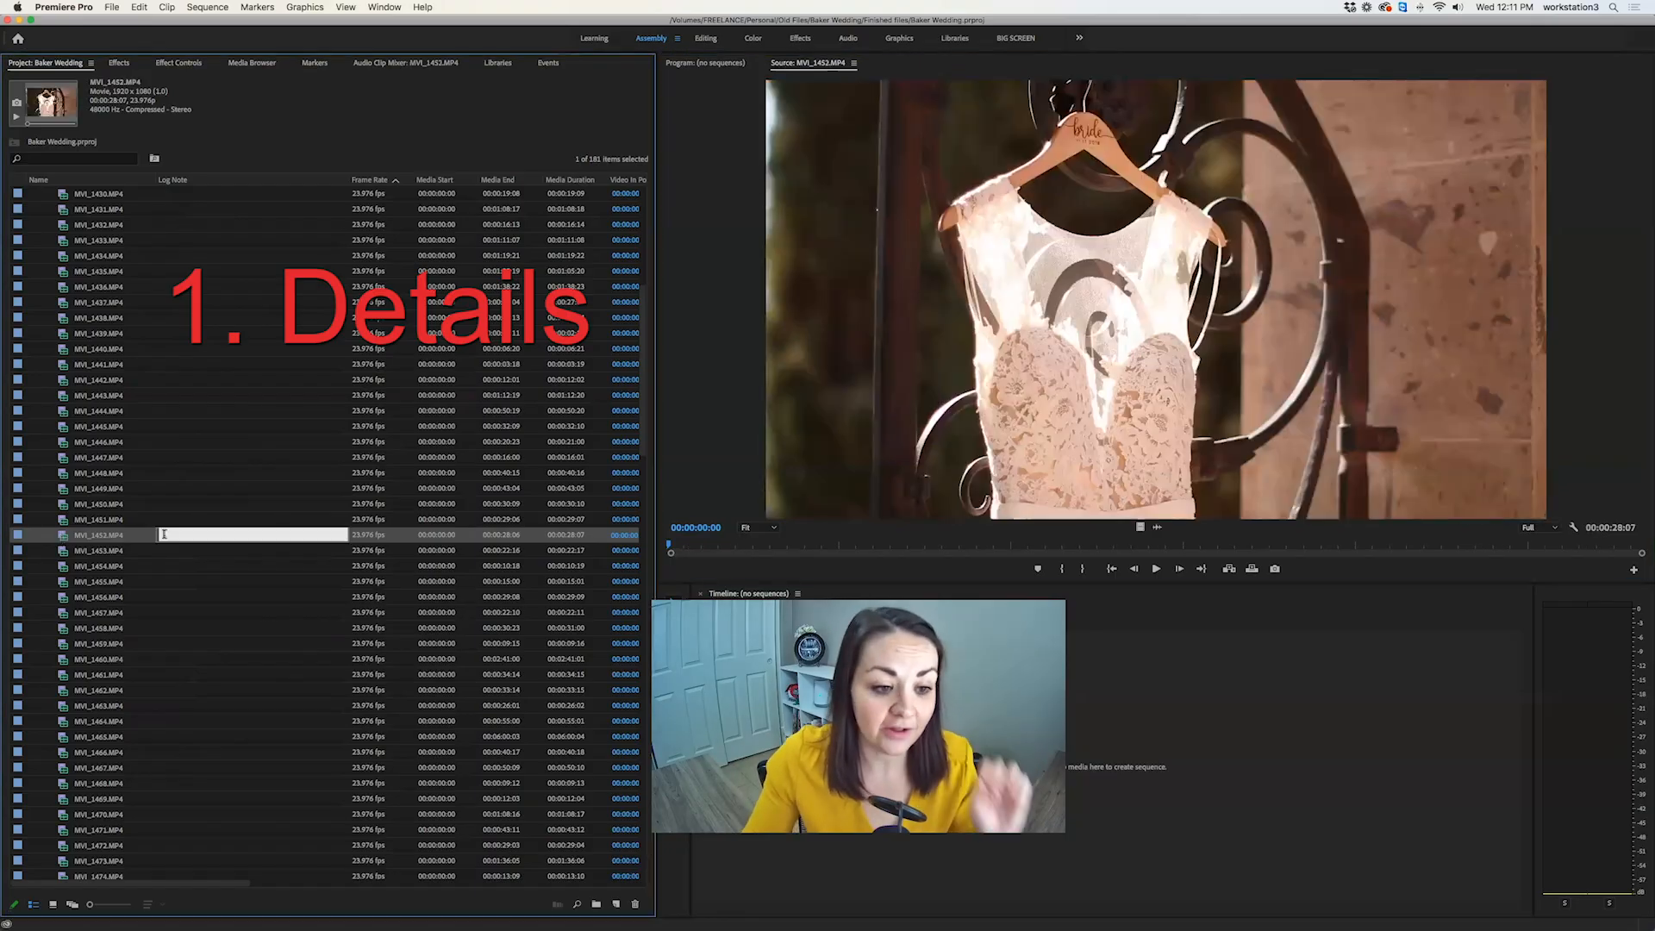
pyautogui.write('Detail: Dress')
pyautogui.press('Return')
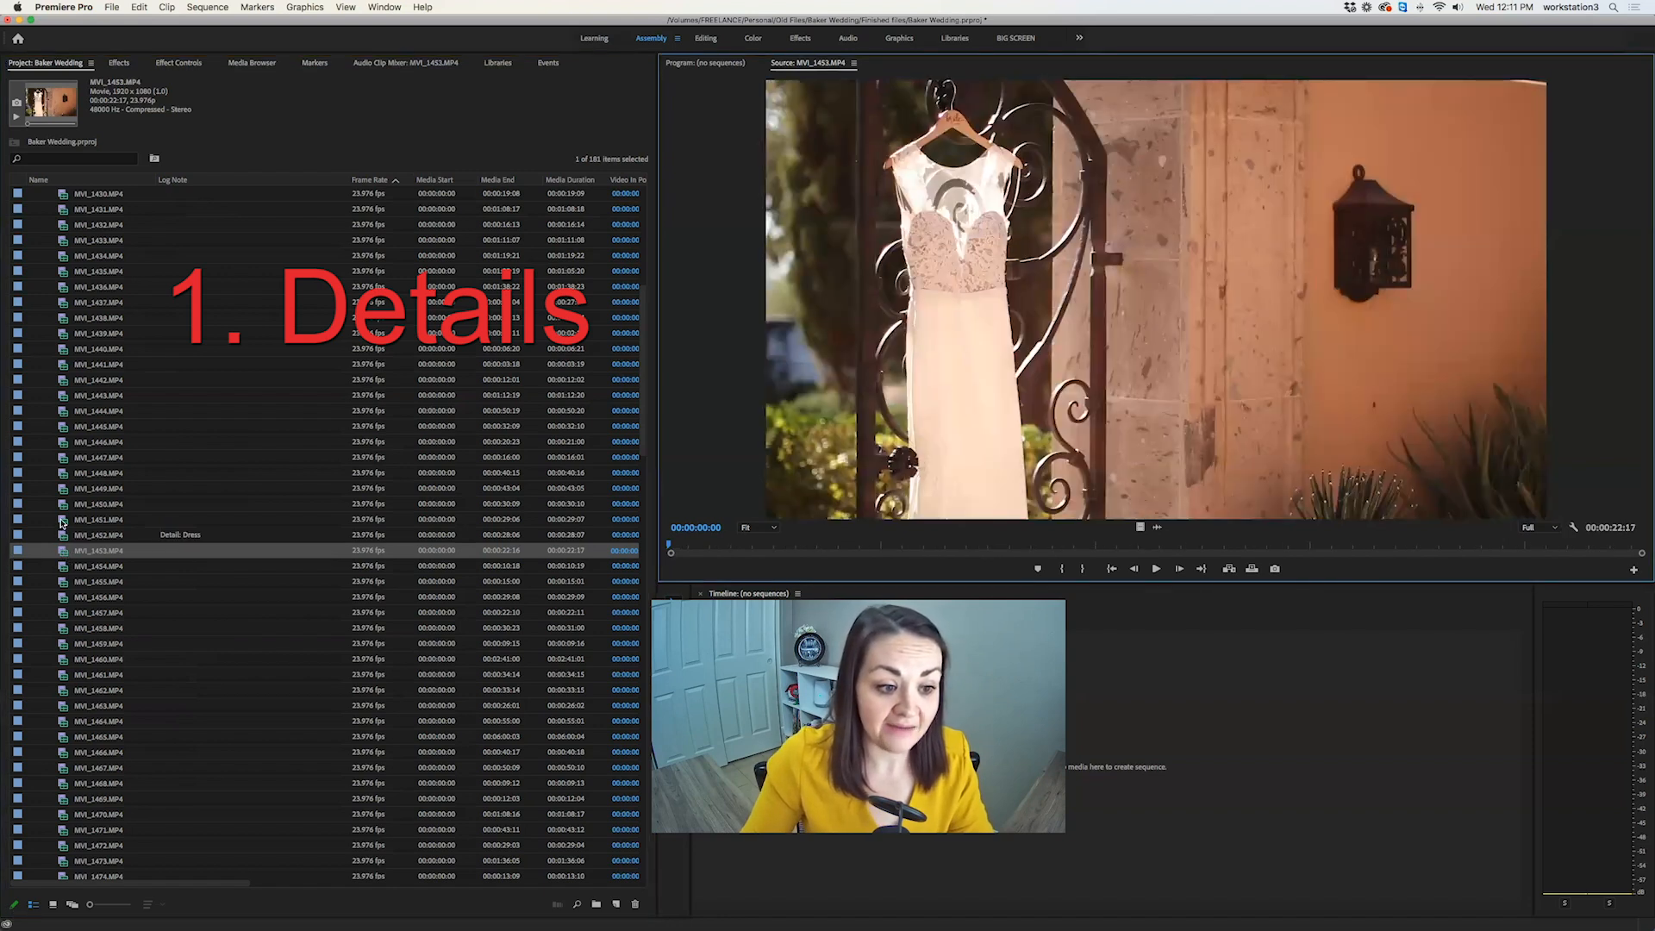
# Preview the earlier dress clips, going back from MVI_1451.MP4 through MVI_1448.MP4 to MVI_1444.MP4.
pyautogui.click(62, 520)
pyautogui.click(63, 474)
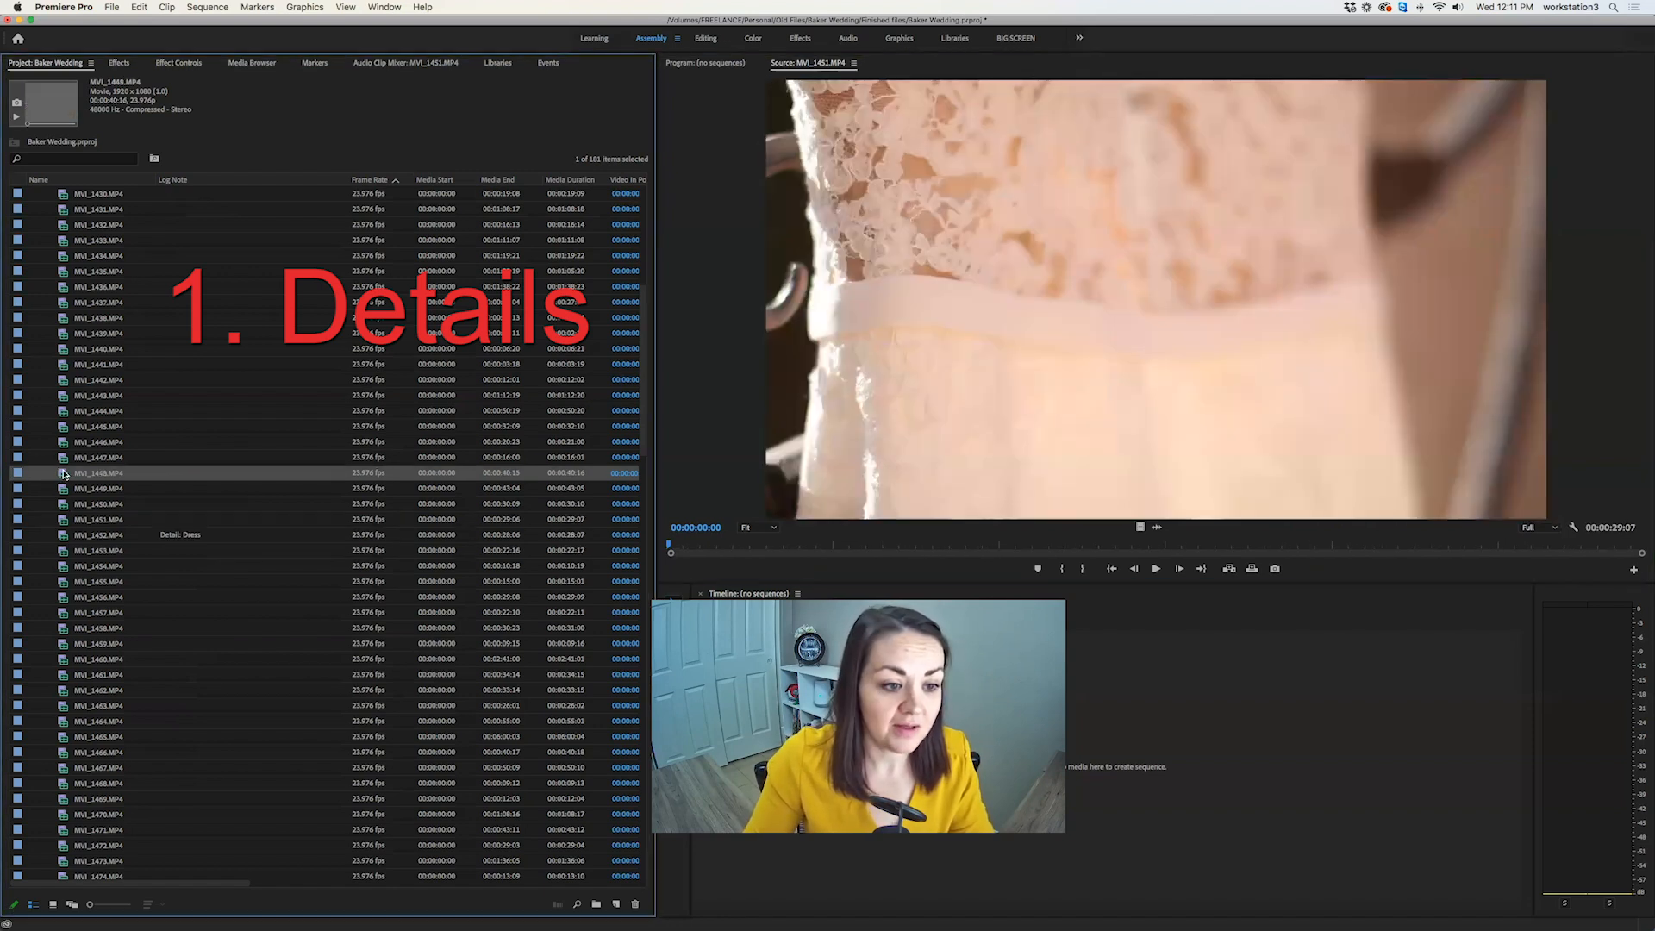
pyautogui.click(62, 409)
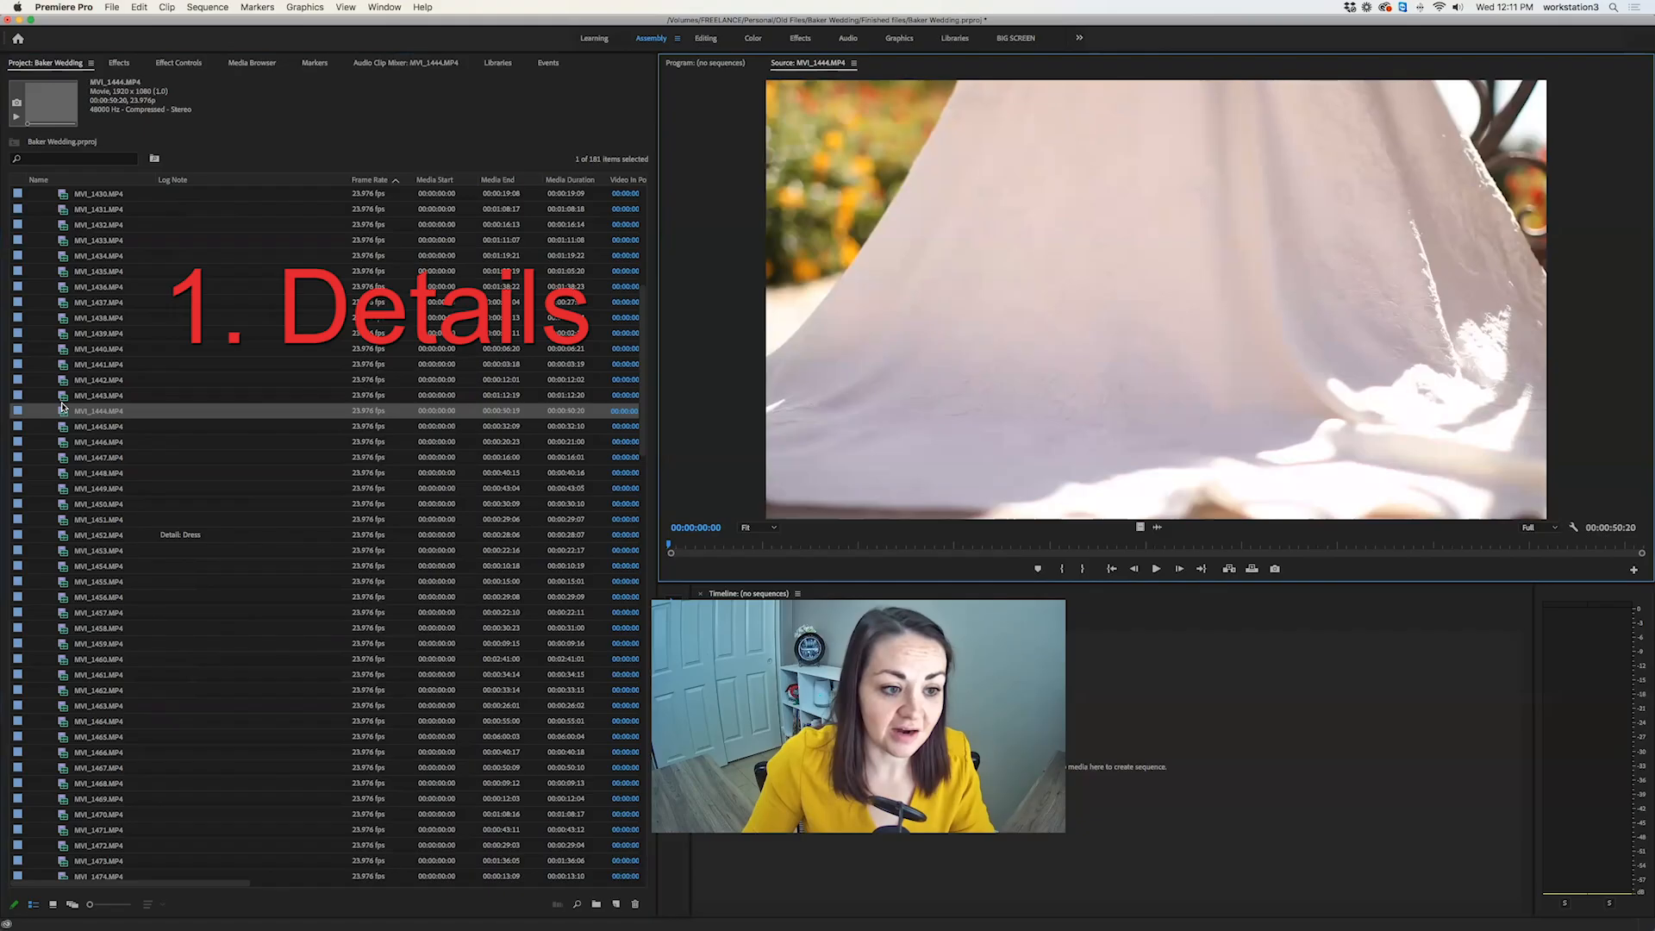
# Open MVI_1445.MP4 in the Source monitor and give it the log note "Detail: Dress Wide".
pyautogui.click(62, 426)
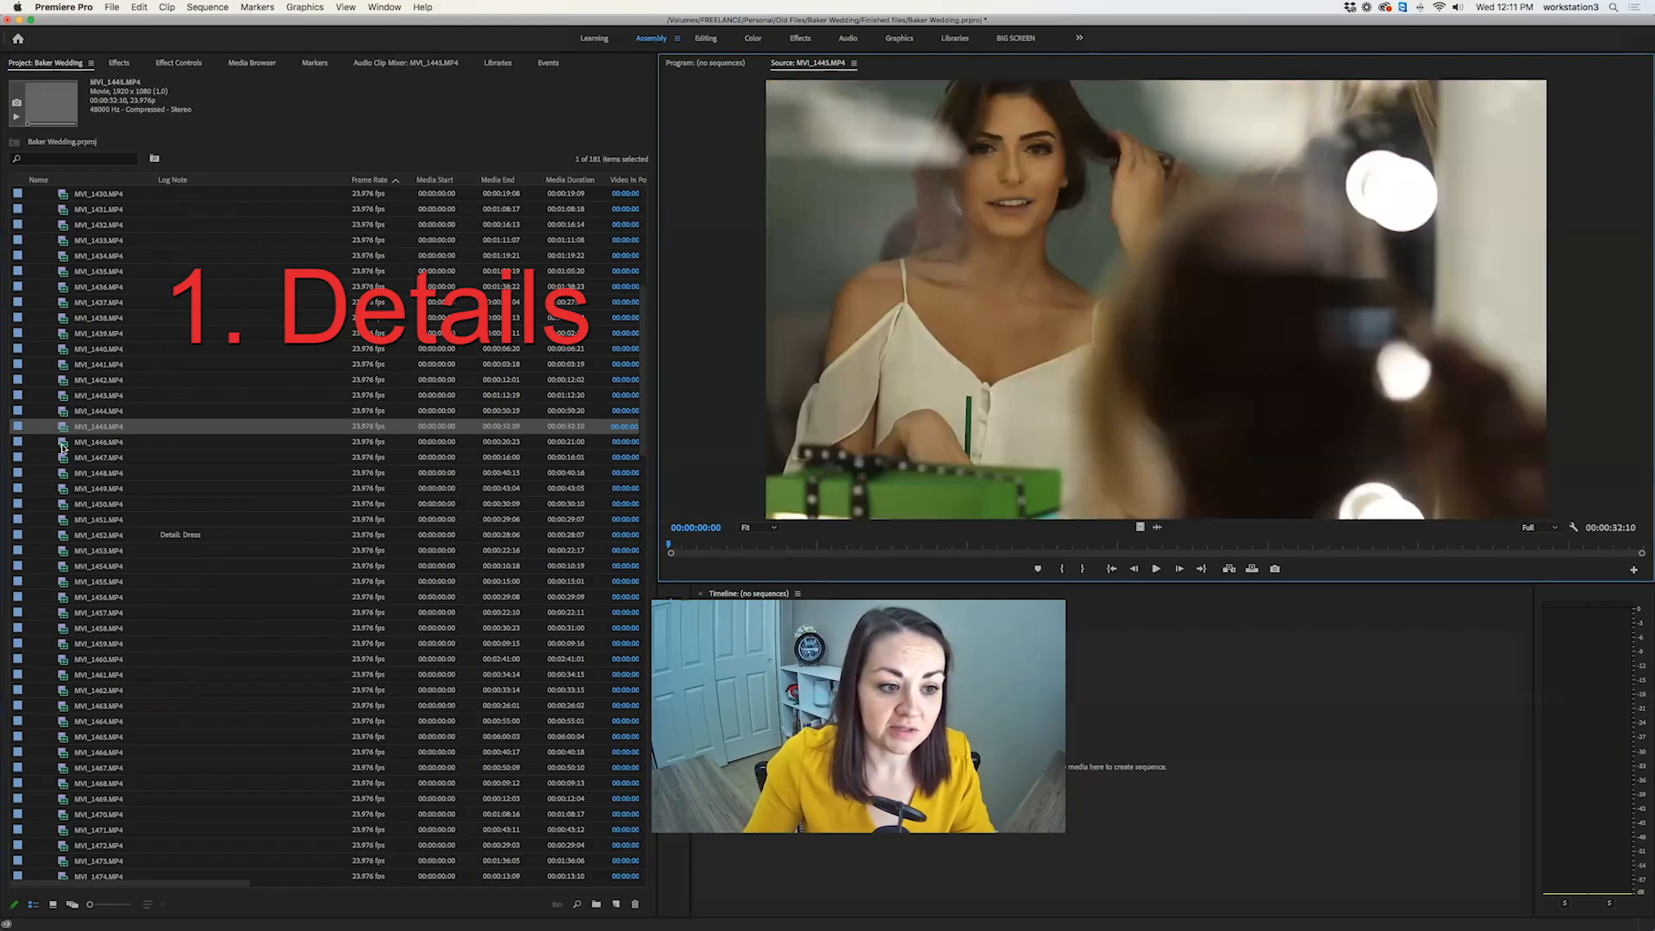
pyautogui.click(179, 425)
pyautogui.write('Detail: Dress')
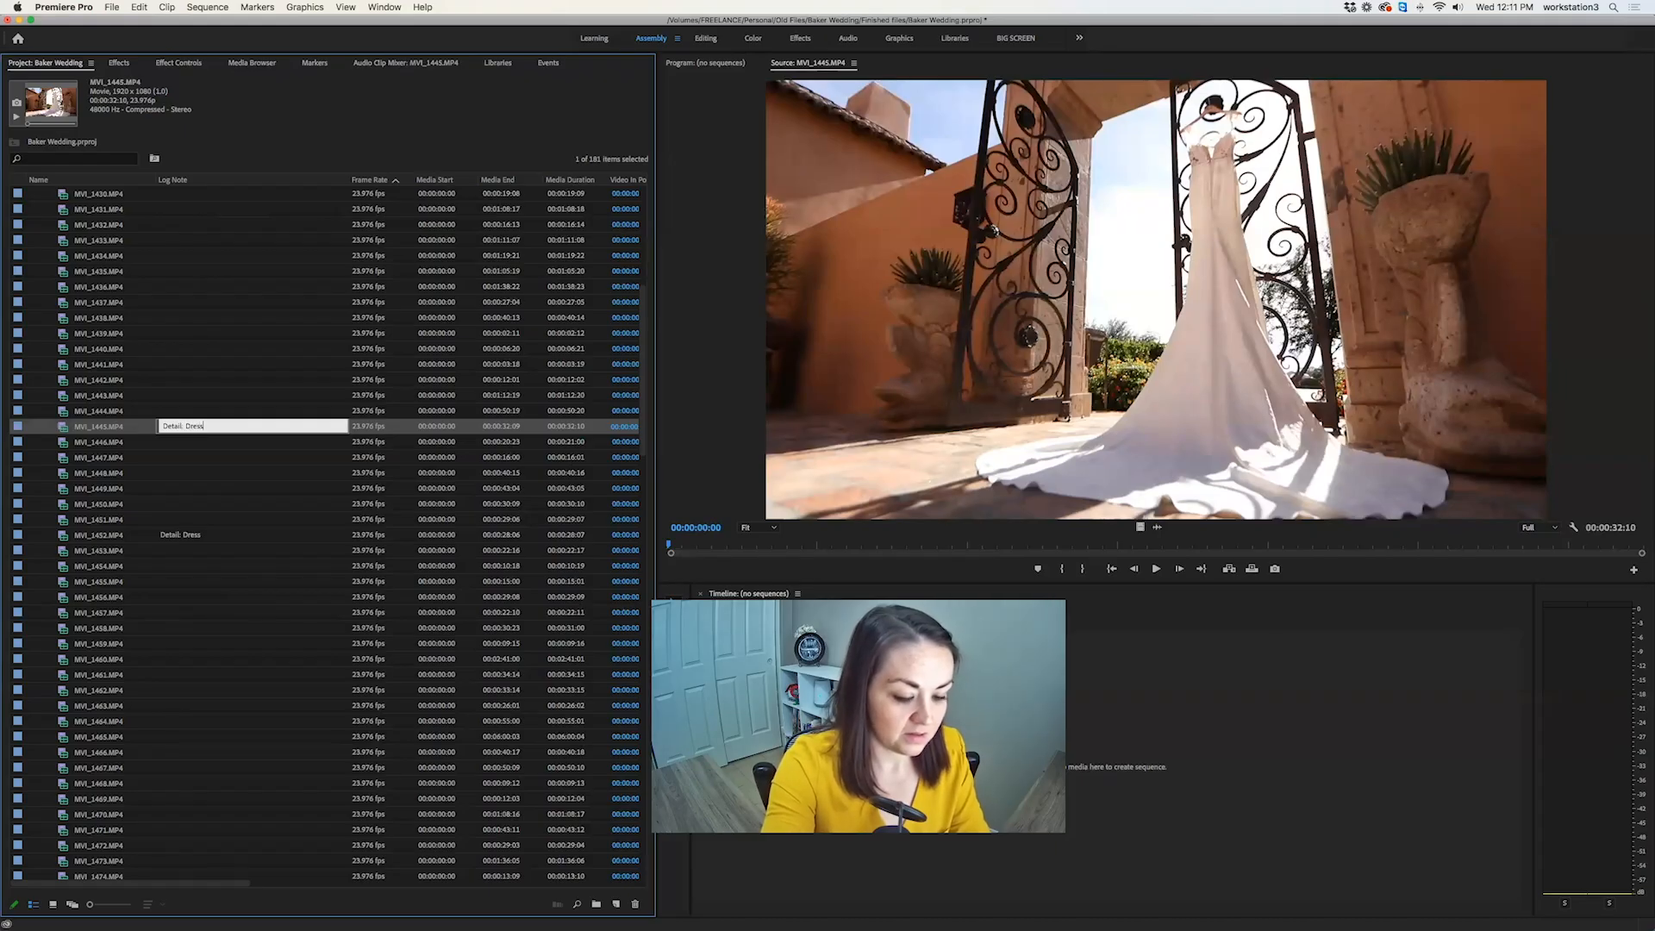
pyautogui.moveTo(207, 427); pyautogui.dragTo(158, 426)
pyautogui.click(216, 424)
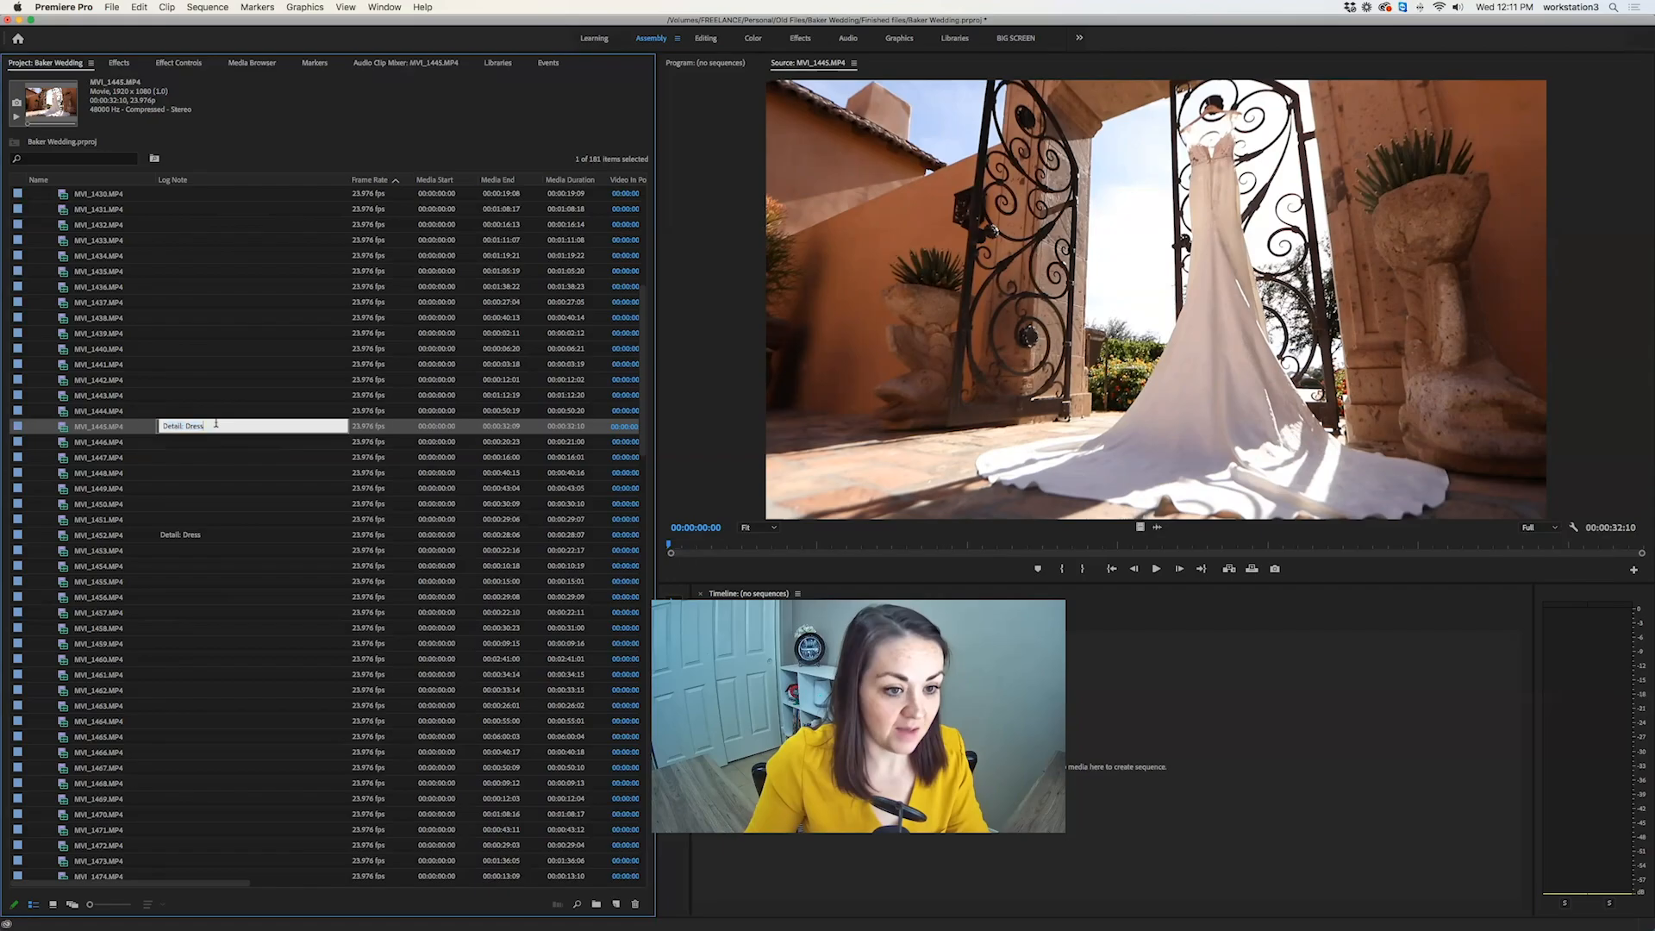
pyautogui.write('Wide')
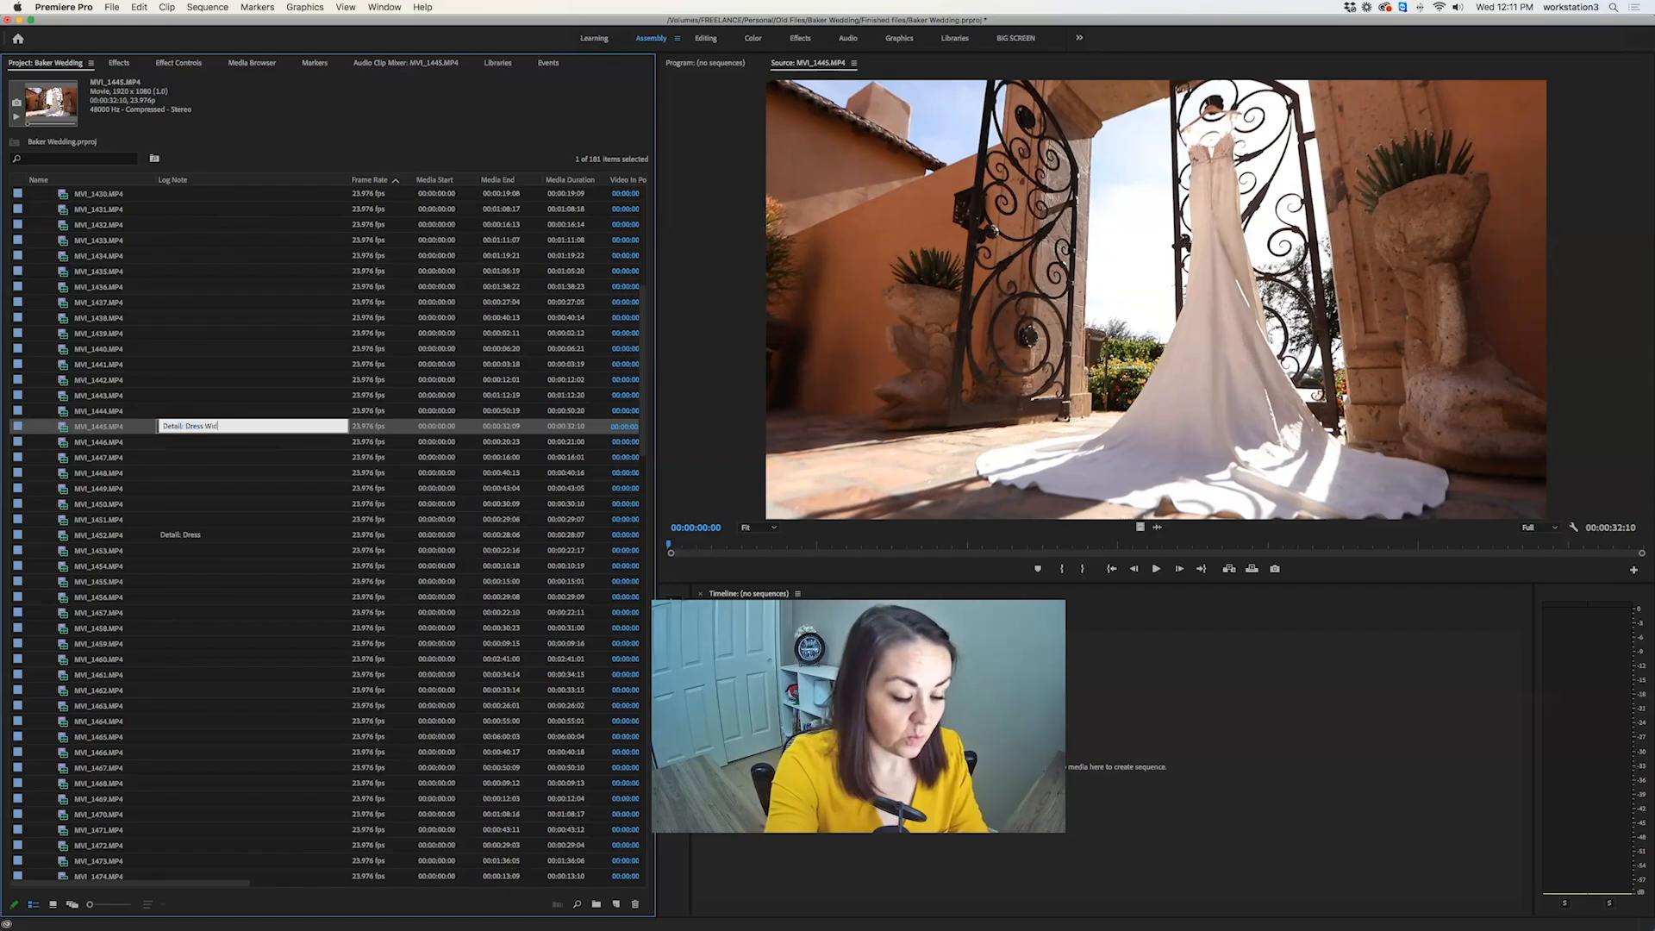
pyautogui.press('Return')
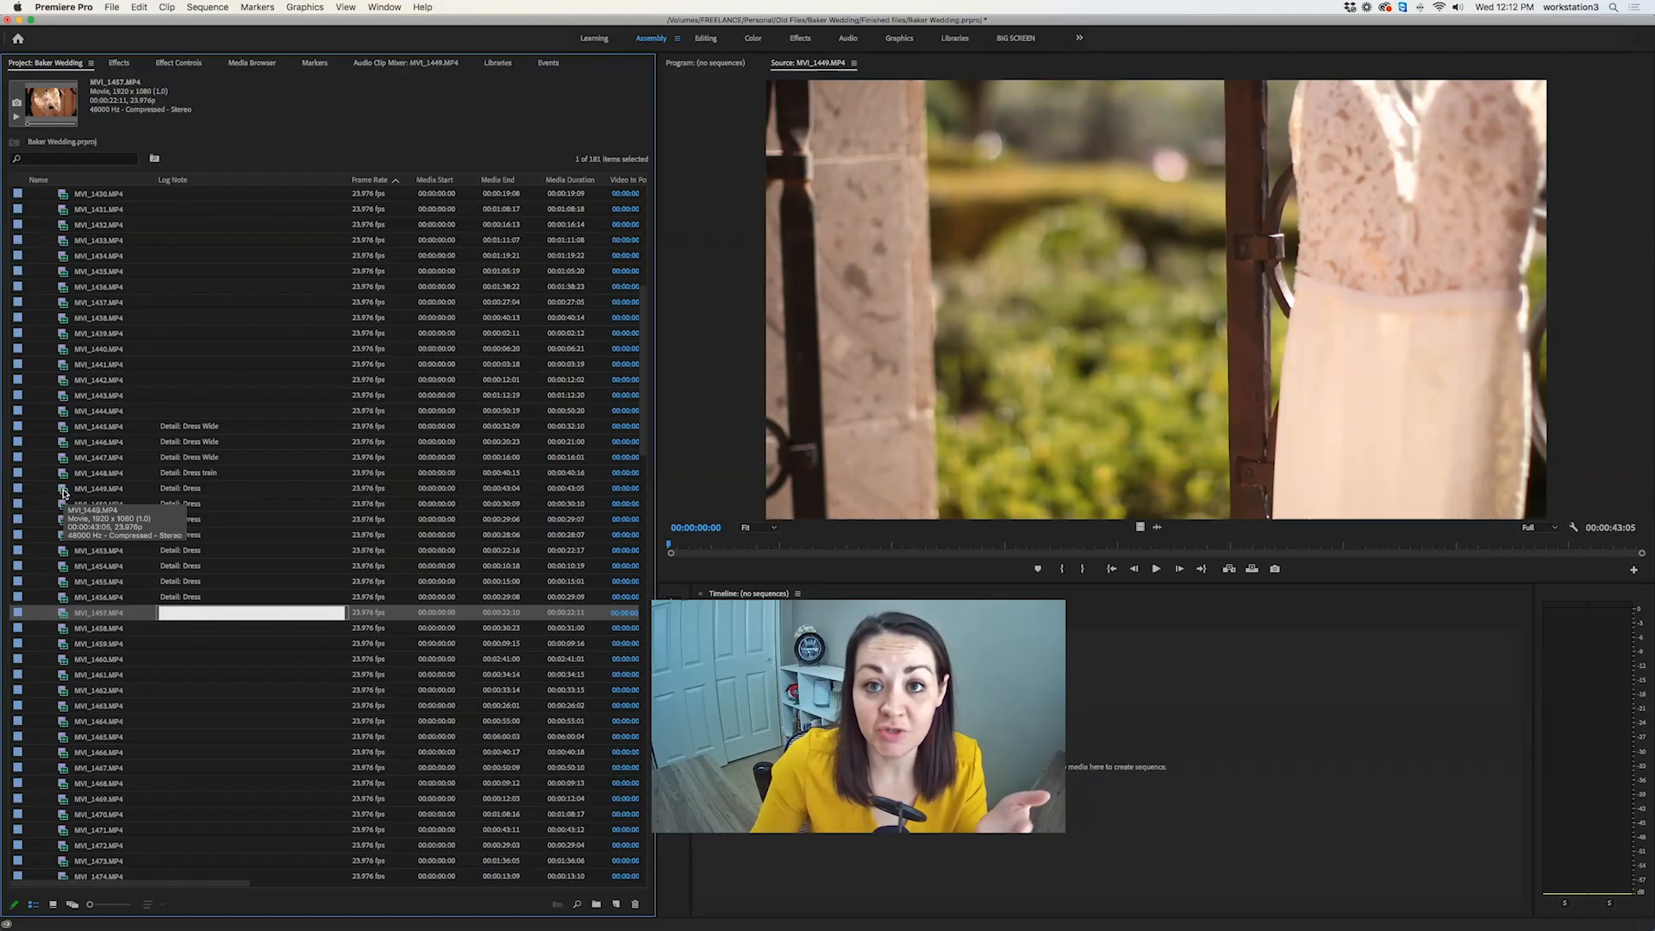
# Preview the dress clips MVI_1449.MP4, MVI_1450.MP4 and MVI_1451.MP4 in the Source monitor.
pyautogui.doubleClick(62, 491)
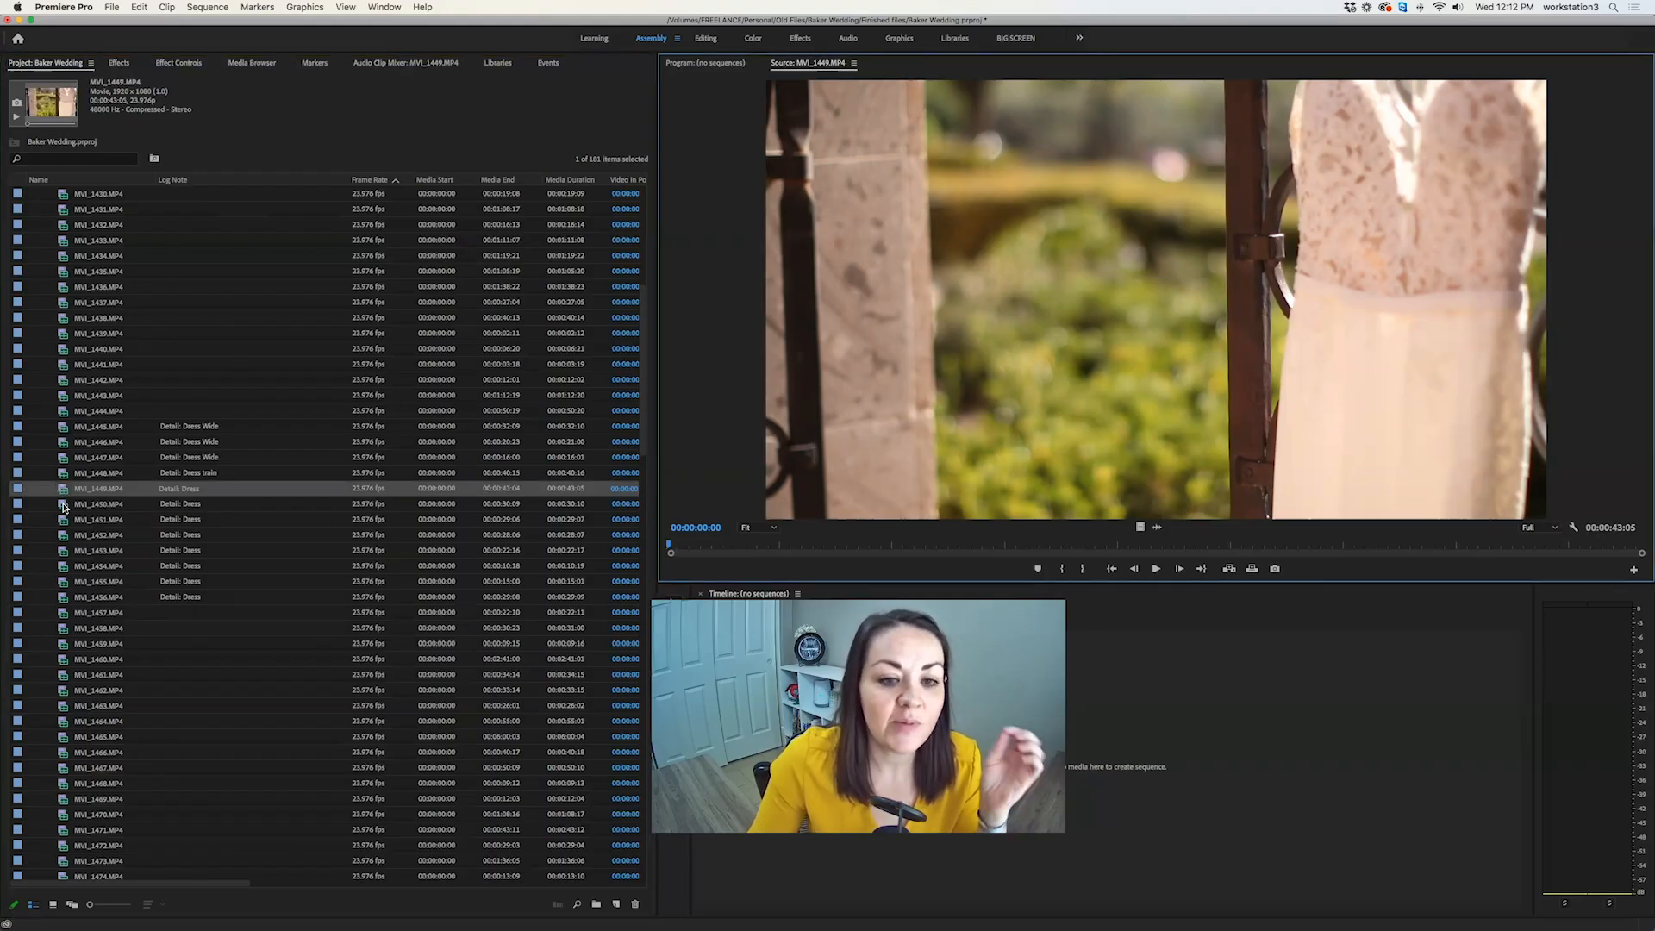
pyautogui.doubleClick(63, 507)
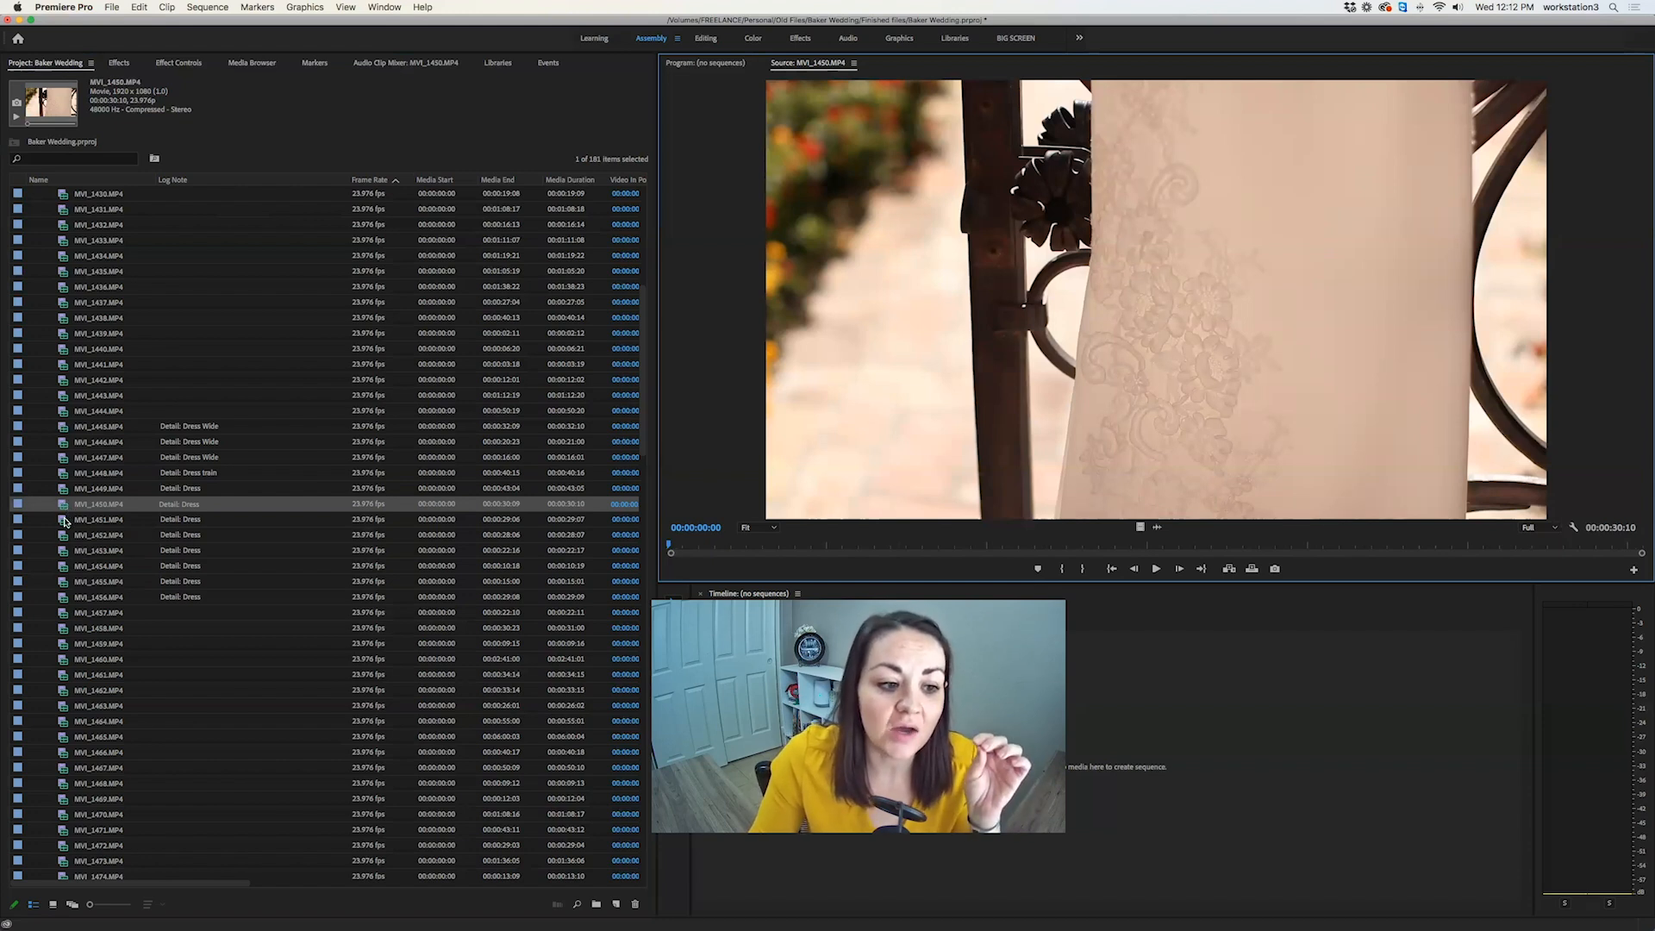
pyautogui.doubleClick(67, 521)
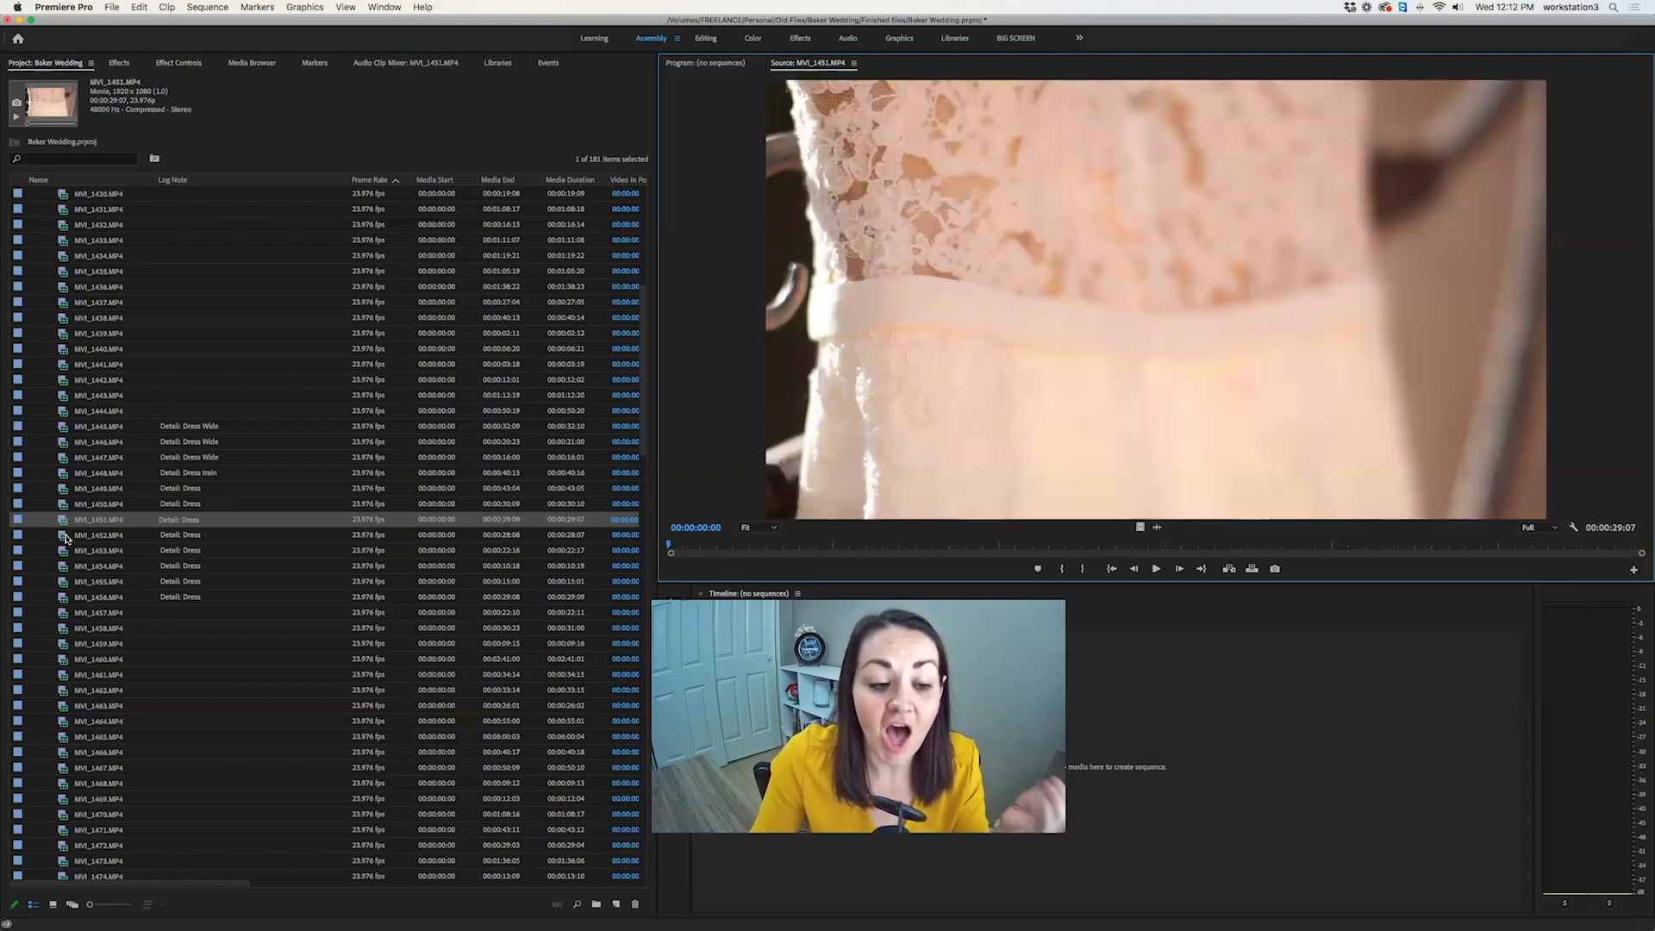
# Open MVI_1449.MP4 in the Source monitor, skim through it and change its log note to "Detail: Dress top".
pyautogui.doubleClick(62, 490)
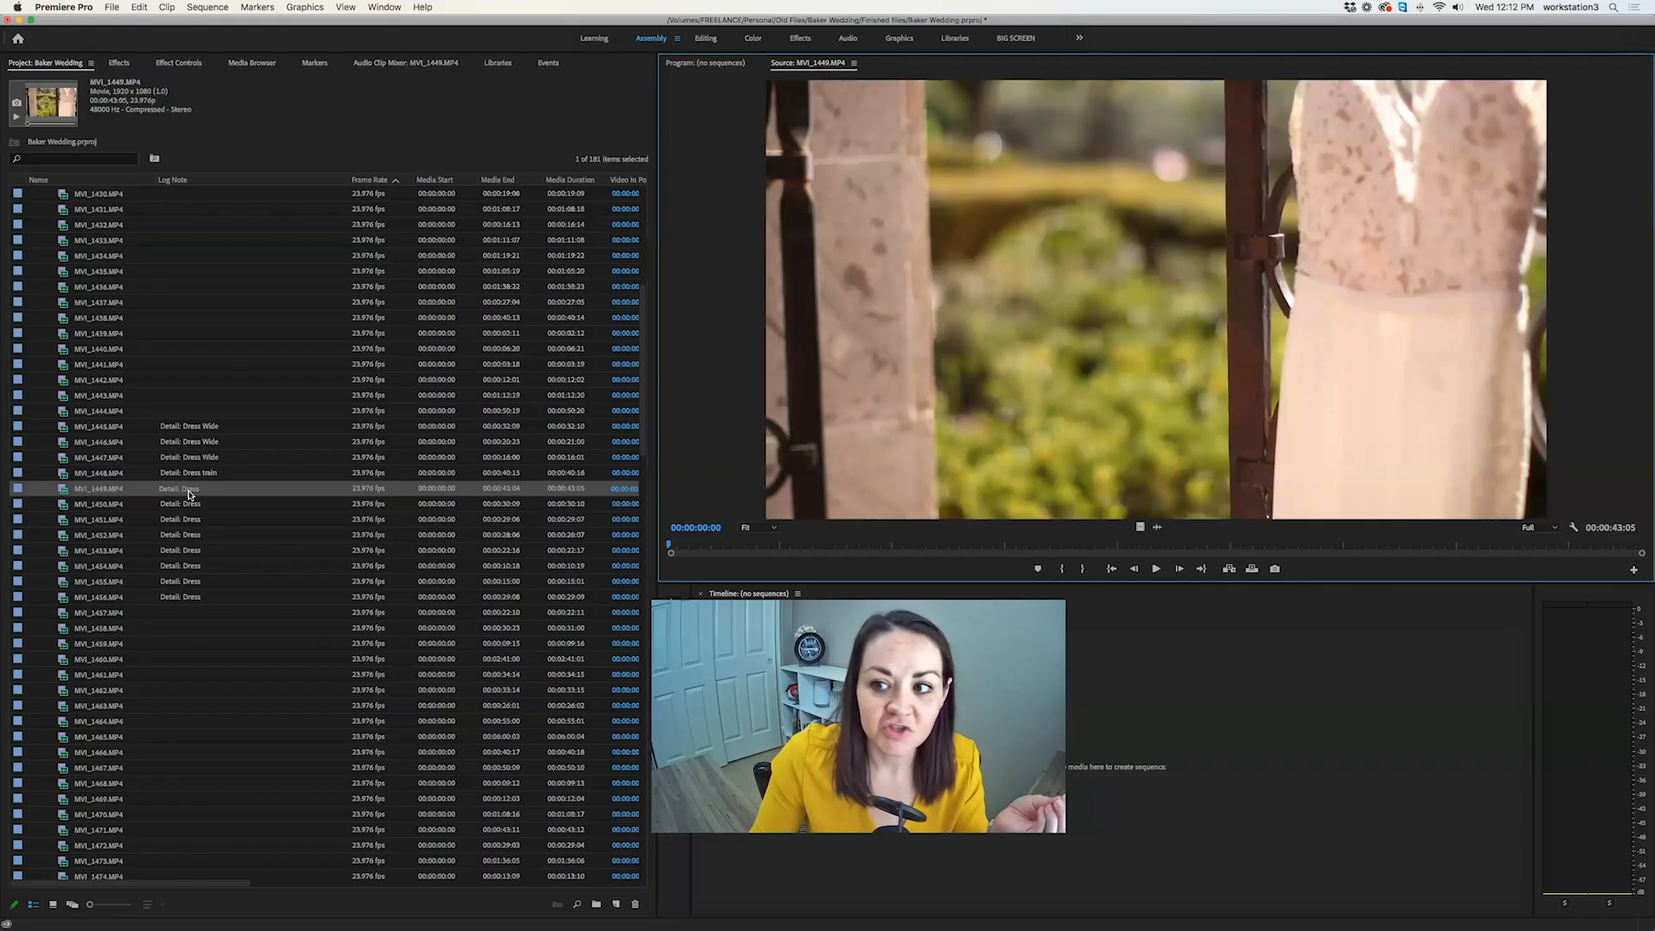
pyautogui.moveTo(987, 549); pyautogui.dragTo(1040, 543)
pyautogui.click(222, 489)
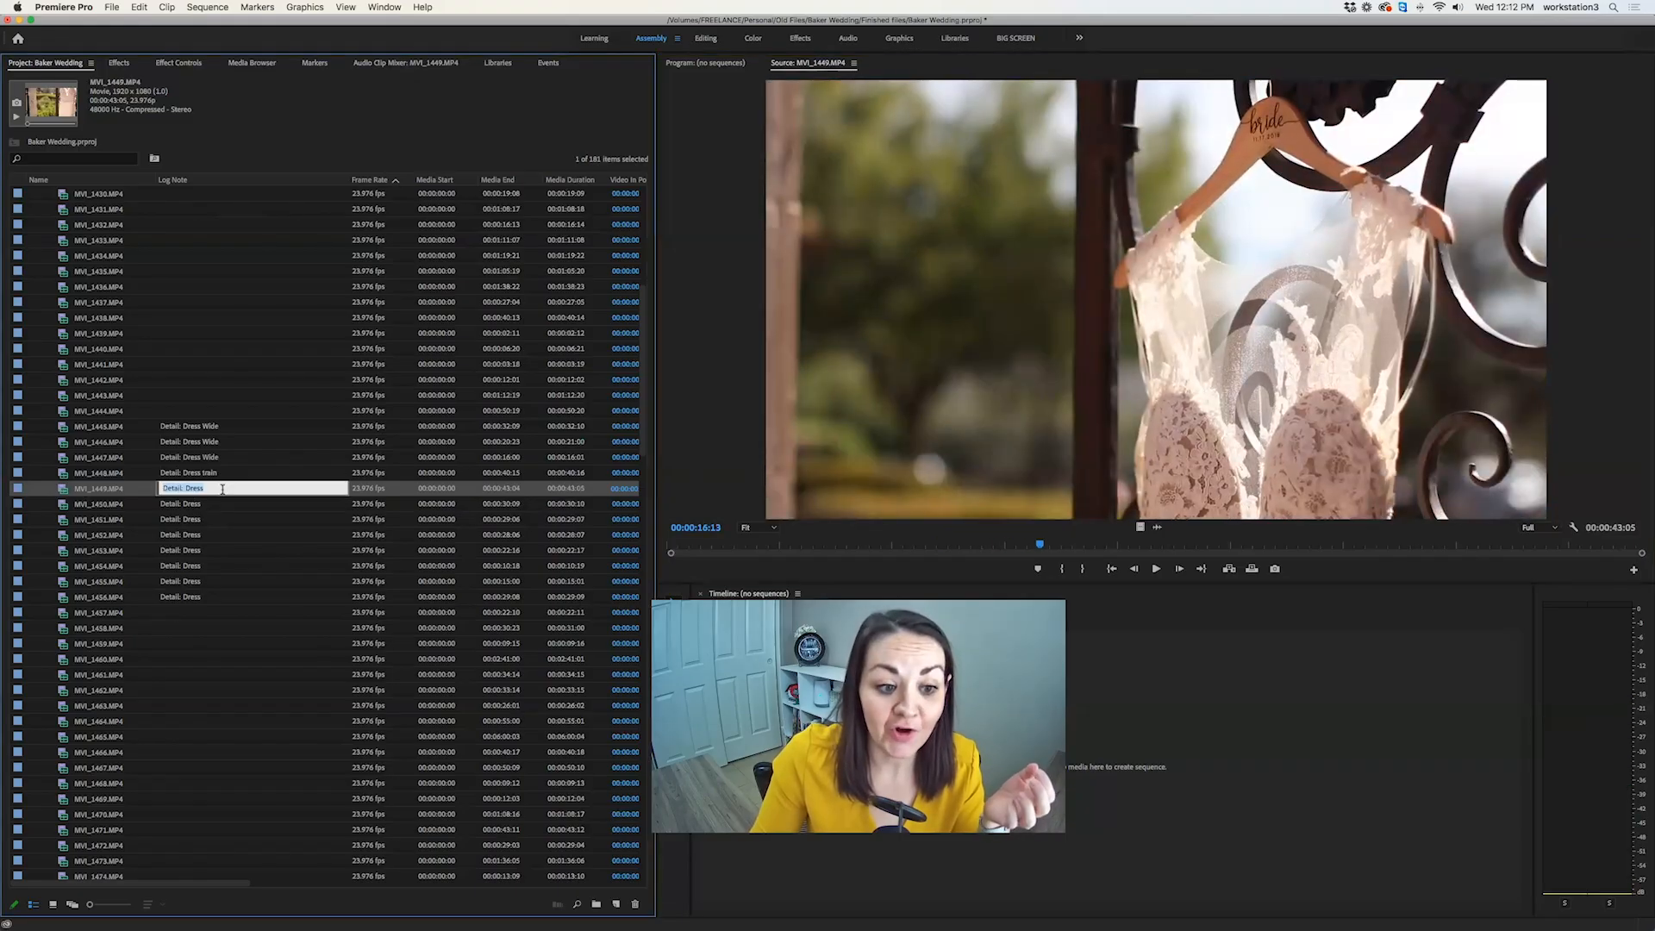
pyautogui.write('to')
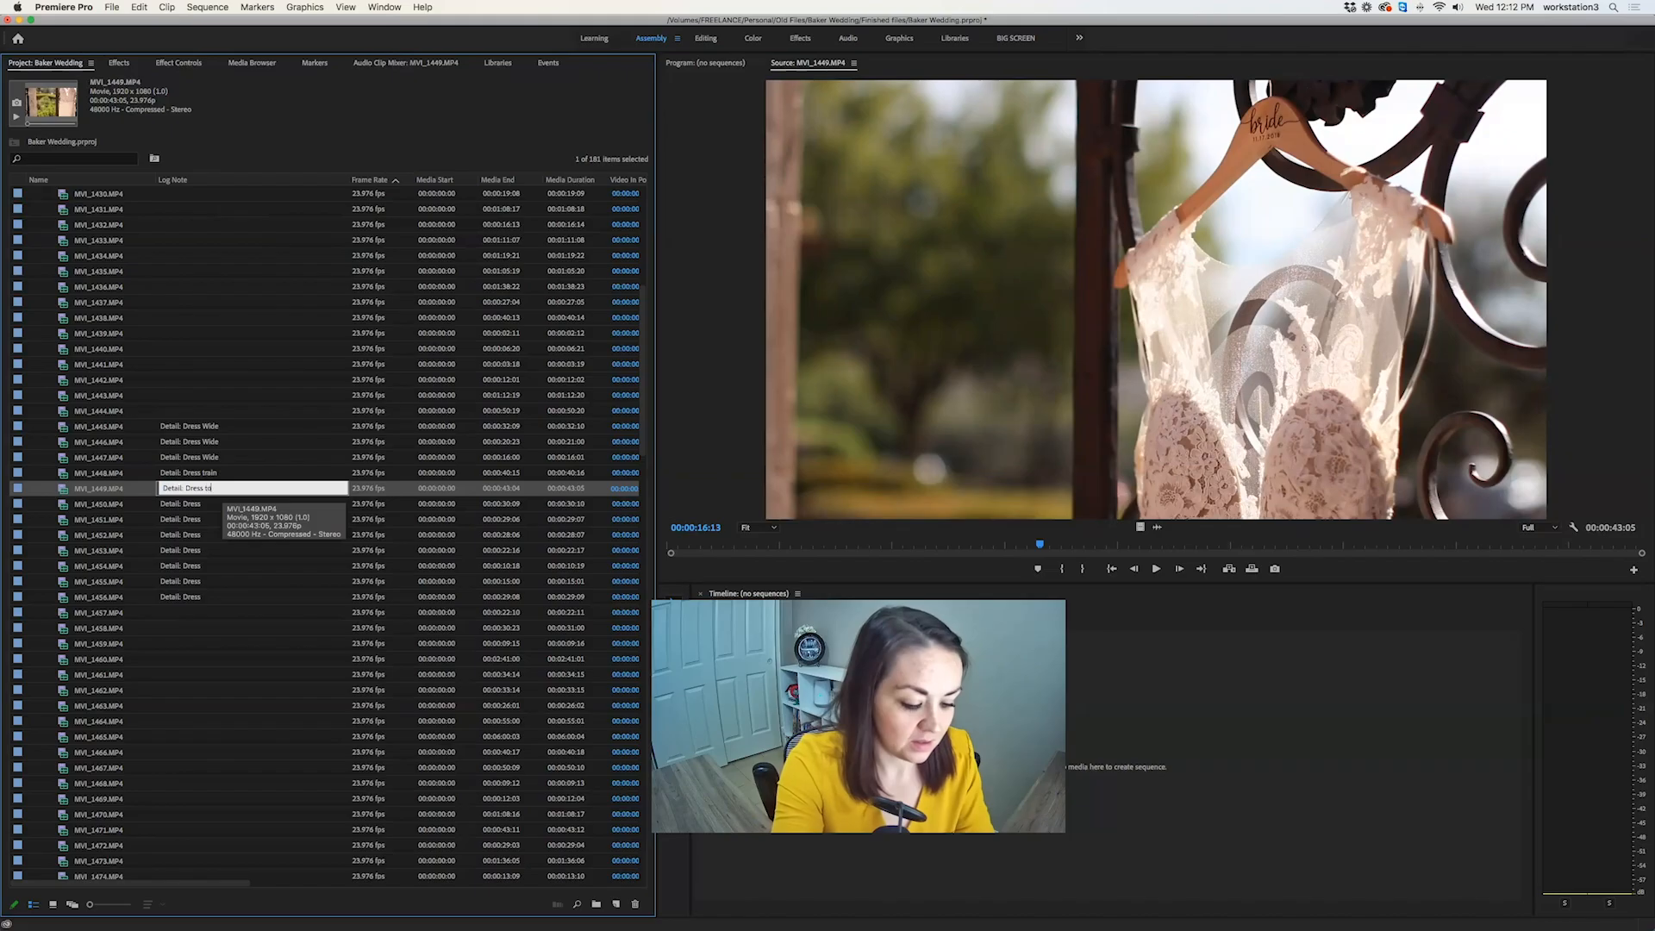
pyautogui.write('p')
pyautogui.press('Return')
# Review MVI_1450.MP4 in the Source monitor and change its log note to "Detail: Dress flowers".
pyautogui.doubleClick(198, 509)
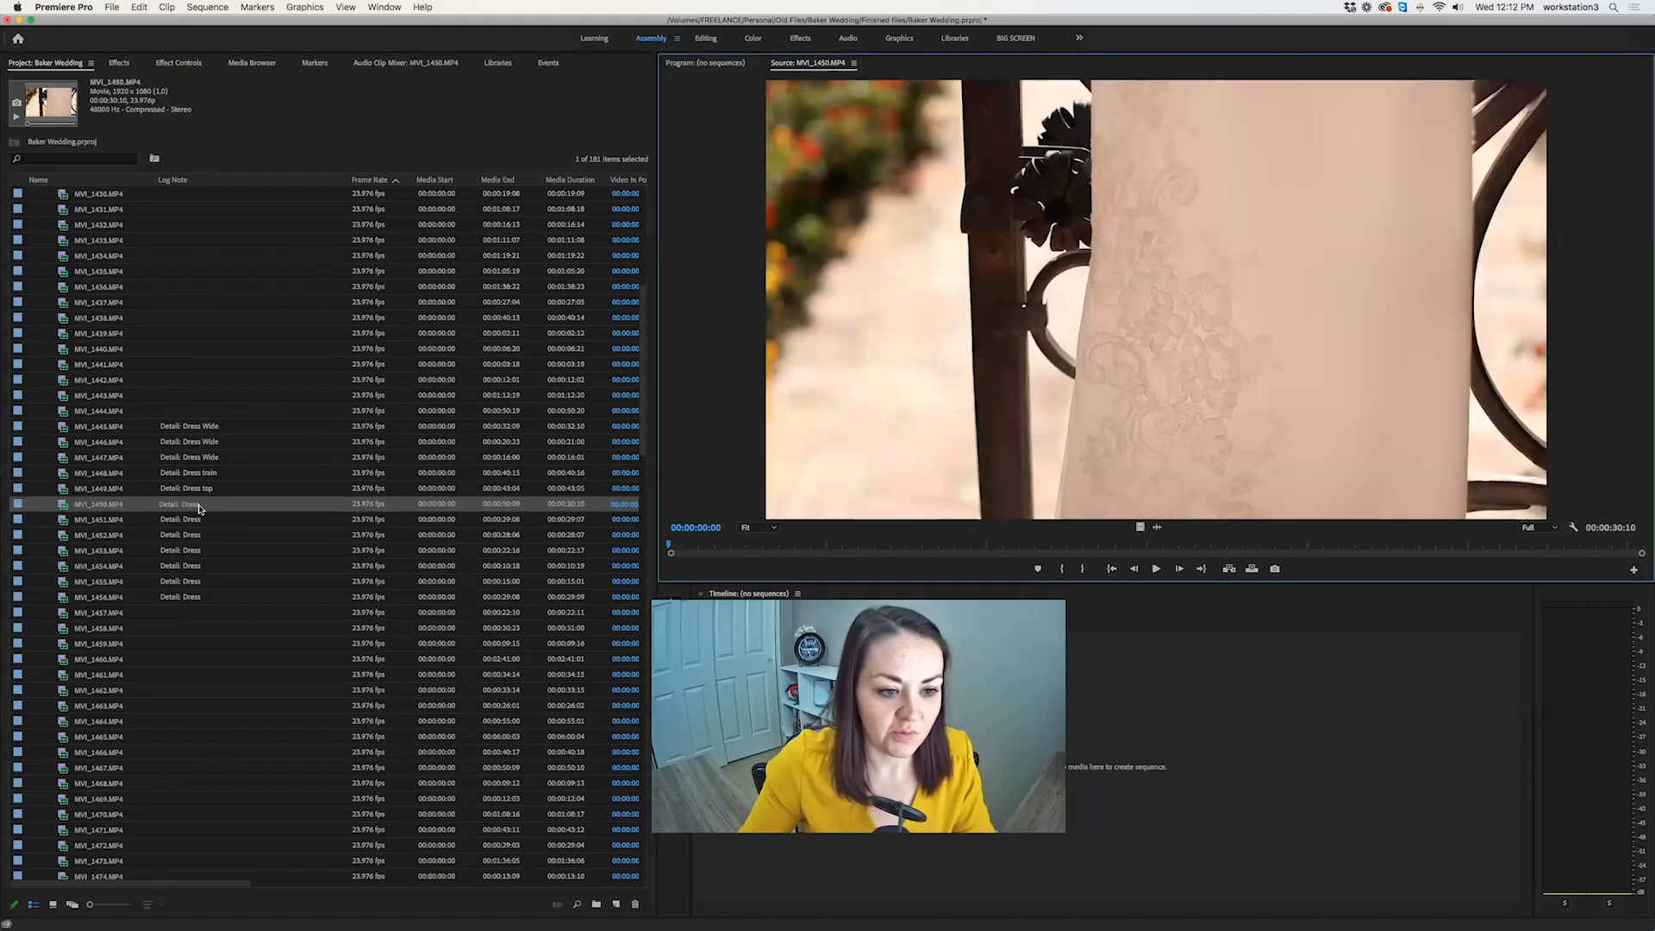
pyautogui.click(217, 505)
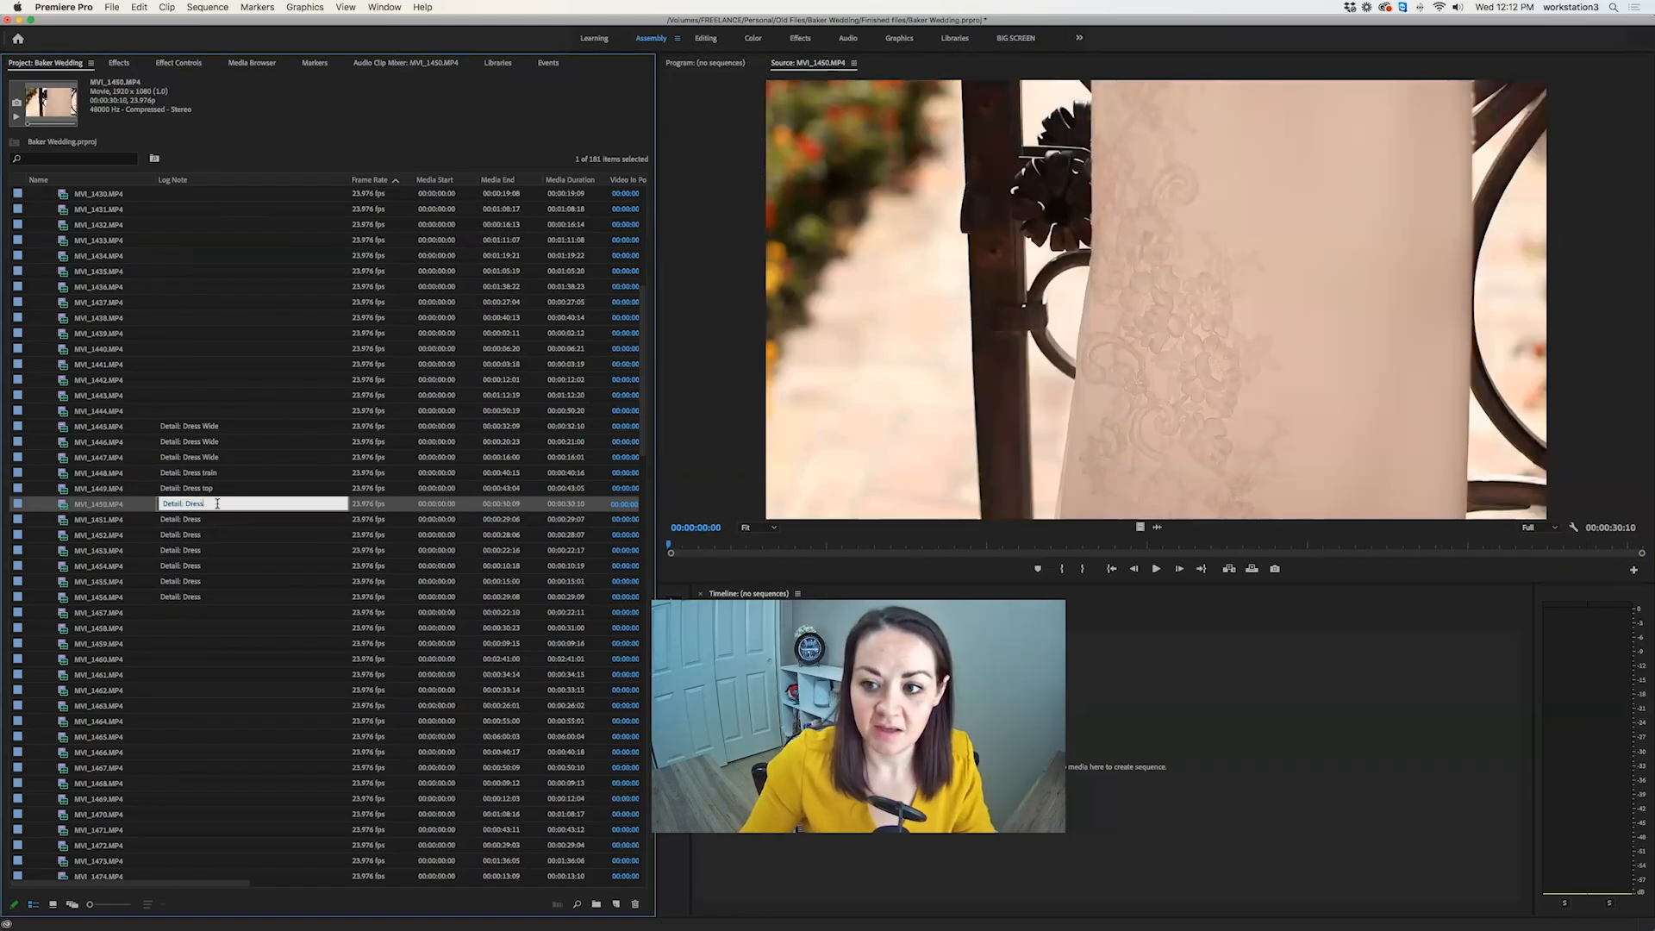
pyautogui.click(1333, 544)
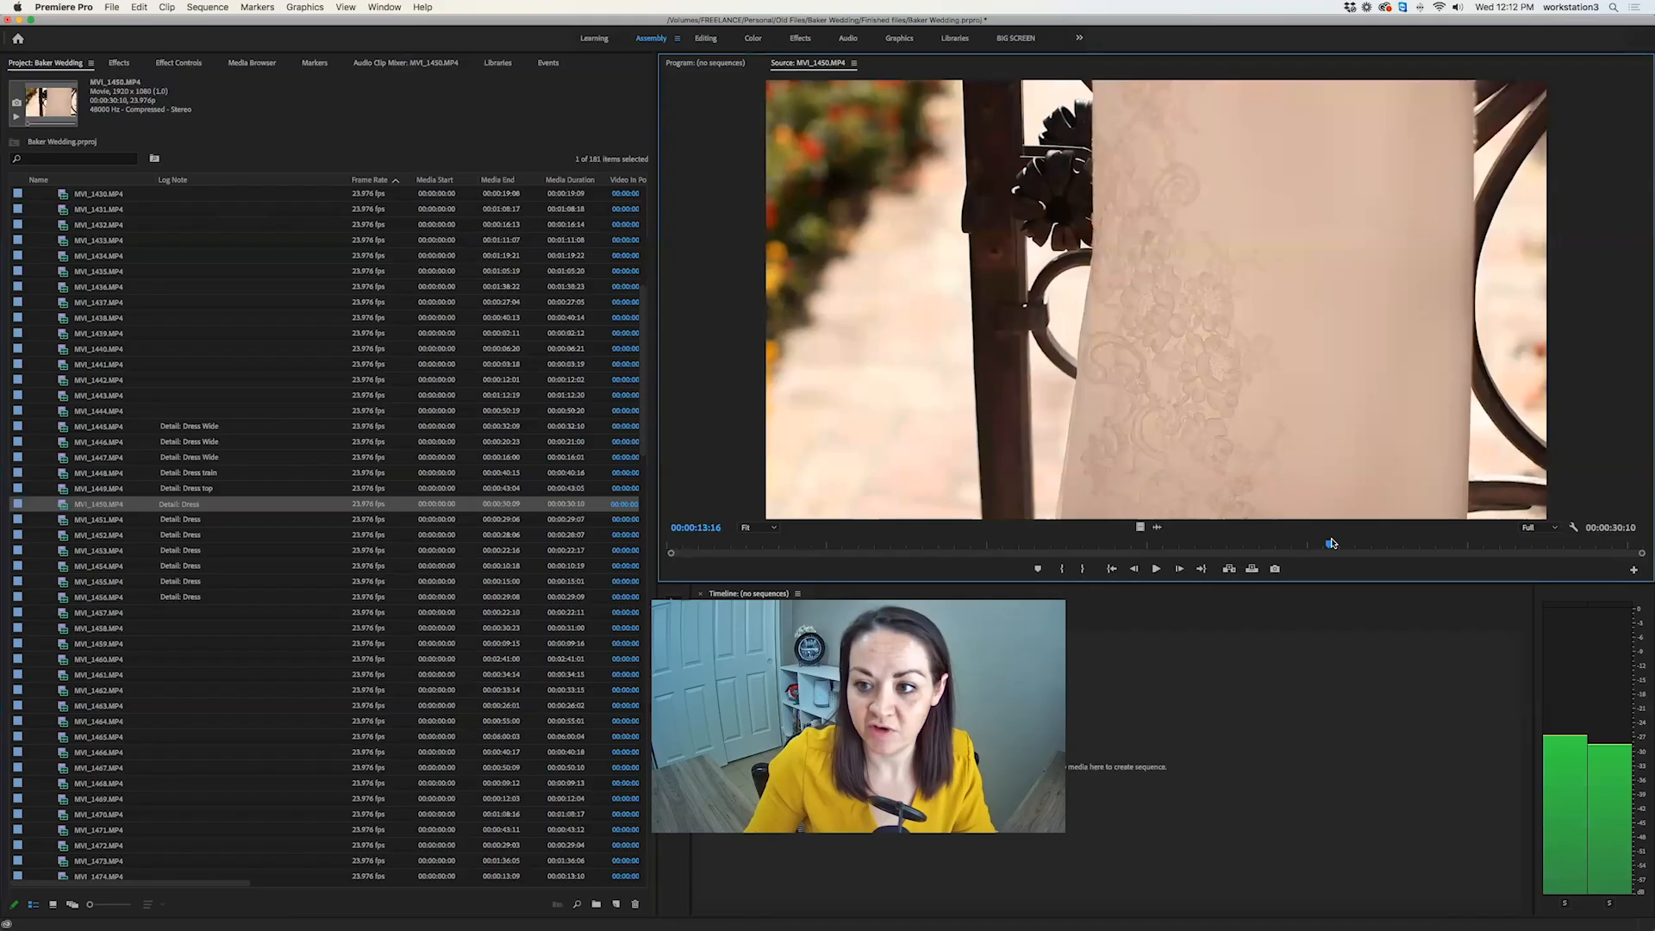
pyautogui.moveTo(1332, 543); pyautogui.dragTo(1345, 543)
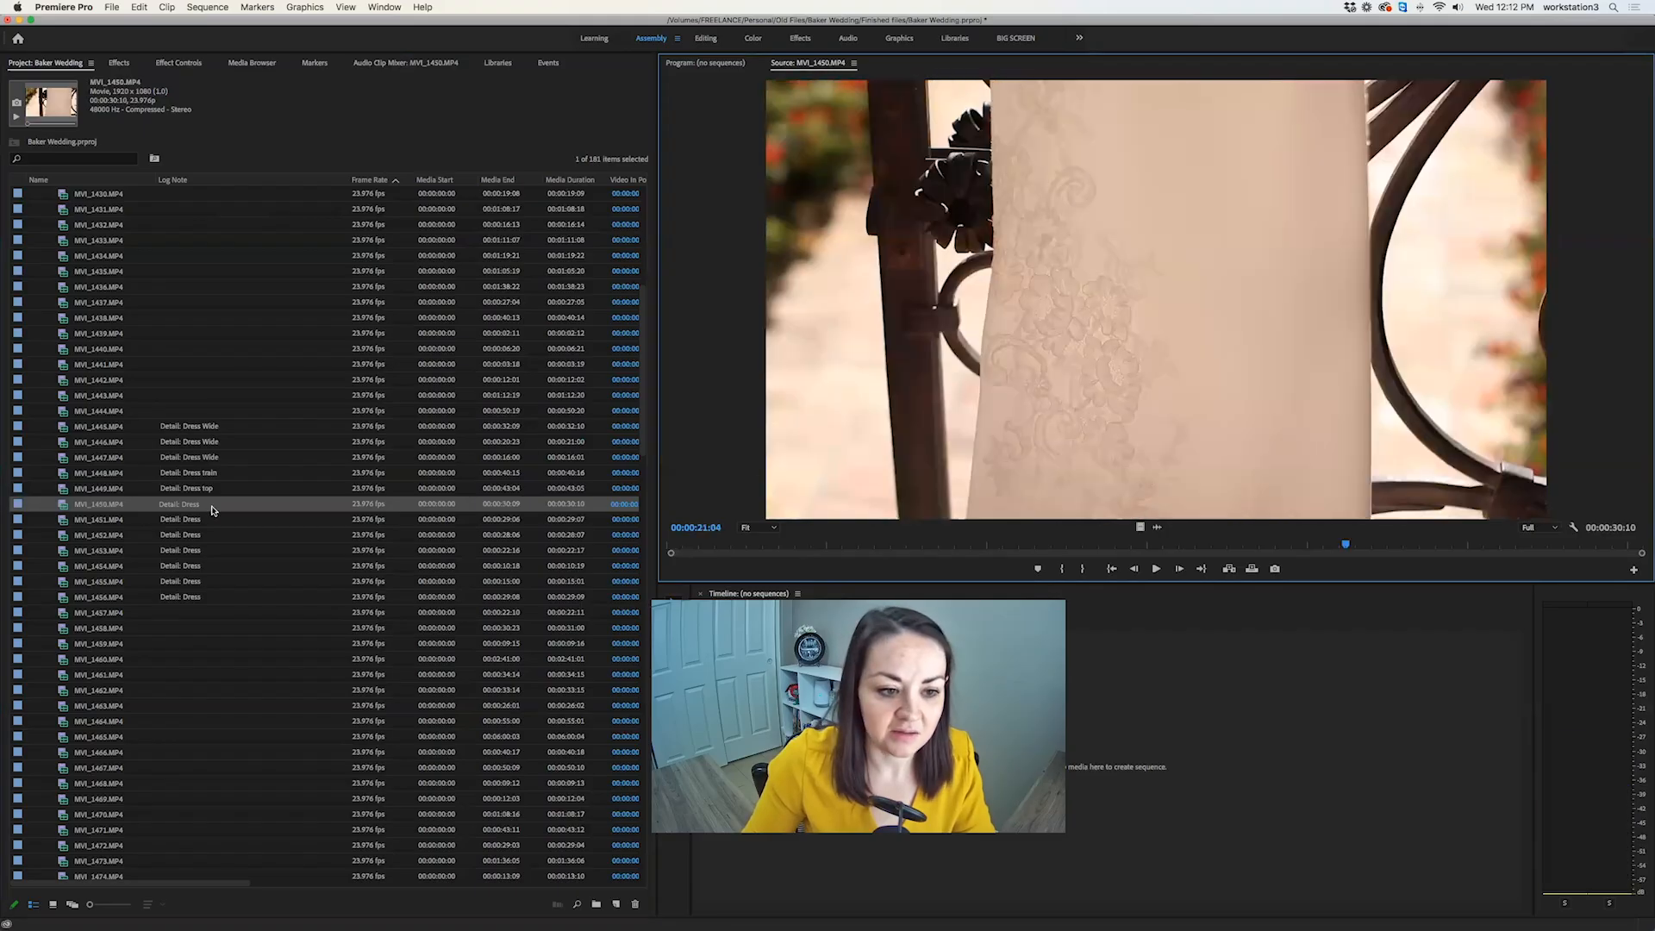
pyautogui.click(211, 505)
pyautogui.write('flowers')
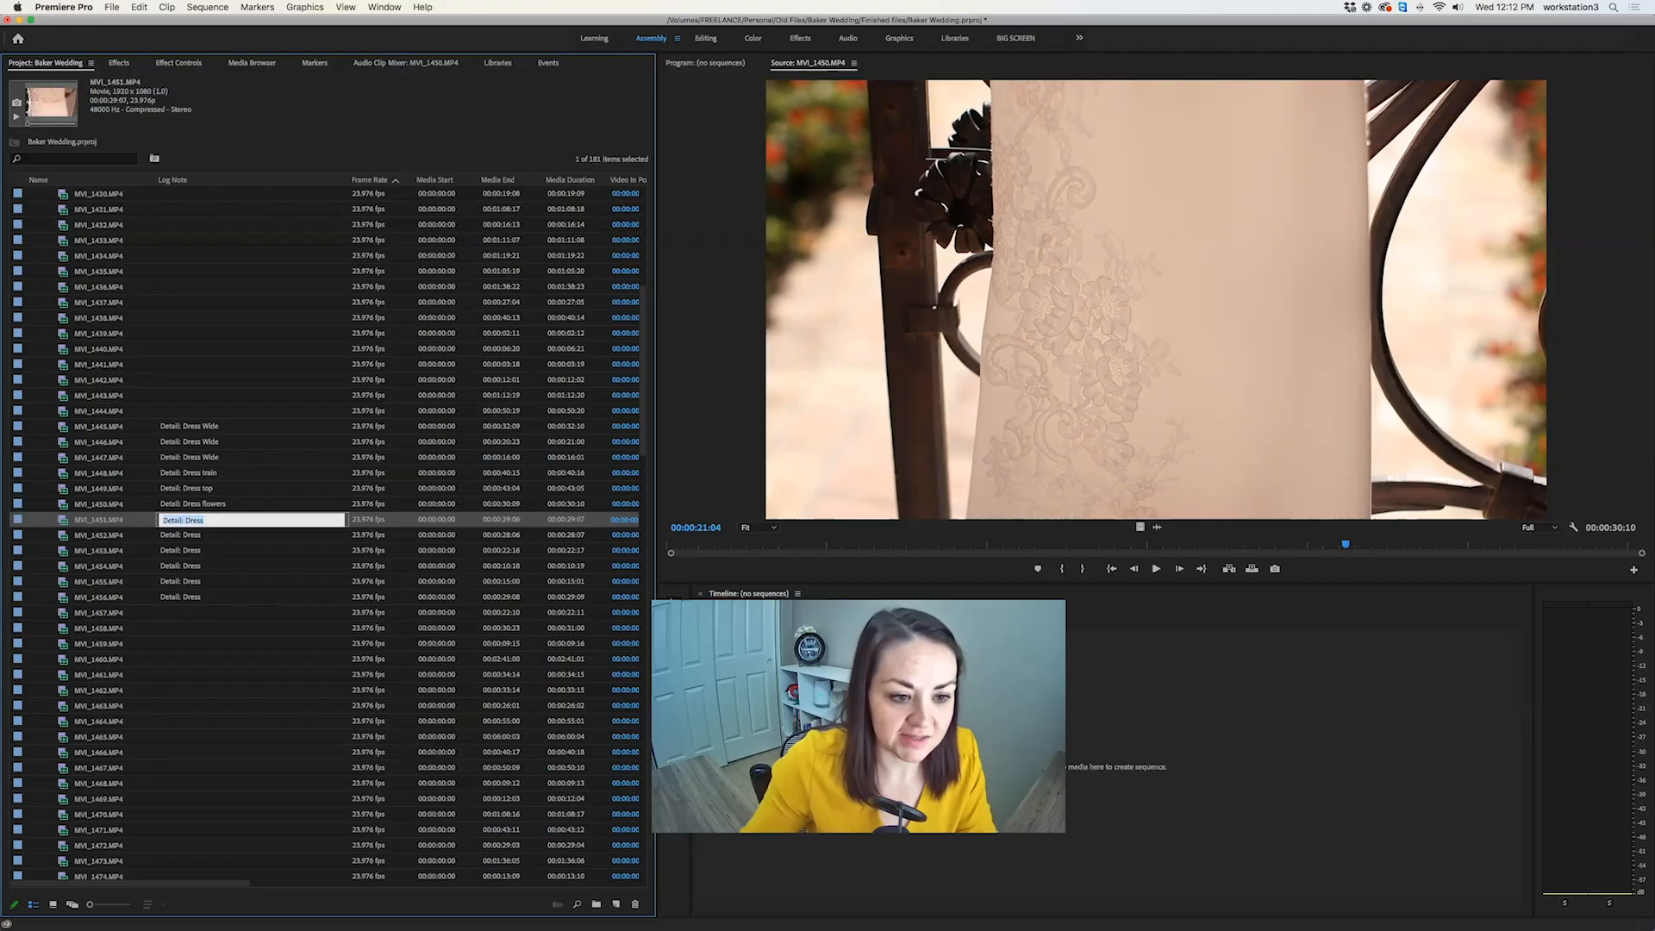
# Open MVI_1451.MP4 in the Source monitor and change its log note to "Detail: Dress waist".
pyautogui.doubleClick(64, 522)
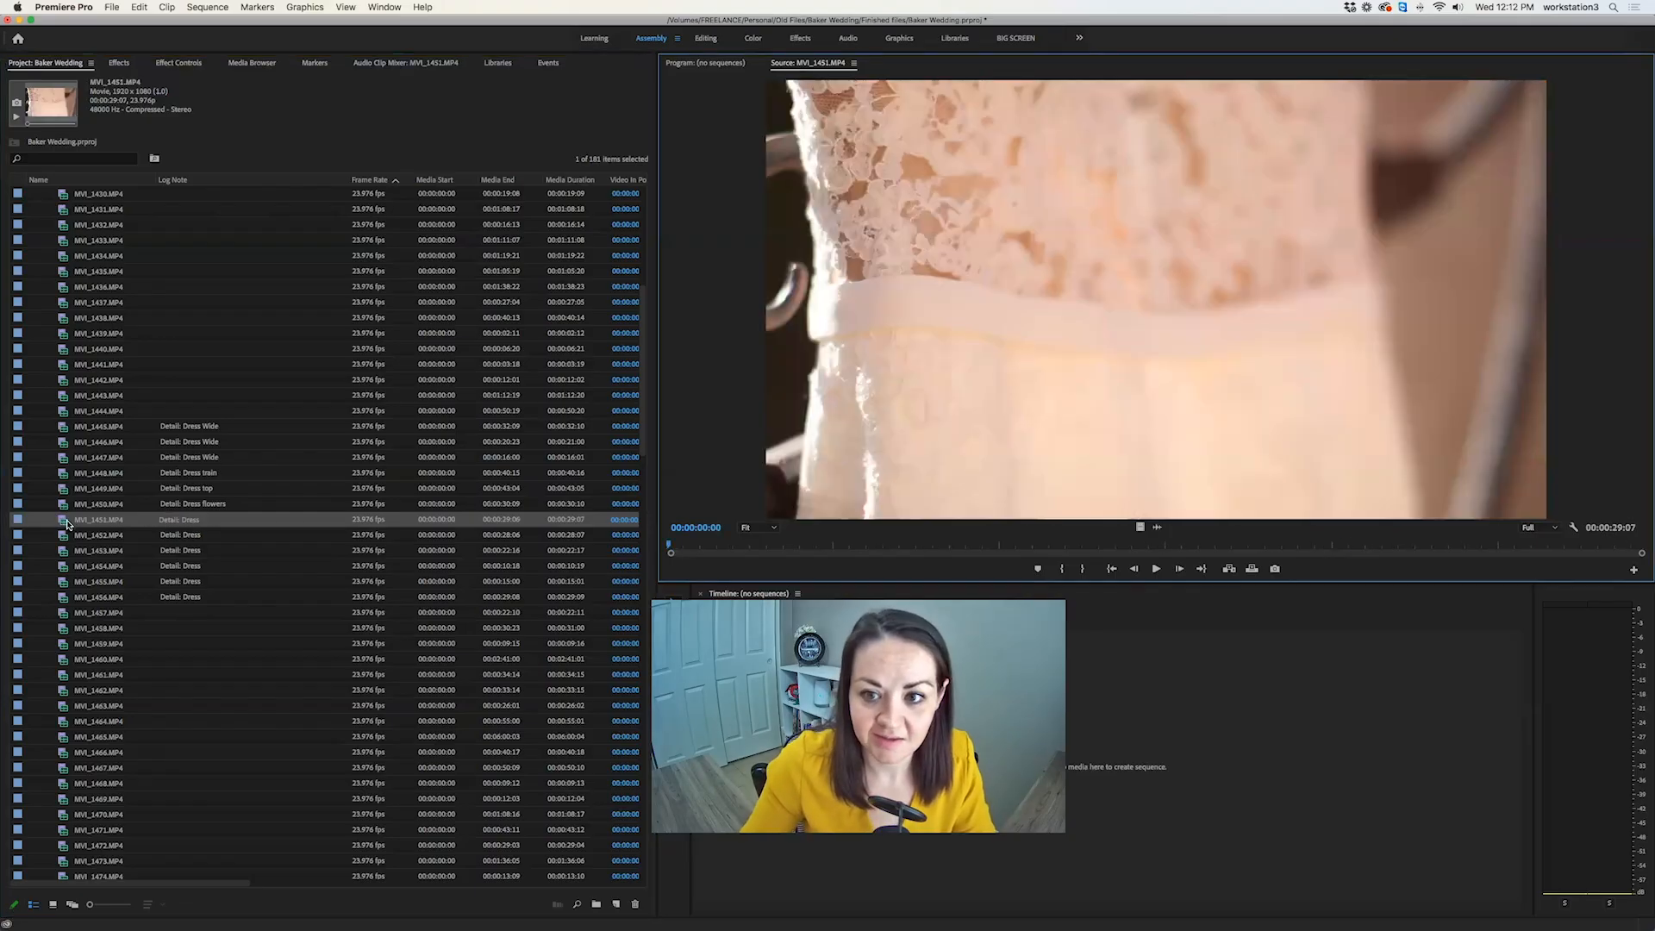
pyautogui.click(223, 519)
pyautogui.click(223, 519)
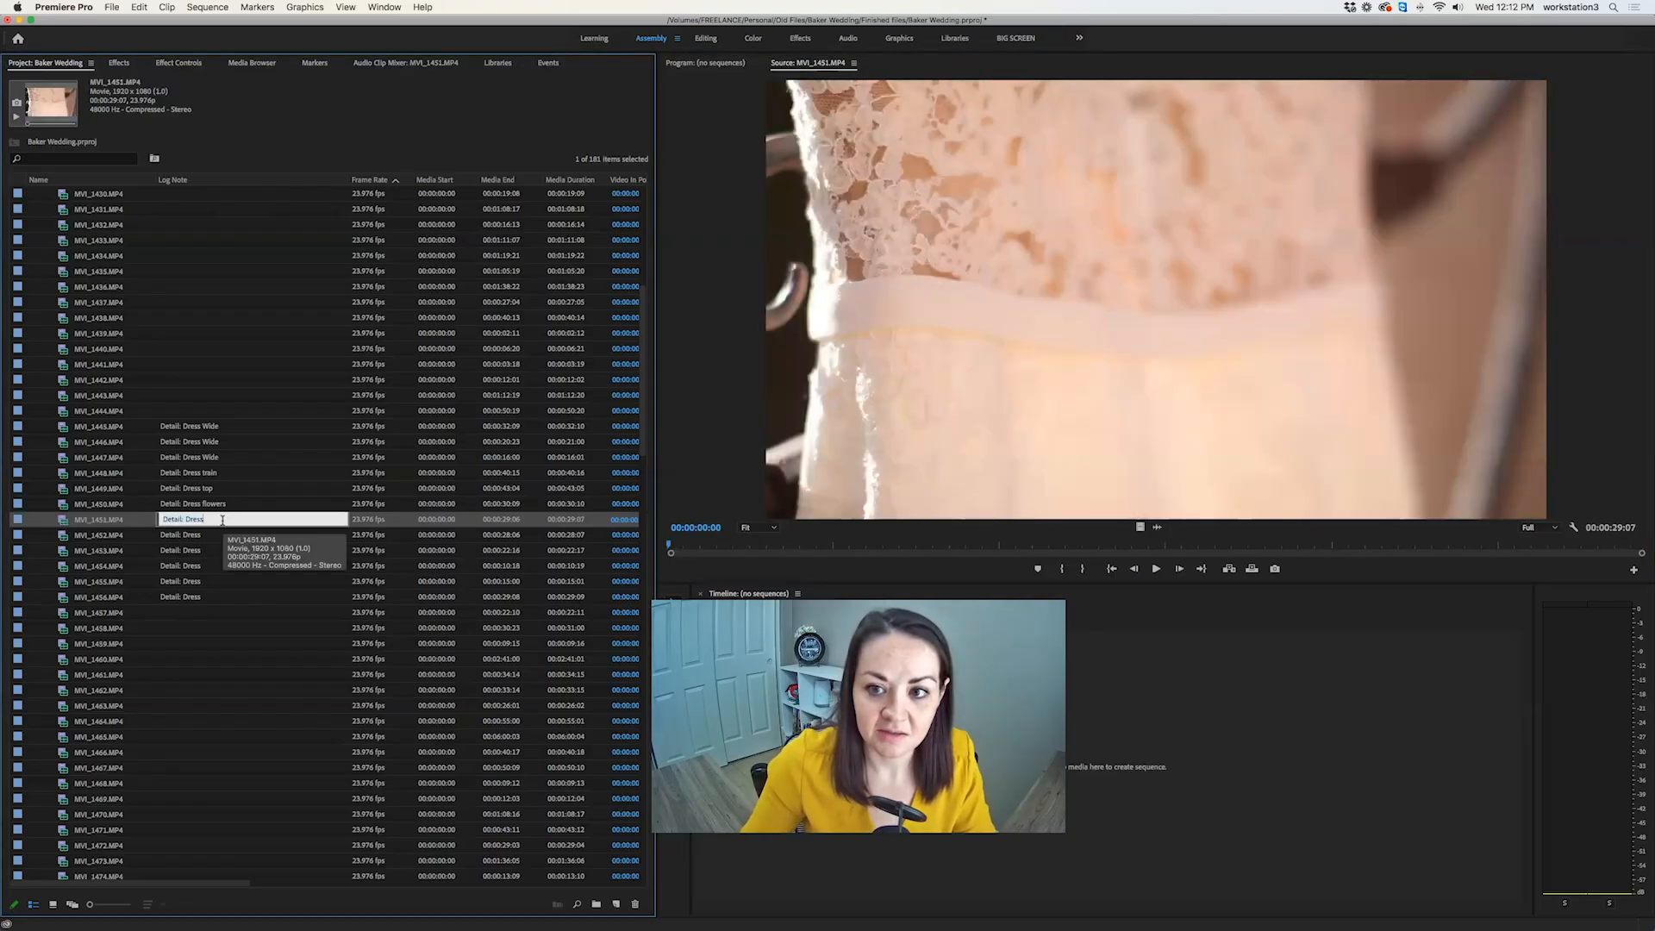
pyautogui.write('waist')
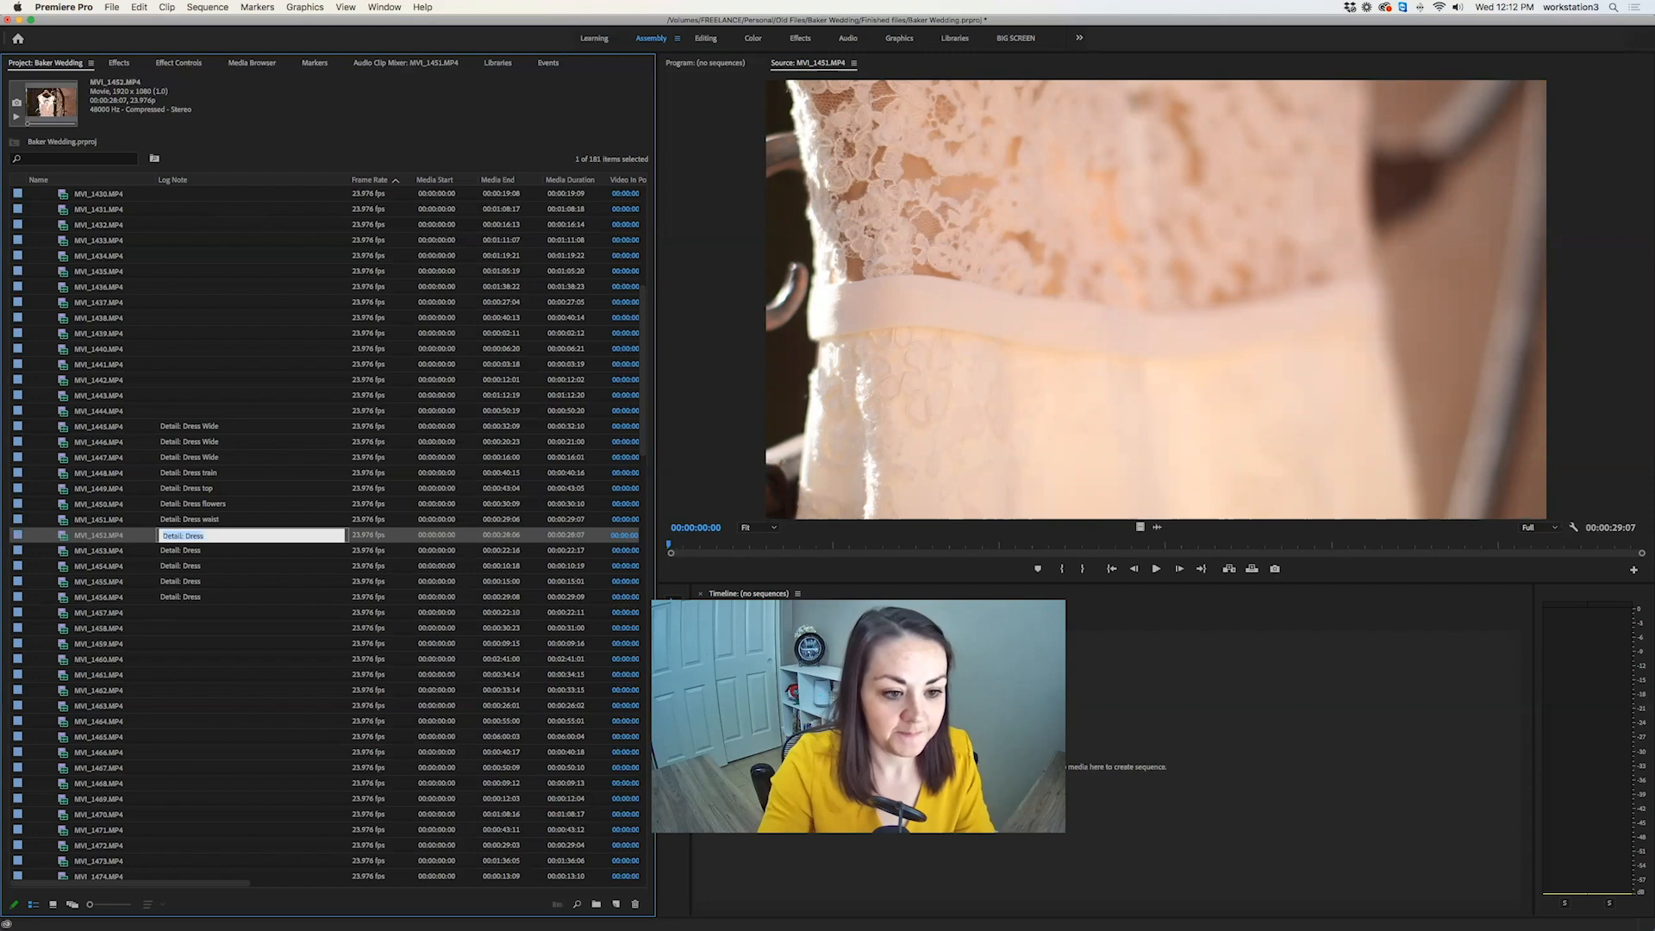
# Preview the following unlabelled detail clips, including MVI_1458.MP4, MVI_1459.MP4 and MVI_1464.MP4.
pyautogui.click(65, 597)
pyautogui.click(64, 628)
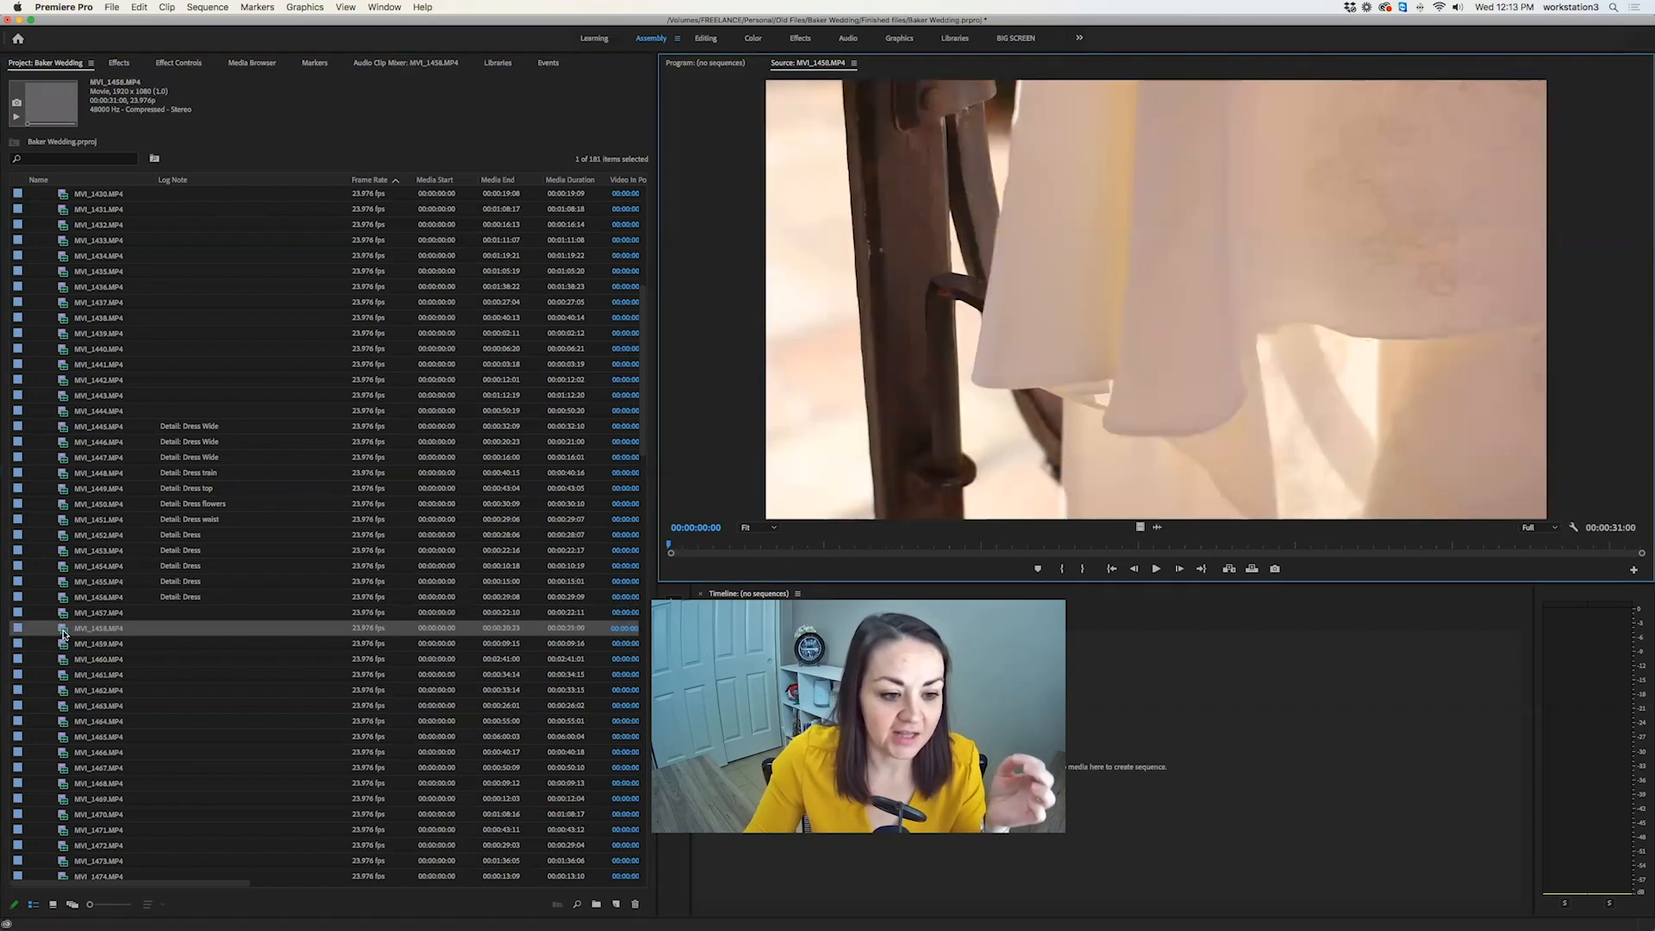
pyautogui.click(63, 646)
pyautogui.scroll(-3, 63, 647)
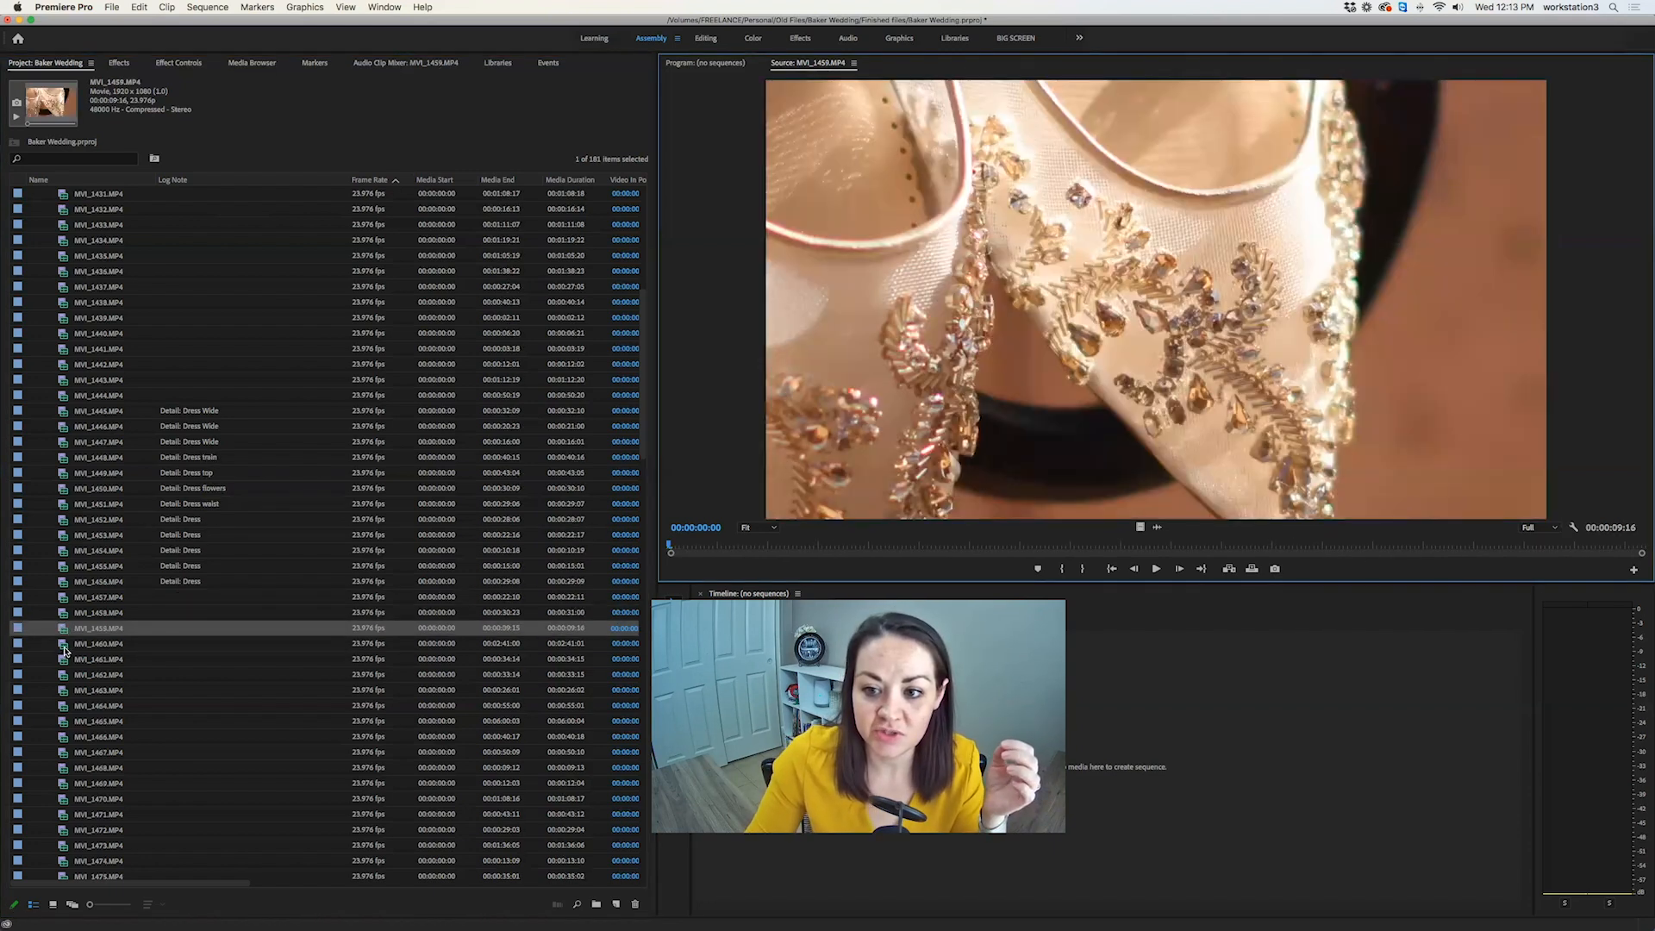
pyautogui.click(60, 572)
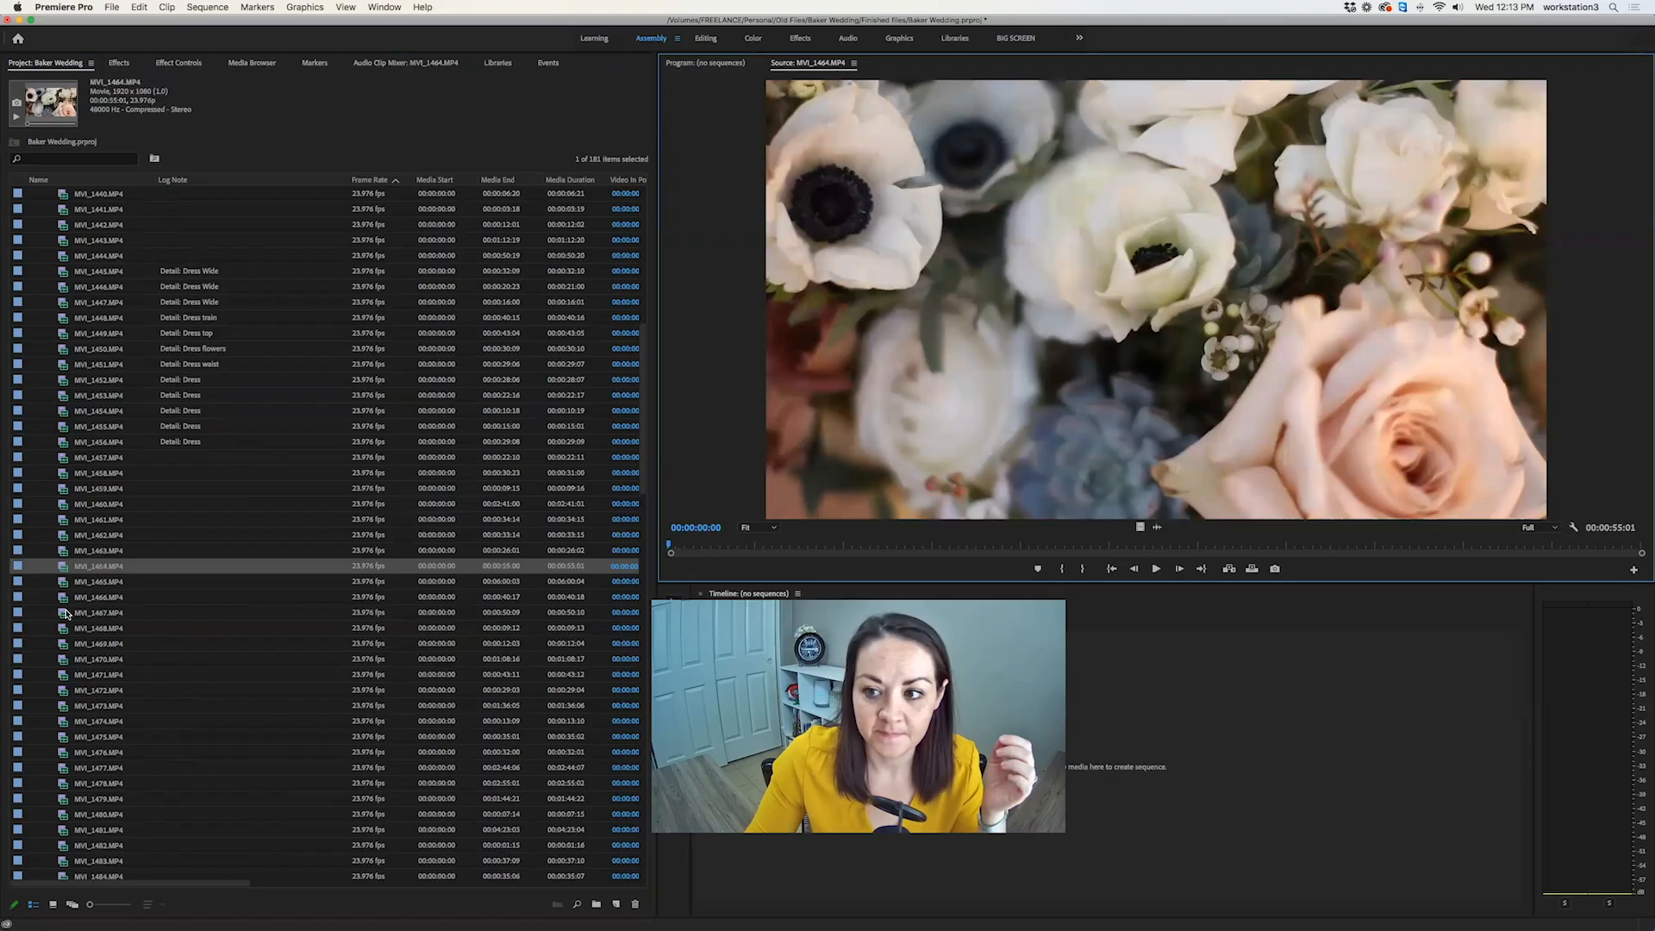
pyautogui.scroll(-1, 68, 526)
# Open MVI_1462.MP4 in the Source monitor and enter "Detail: Bride Bouq" as its log note.
pyautogui.click(63, 475)
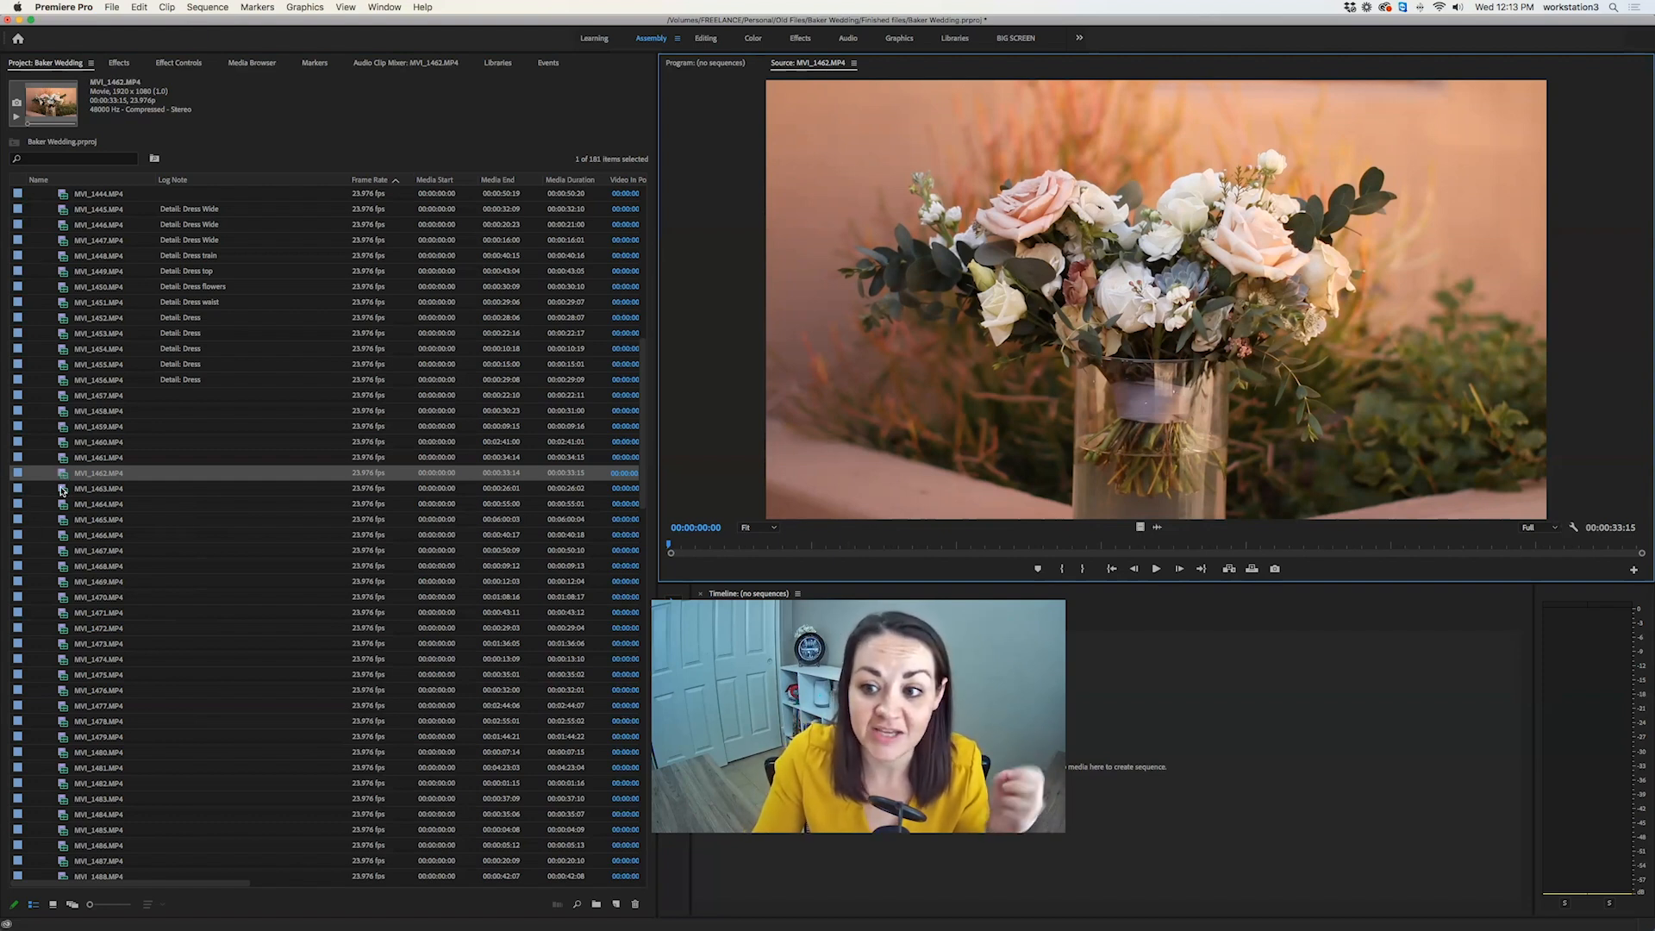
pyautogui.click(171, 473)
pyautogui.write('Detail: Bri')
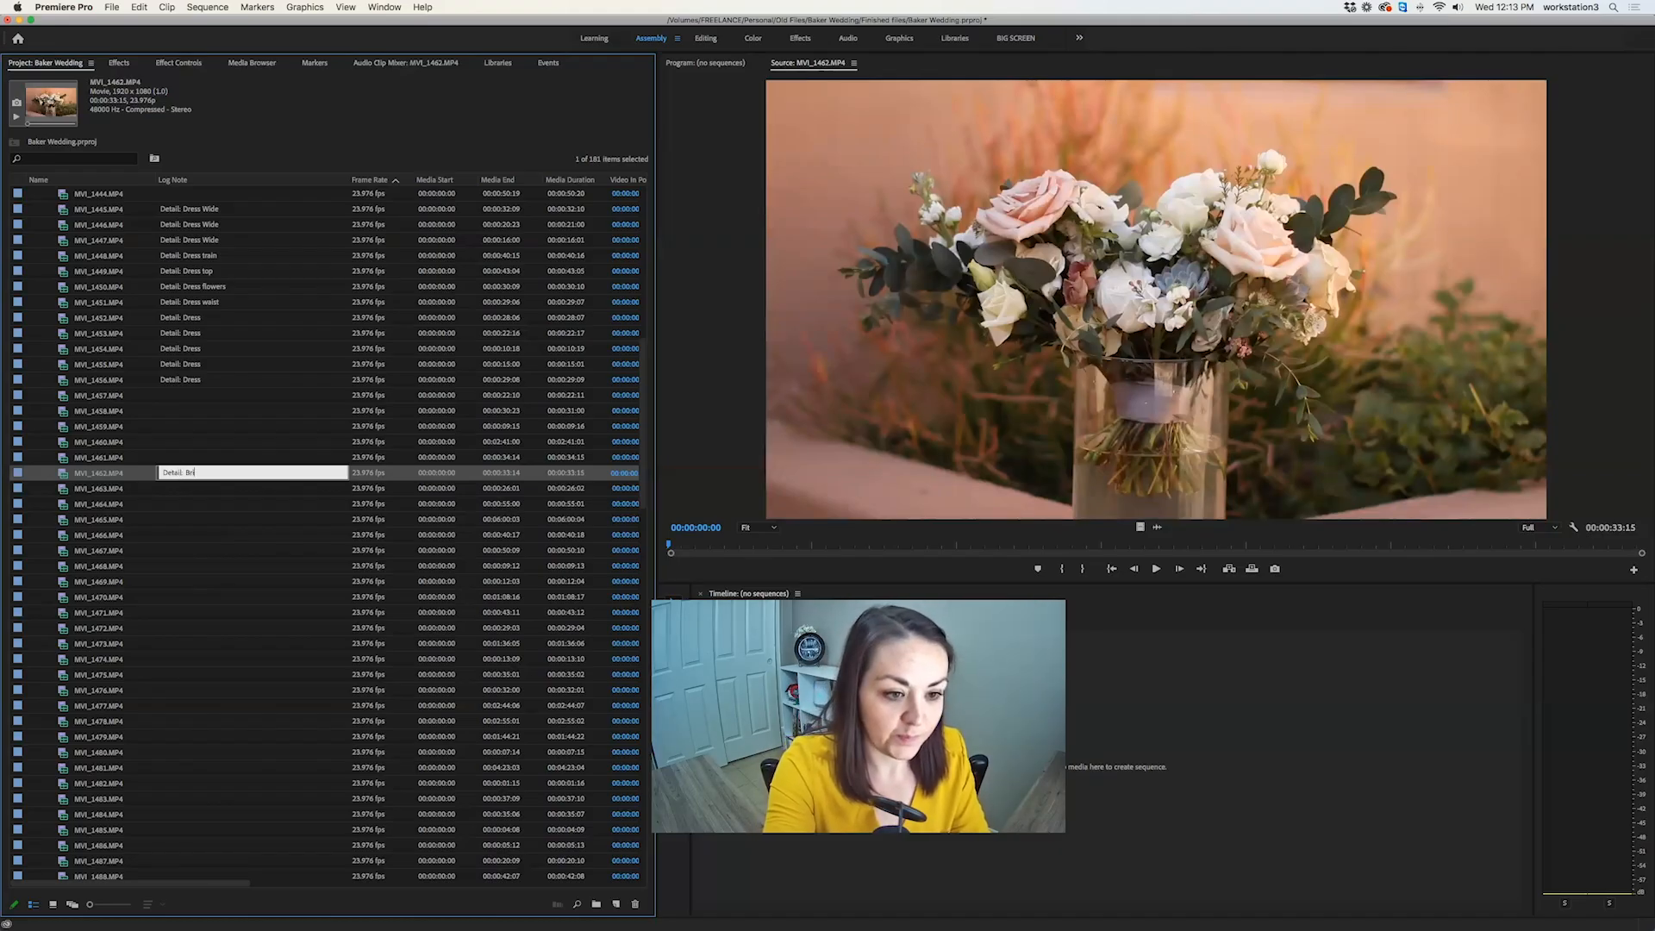
pyautogui.write('de Bouq')
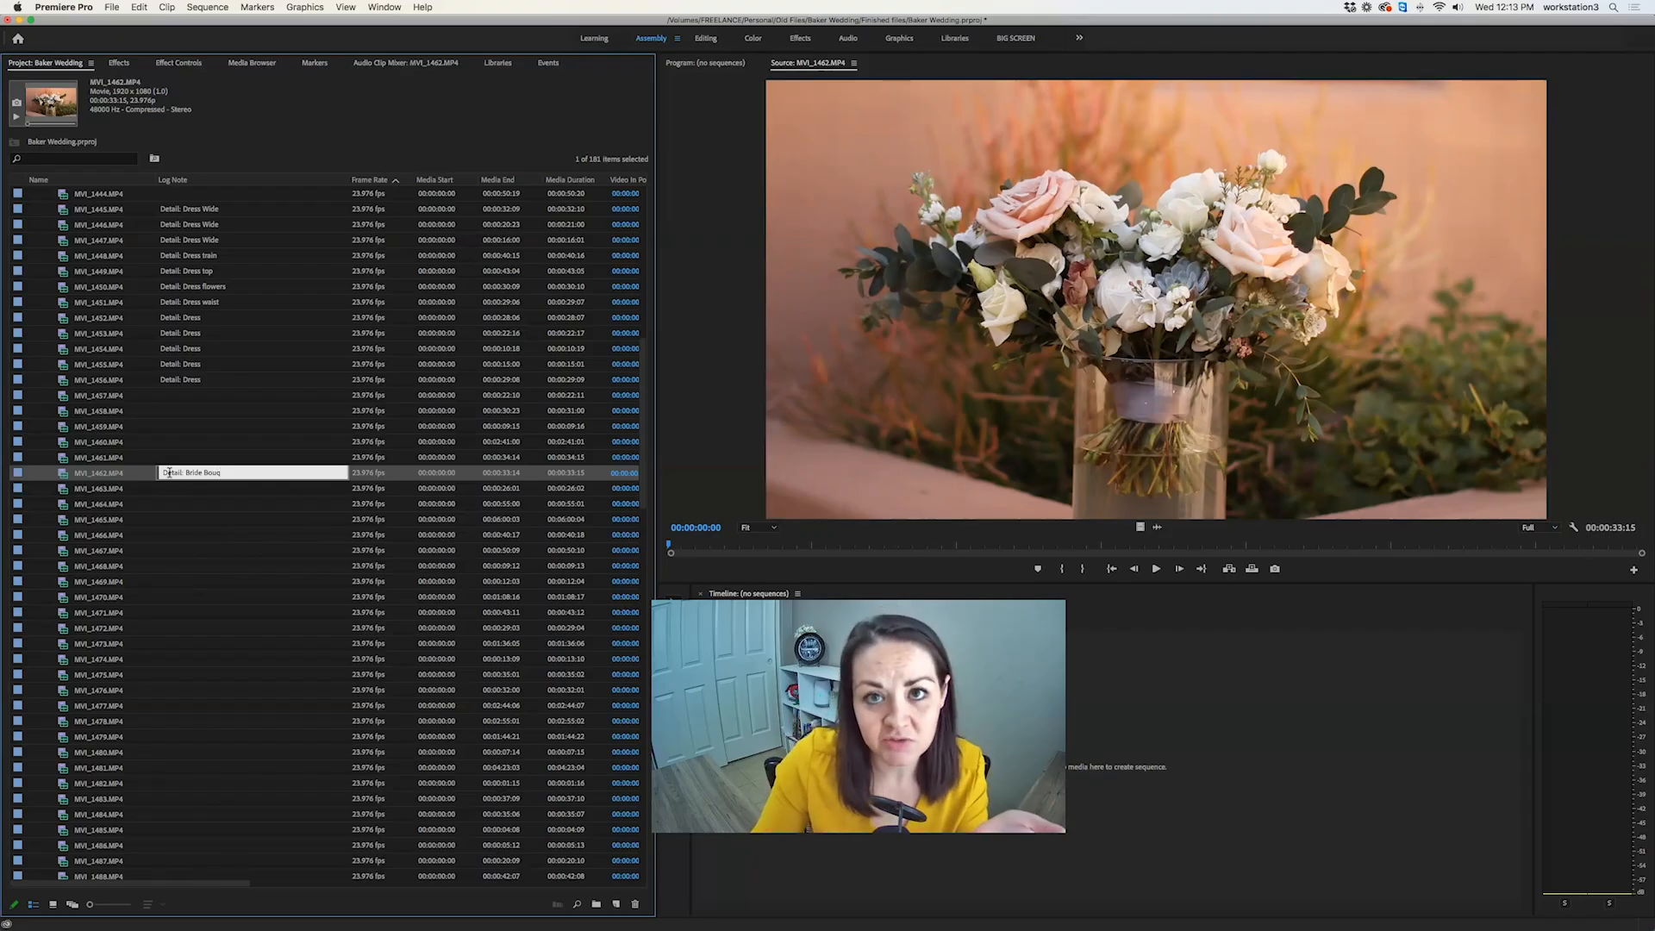
pyautogui.click(62, 492)
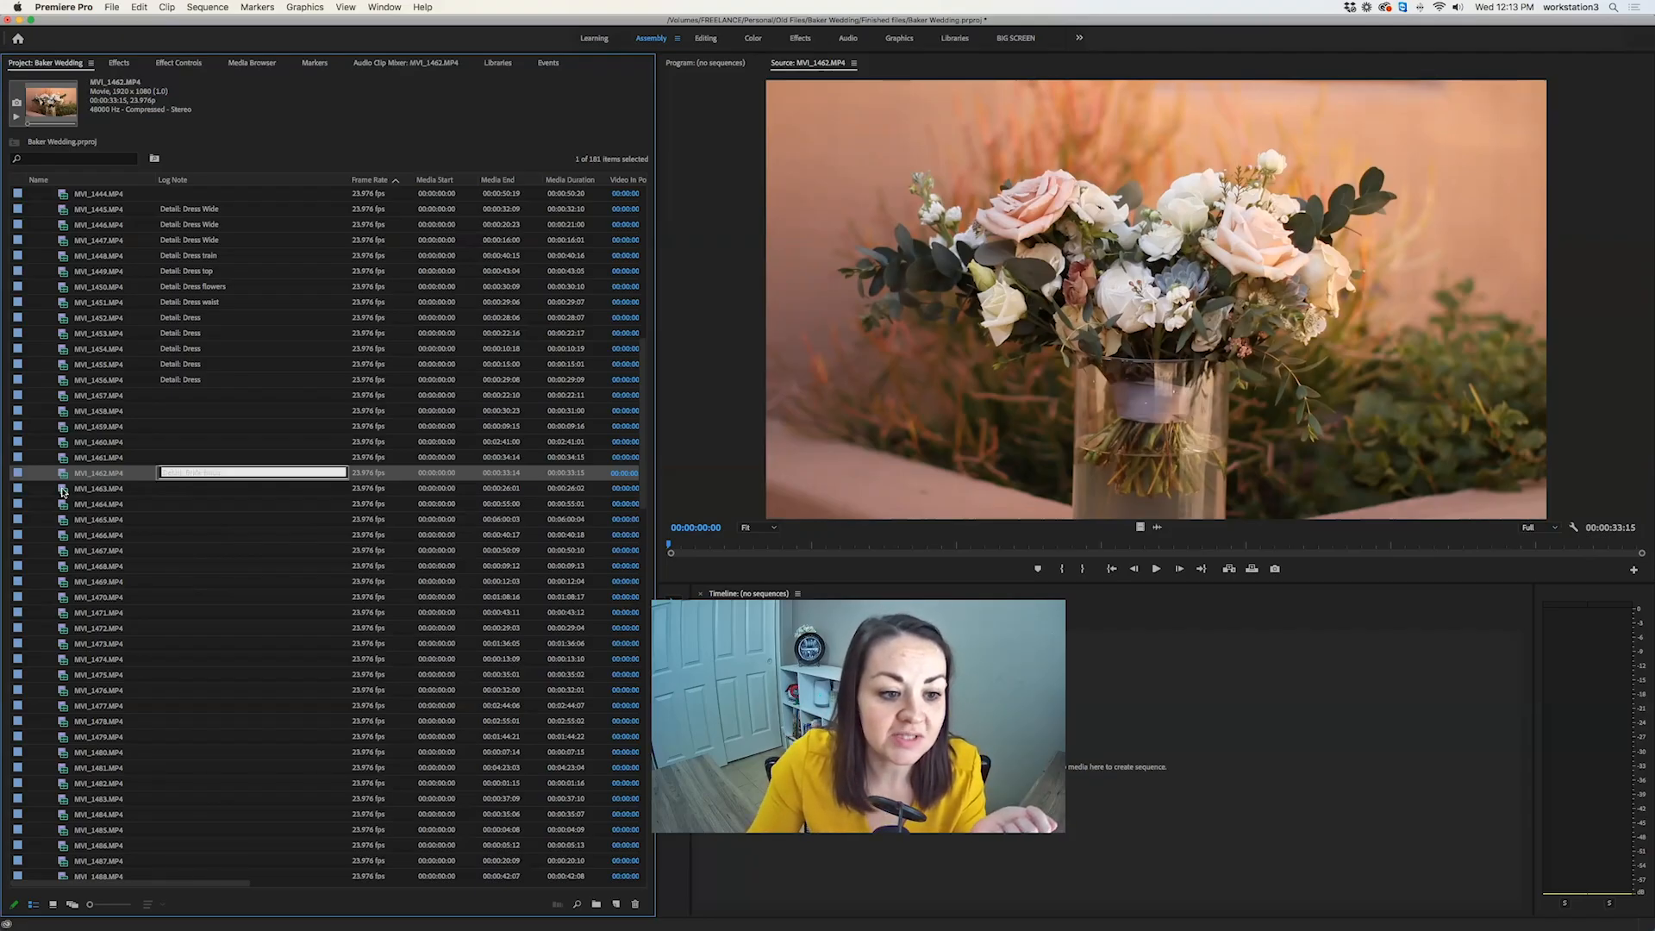
# Preview MVI_1463.MP4 and MVI_1466.MP4 in the Source monitor.
pyautogui.doubleClick(62, 491)
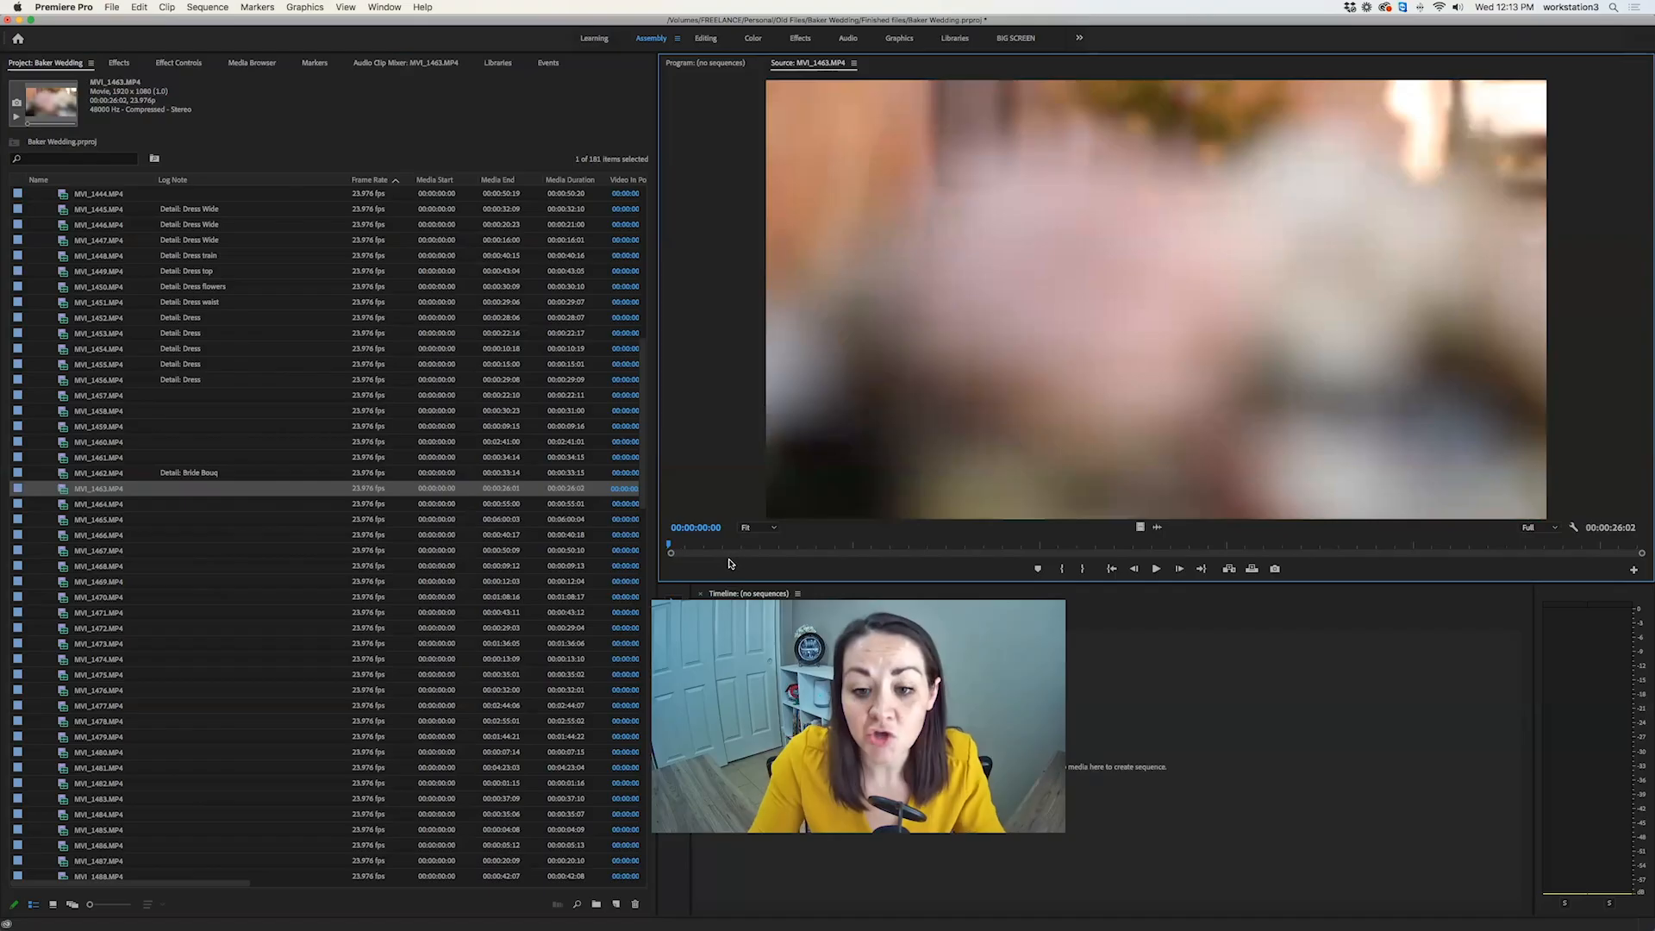
pyautogui.press('space')
pyautogui.doubleClick(62, 534)
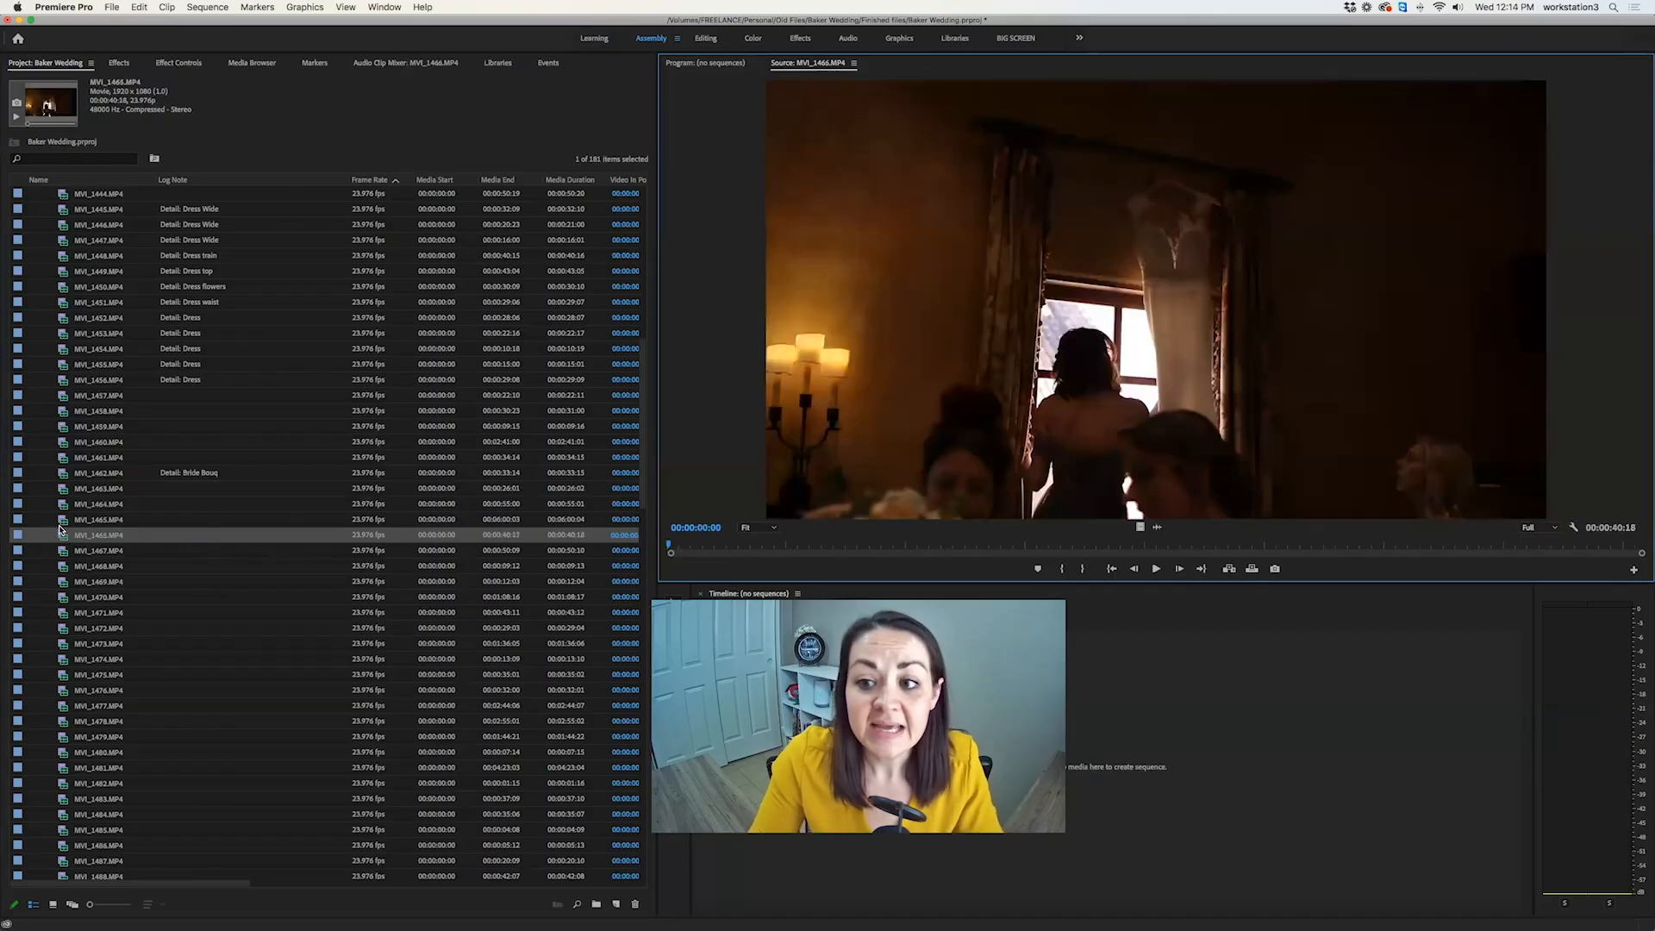
# Play the start of MVI_1465.MP4 in the Source monitor and give it the log note "Interview: Bride".
pyautogui.doubleClick(62, 519)
pyautogui.press('space')
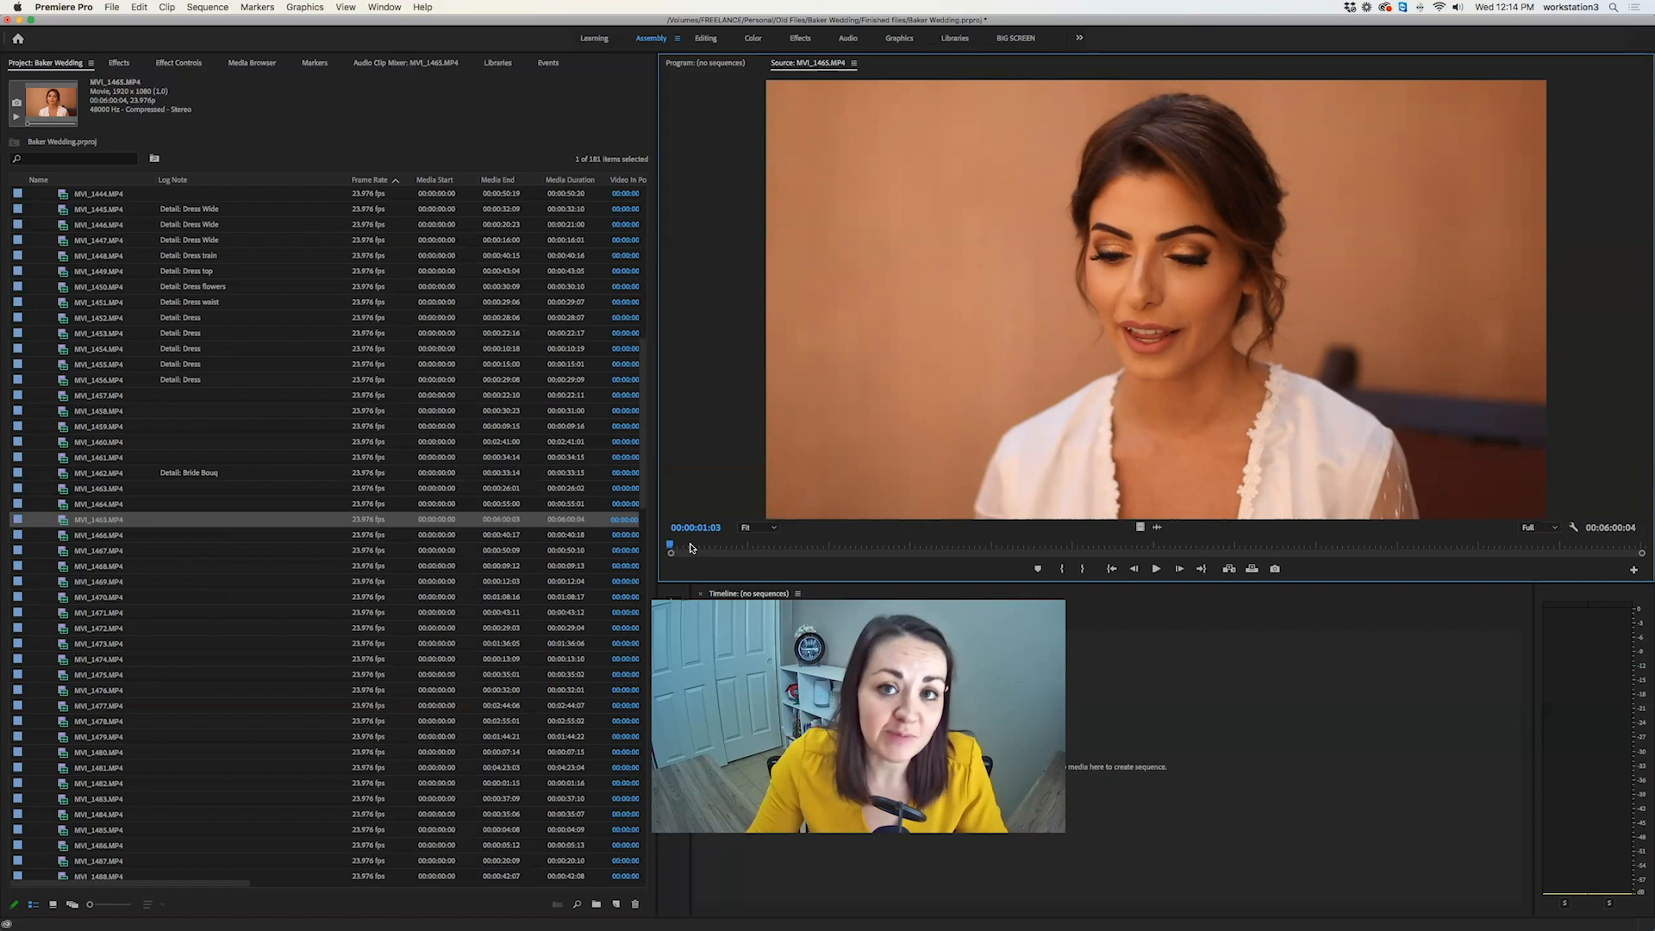
pyautogui.click(211, 518)
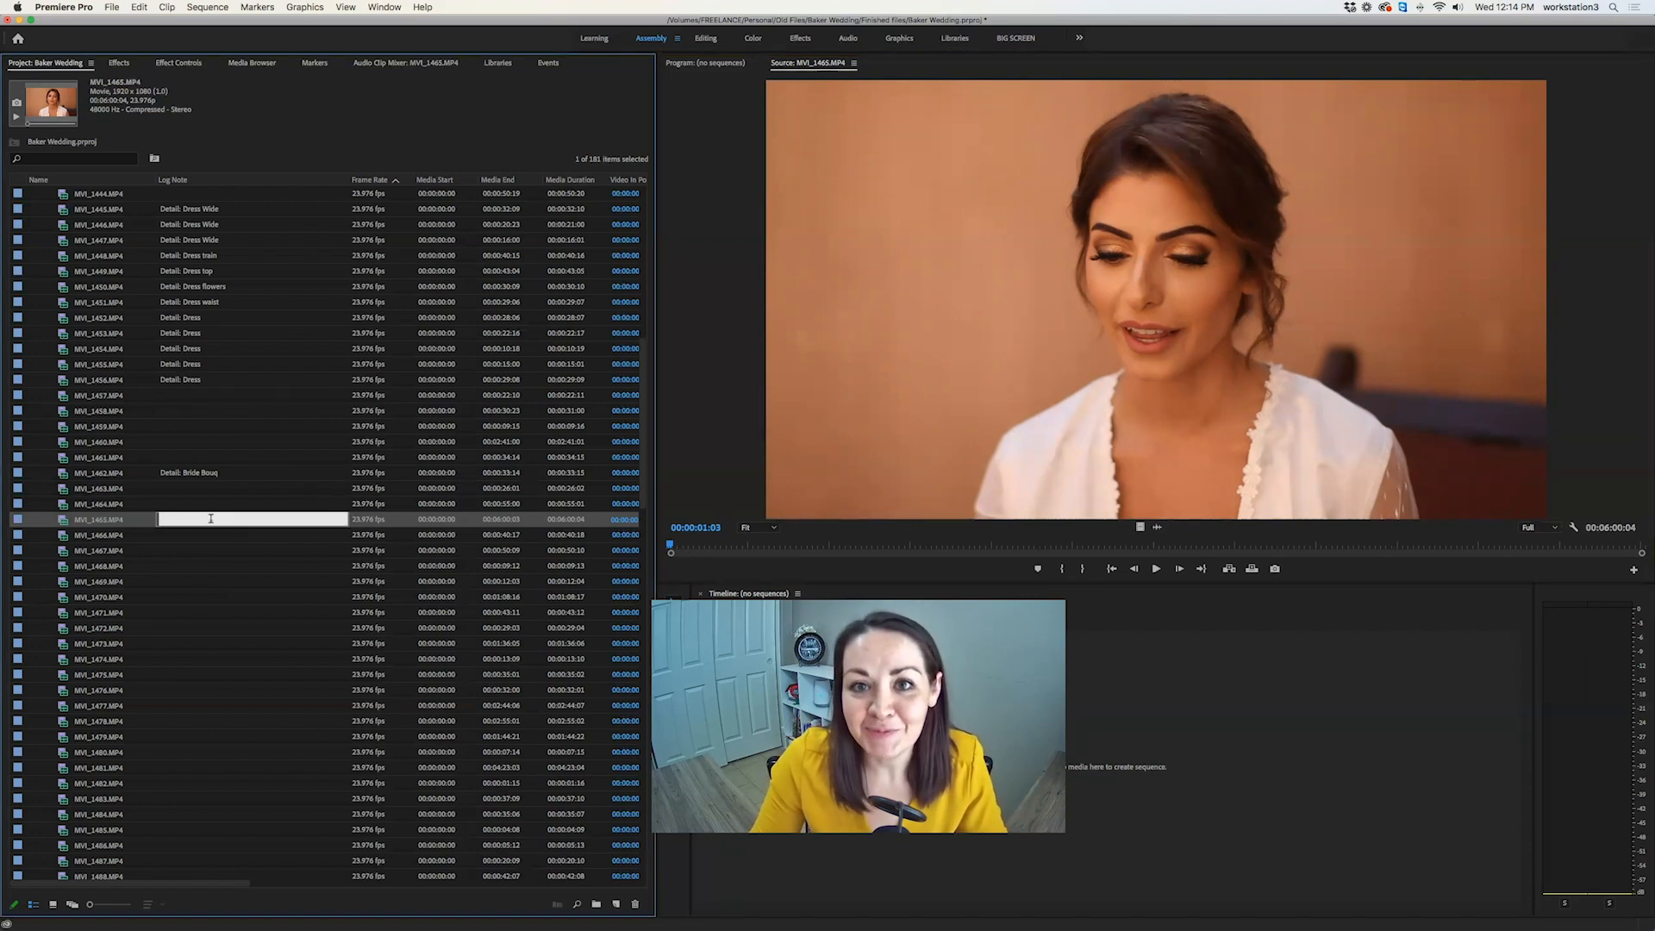
pyautogui.write('In')
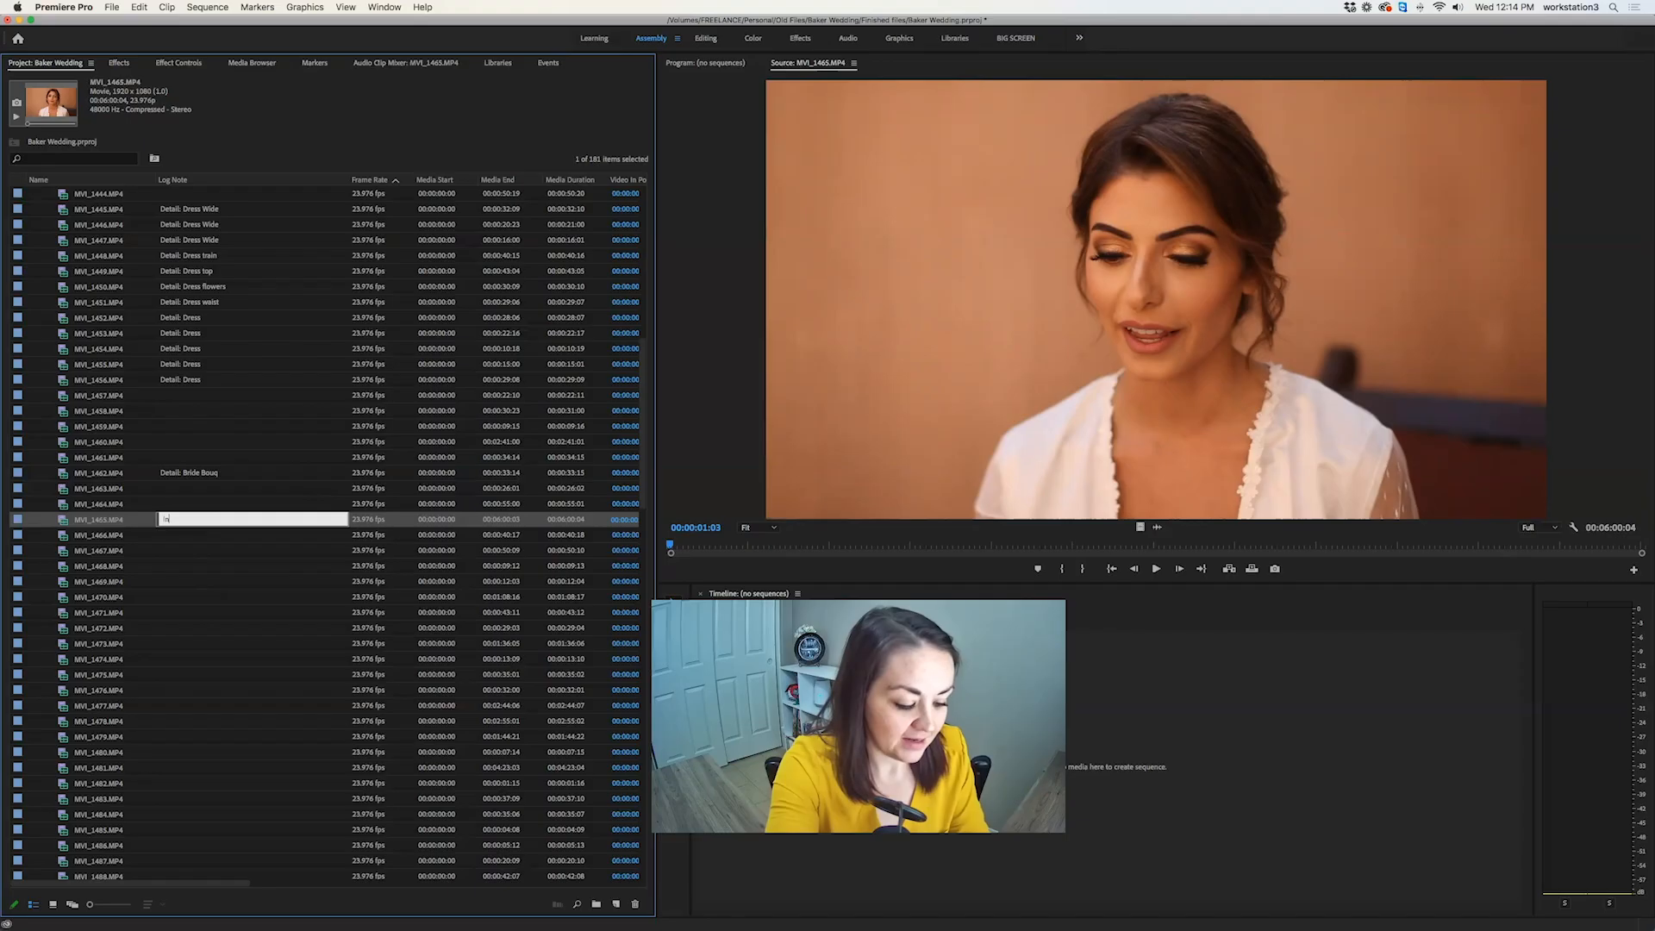
pyautogui.write('terview: Bride')
pyautogui.press('Return')
# Open MVI_1466.MP4, scrub through the footage and enter "GR: Dress Down" as its log note.
pyautogui.doubleClick(56, 538)
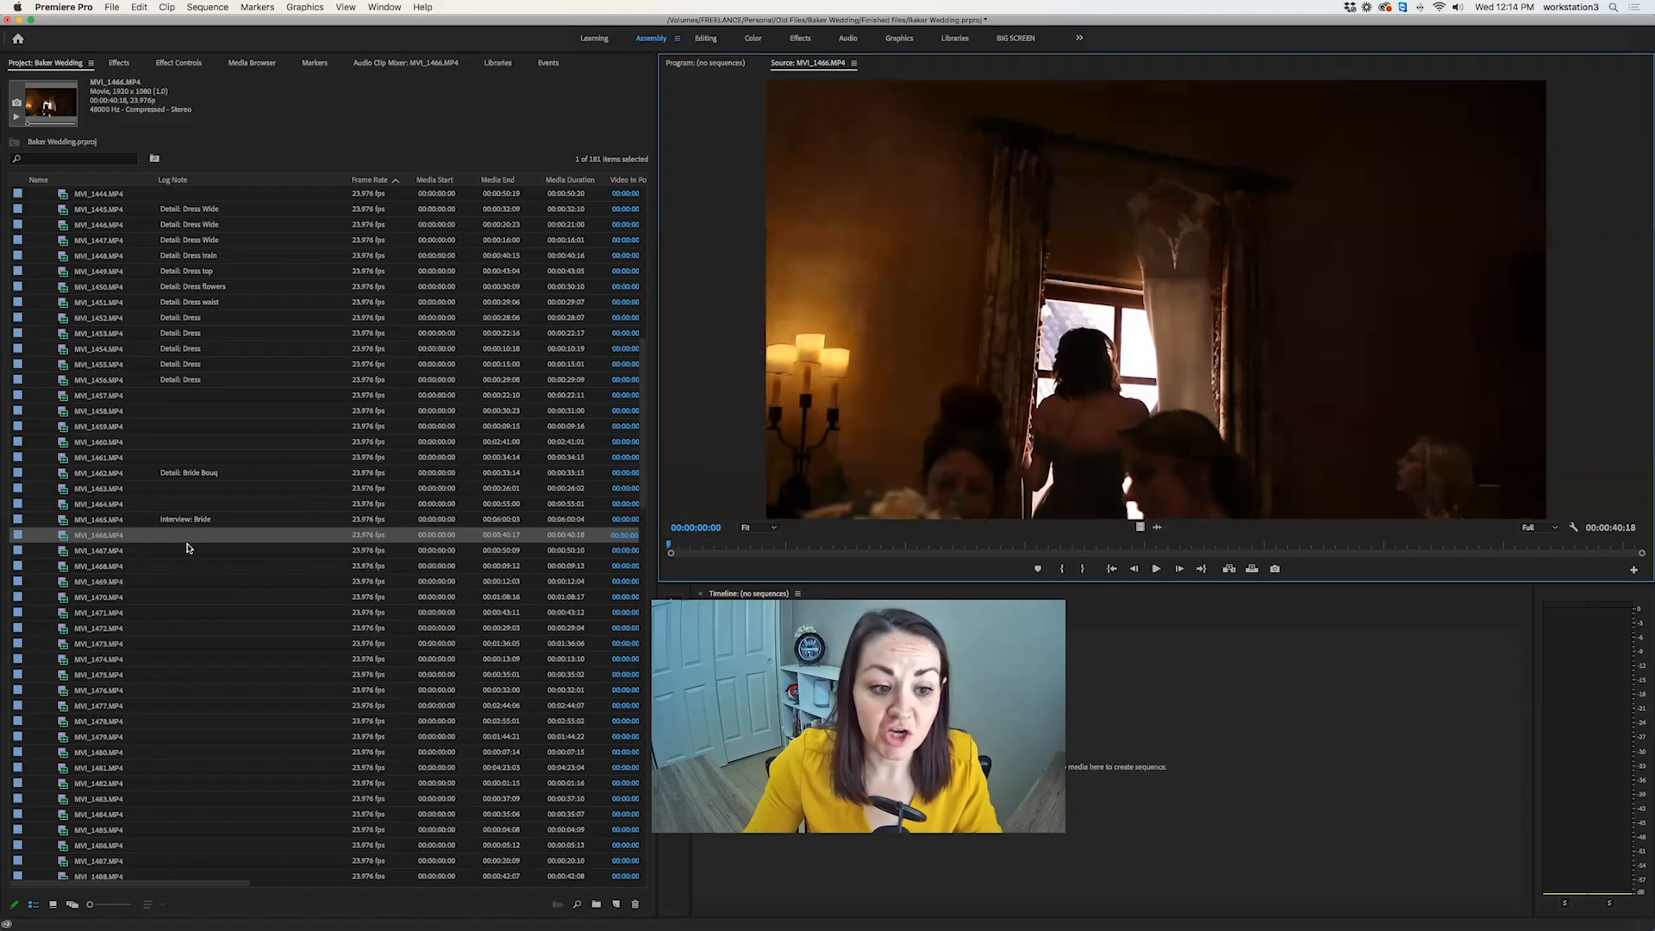
pyautogui.doubleClick(190, 535)
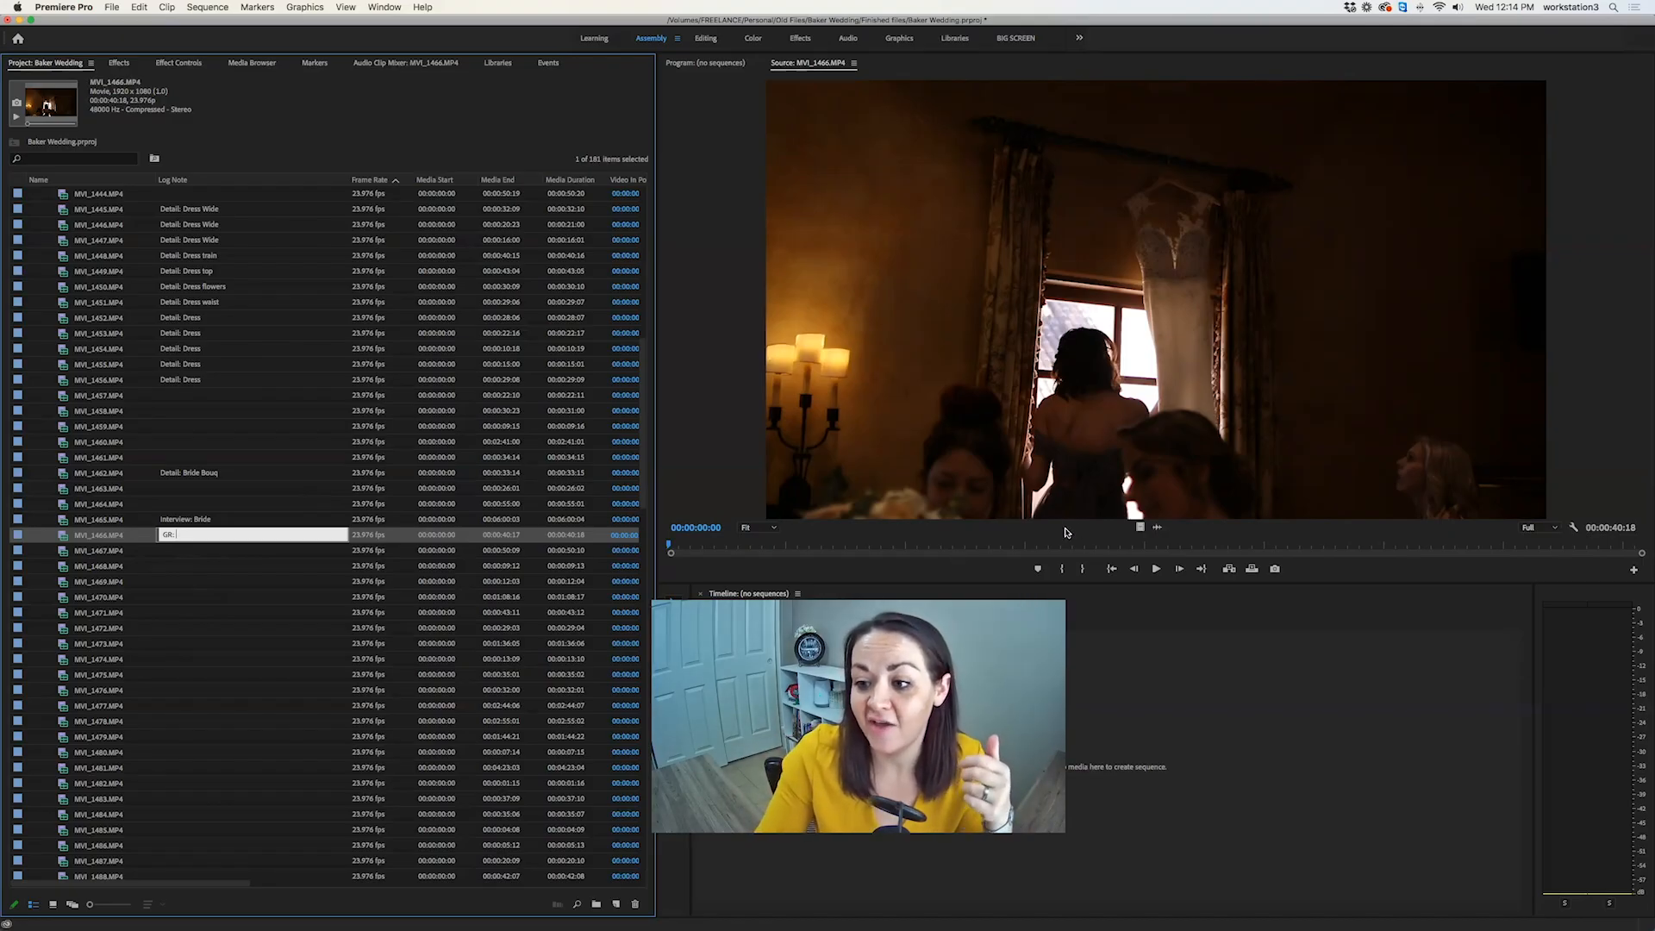
pyautogui.click(808, 549)
pyautogui.moveTo(808, 550); pyautogui.dragTo(1565, 534)
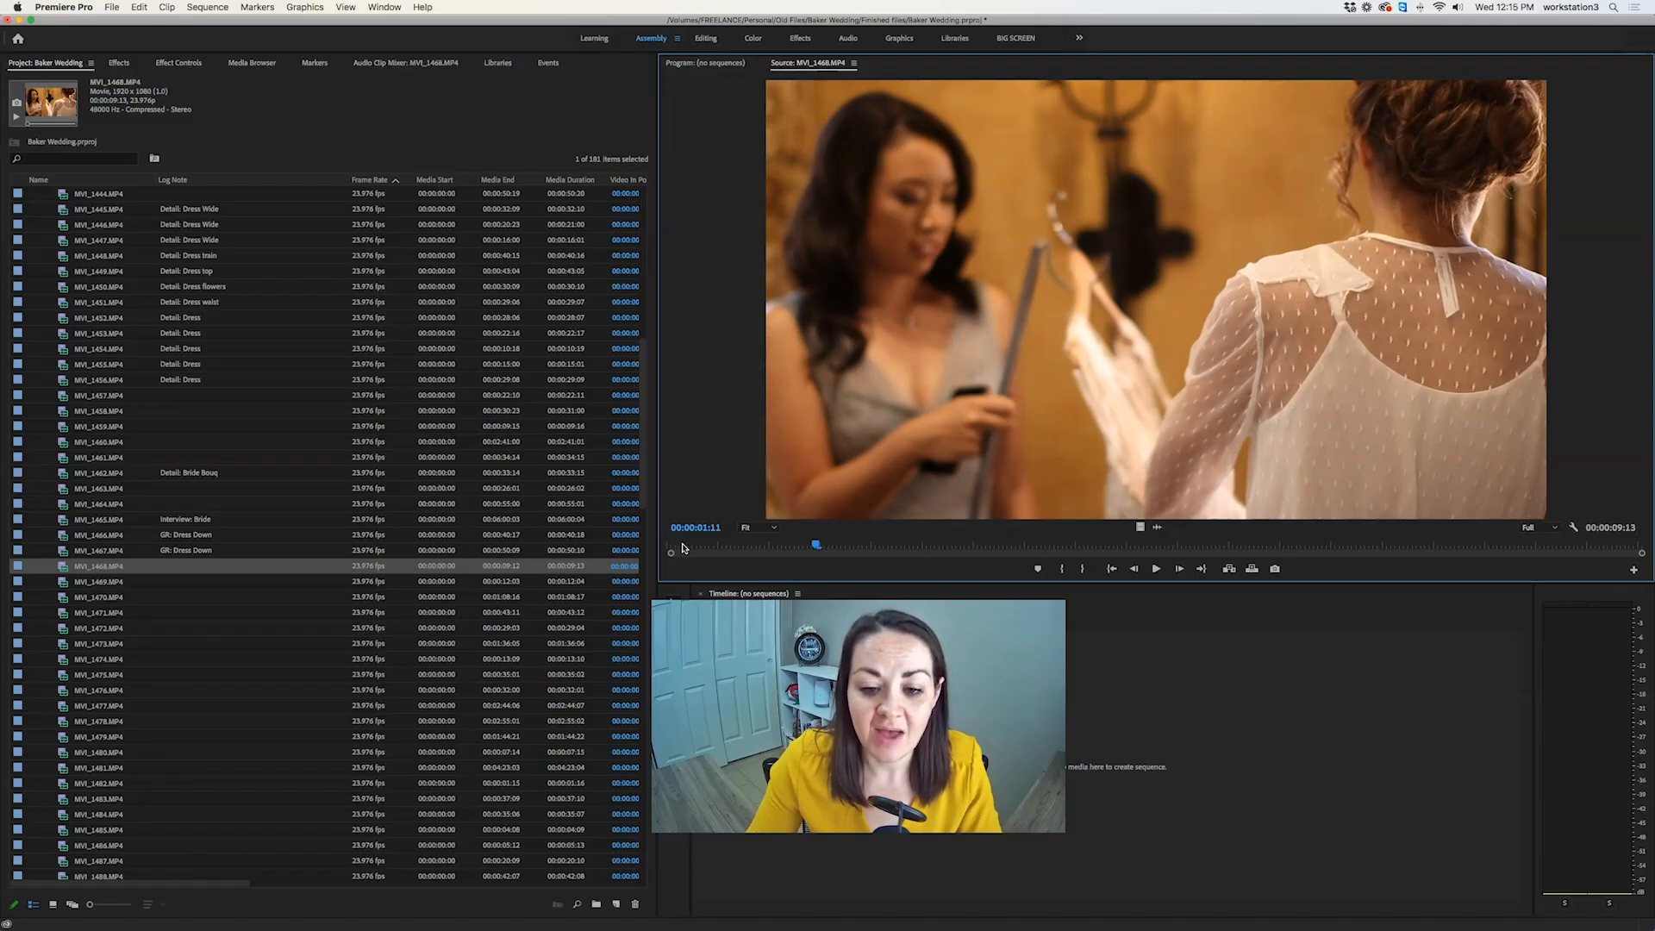
# Review MVI_1468.MP4 and MVI_1467.MP4, setting their log notes to "GR: Dress down, BM" and "GR: Dress Down, people" respectively.
pyautogui.moveTo(677, 546); pyautogui.dragTo(1622, 545)
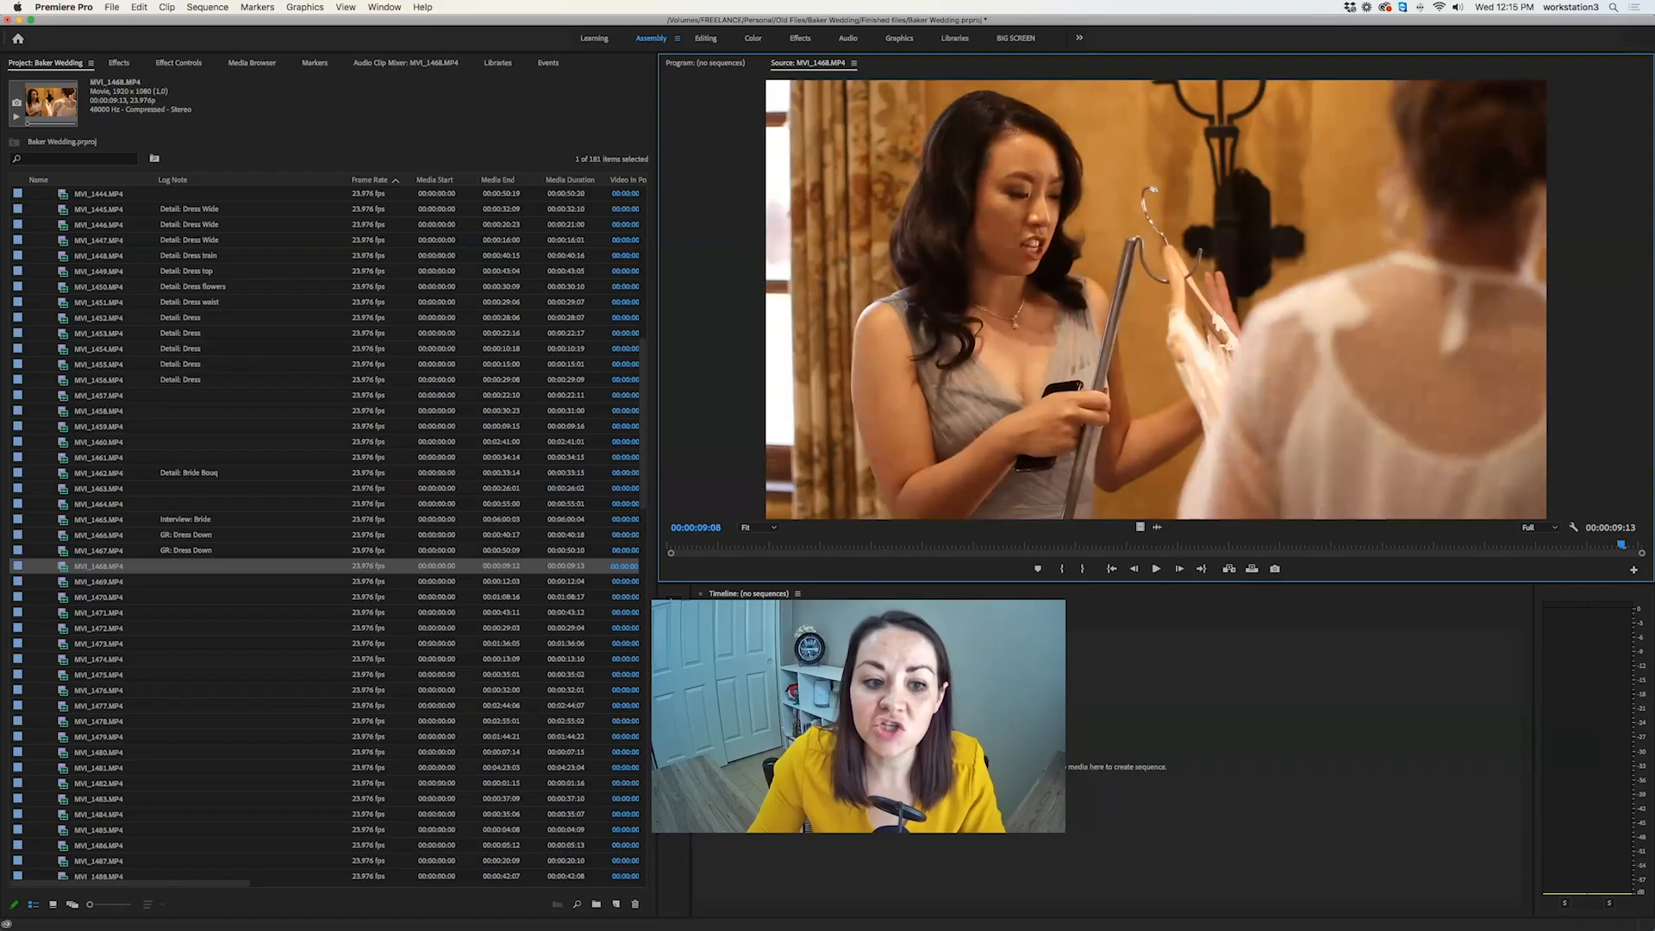
pyautogui.doubleClick(66, 551)
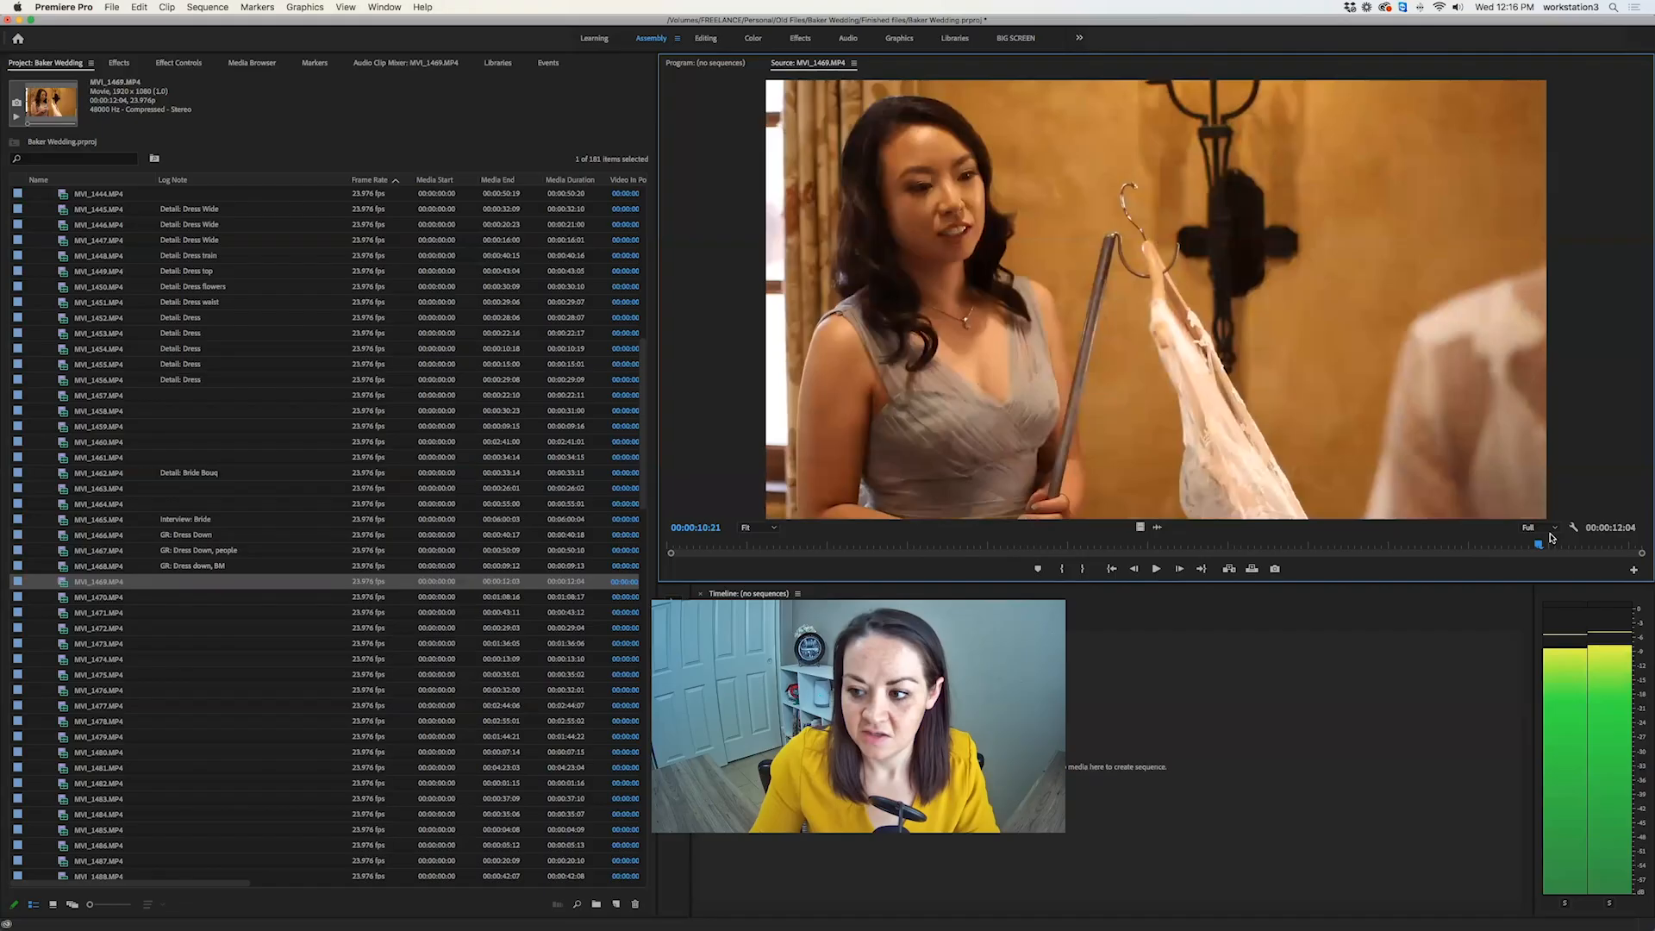
# Play and scrub through MVI_1474.MP4 and MVI_1475.MP4 to review the bride getting into her dress.
pyautogui.doubleClick(66, 660)
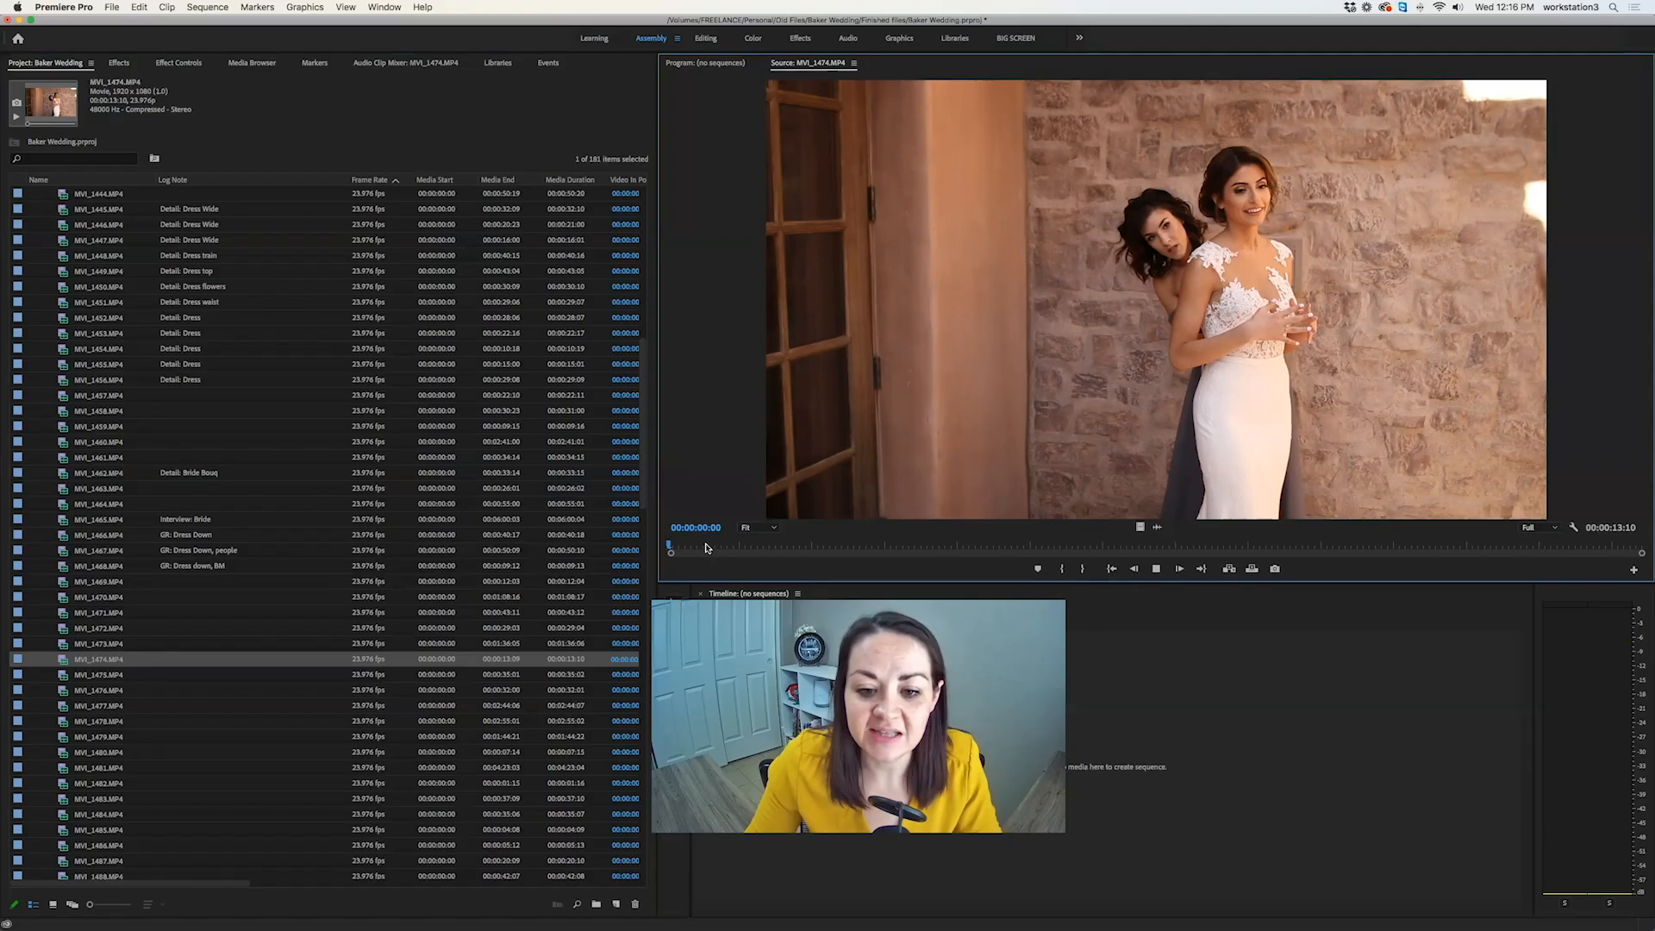
pyautogui.press('space')
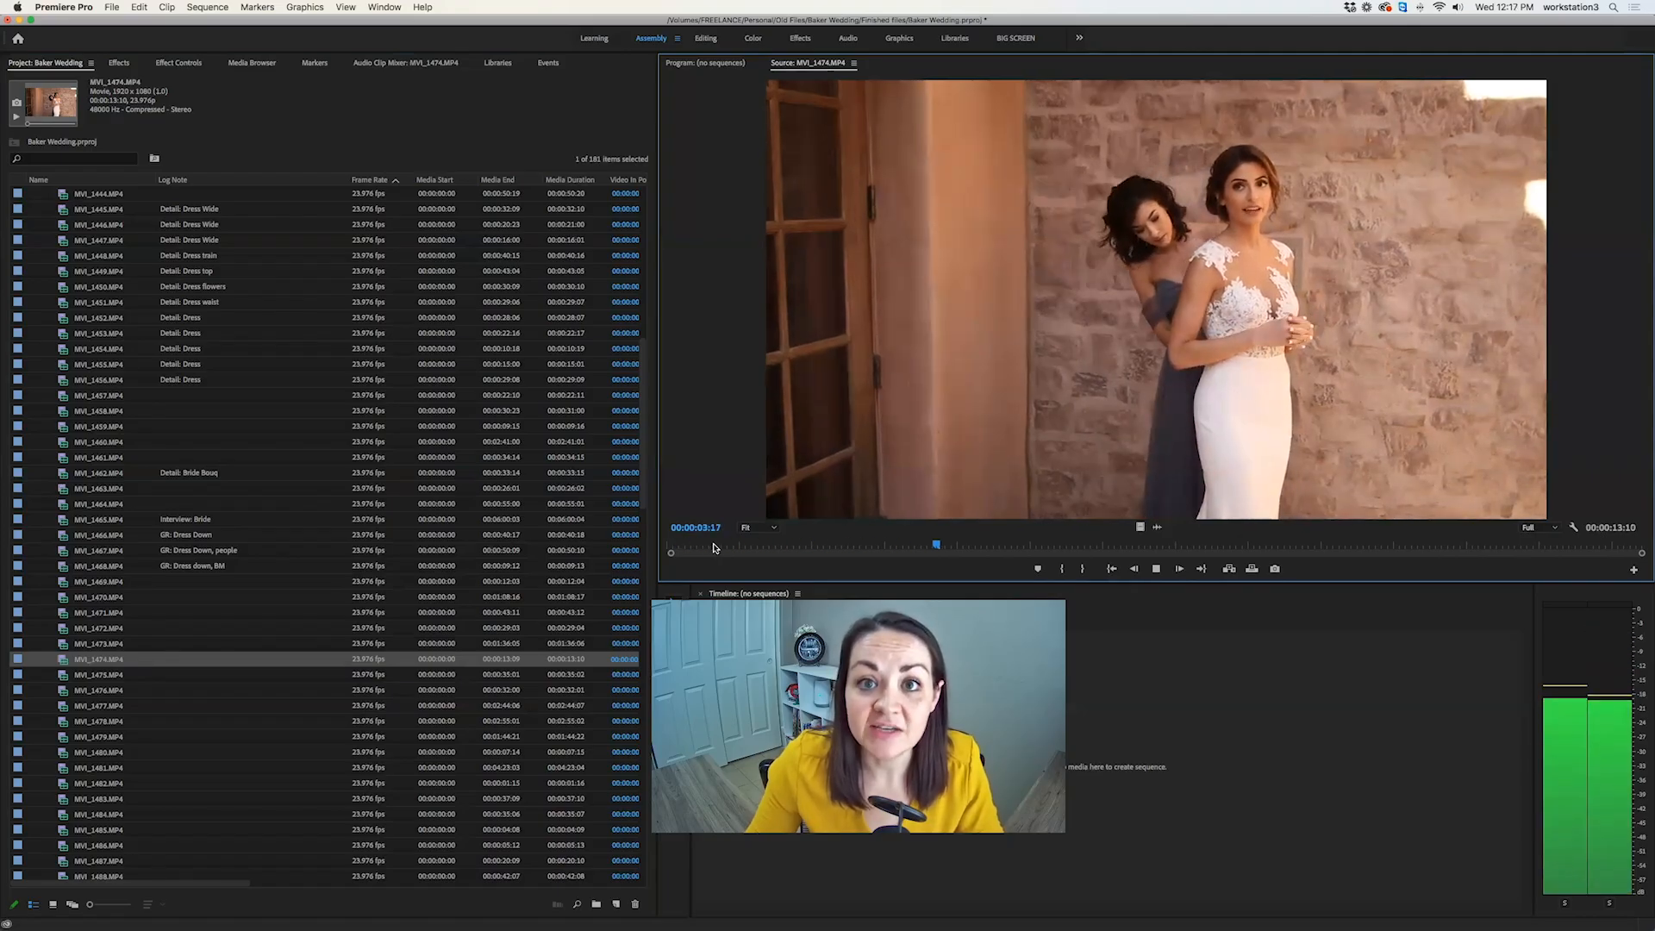
pyautogui.press('space')
pyautogui.moveTo(1000, 545); pyautogui.dragTo(1383, 544)
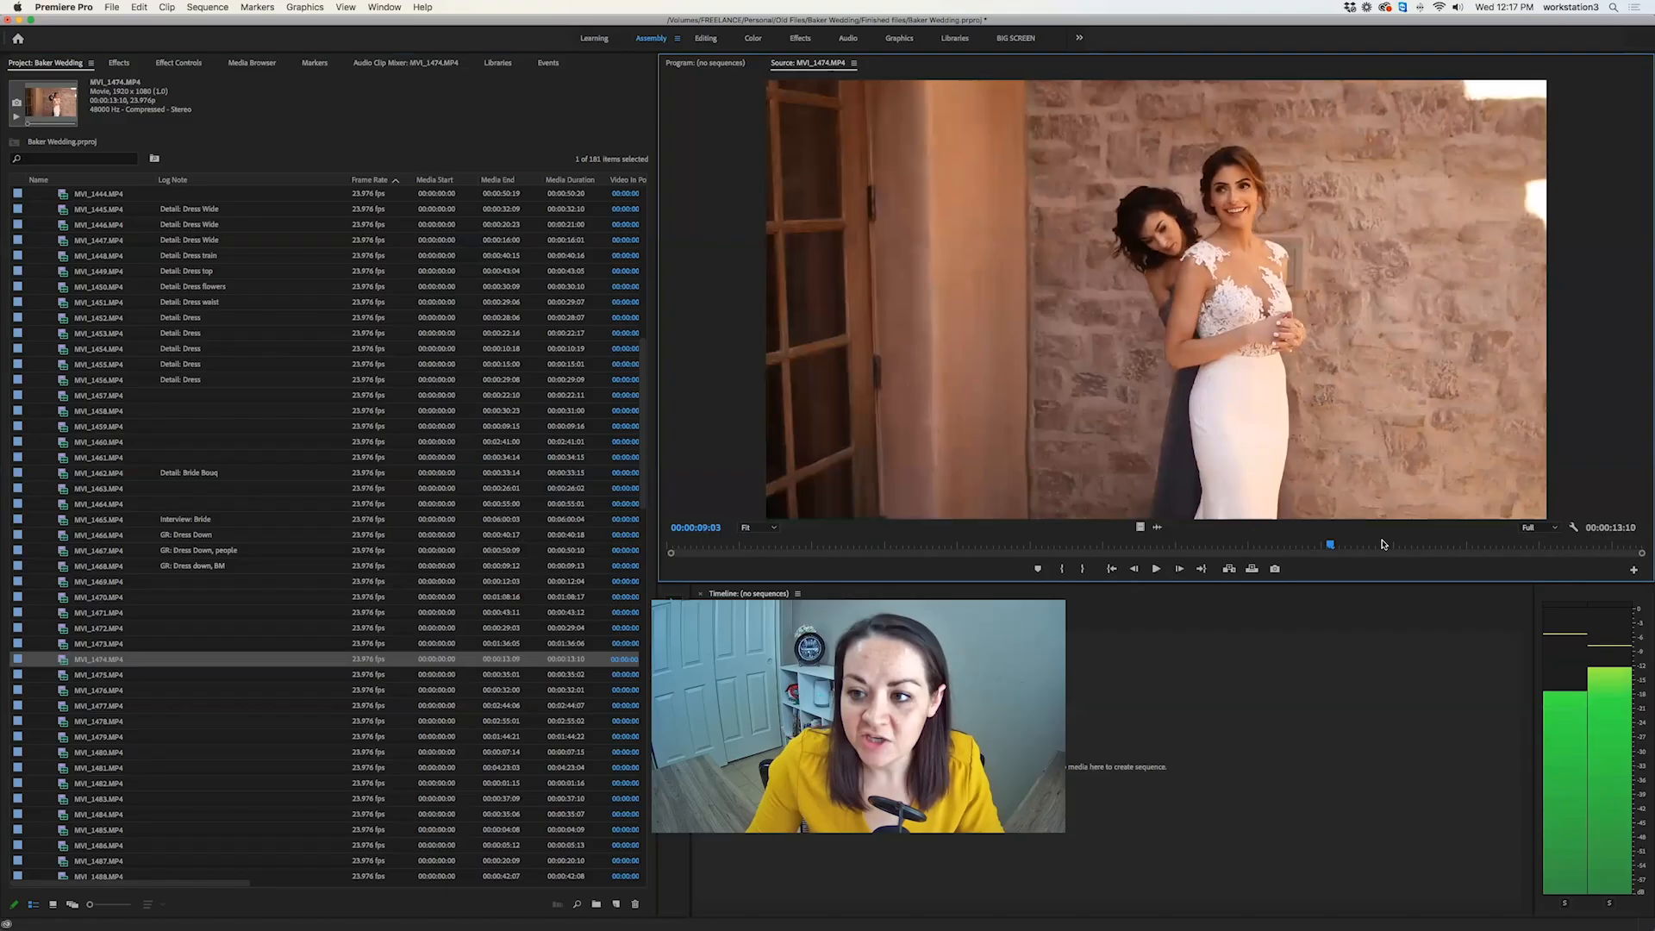
pyautogui.press('Down')
pyautogui.moveTo(740, 547); pyautogui.dragTo(1637, 524)
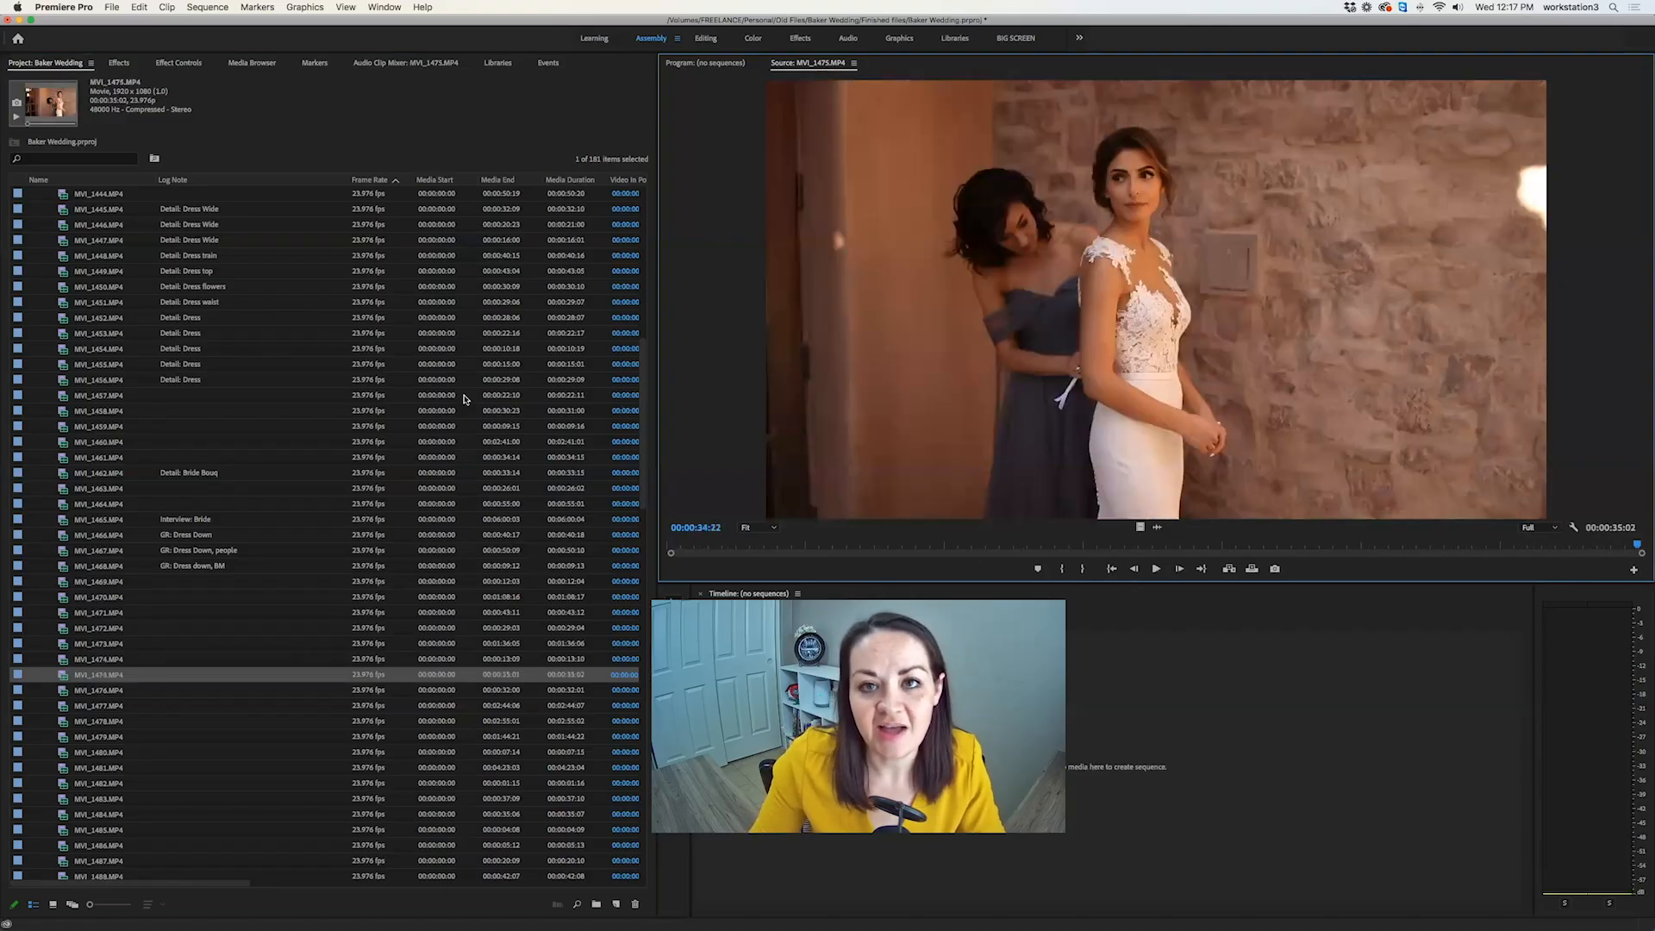
# Open MVI_1481.MP4, enter "First Look: Wide" as its log note and scrub through the clip.
pyautogui.scroll(-3, 58, 655)
pyautogui.click(62, 642)
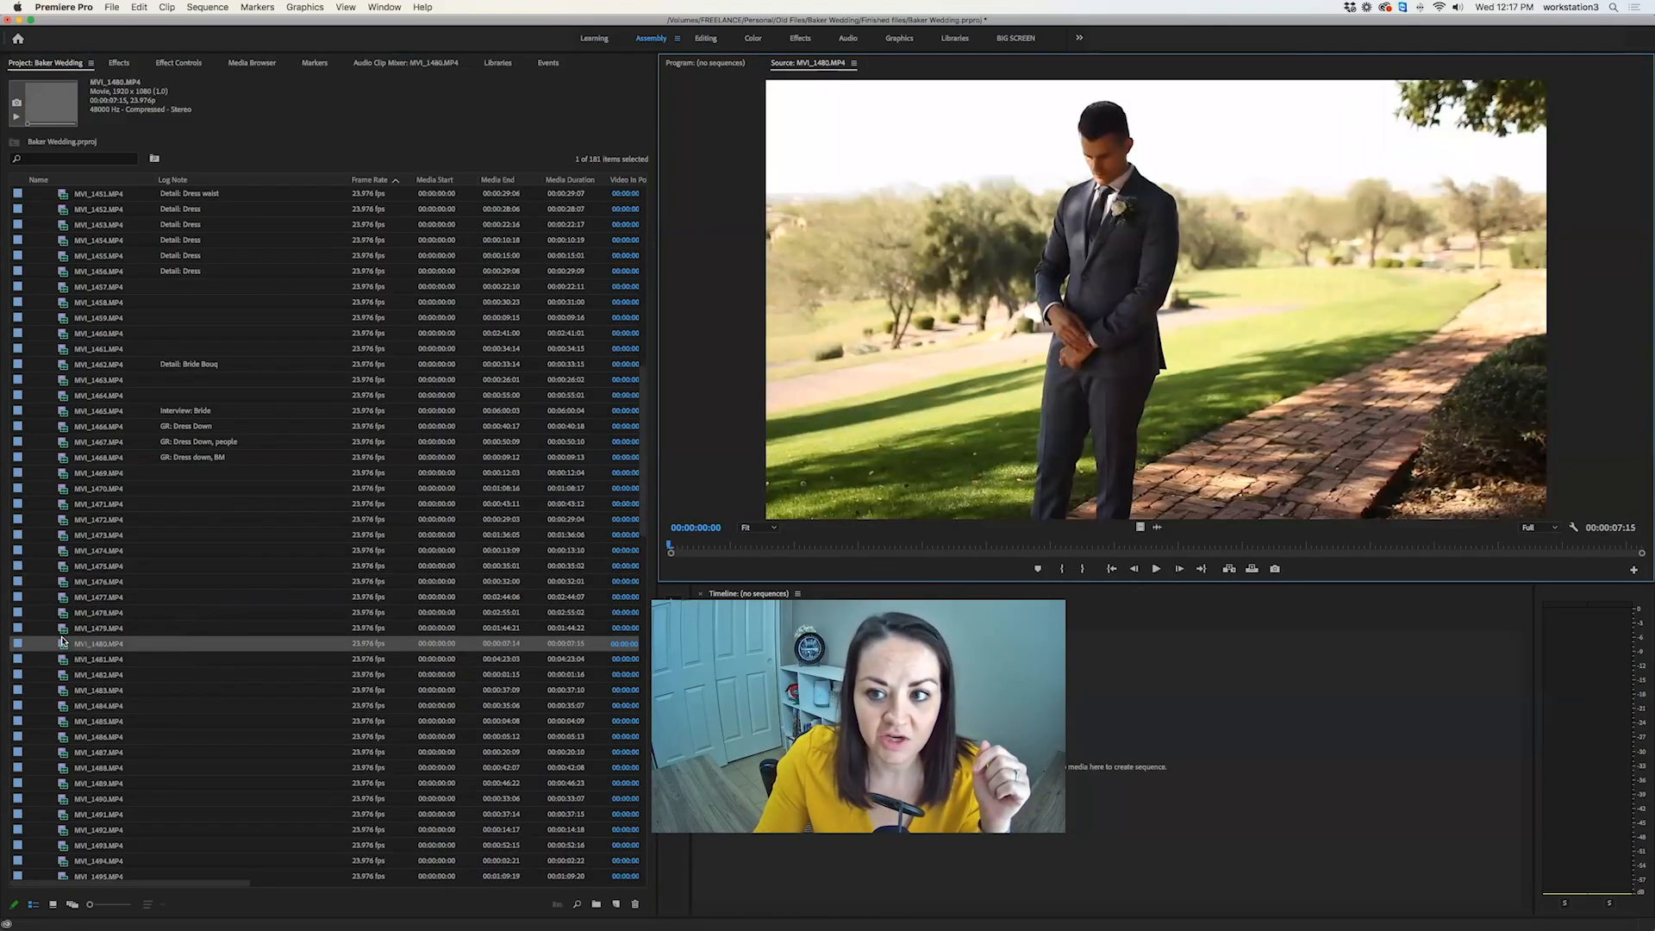
pyautogui.click(60, 658)
pyautogui.click(250, 659)
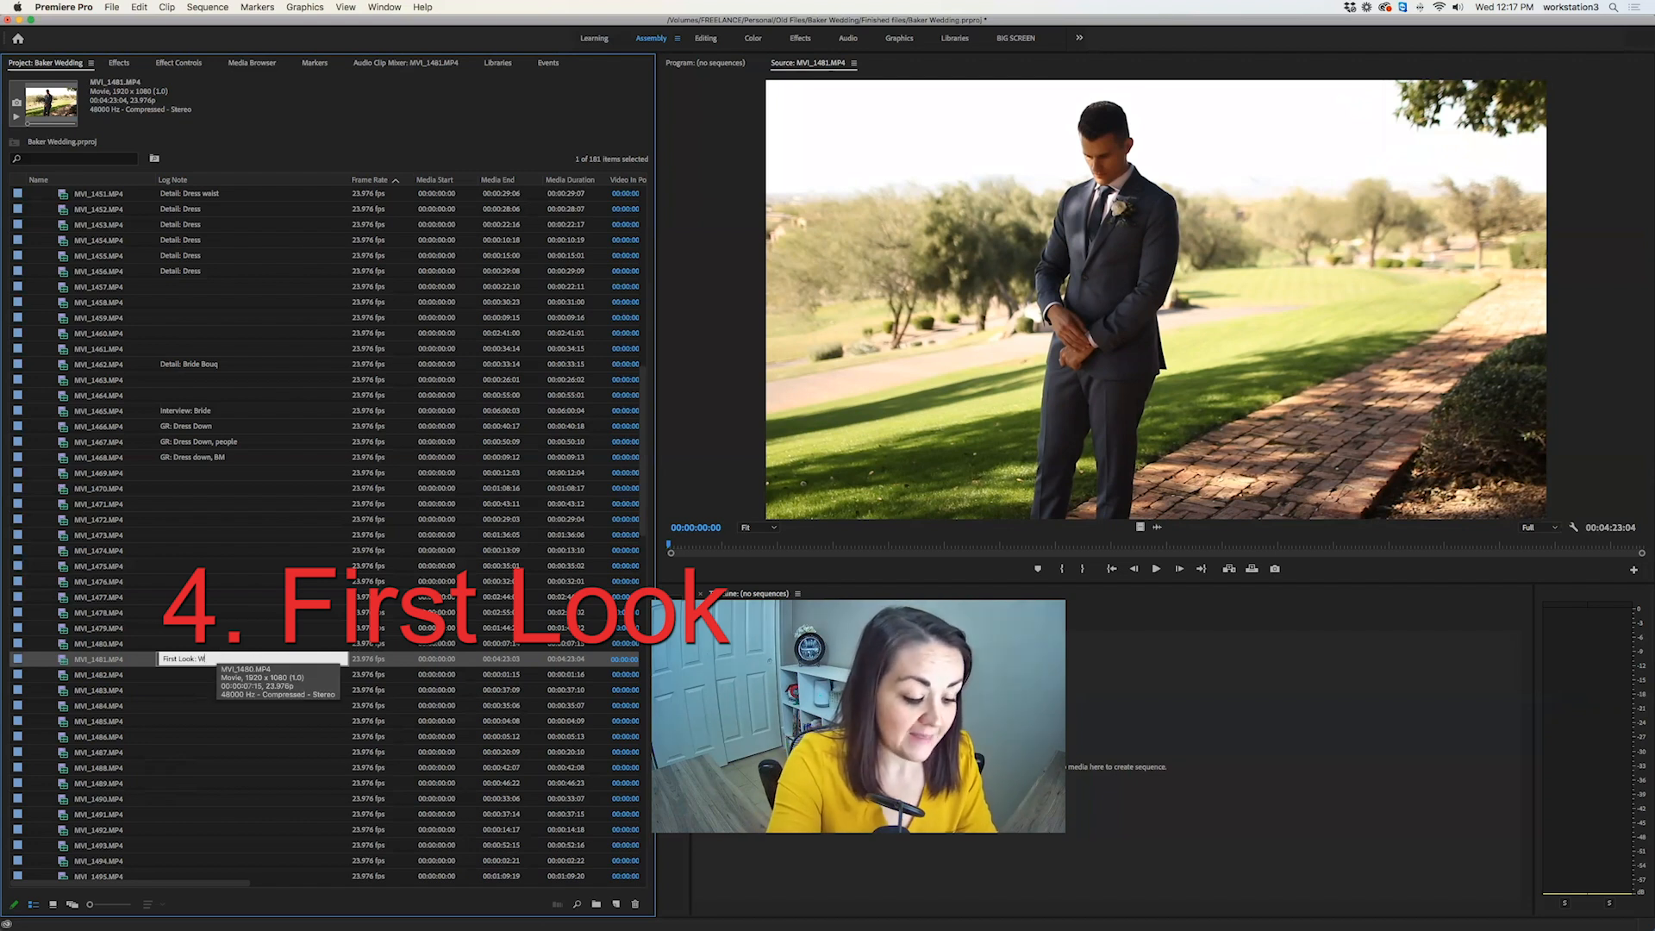
pyautogui.press('Return')
pyautogui.moveTo(746, 547); pyautogui.dragTo(1119, 552)
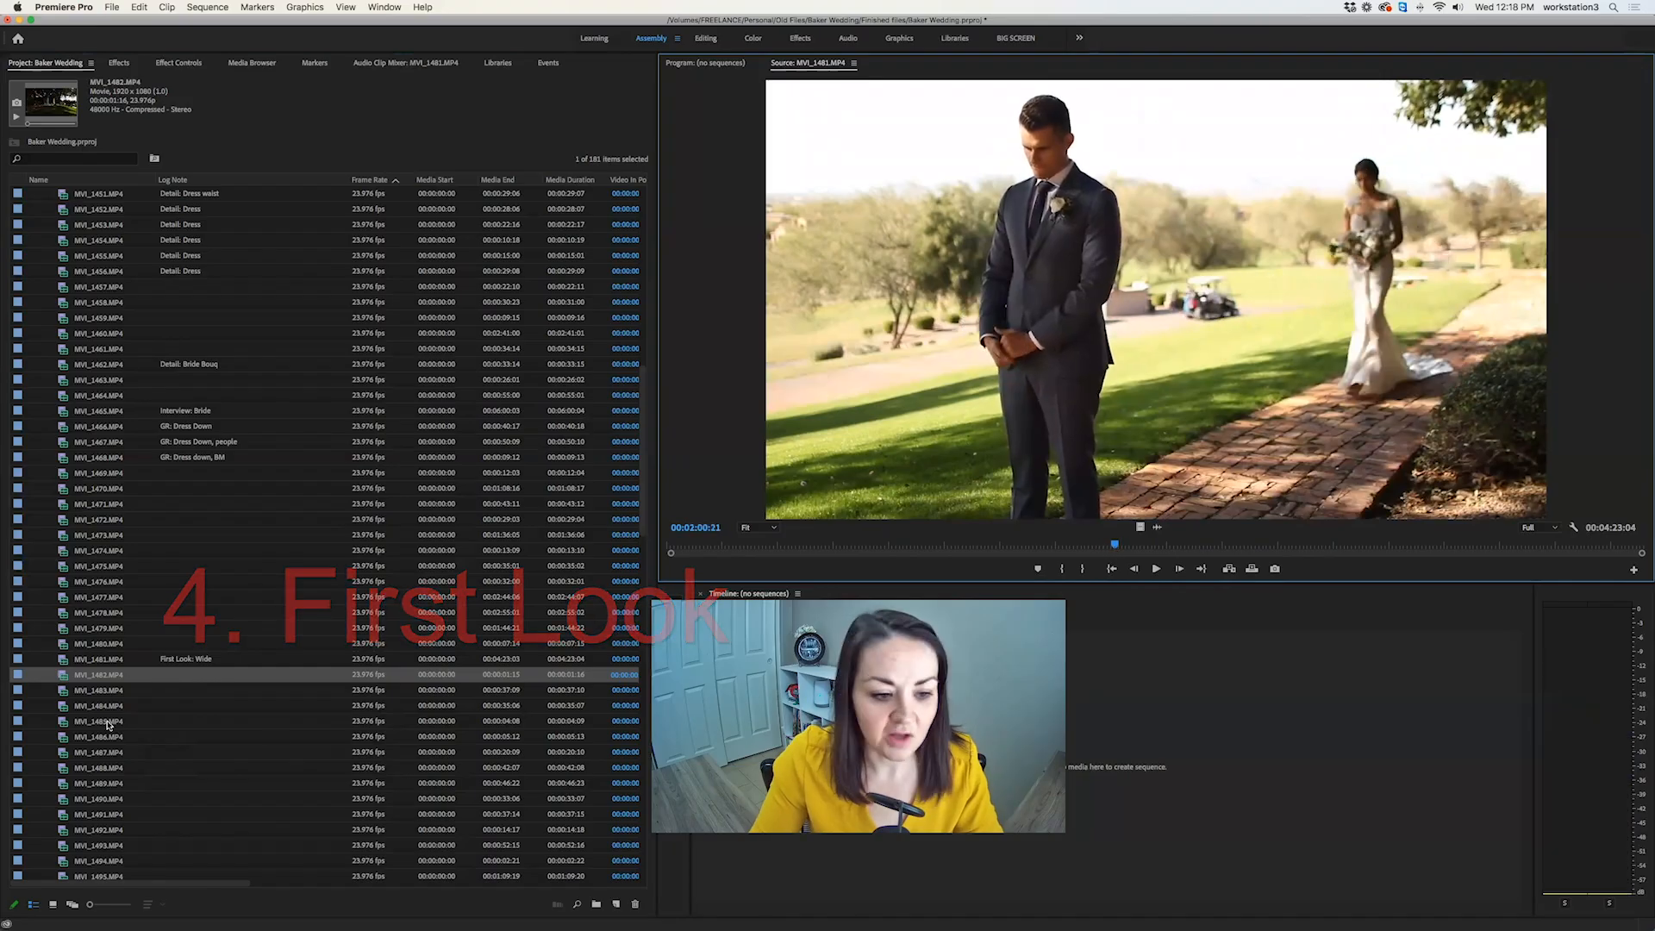
# Play through MVI_1482.MP4 and delete this very short clip from the project.
pyautogui.doubleClick(62, 677)
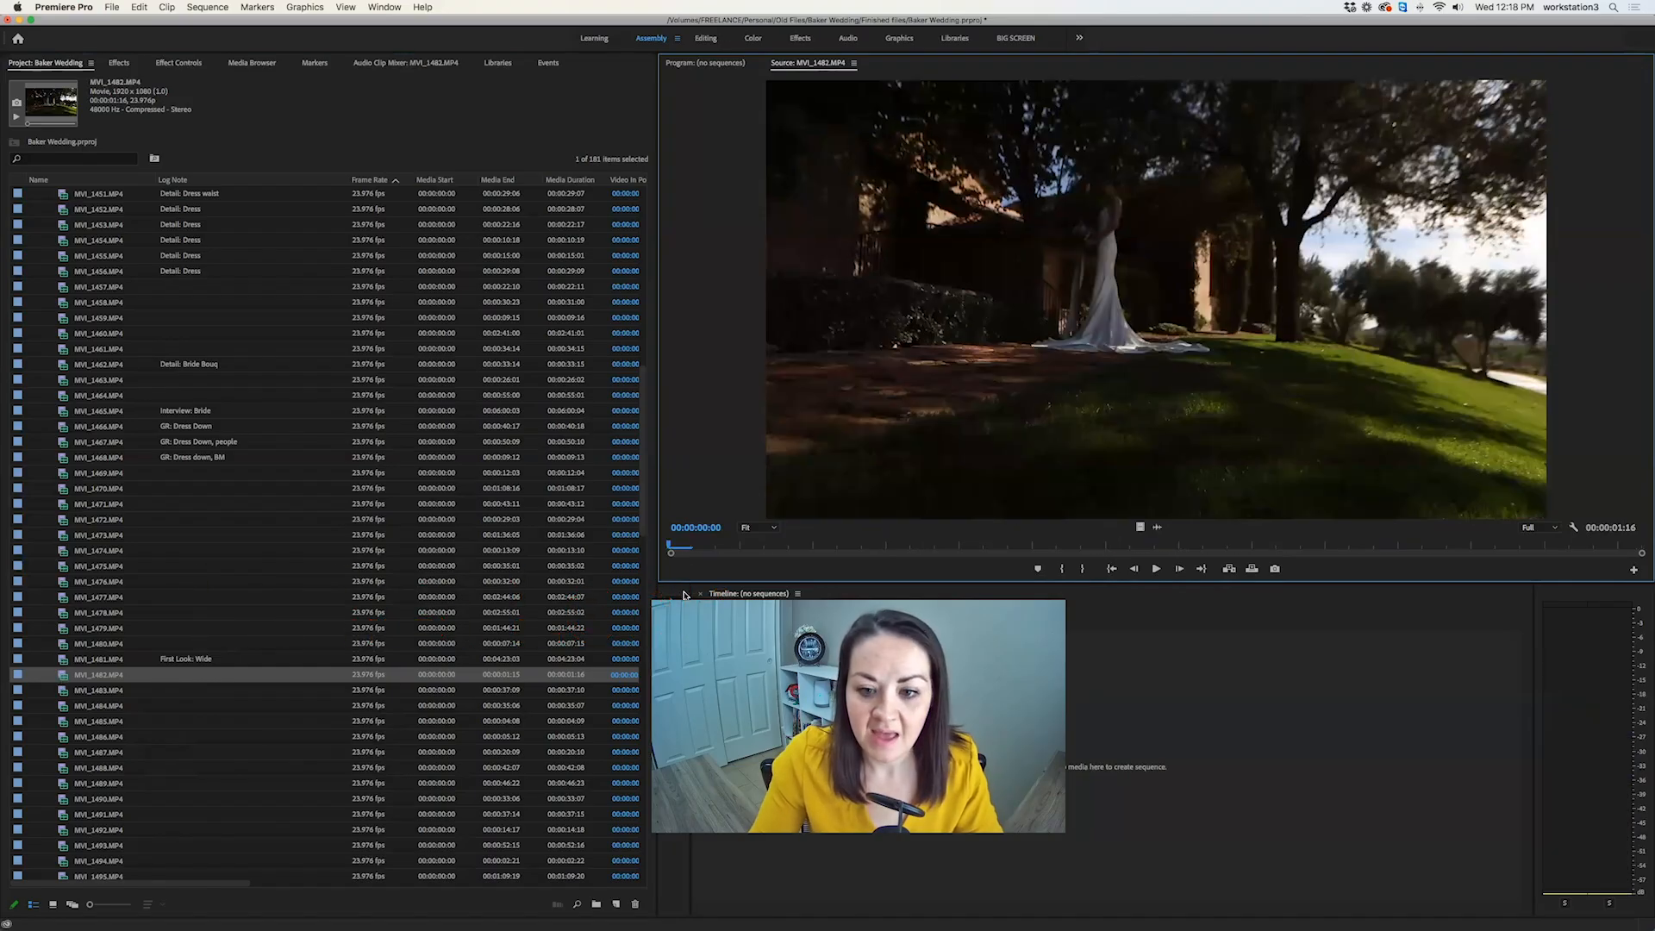
pyautogui.press('space')
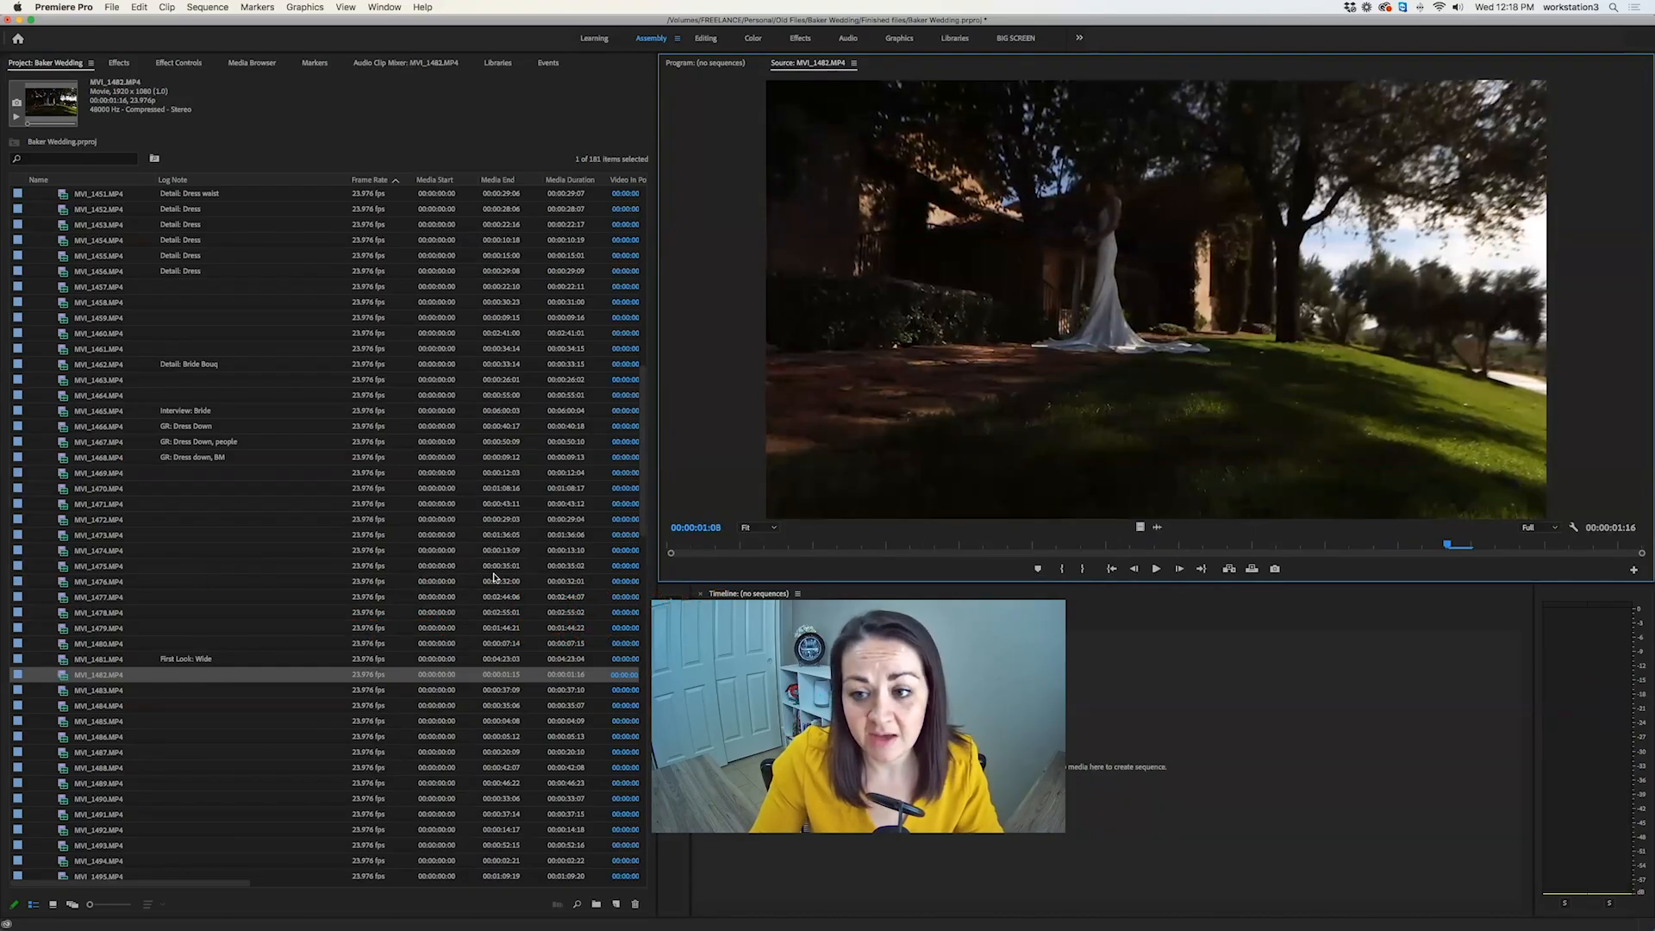
pyautogui.click(678, 545)
pyautogui.press('space')
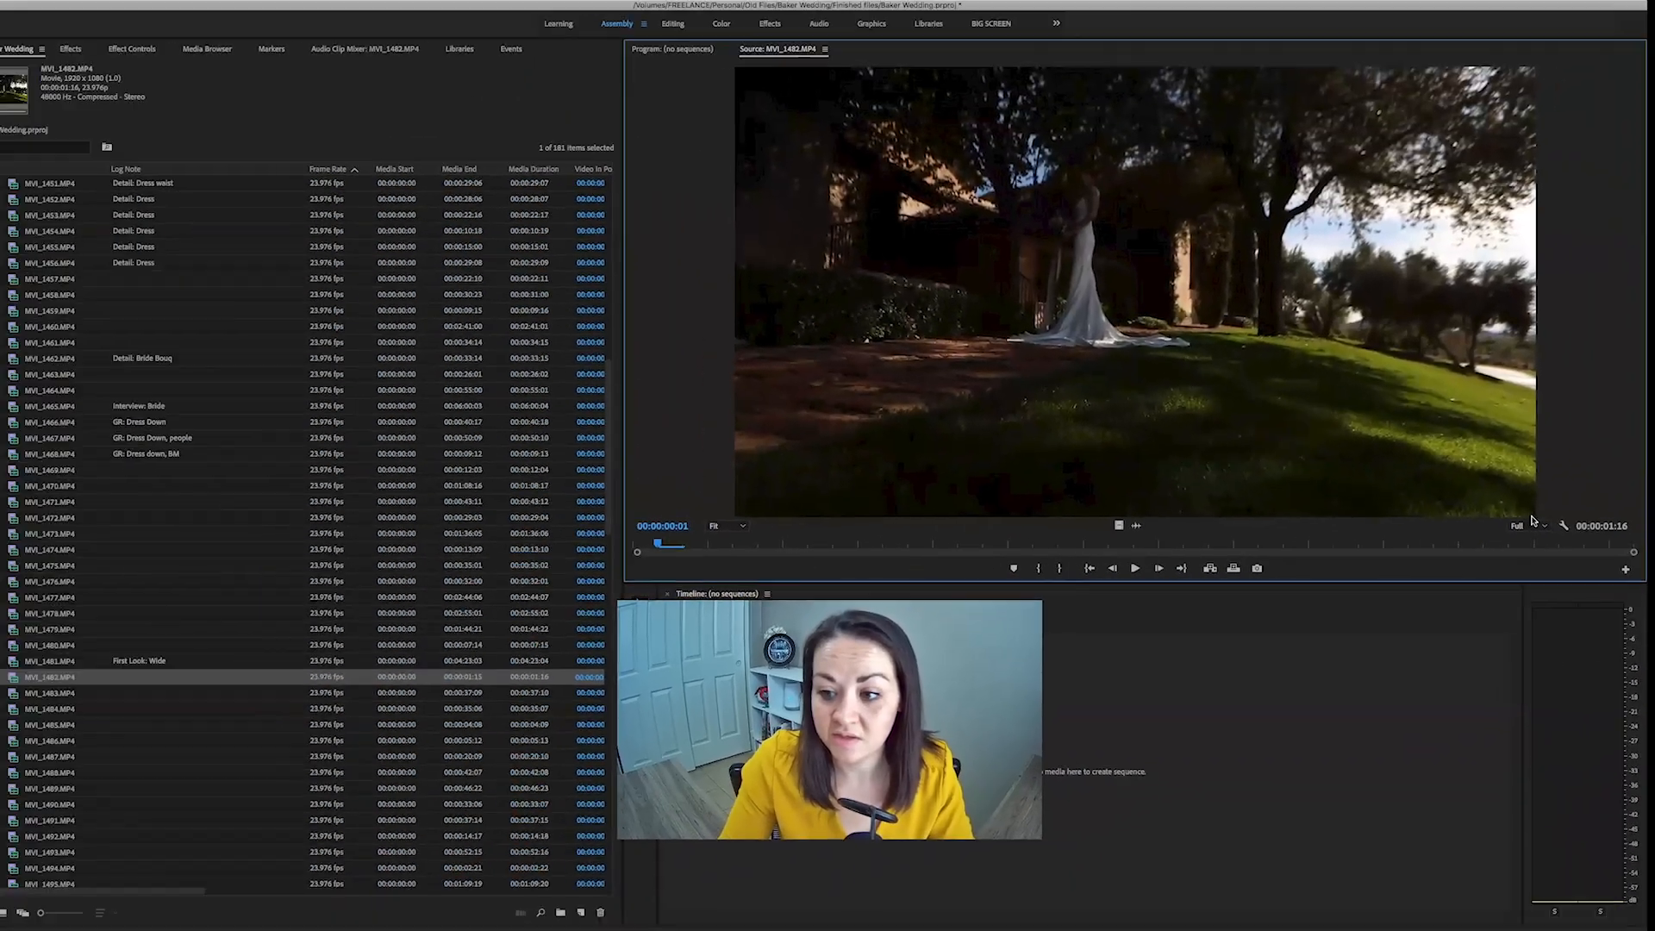
pyautogui.press('space')
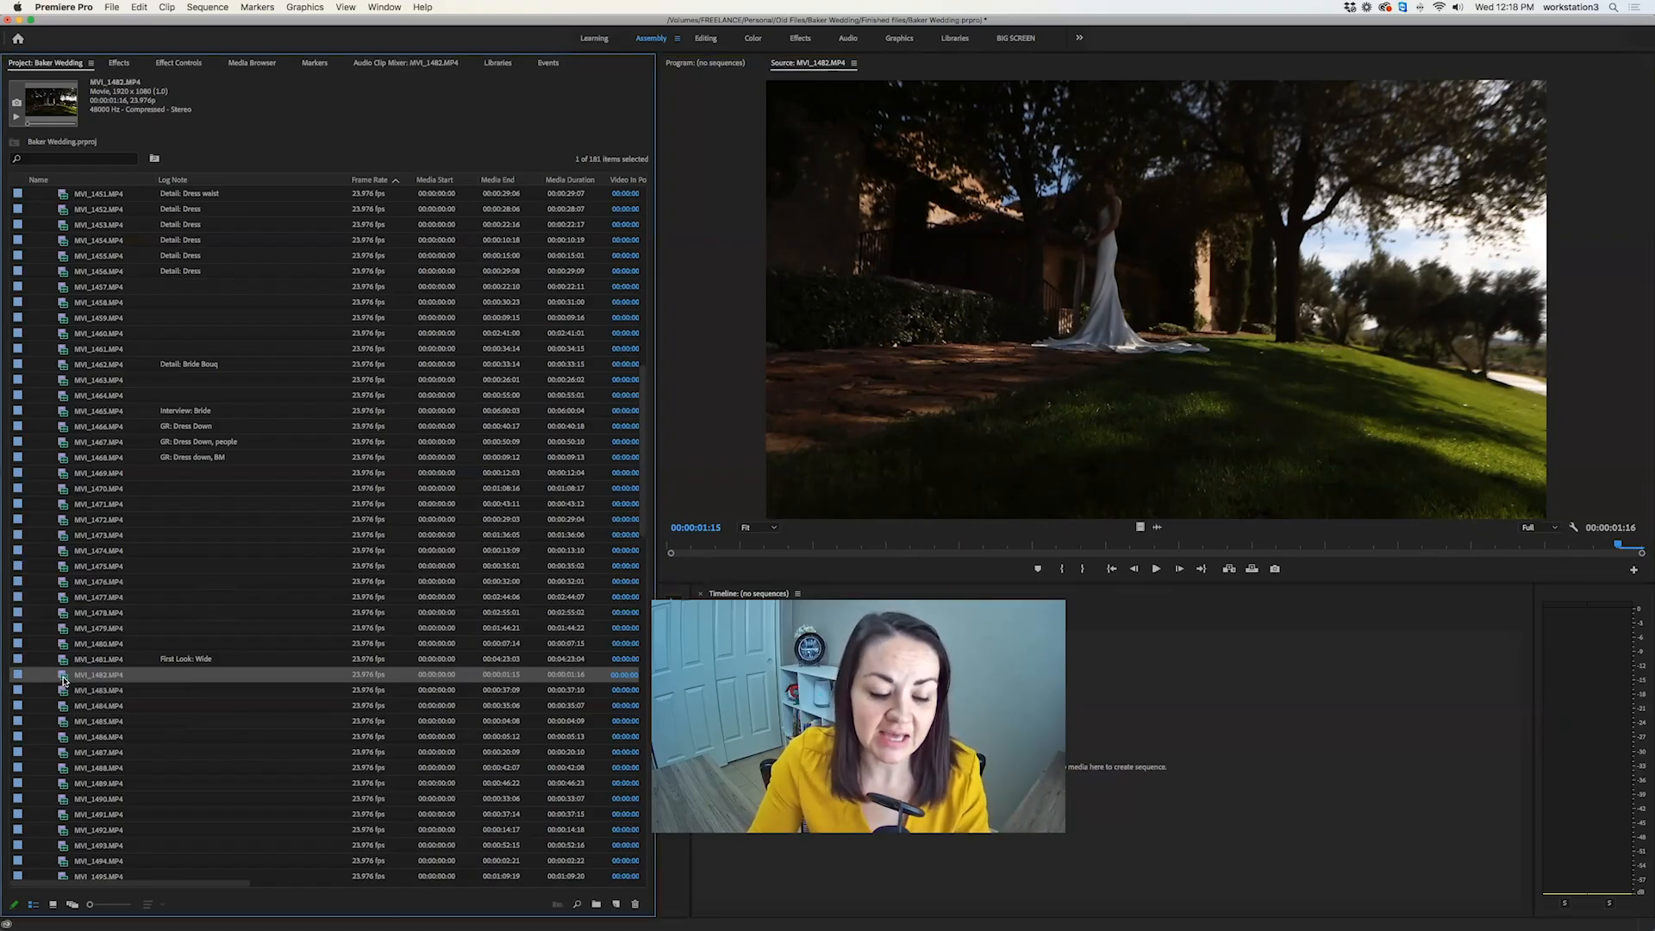
pyautogui.press('Delete')
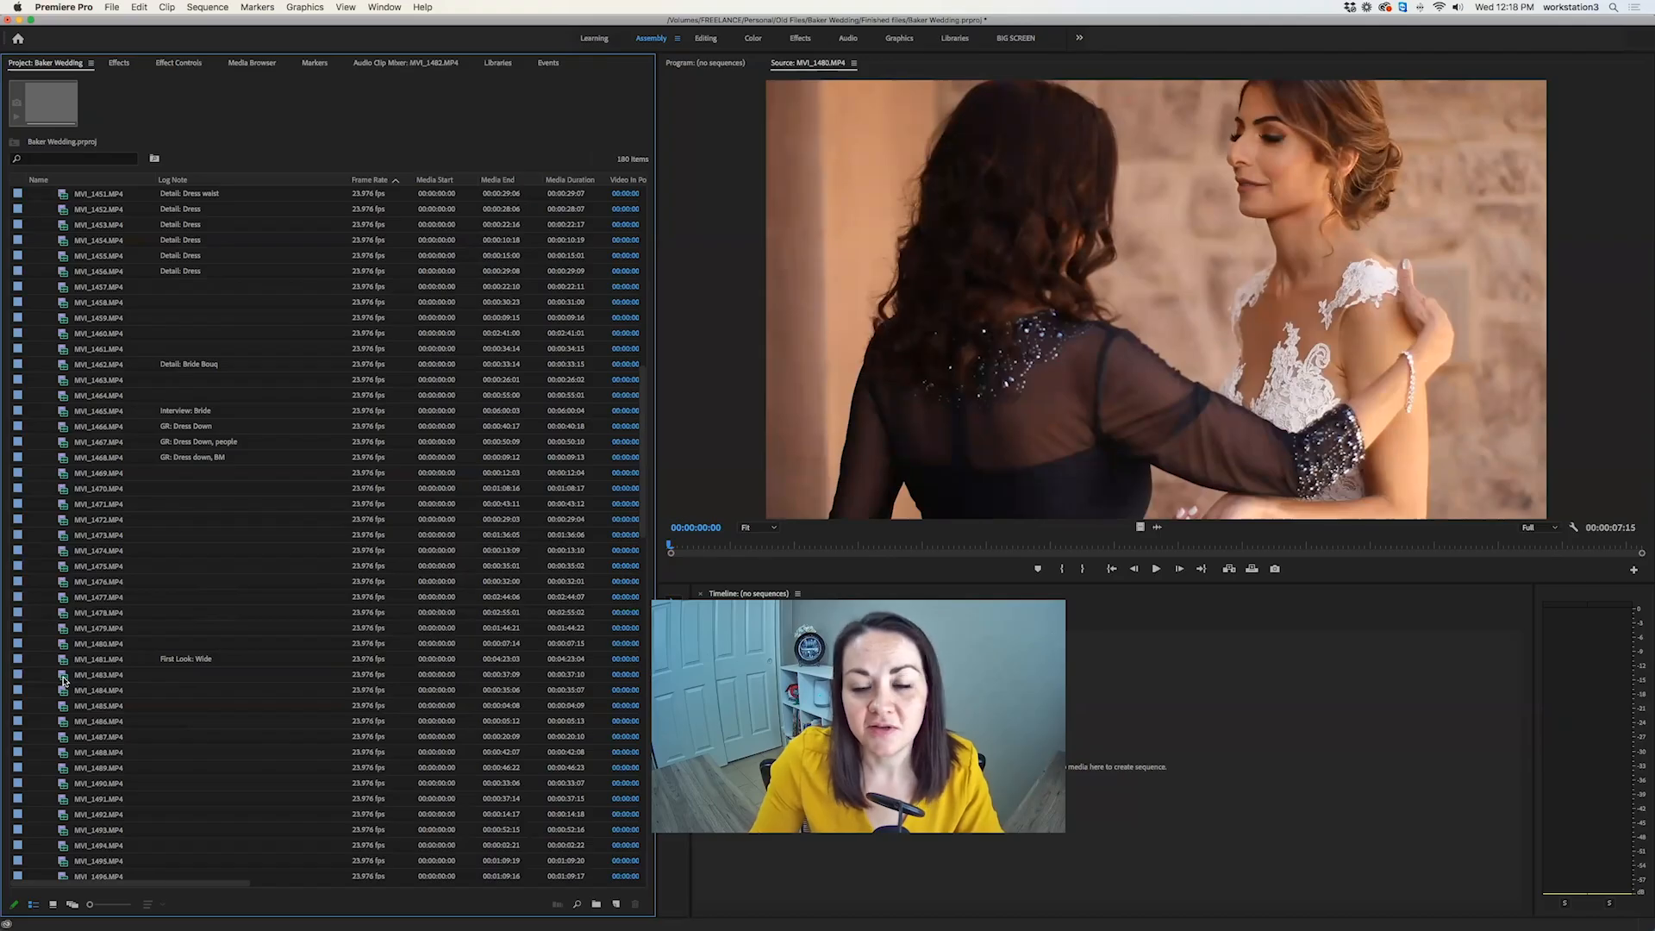
# Open MVI_1483.MP4, scrub through the footage and enter "PS: Bride Wide" as its log note.
pyautogui.doubleClick(63, 681)
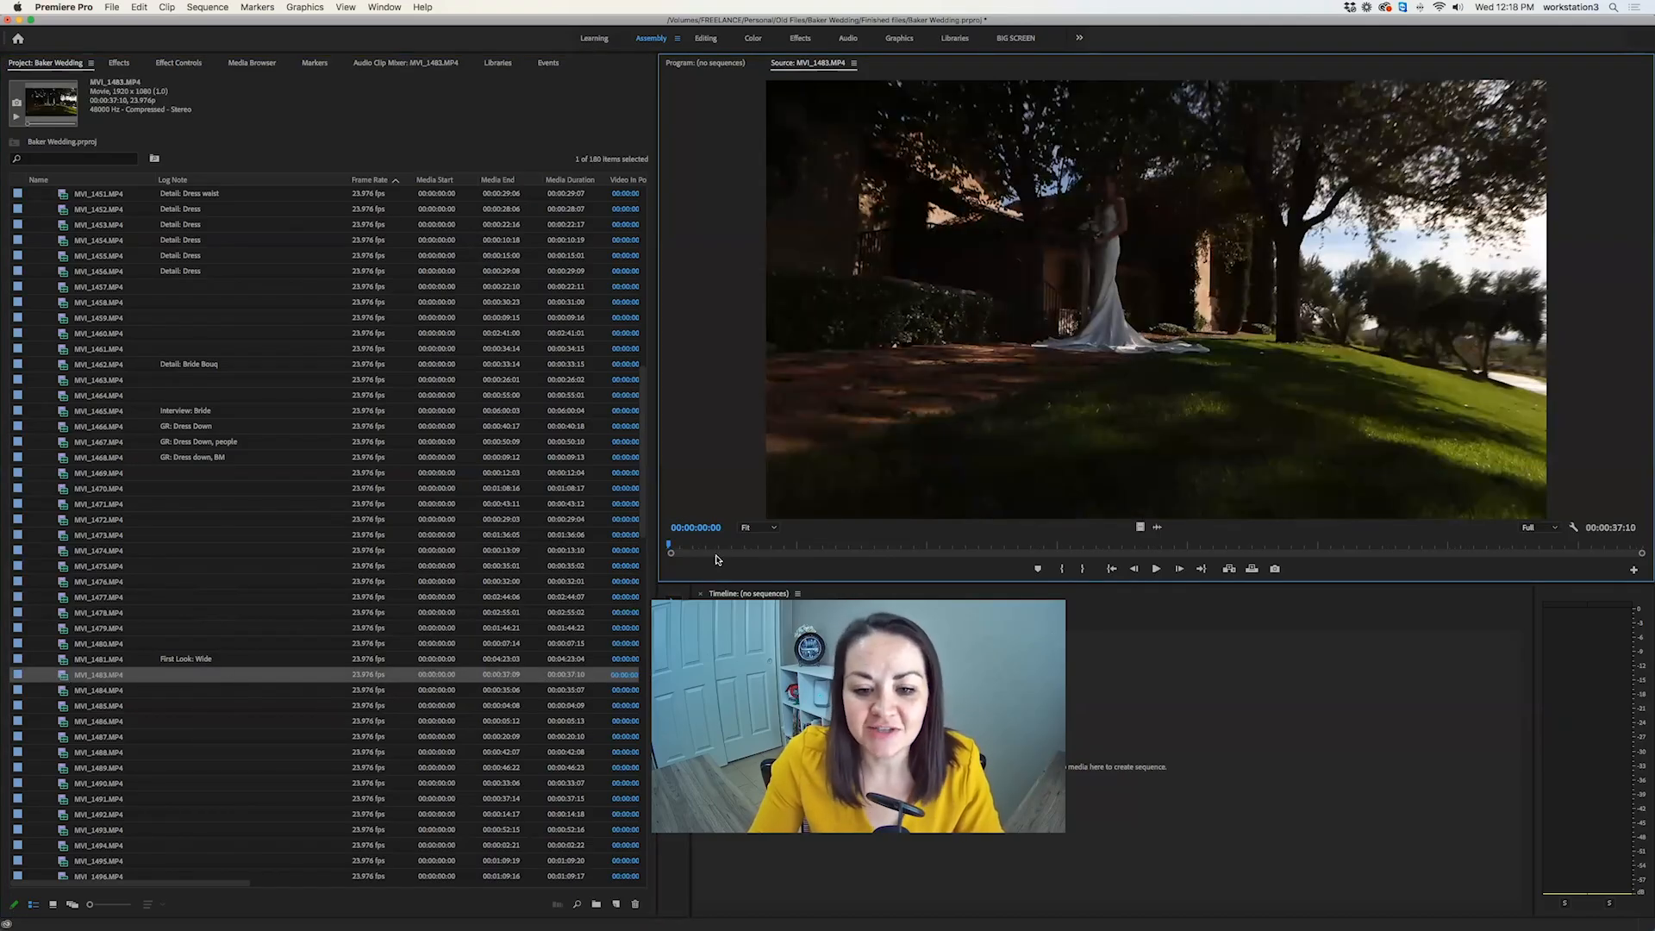
pyautogui.click(691, 546)
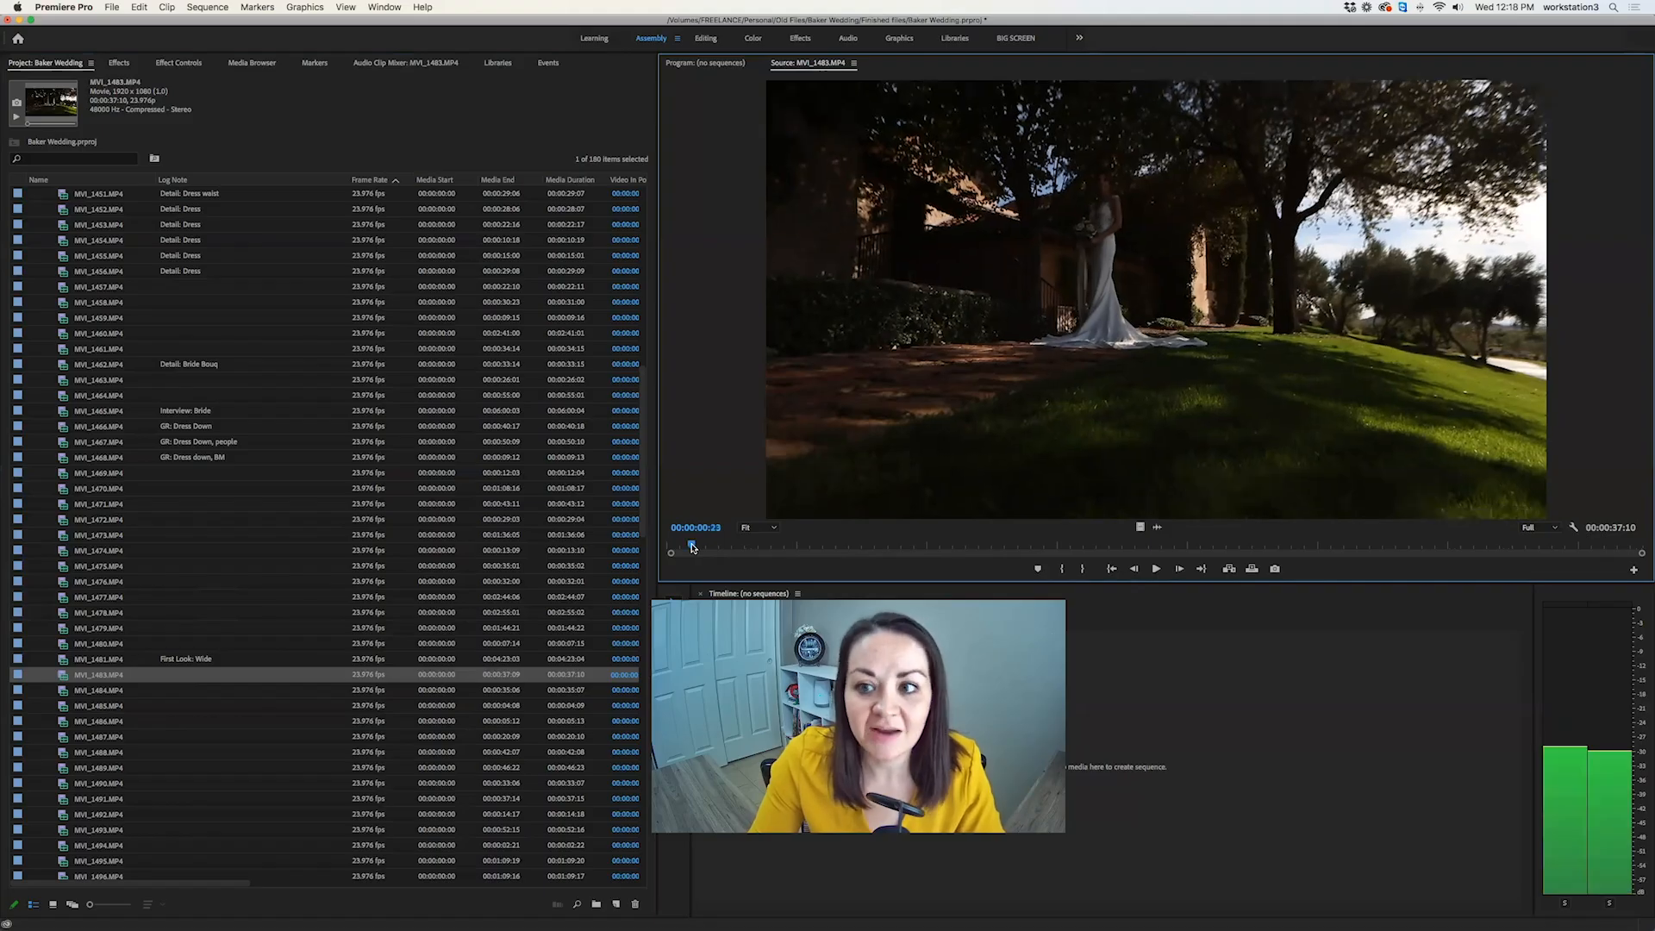
pyautogui.moveTo(691, 546); pyautogui.dragTo(1117, 548)
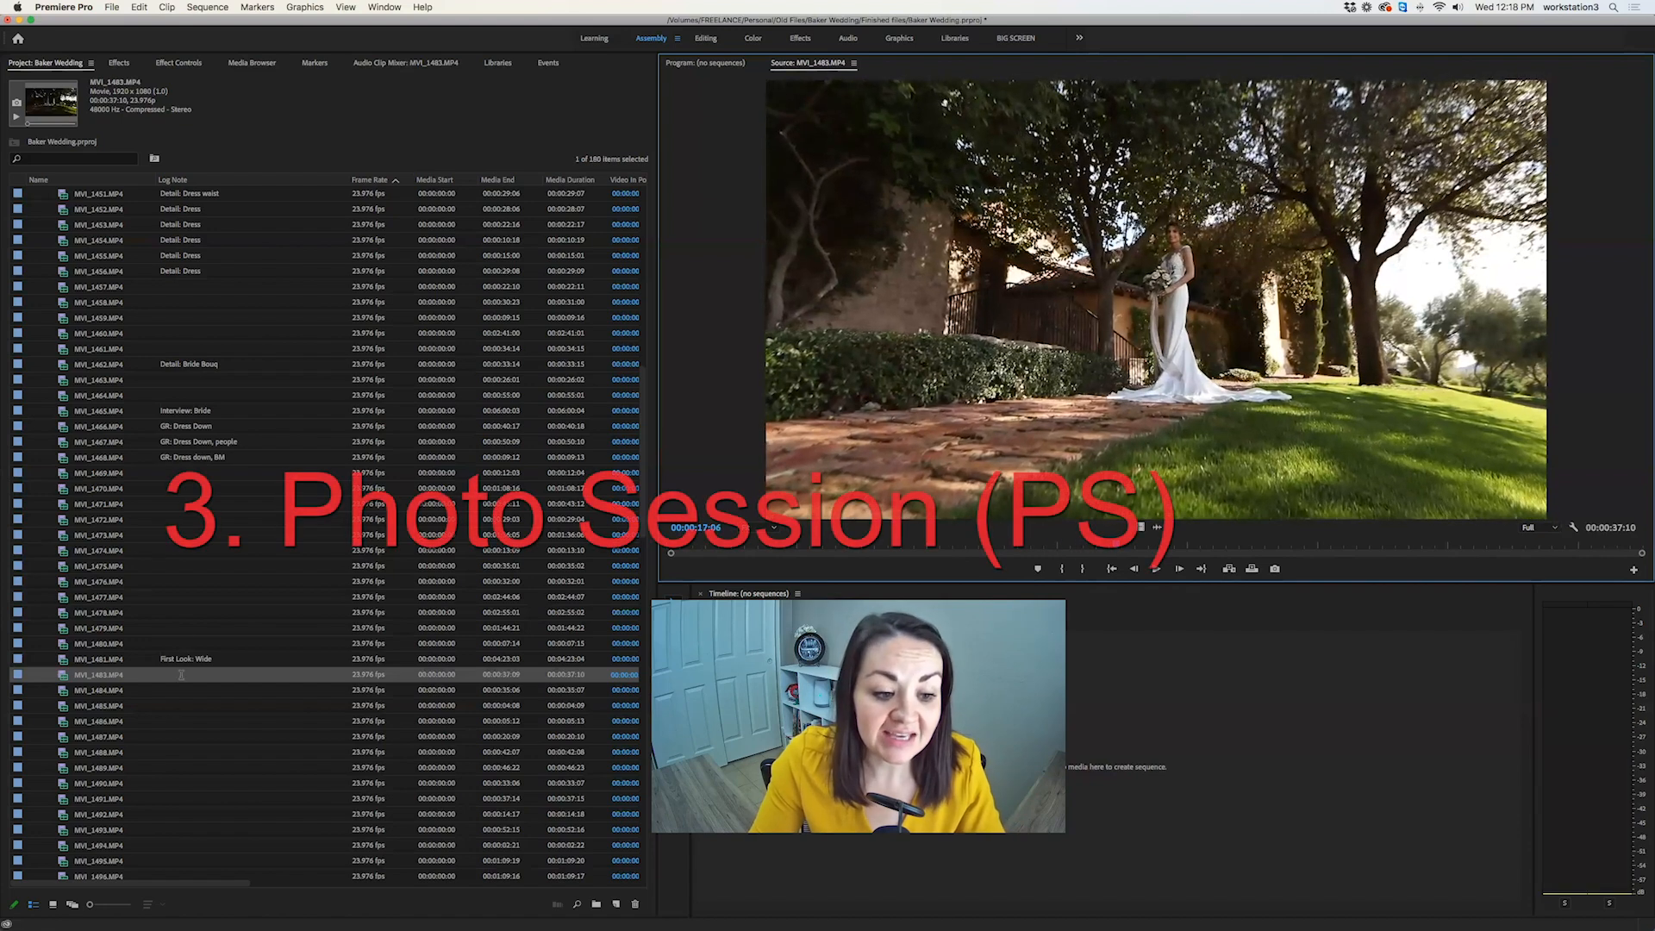
pyautogui.click(250, 673)
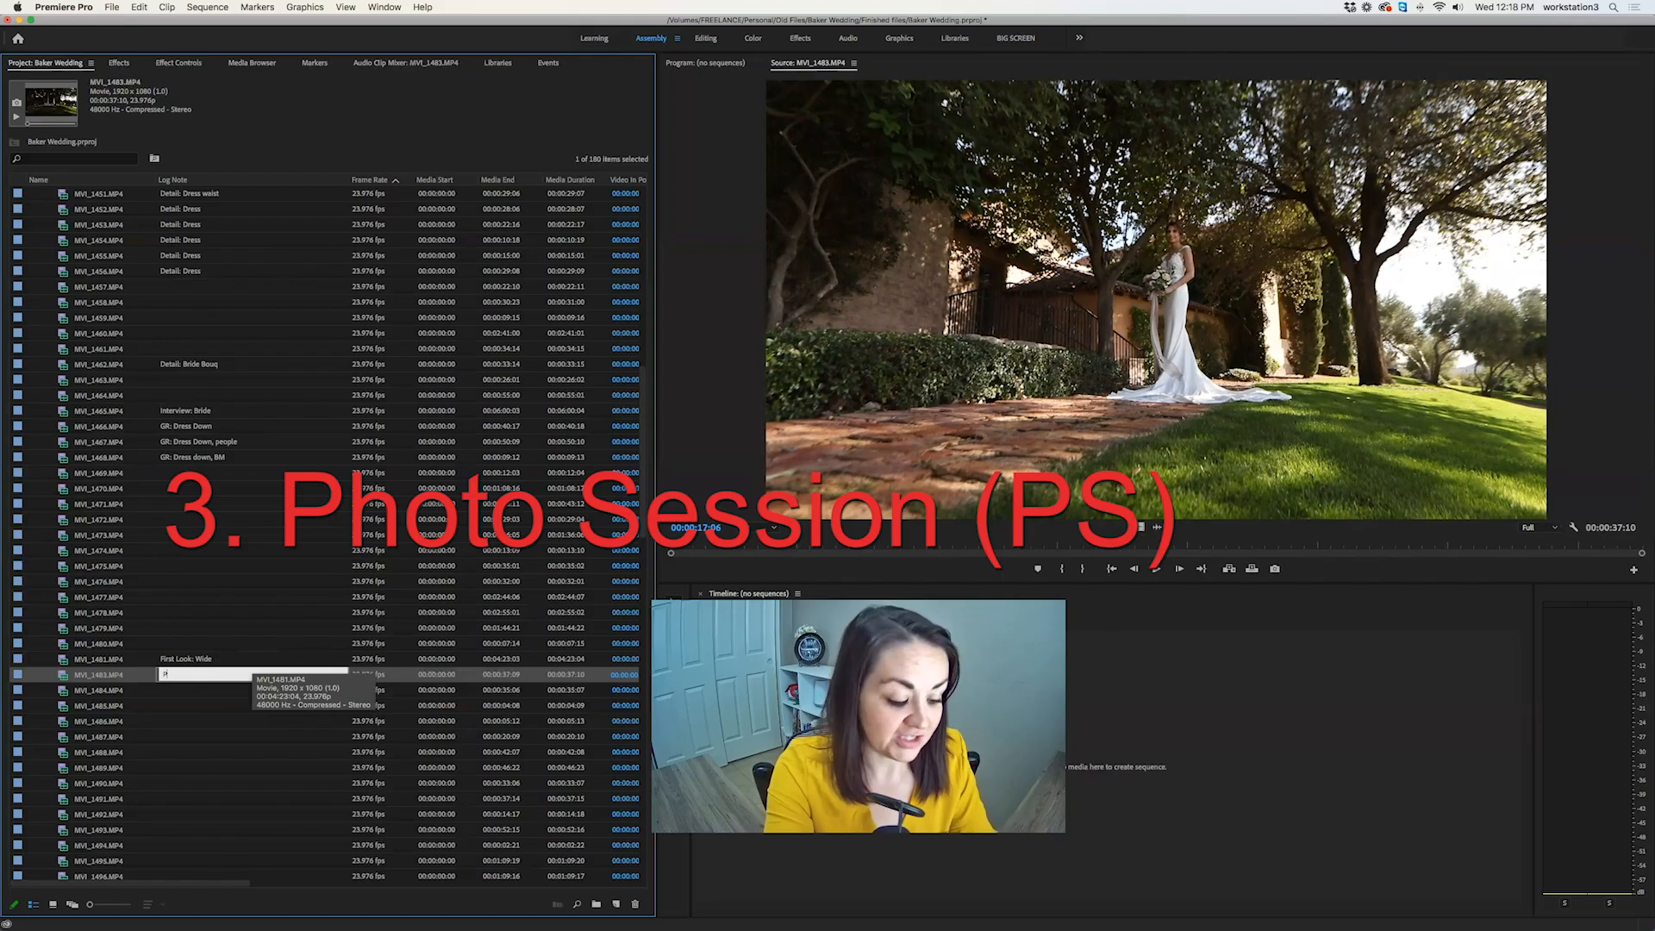
pyautogui.write('PS:')
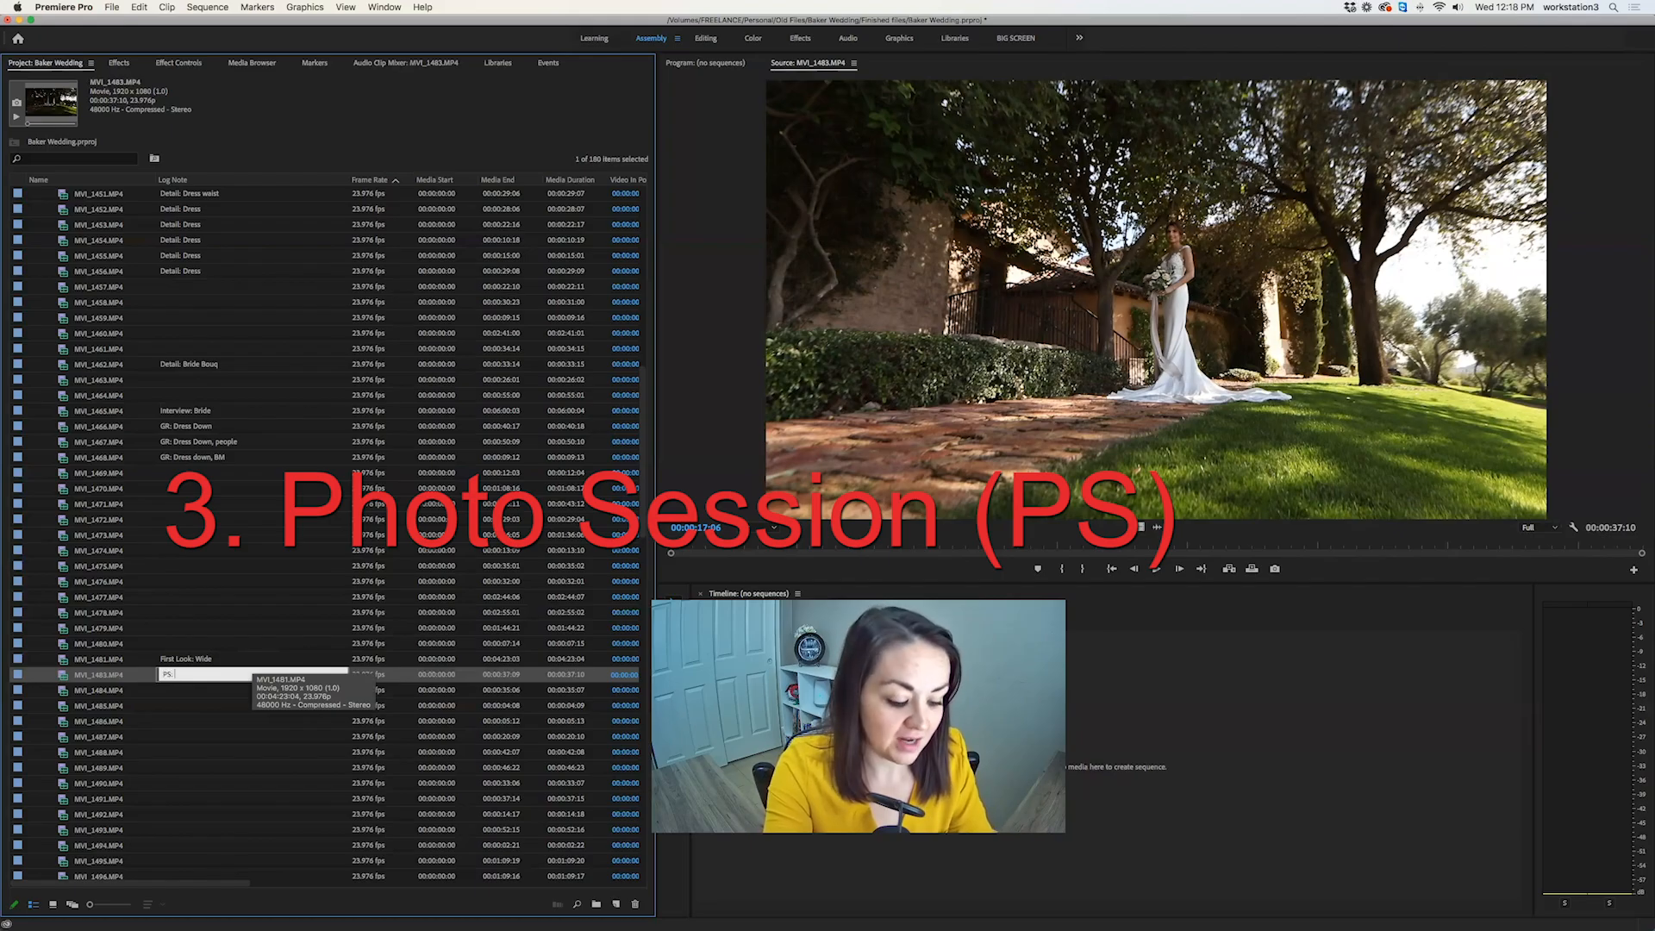
pyautogui.write(' Bride Wi')
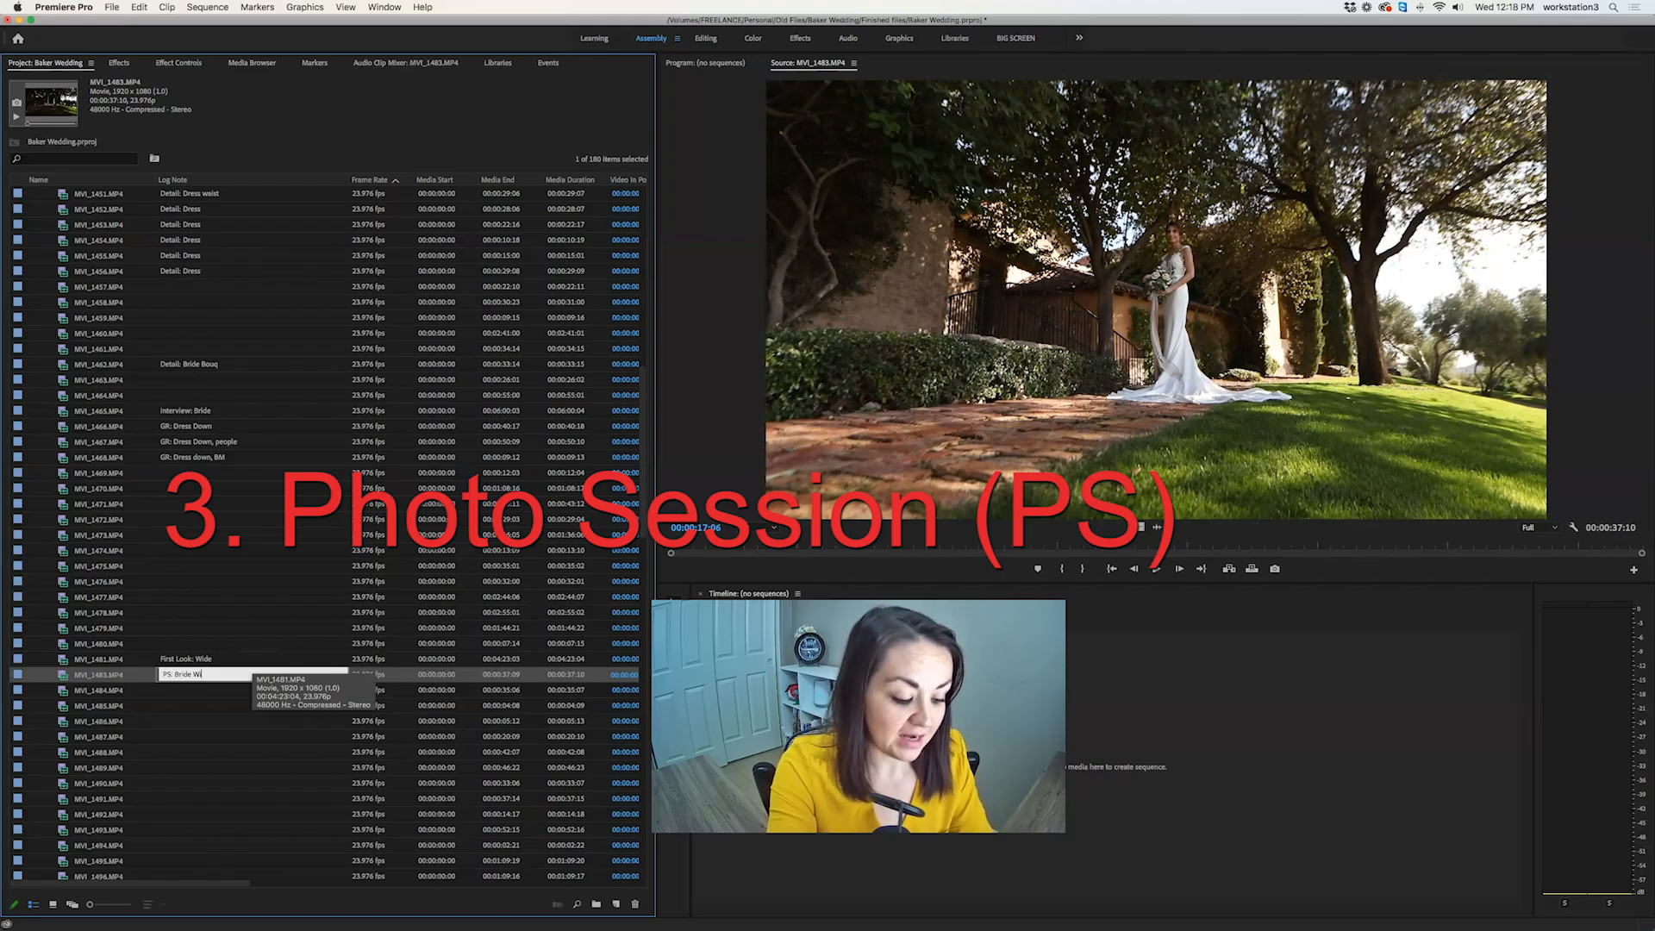
pyautogui.write('de')
pyautogui.press('Return')
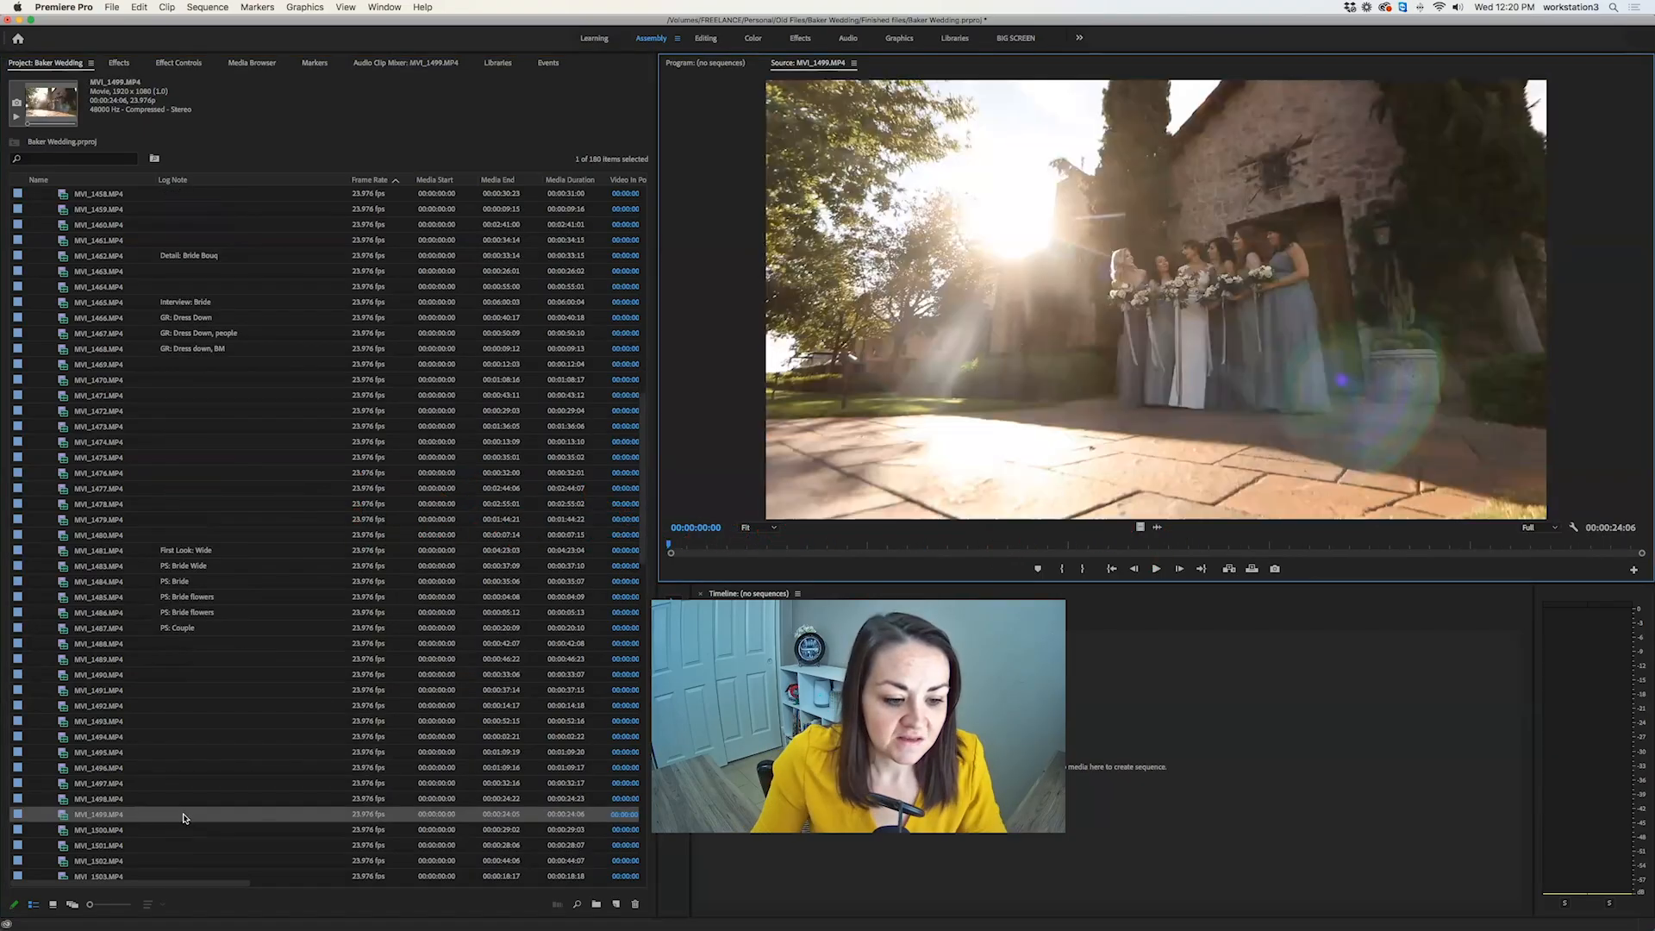
# Enter "PS: BM" as the log note for the bridesmaids clip MVI_1499.MP4.
pyautogui.click(183, 814)
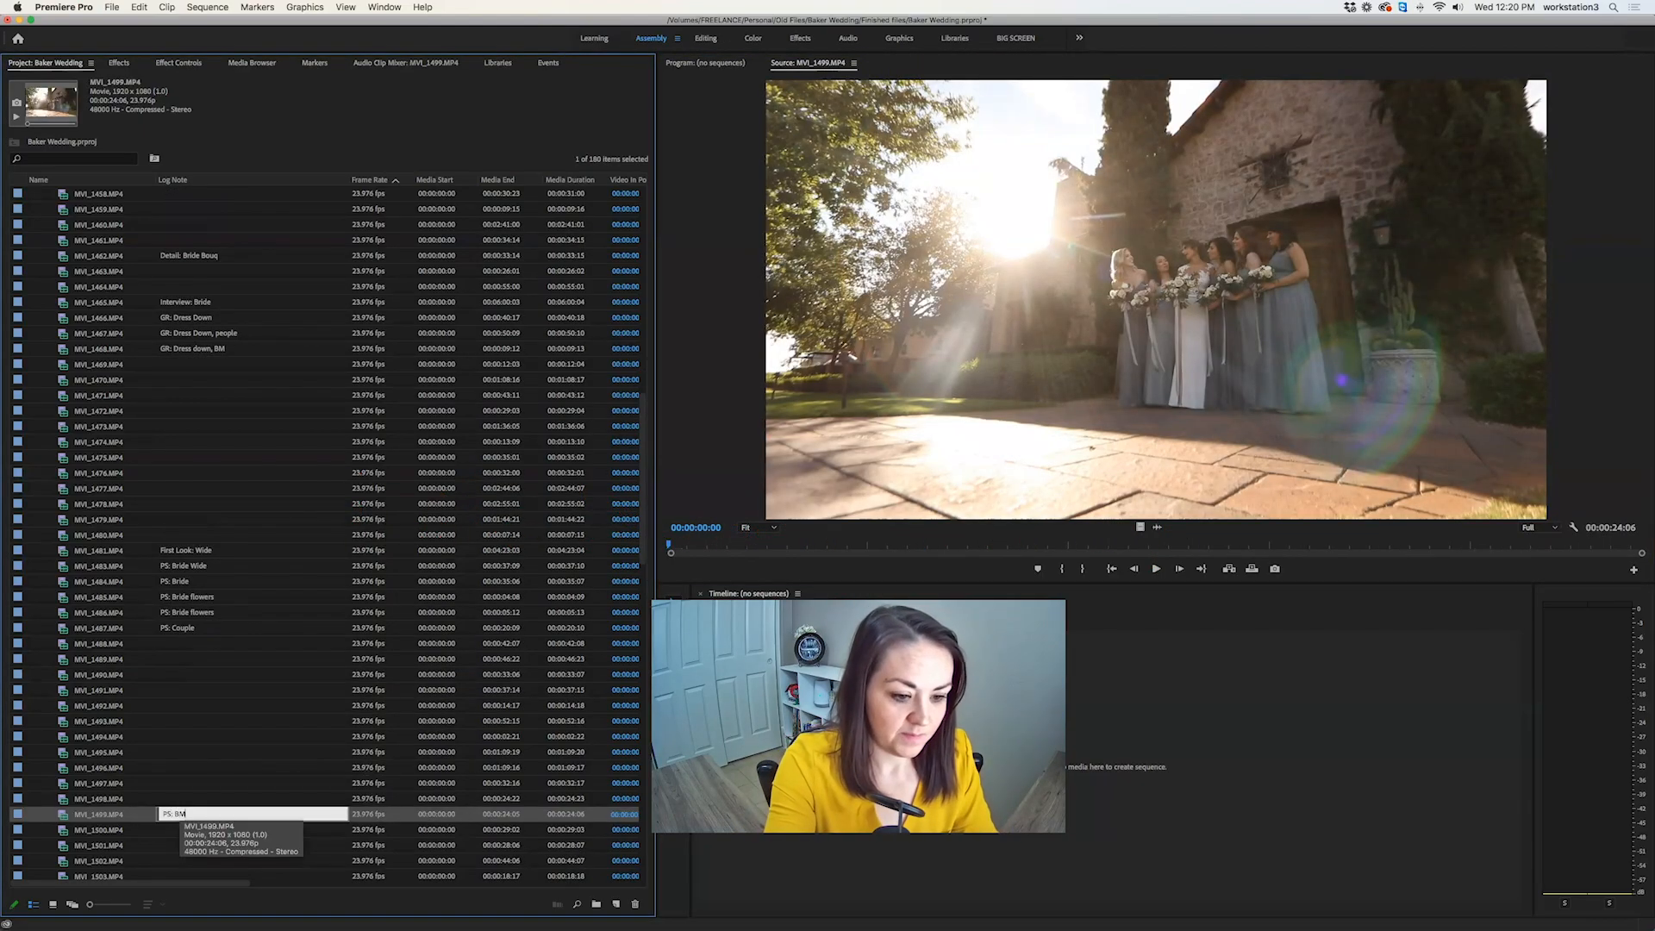
pyautogui.write('PS: BM')
pyautogui.press('Return')
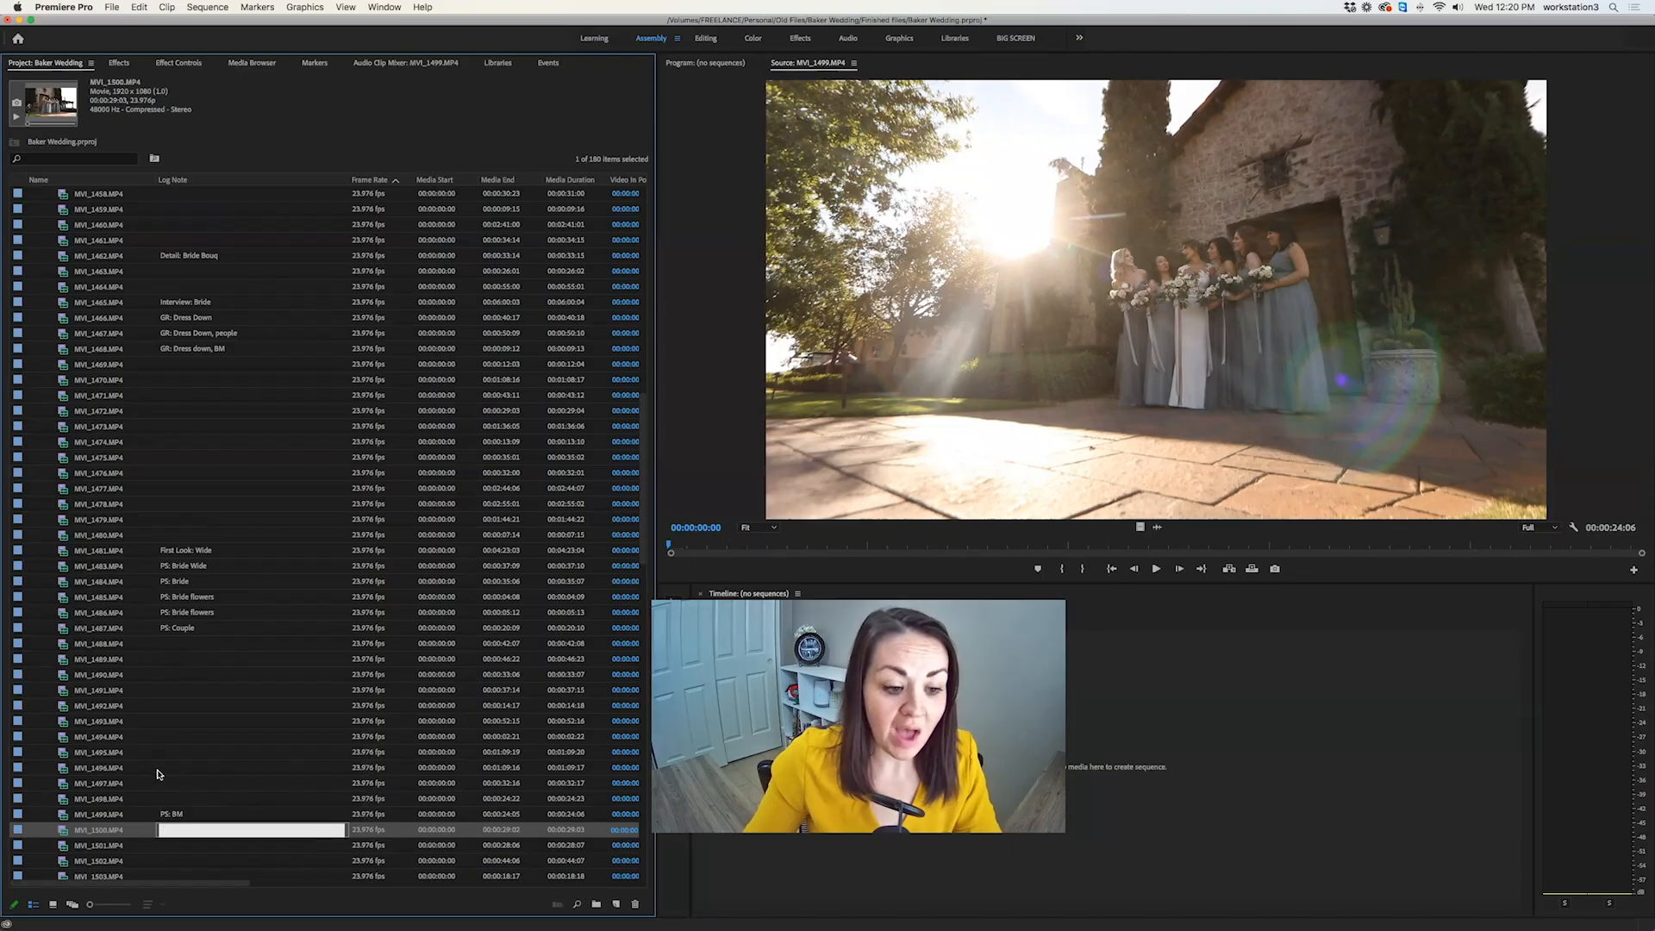
# Fill in "PS: Couple" as the log note for each clip from MVI_1488.MP4 through MVI_1498.MP4.
pyautogui.click(184, 642)
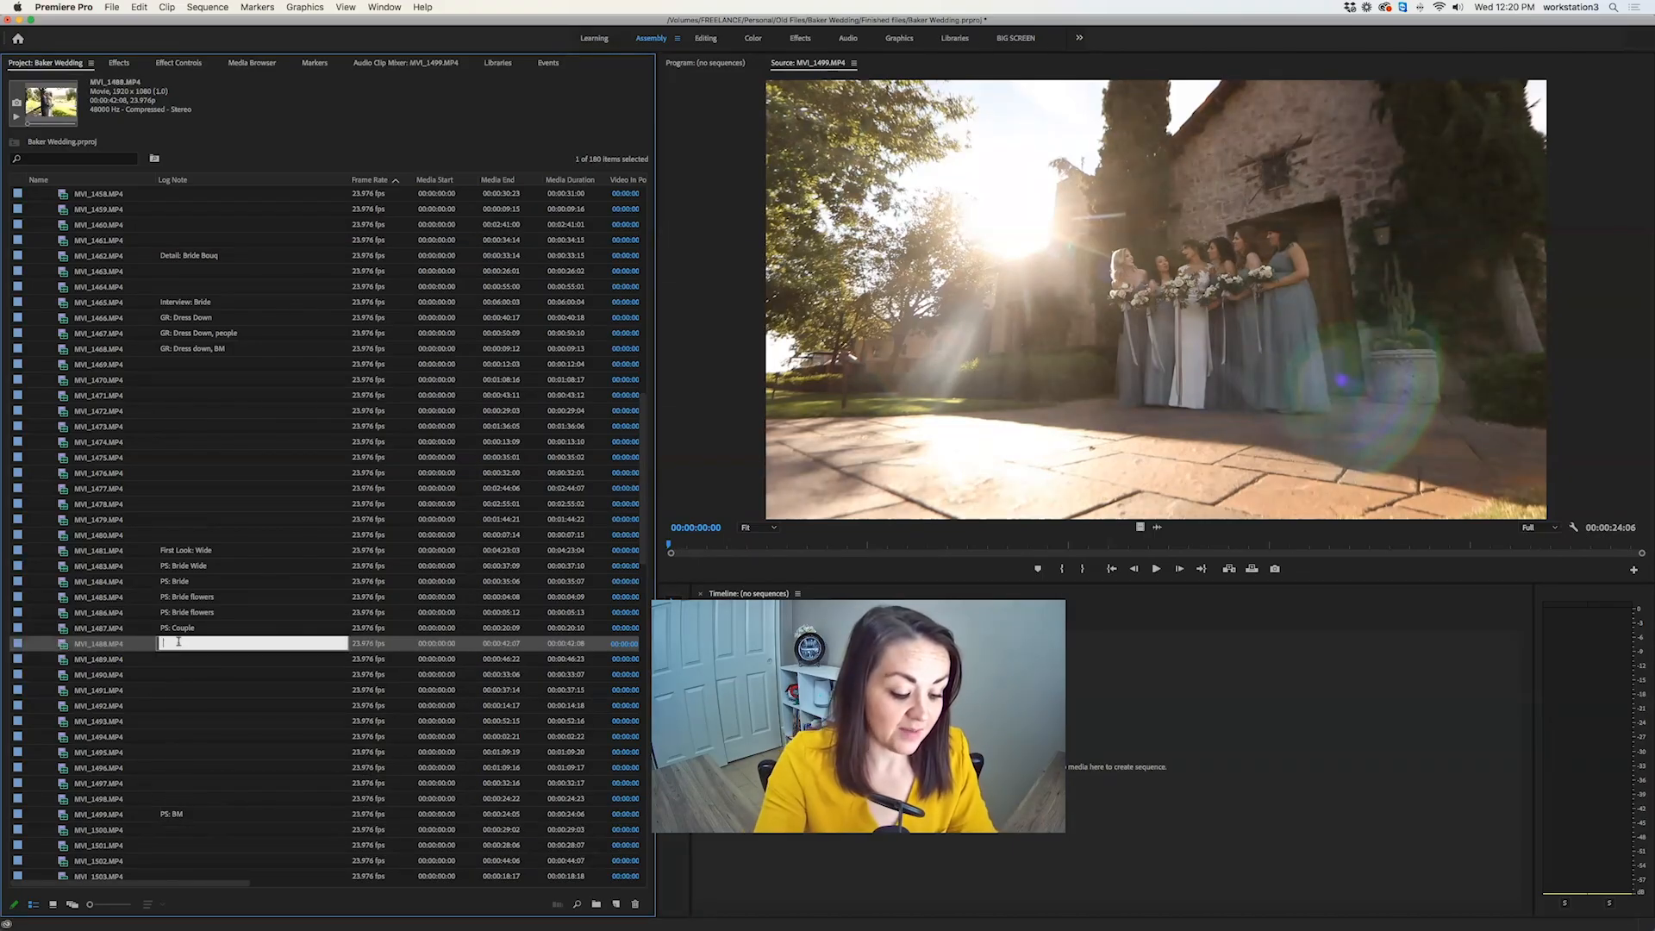
pyautogui.write('PS: Couple')
pyautogui.press('Return')
pyautogui.write('PS: Couple')
pyautogui.press('Return')
pyautogui.press('super+v')
pyautogui.press('Return')
pyautogui.press('super+v')
pyautogui.press('Return')
pyautogui.write('PS: Couple')
pyautogui.press('Return')
pyautogui.press('super+v')
pyautogui.press('Return')
pyautogui.press('super+v')
pyautogui.press('Return')
pyautogui.press('super+v')
pyautogui.press('Return')
pyautogui.press('super+v')
pyautogui.press('Return')
pyautogui.write('PS: Couple')
pyautogui.press('Return')
pyautogui.write('PS: Couple')
pyautogui.press('Return')
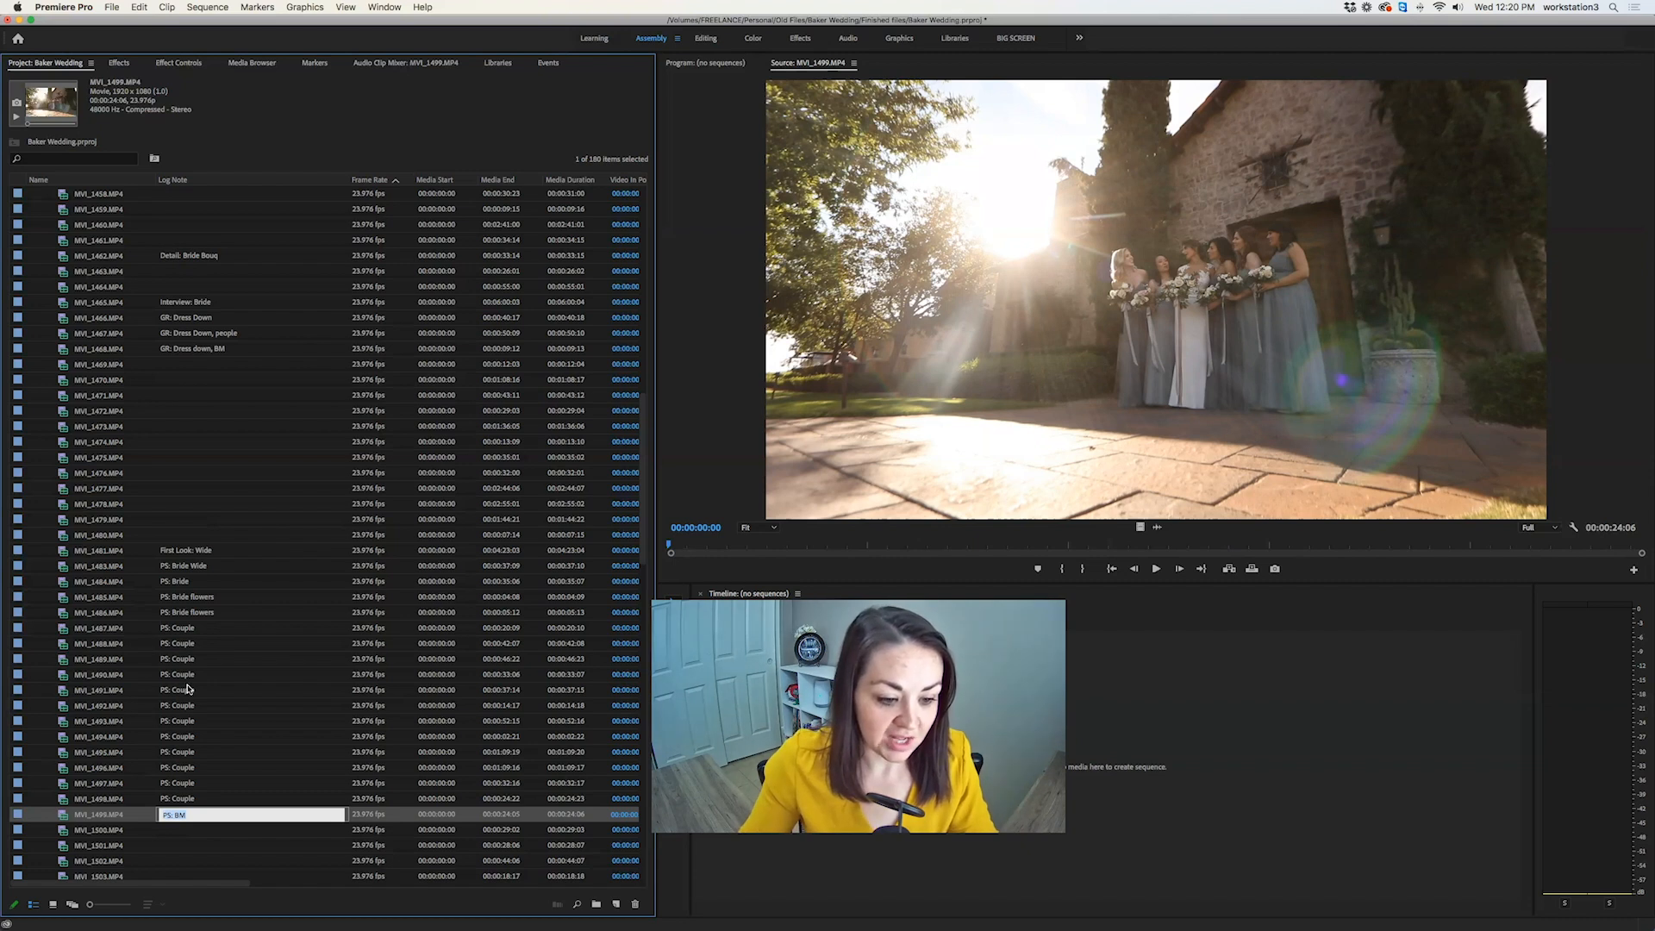
# Paste "PS: BM" as the log note for each clip from MVI_1500.MP4 through MVI_1503.MP4.
pyautogui.press('Return')
pyautogui.press('super+v')
pyautogui.press('Return')
pyautogui.press('super+v')
pyautogui.press('Return')
pyautogui.press('super+v')
pyautogui.press('Return')
pyautogui.press('super+v')
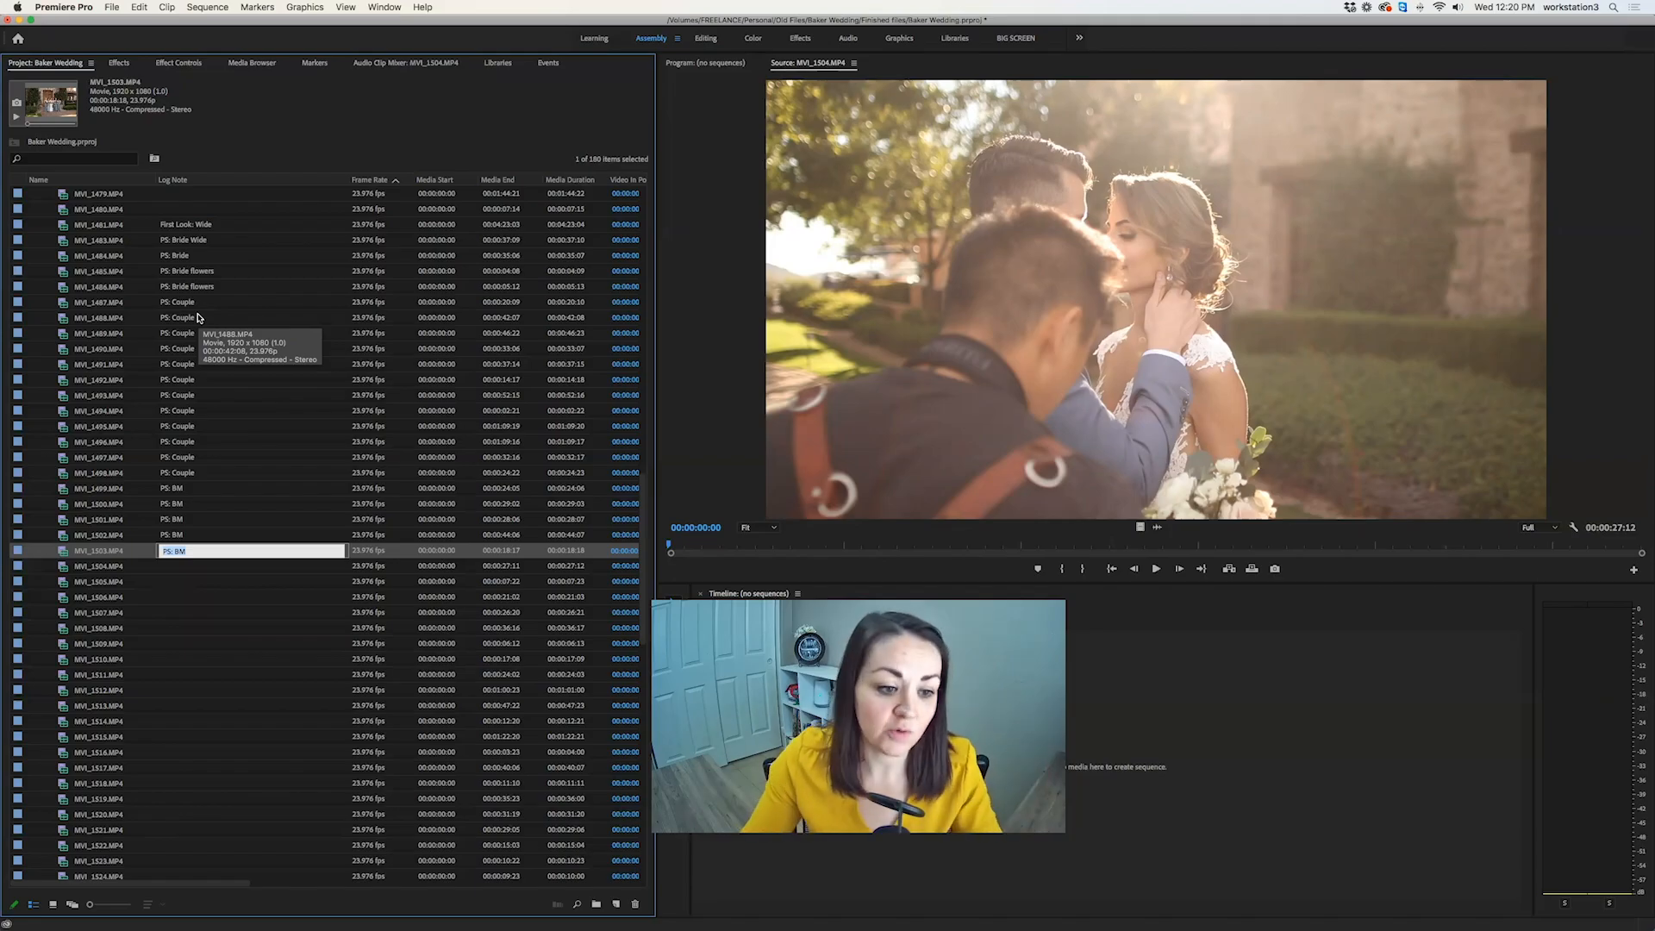
# Check MVI_1504.MP4, MVI_1505.MP4 and MVI_1508.MP4 to MVI_1510.MP4 for where the ceremony site footage begins, ending on MVI_1509.MP4.
pyautogui.doubleClick(63, 568)
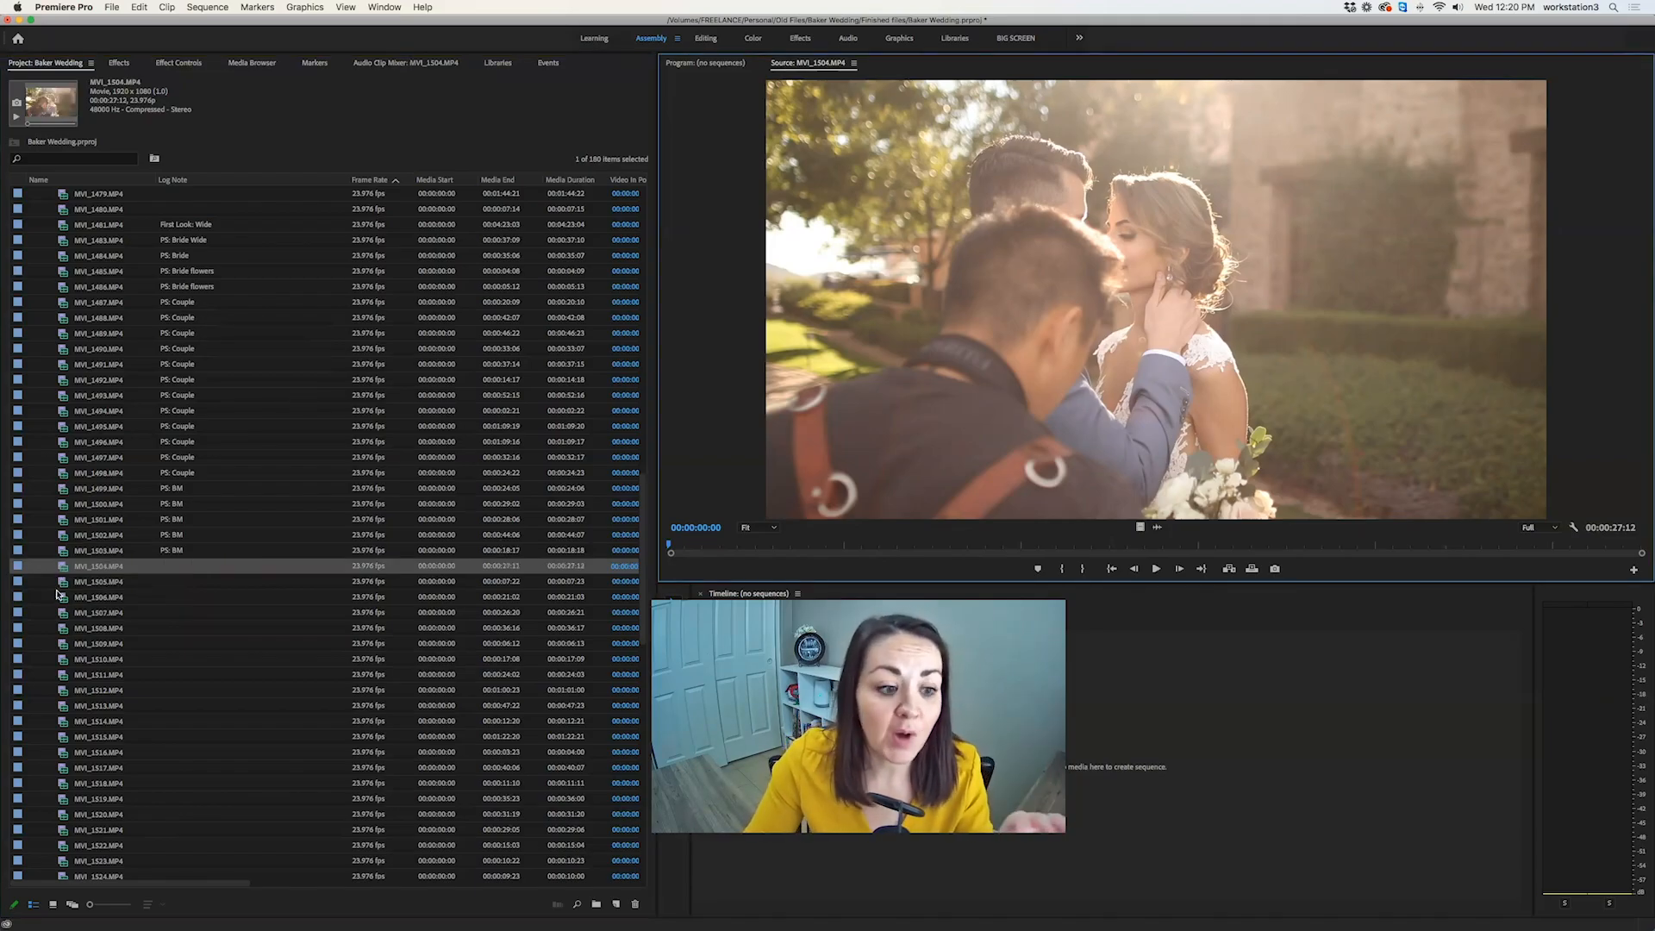
pyautogui.doubleClick(63, 583)
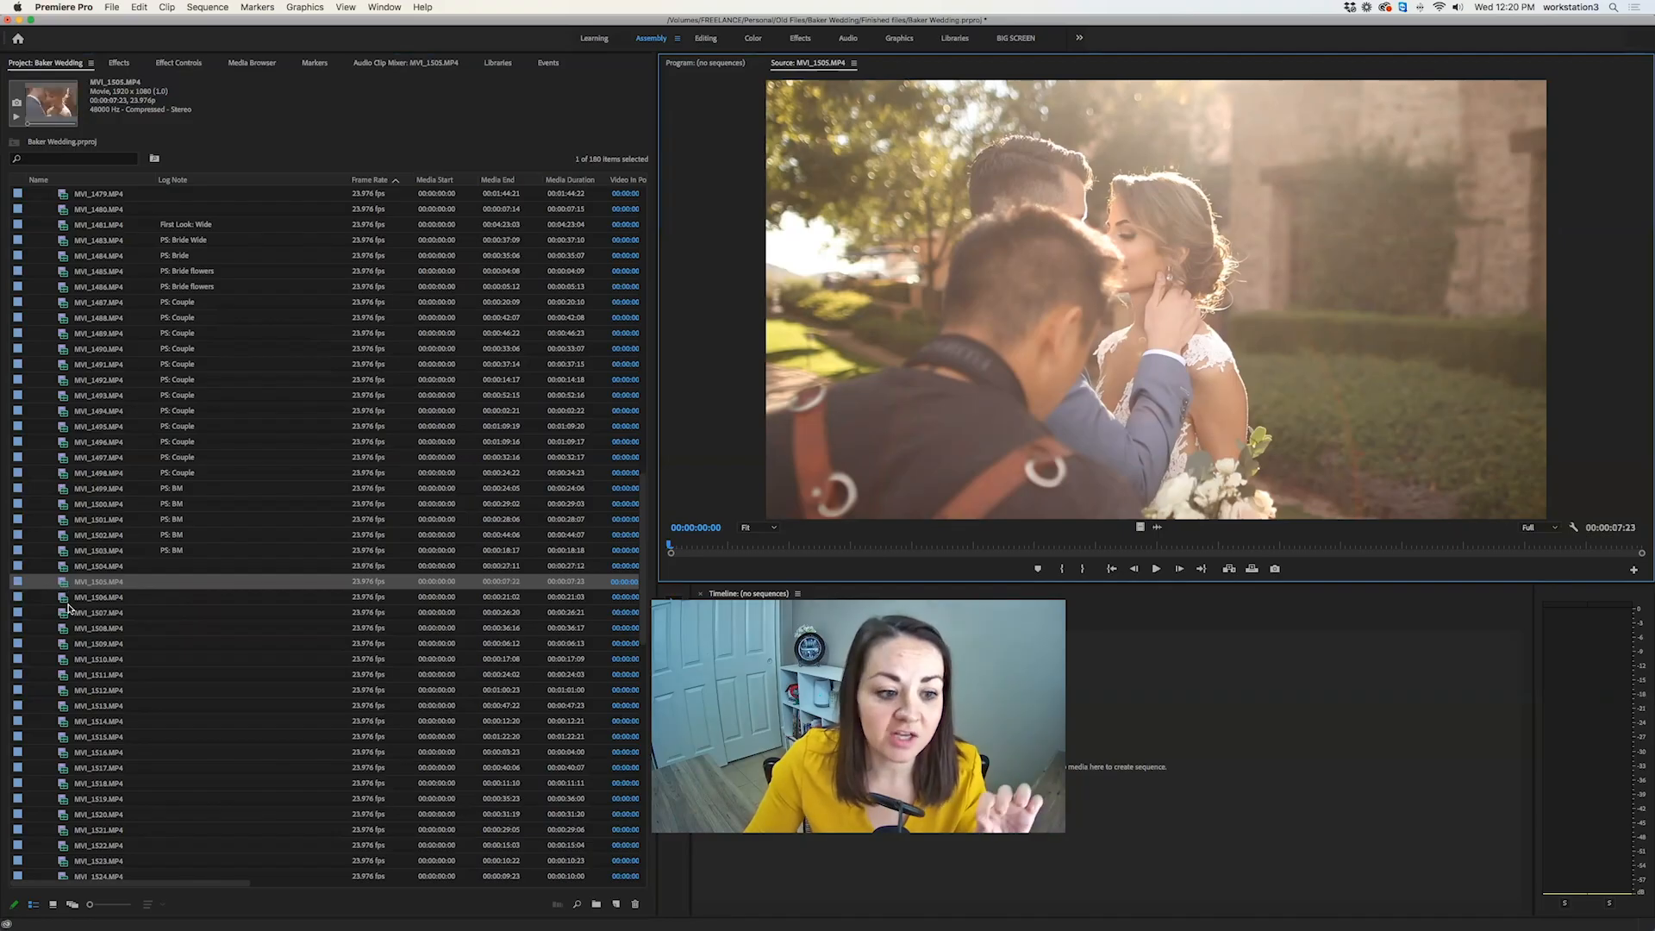
pyautogui.doubleClick(68, 661)
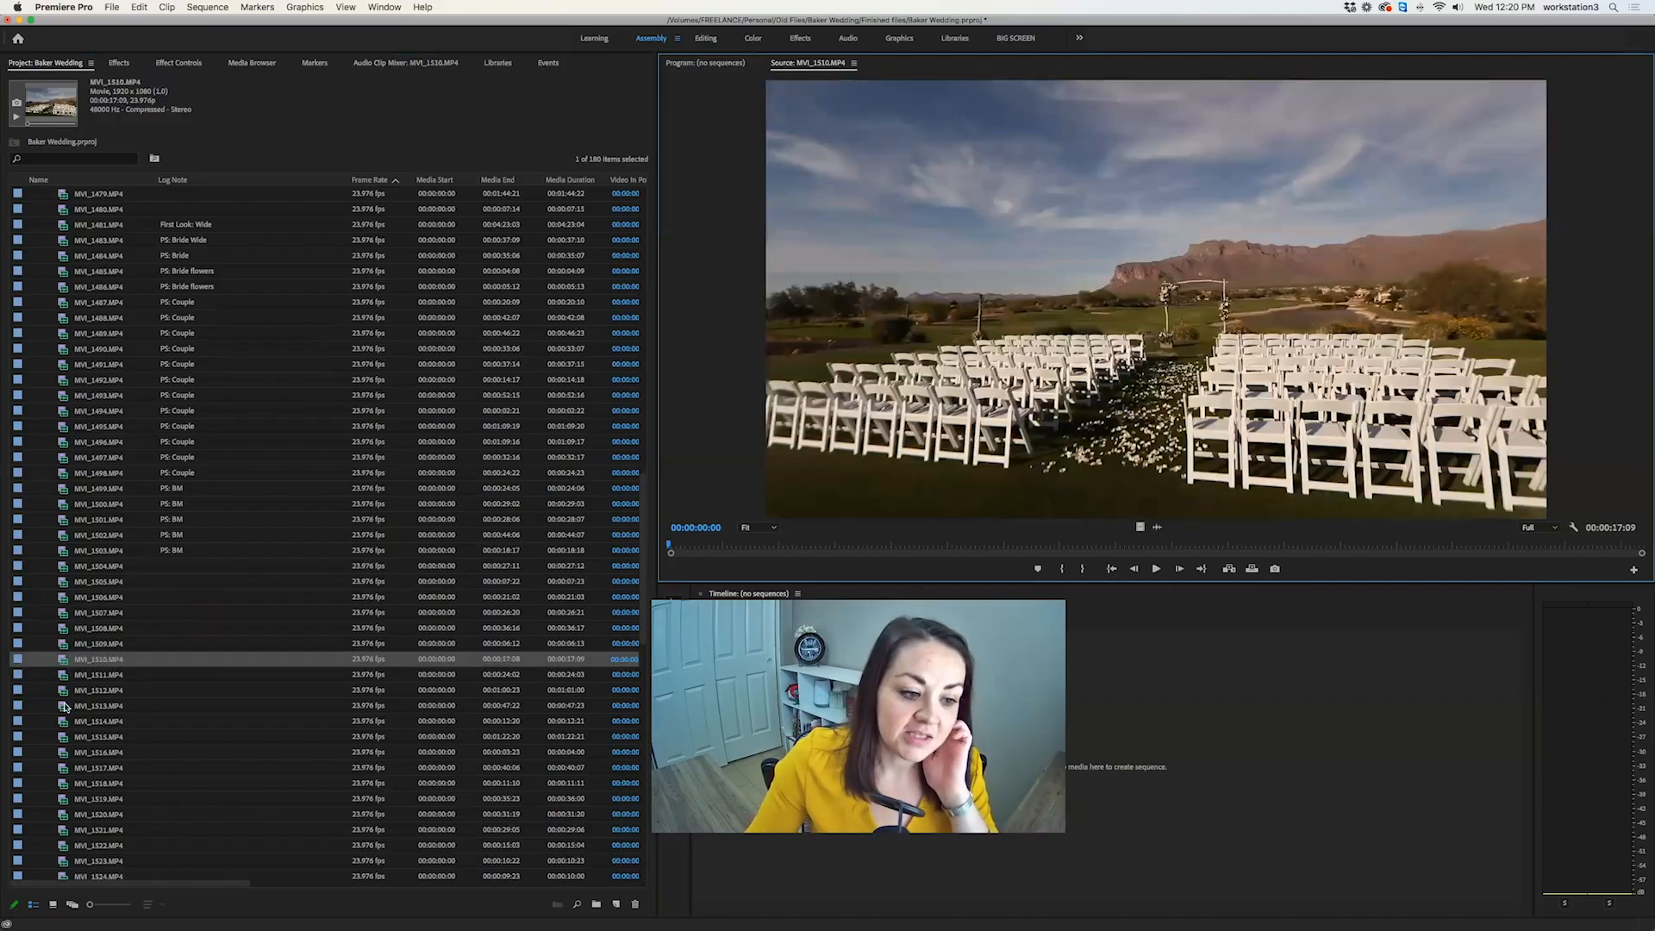
pyautogui.doubleClick(63, 648)
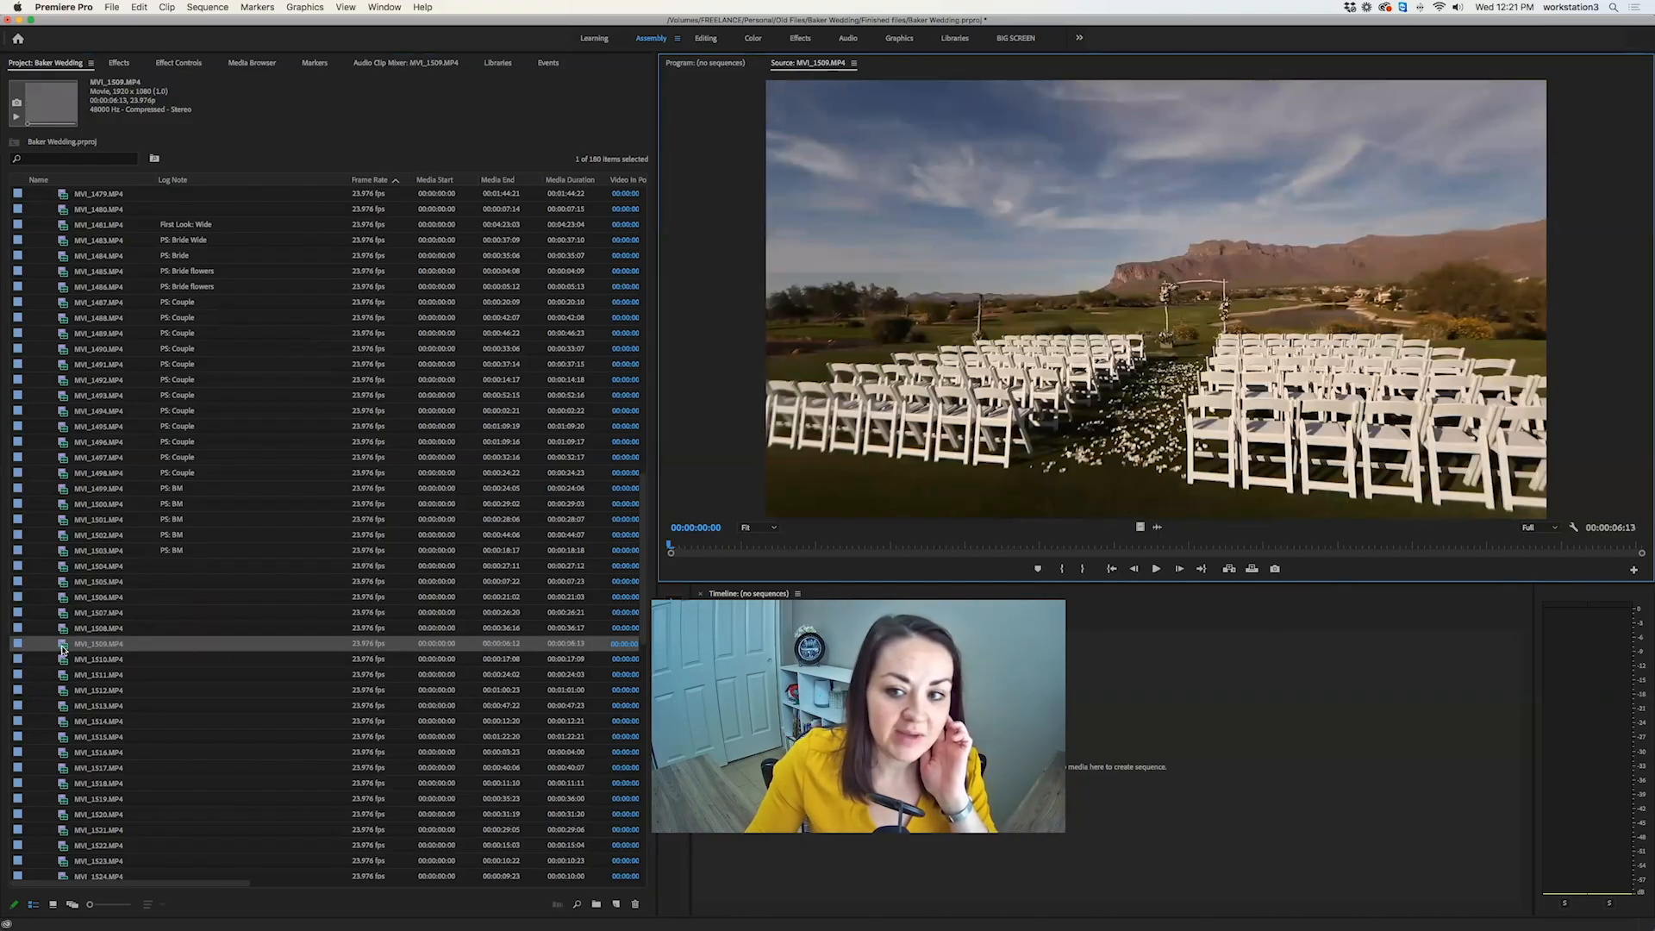
pyautogui.doubleClick(63, 630)
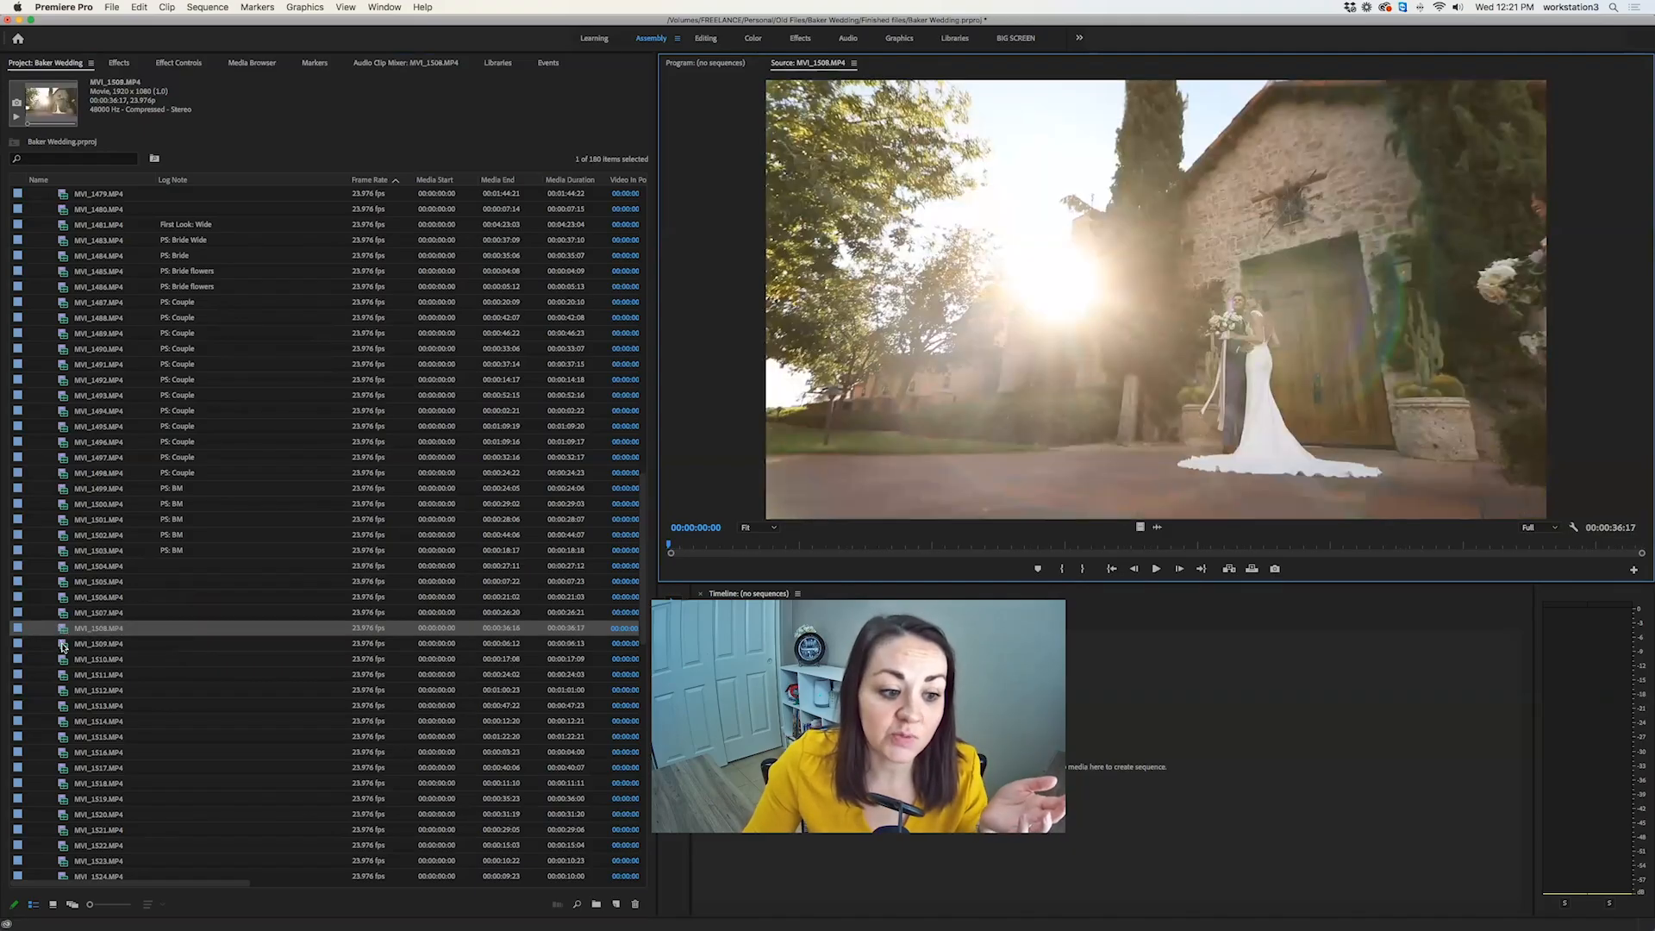
pyautogui.doubleClick(64, 646)
pyautogui.click(189, 643)
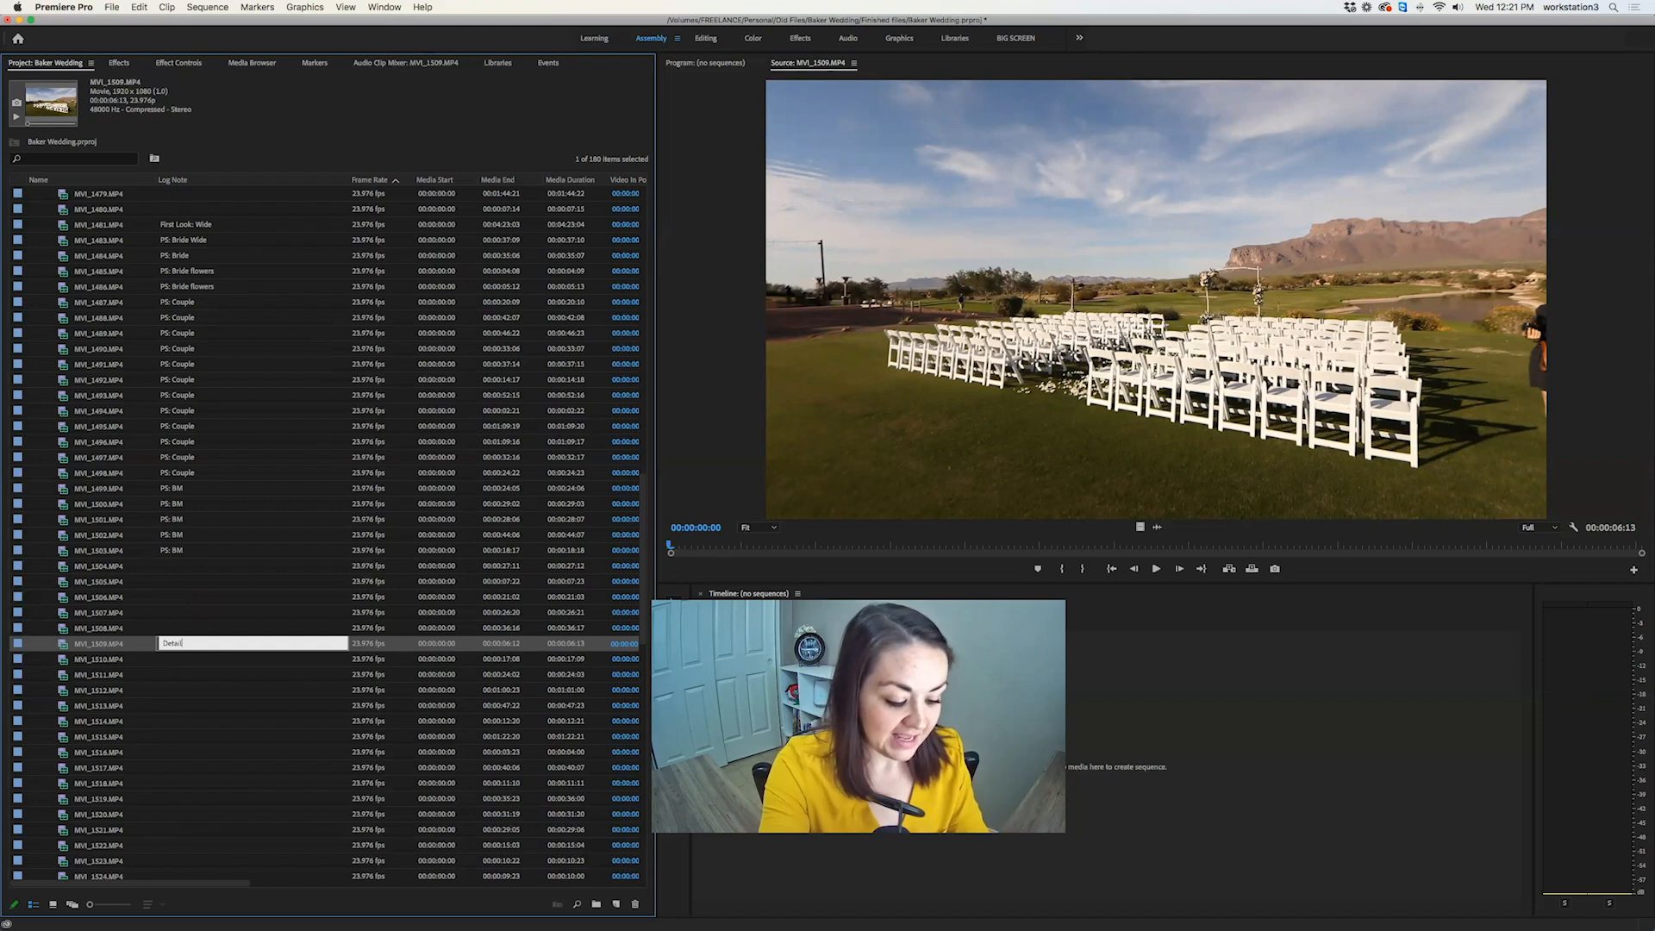
pyautogui.write('eremony')
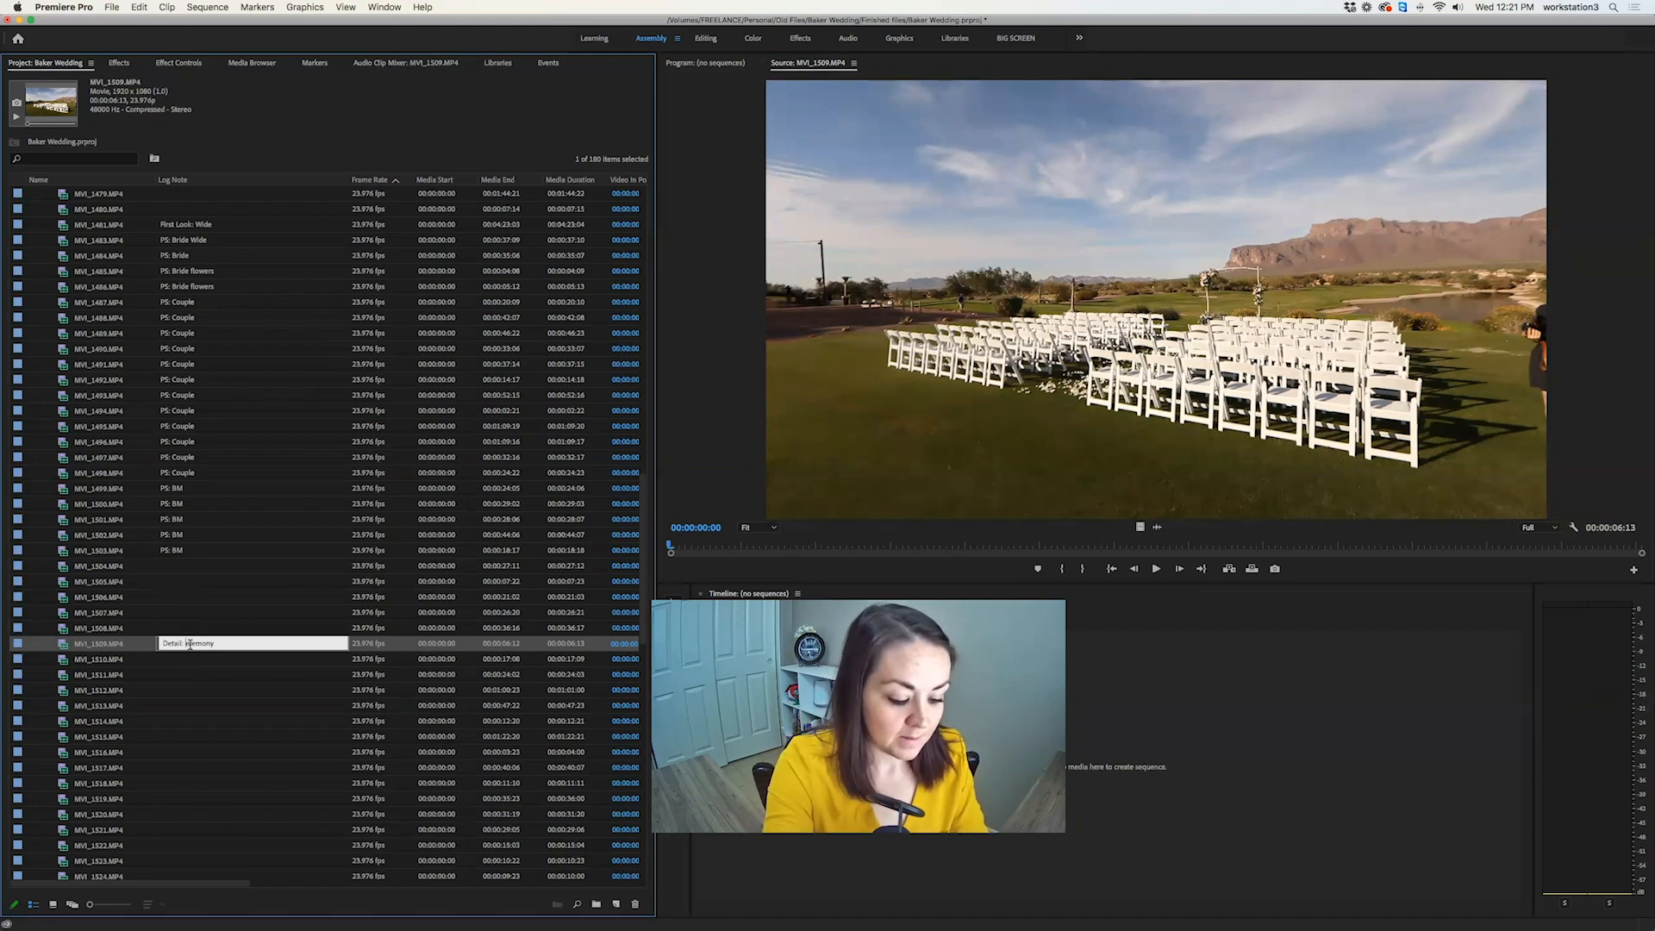
pyautogui.write('C')
pyautogui.scroll(-20, 67, 565)
pyautogui.scroll(15, 101, 515)
# Enter "Detail: Ceremony site wide" as the log note for MVI_1509.MP4.
pyautogui.click(175, 410)
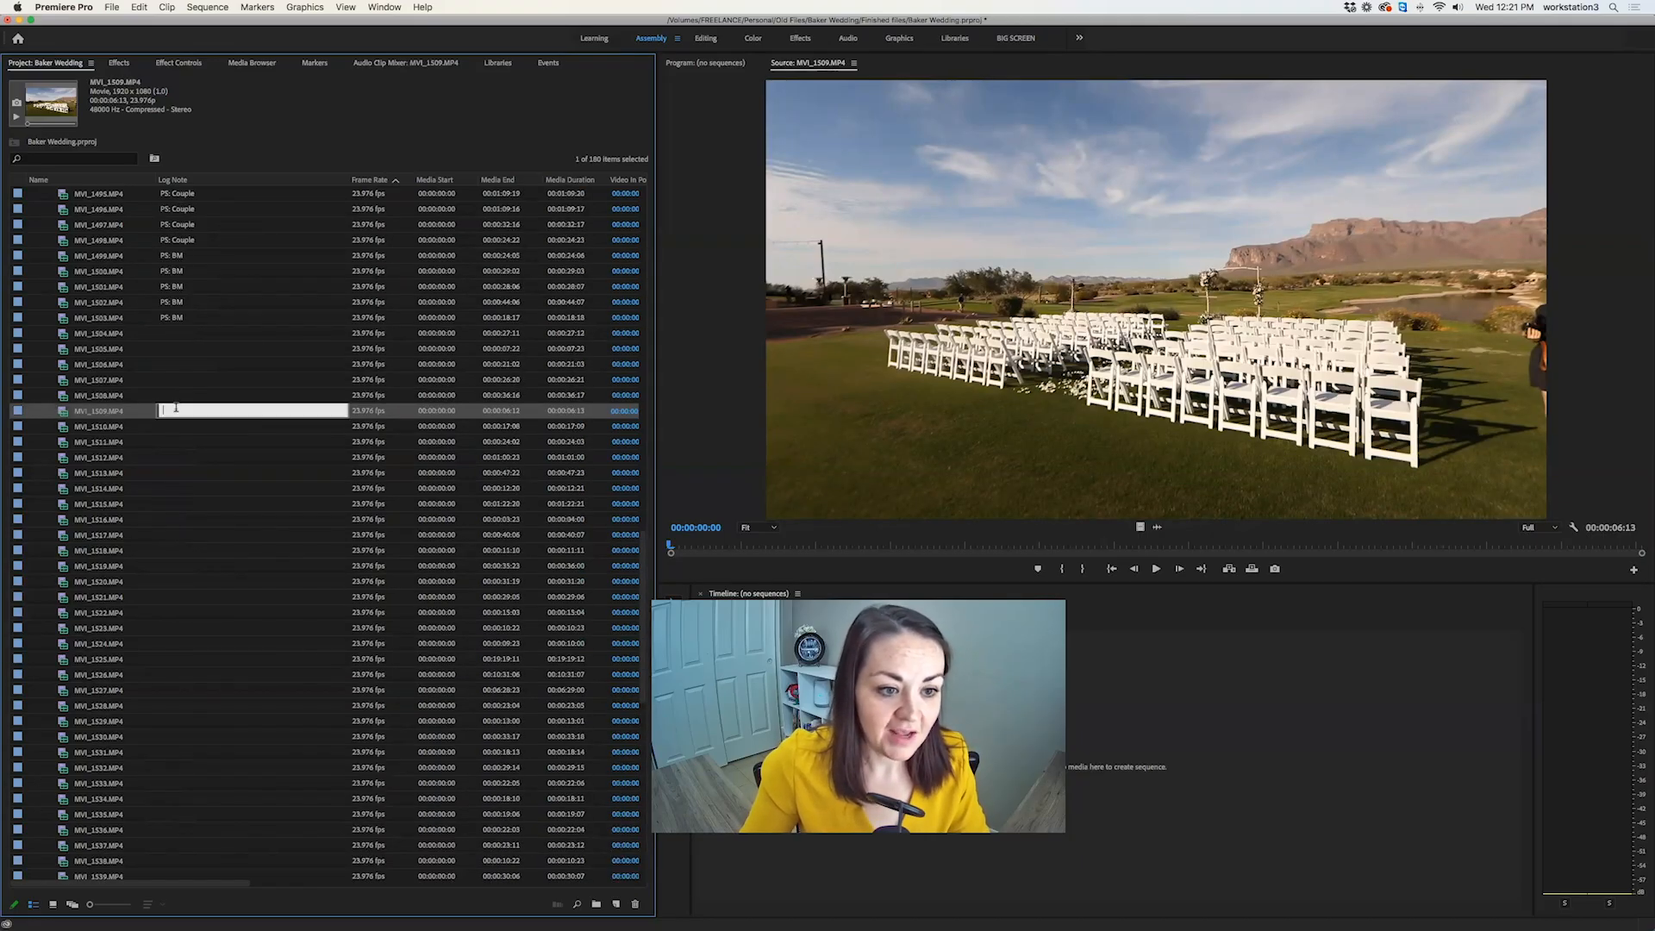
pyautogui.write('sd')
pyautogui.press('BackSpace')
pyautogui.press('BackSpace')
pyautogui.scroll(-4, 241, 510)
pyautogui.scroll(1, 238, 511)
pyautogui.scroll(5, 235, 510)
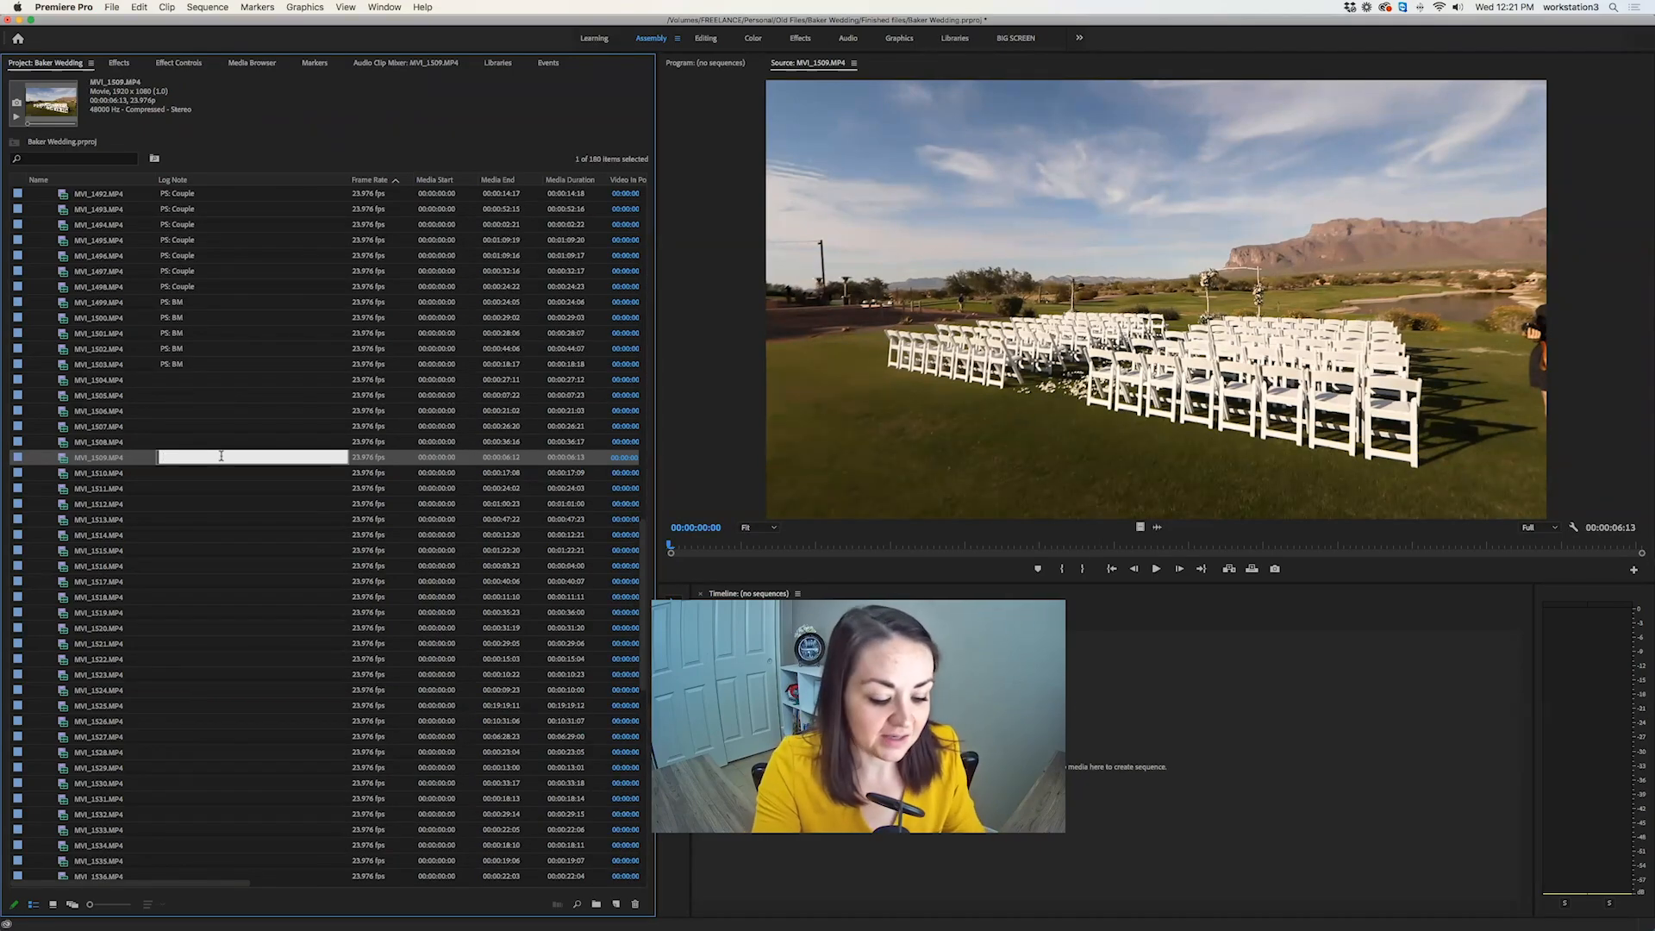
pyautogui.write('Detail: Ceremony')
pyautogui.moveTo(222, 457); pyautogui.dragTo(117, 459)
pyautogui.click(225, 457)
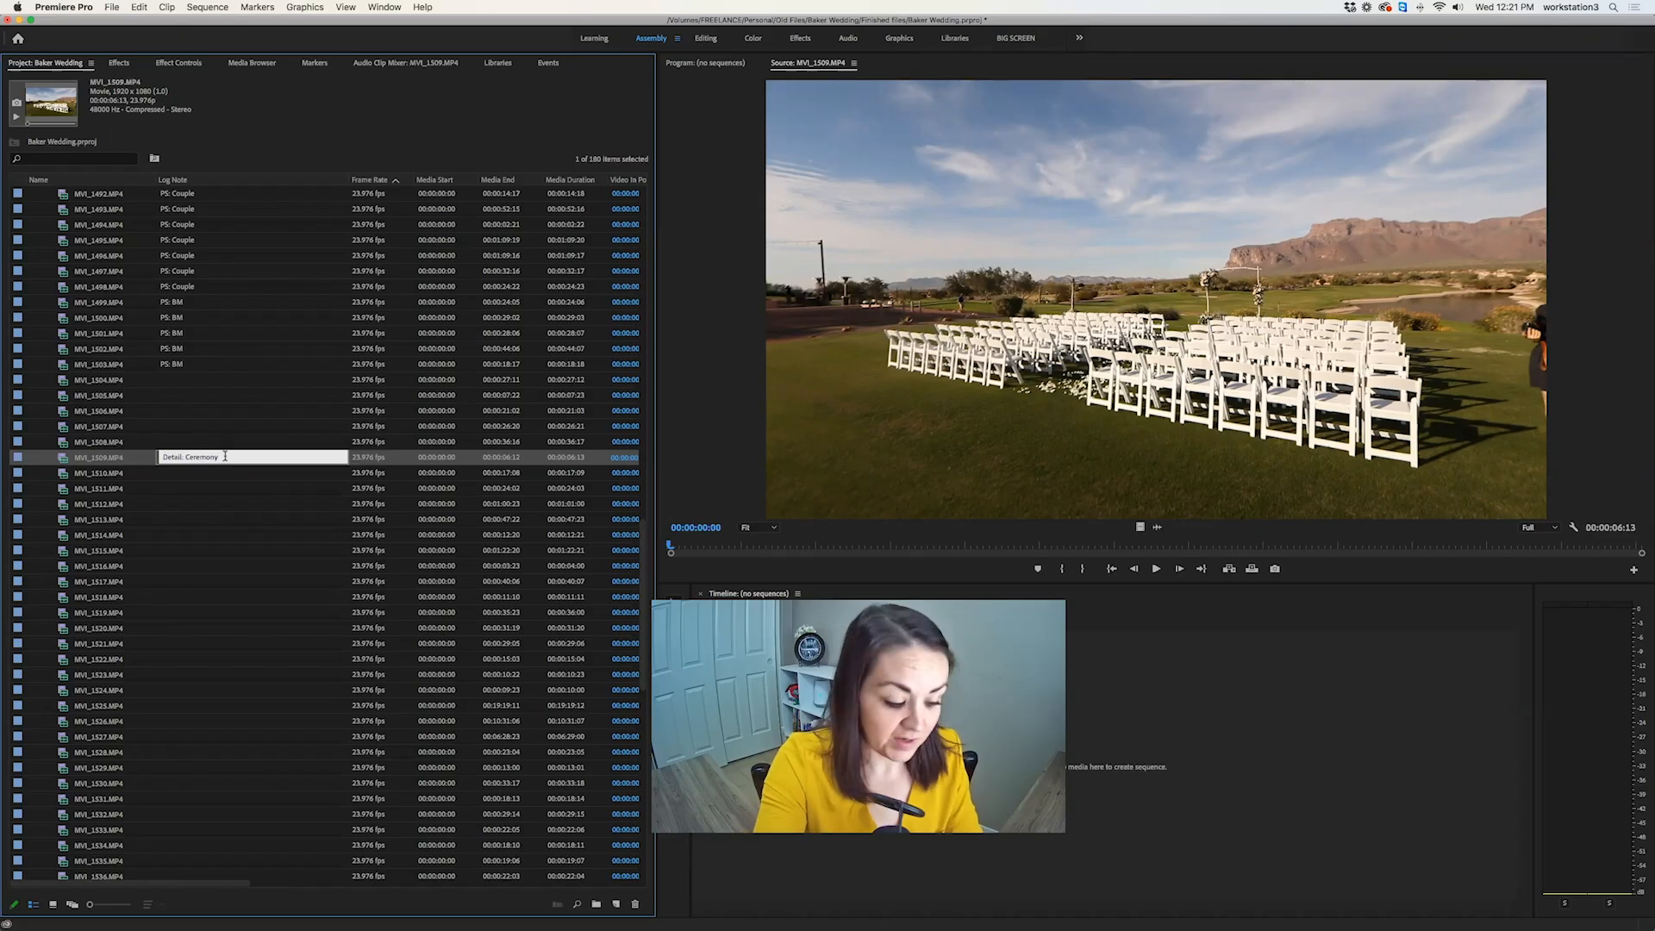
pyautogui.write('site wide')
pyautogui.press('Return')
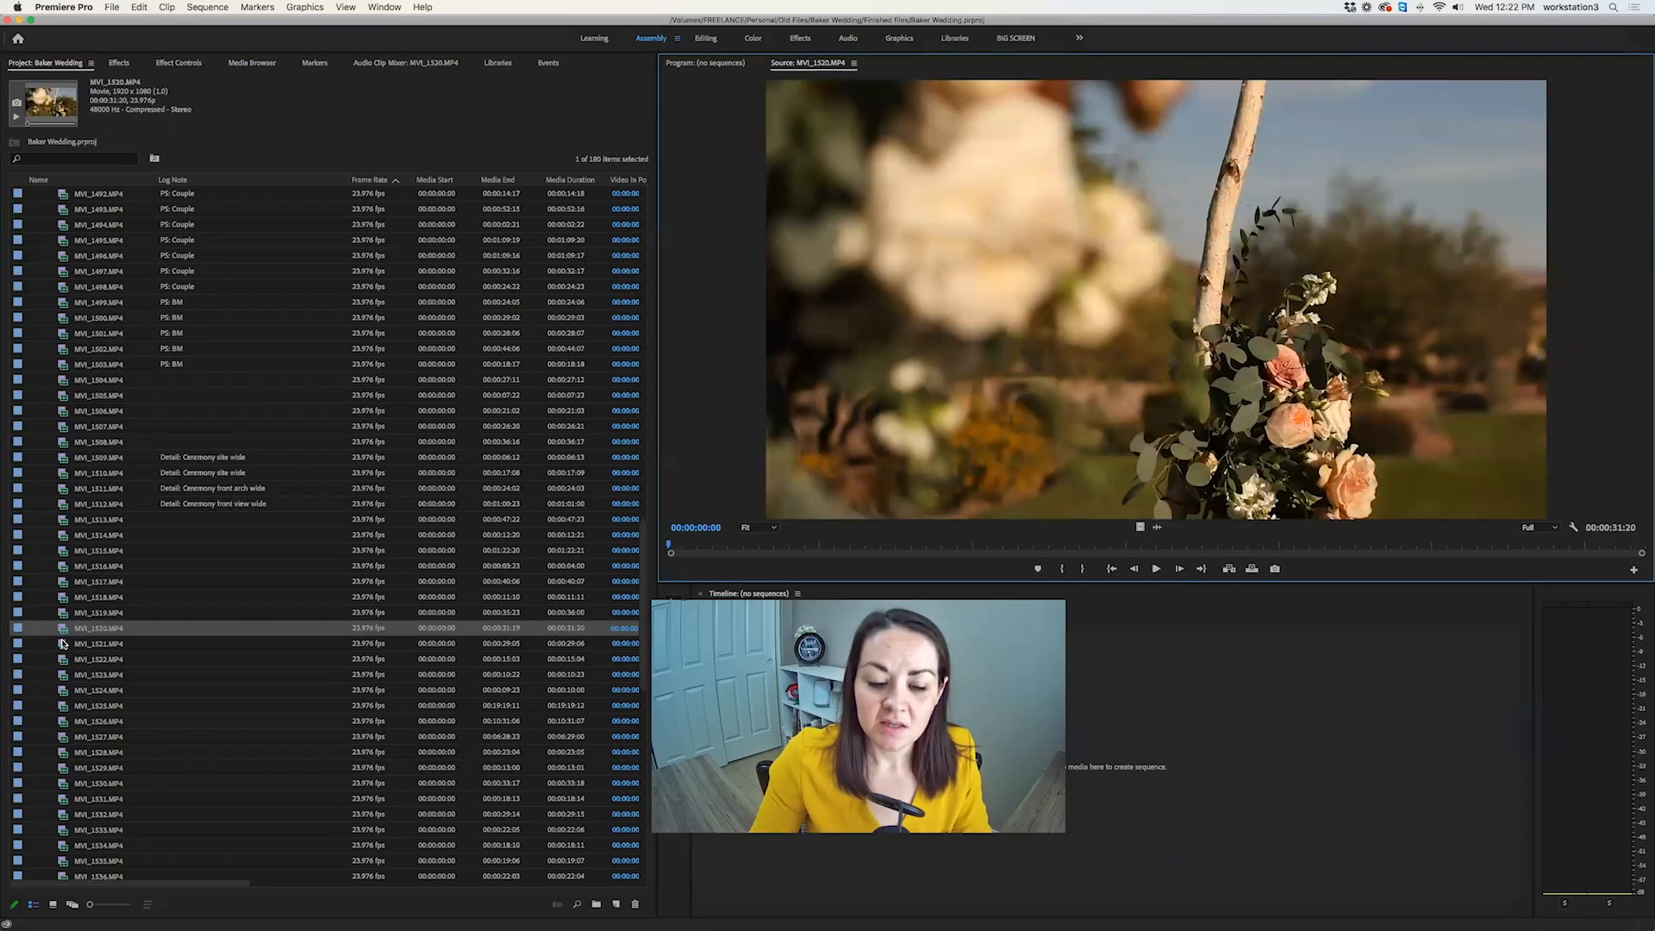
# Review MVI_1521.MP4 and MVI_1516.MP4 through MVI_1520.MP4 for ceremony aisle, arch and flower details, scrubbing through MVI_1519.MP4.
pyautogui.click(62, 644)
pyautogui.doubleClick(62, 644)
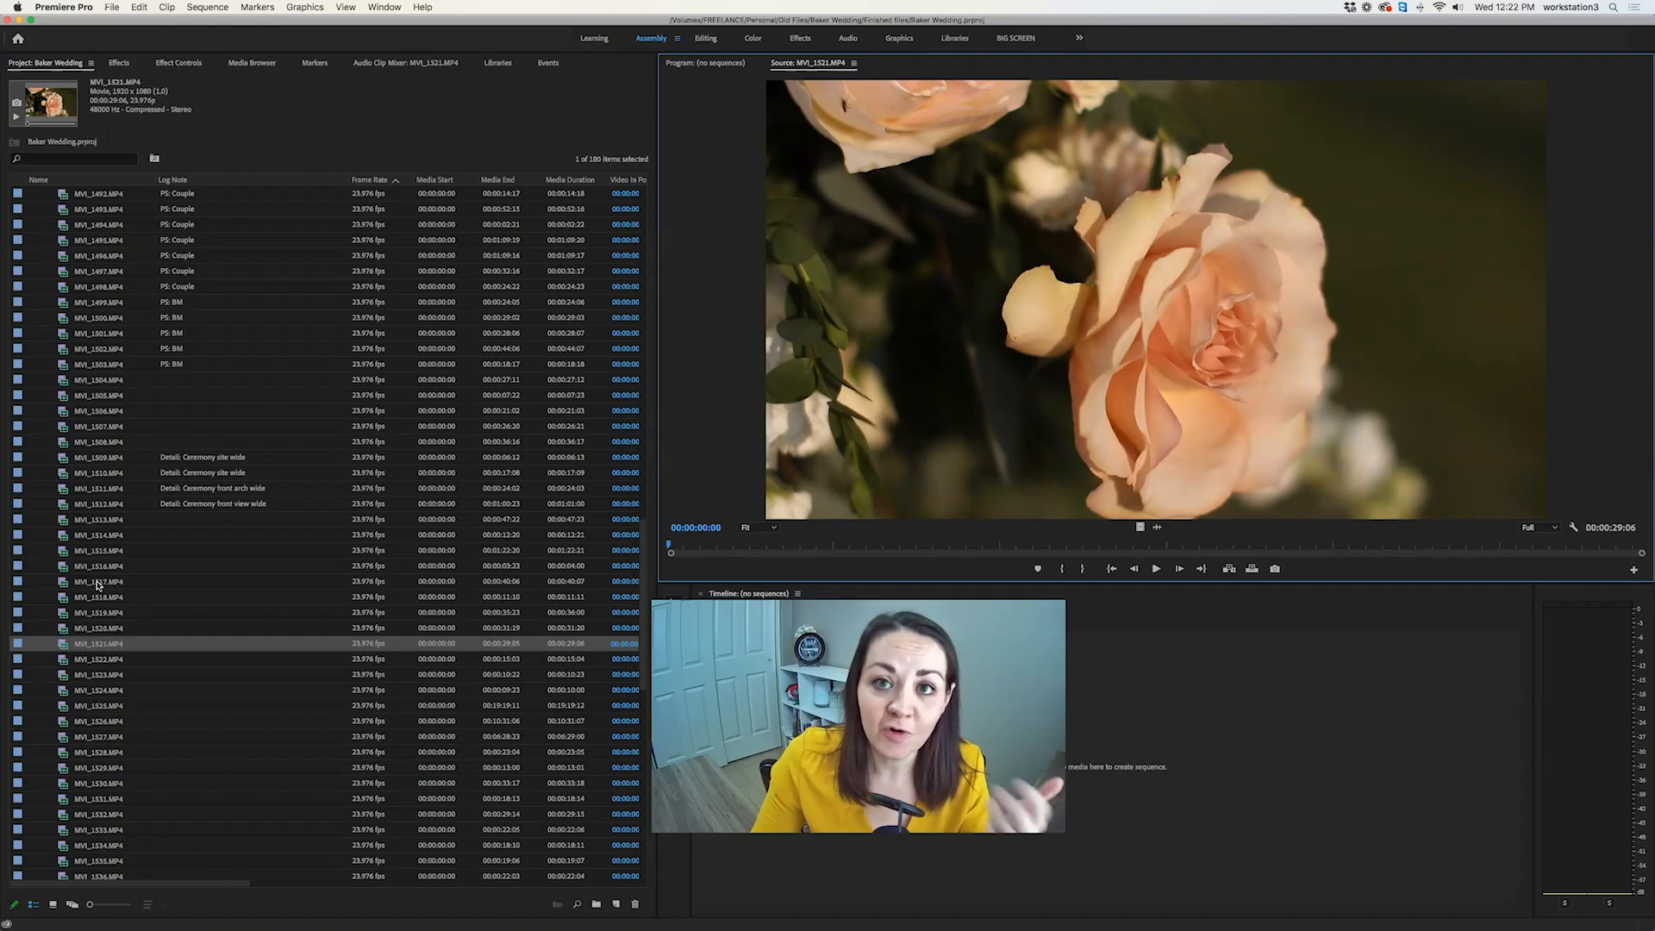
pyautogui.doubleClick(62, 568)
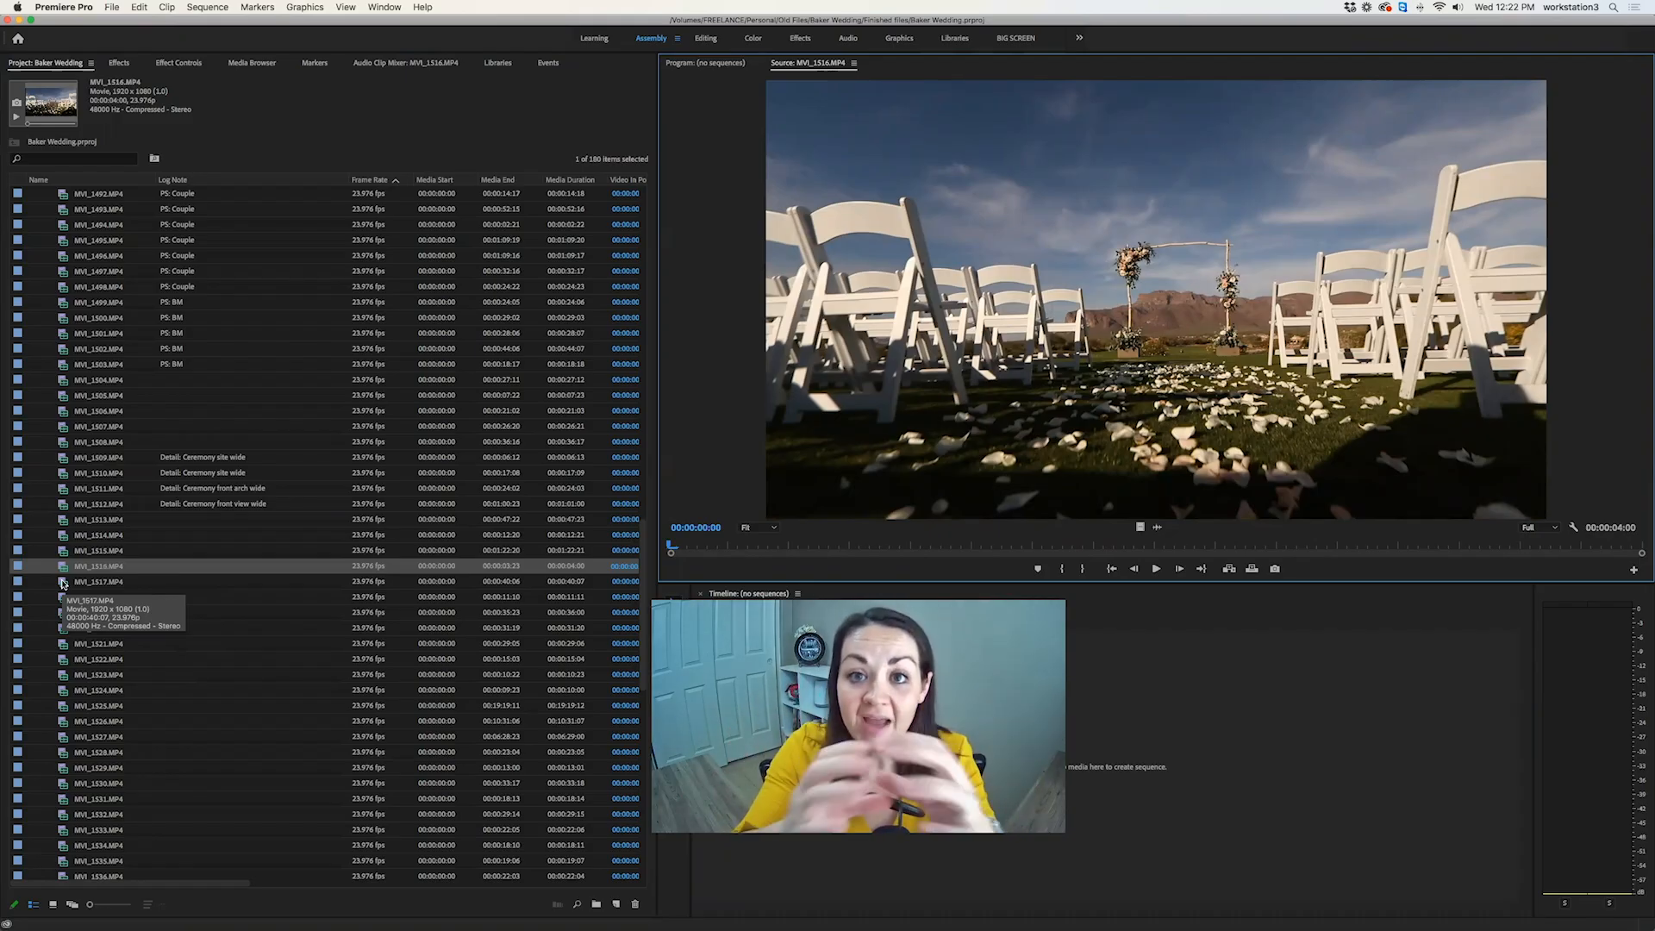
pyautogui.doubleClick(62, 583)
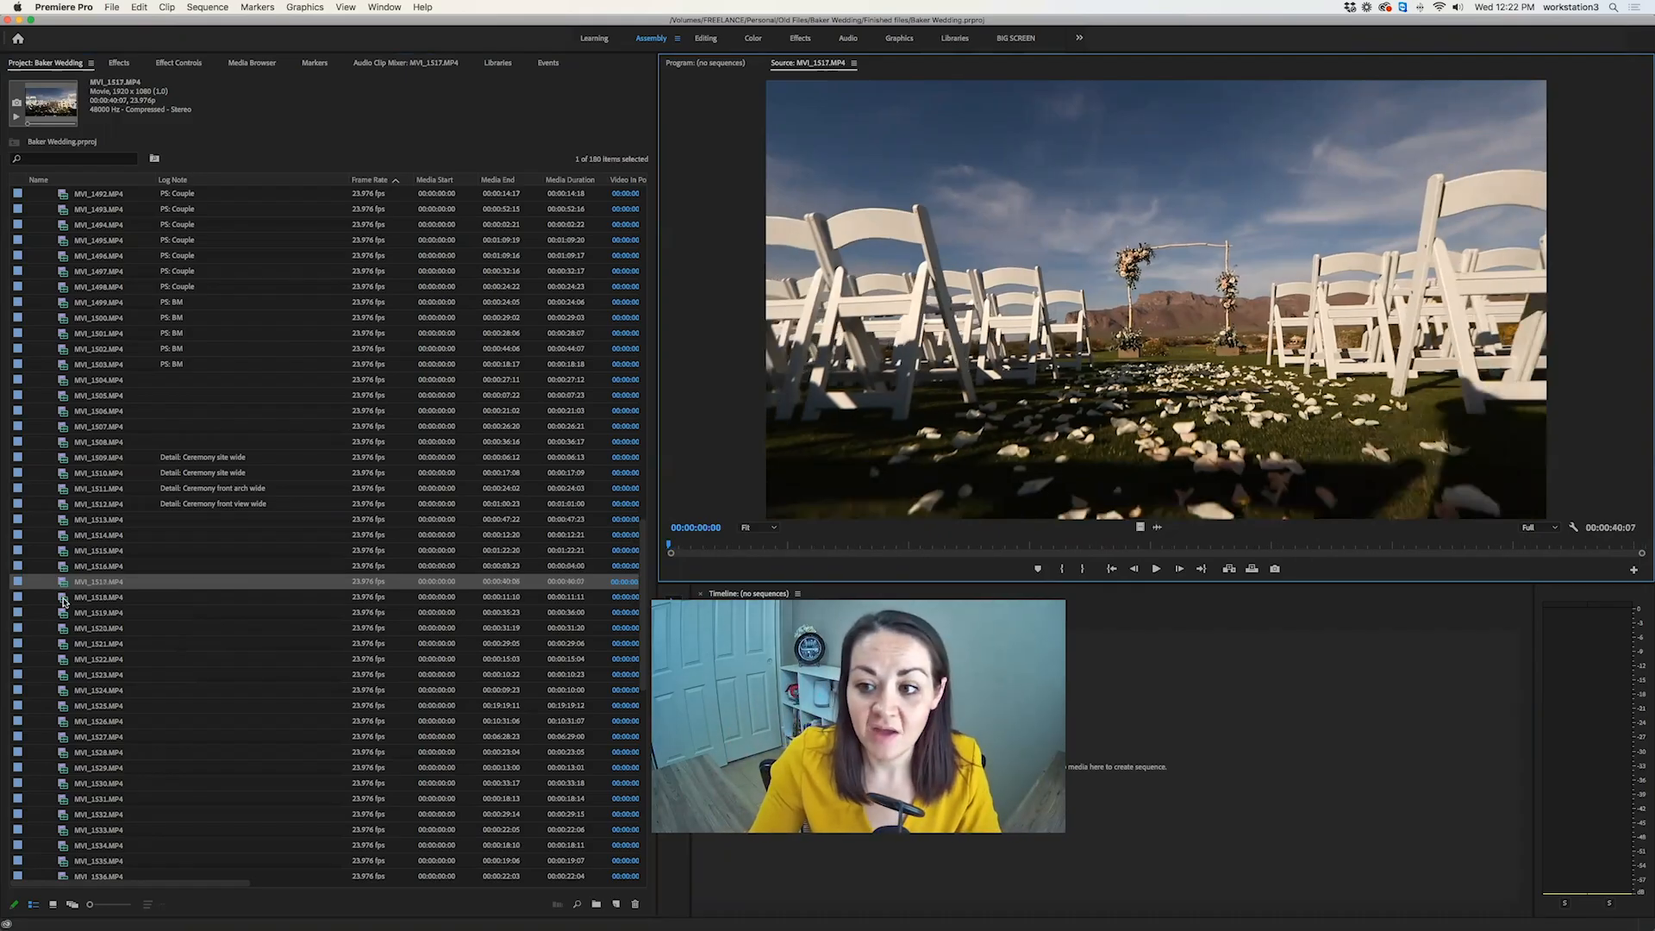
pyautogui.doubleClick(62, 600)
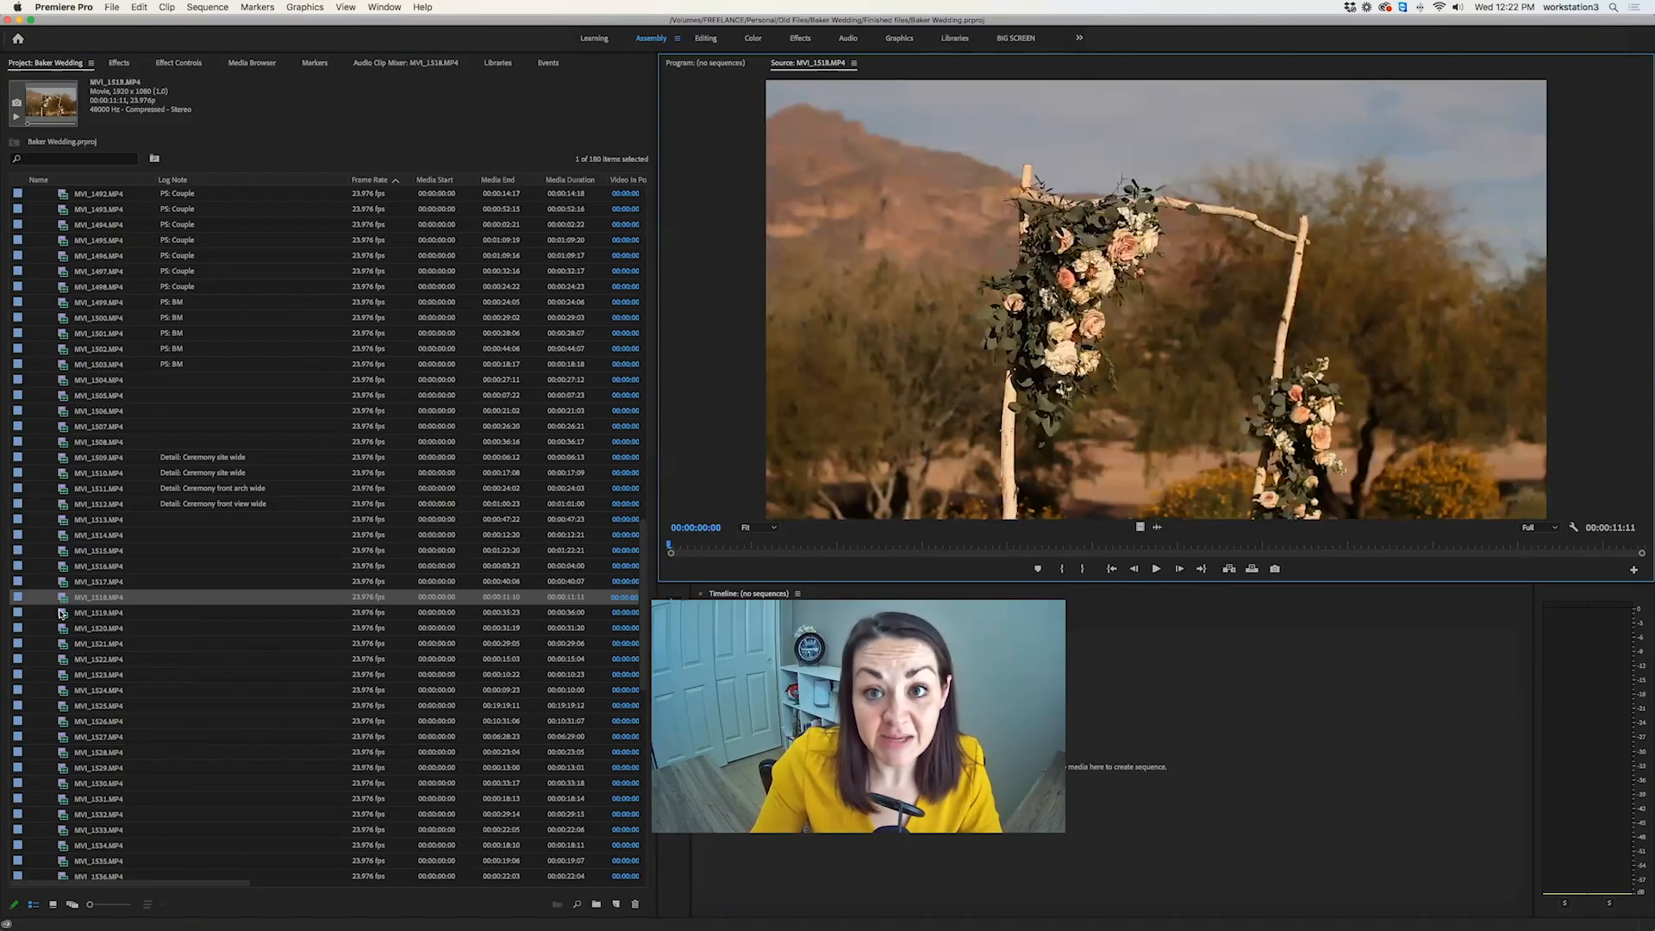
pyautogui.doubleClick(63, 614)
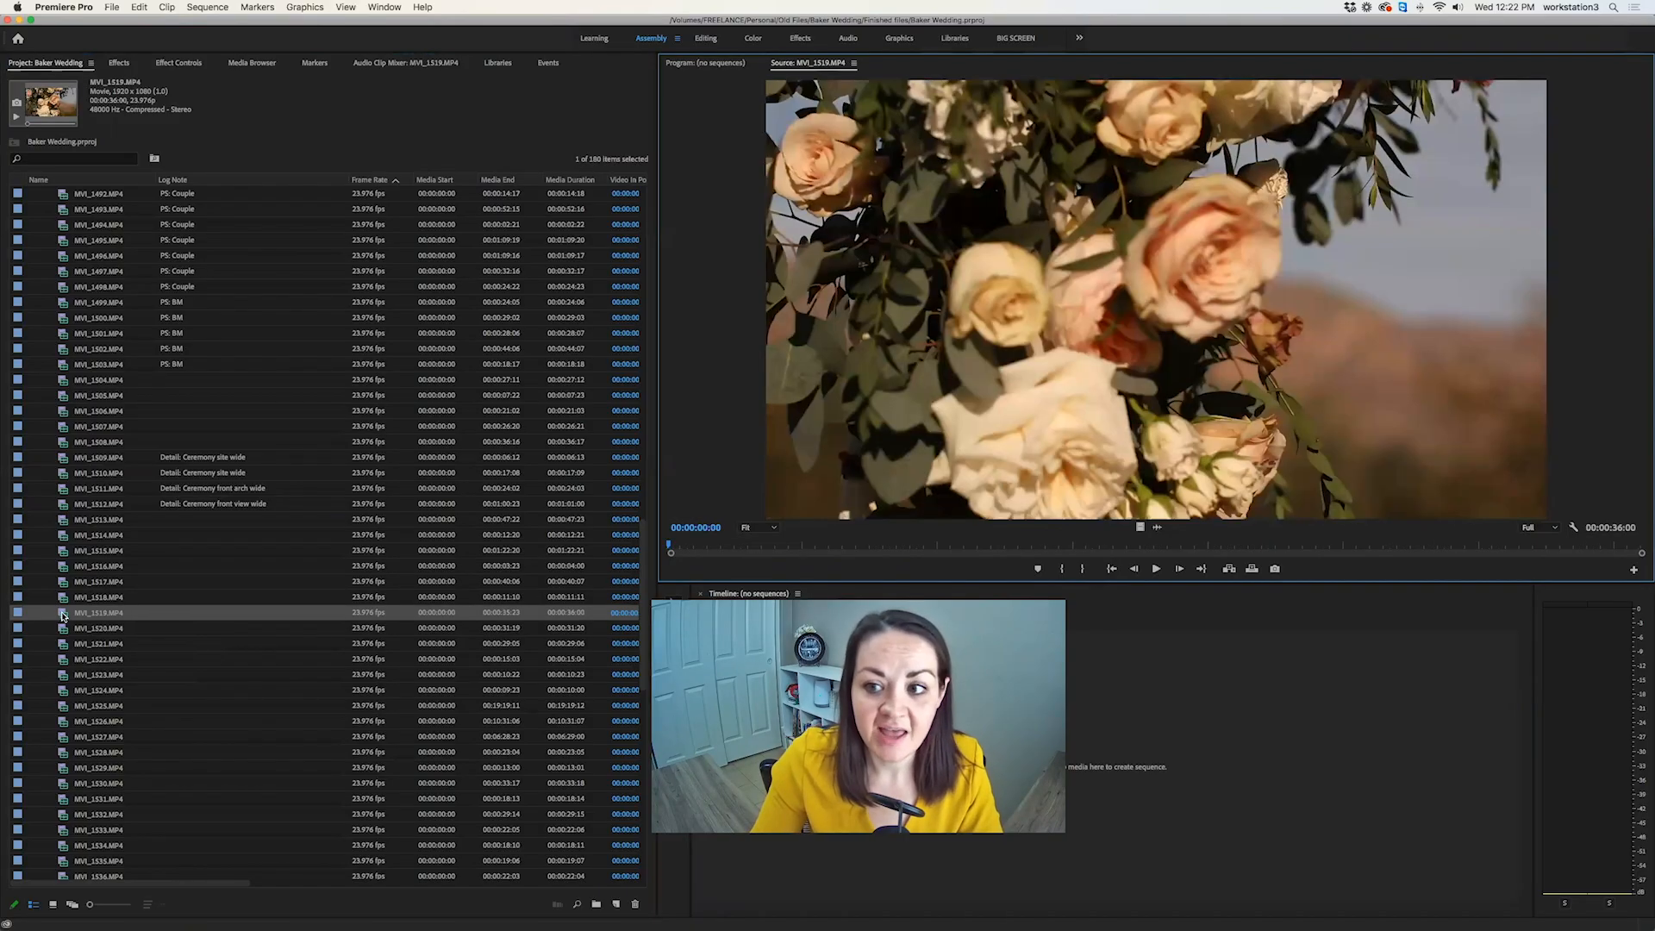
pyautogui.moveTo(745, 545); pyautogui.dragTo(930, 531)
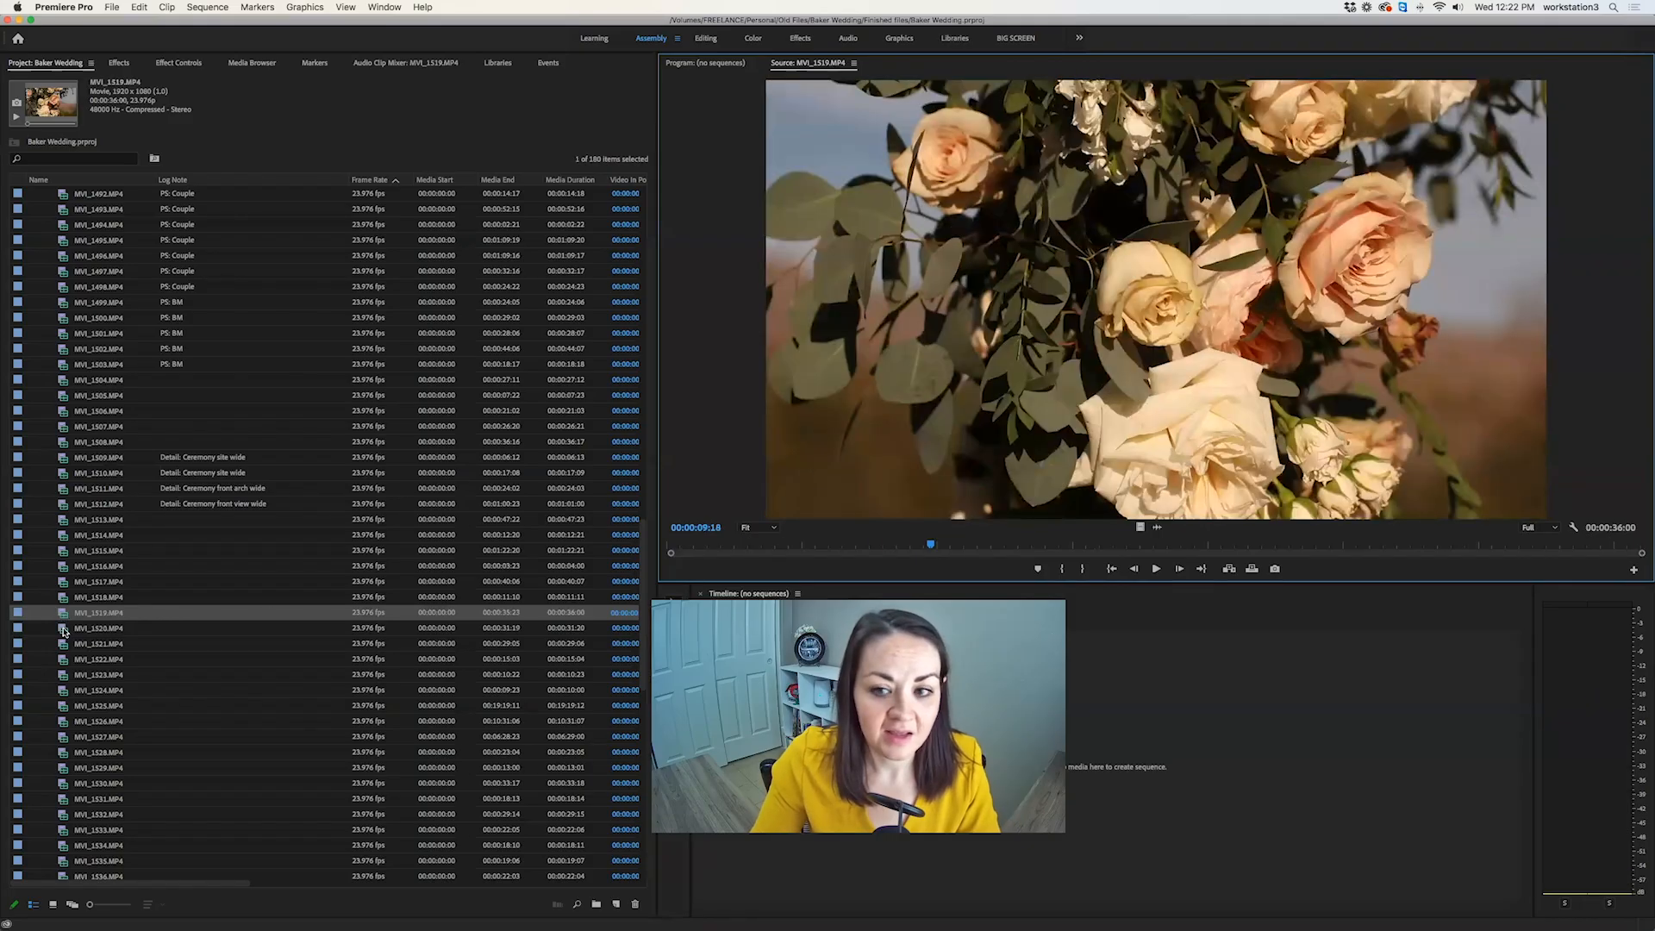
pyautogui.doubleClick(65, 630)
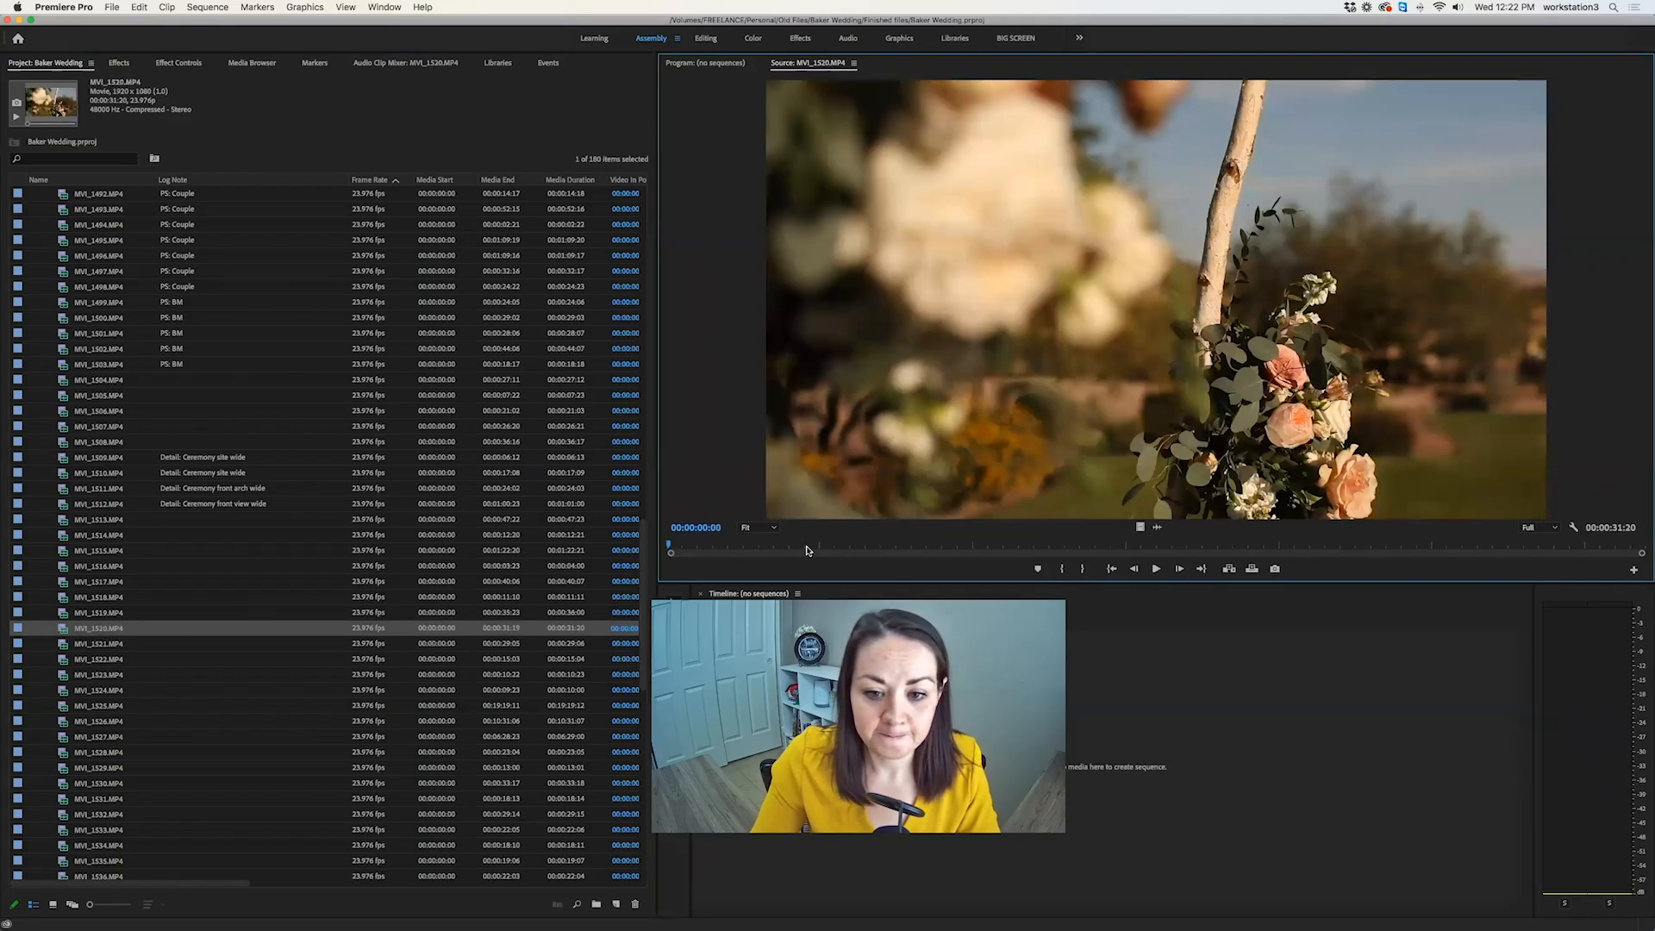
# Review the flower detail footage in MVI_1520.MP4 and MVI_1521.MP4 and check MVI_1523.MP4 to MVI_1525.MP4 for where the ceremony begins.
pyautogui.moveTo(898, 545); pyautogui.dragTo(1084, 543)
pyautogui.doubleClick(62, 645)
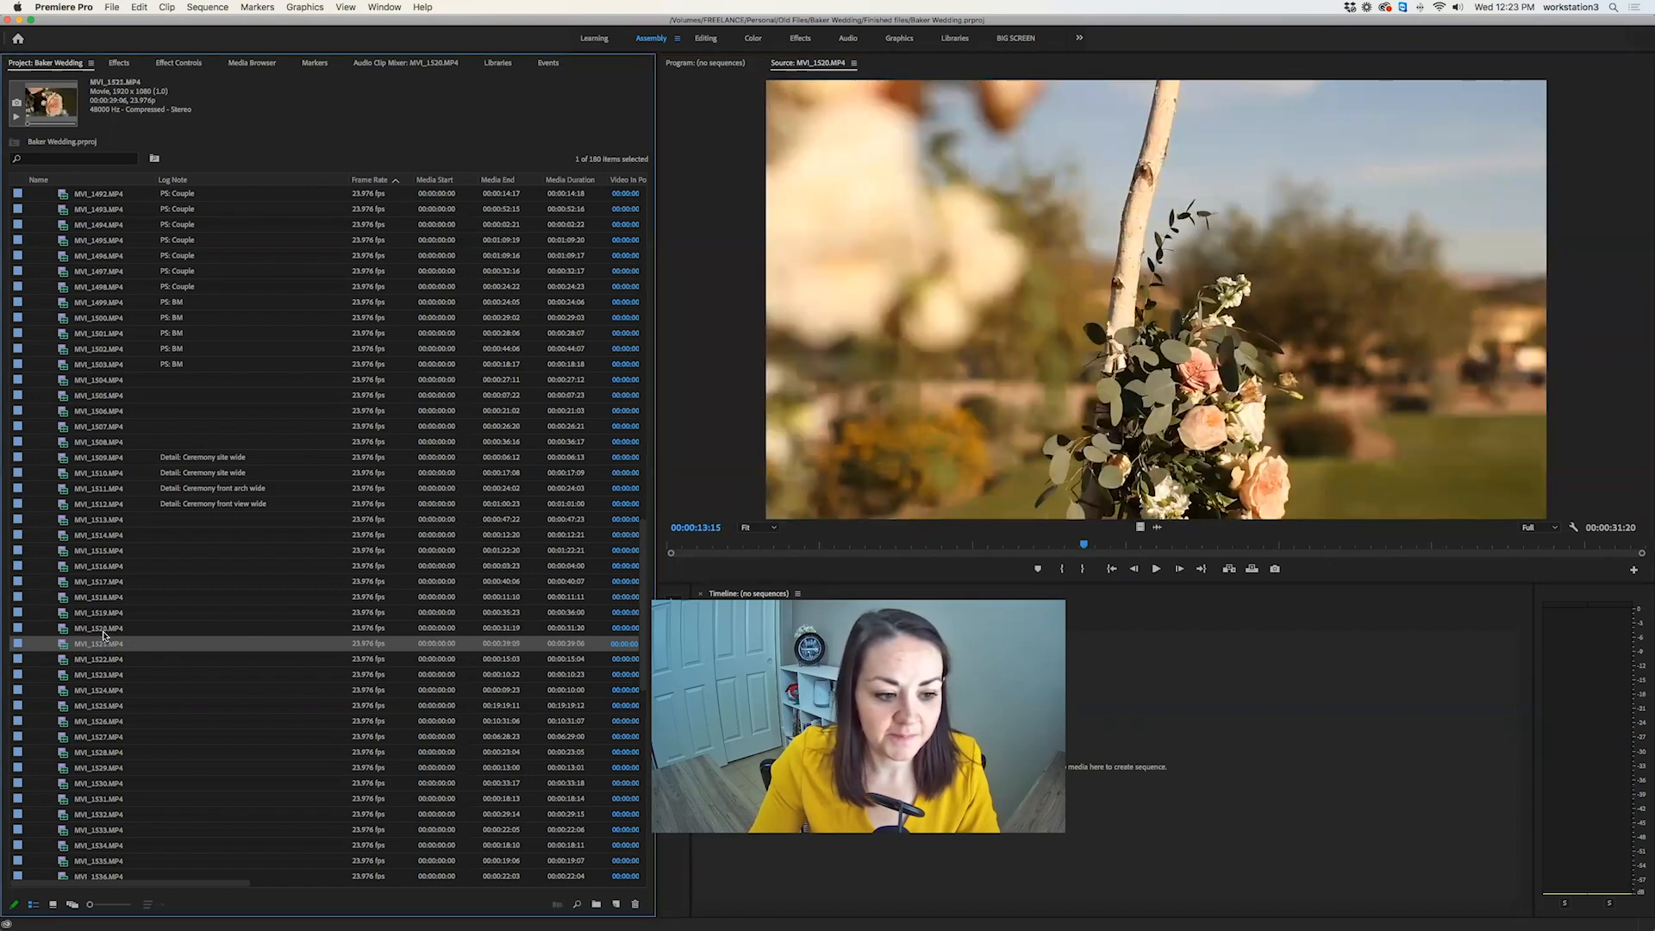
pyautogui.moveTo(810, 545); pyautogui.dragTo(922, 546)
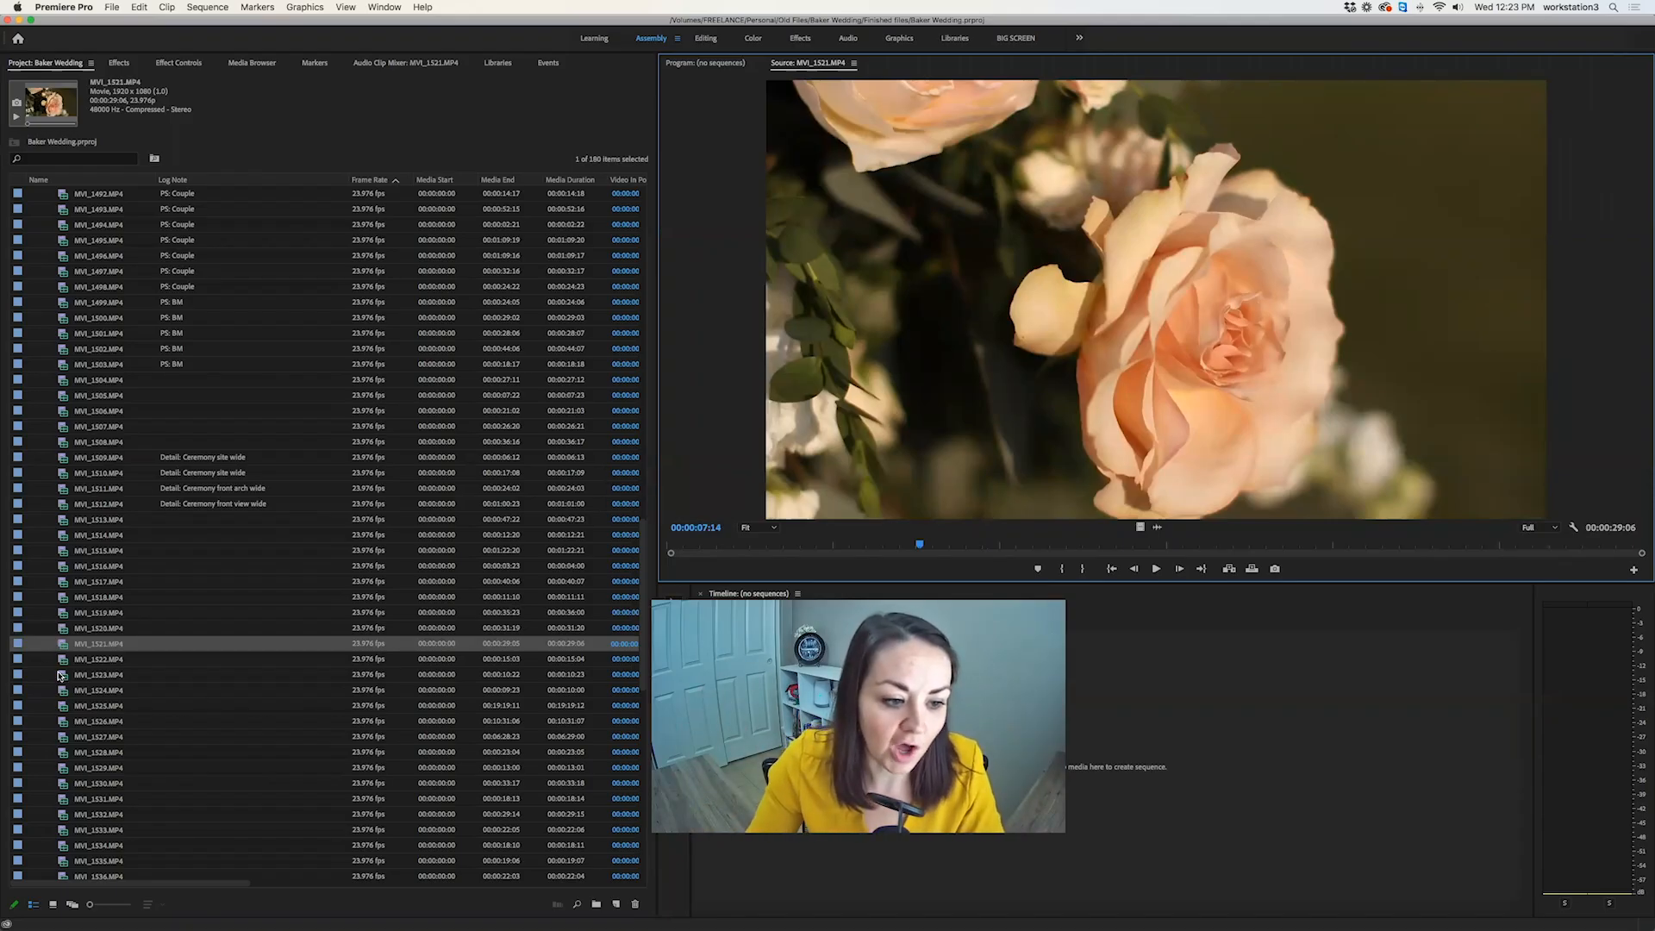
pyautogui.doubleClick(61, 674)
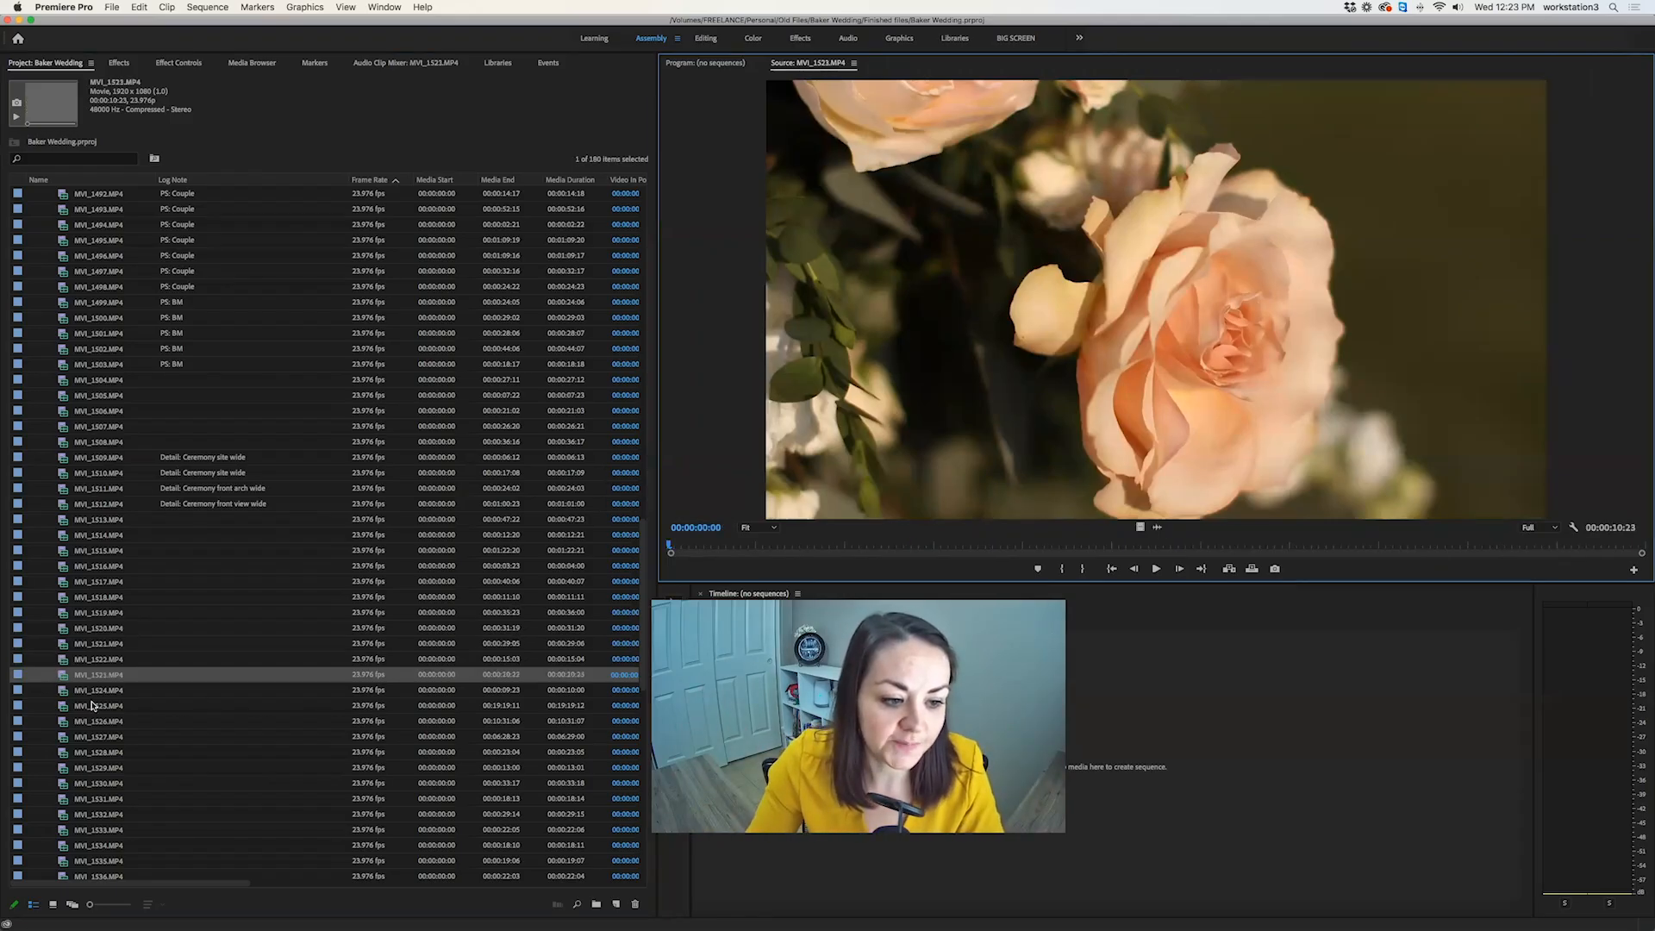
pyautogui.click(62, 531)
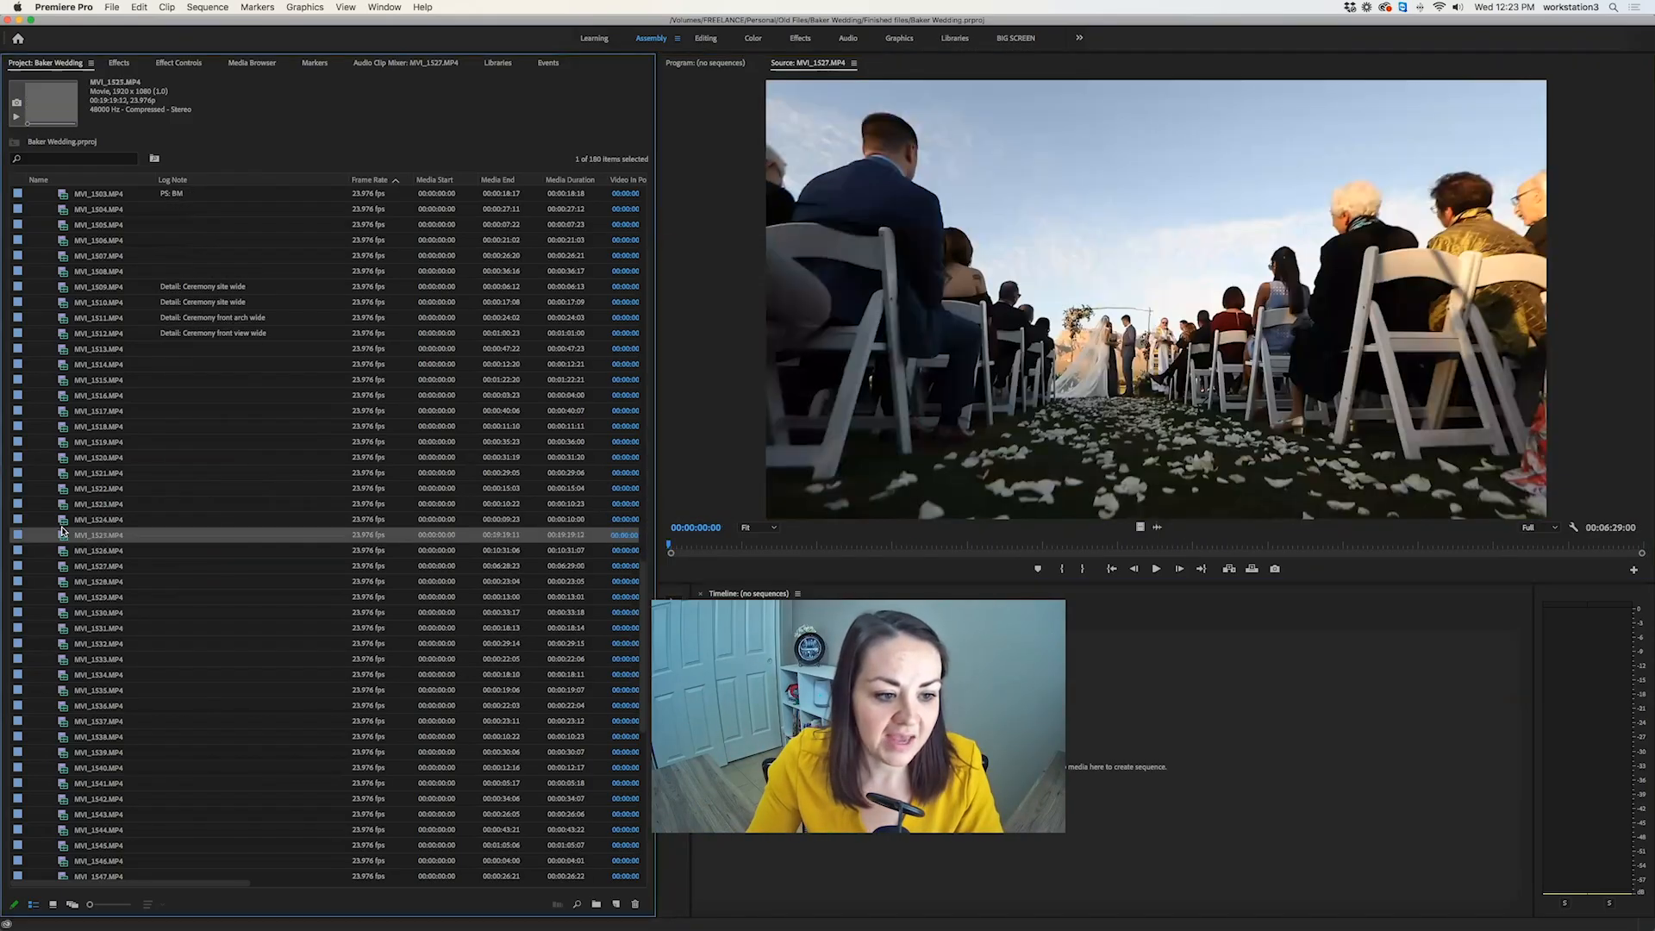
pyautogui.doubleClick(62, 533)
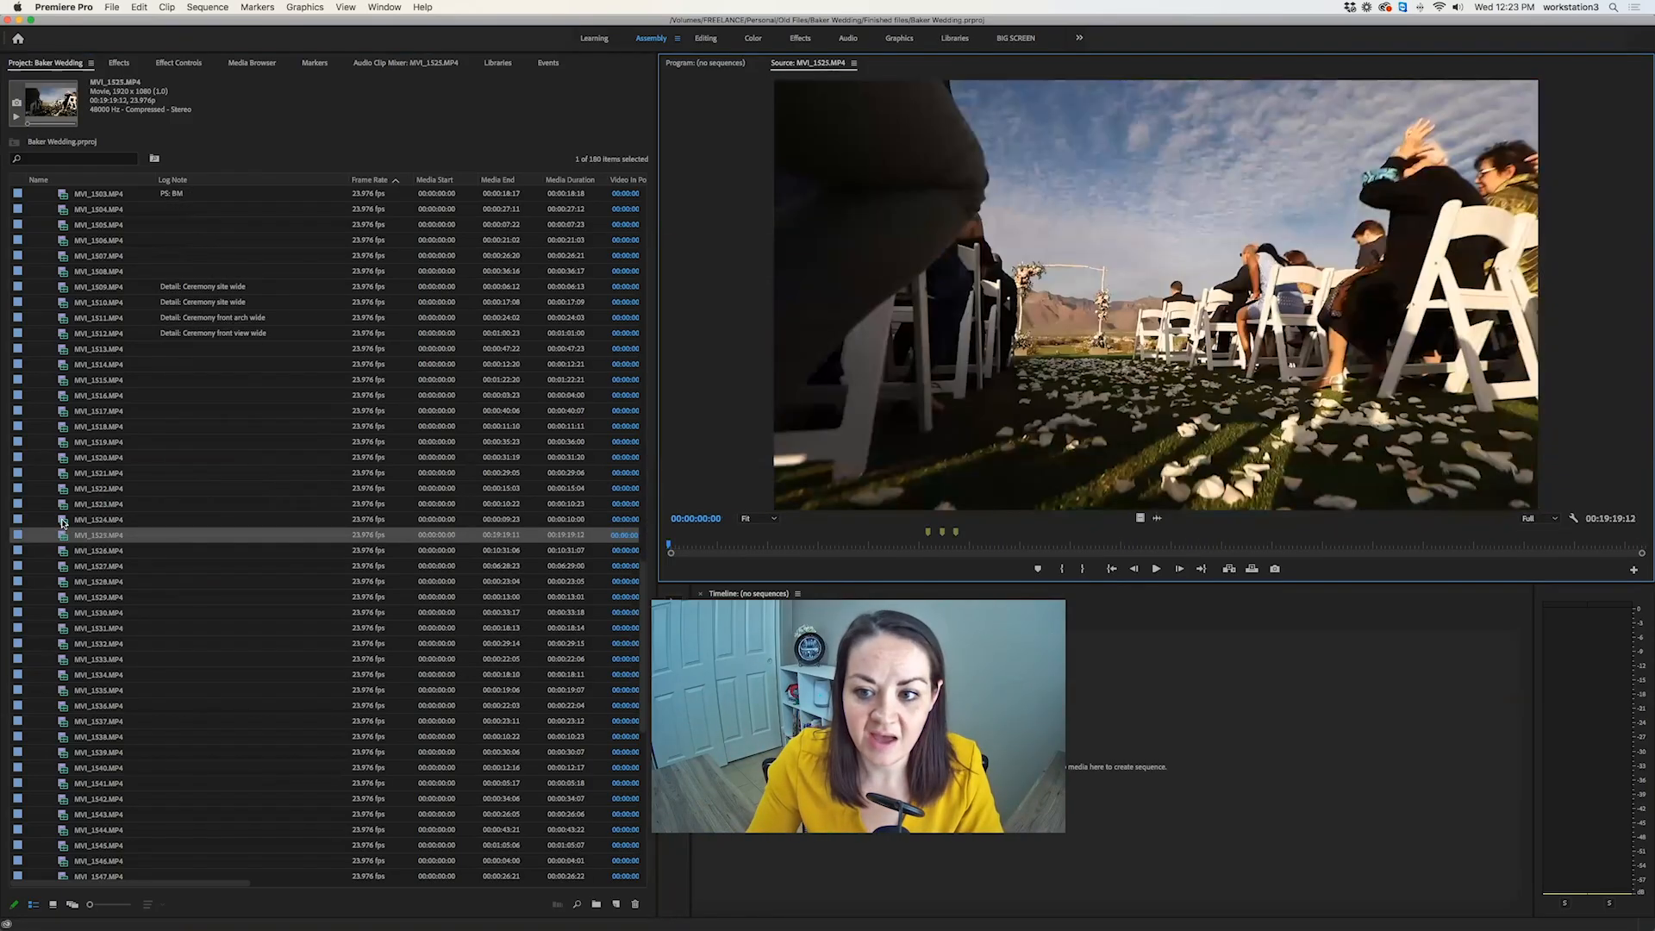
pyautogui.click(63, 521)
pyautogui.doubleClick(62, 521)
pyautogui.doubleClick(62, 534)
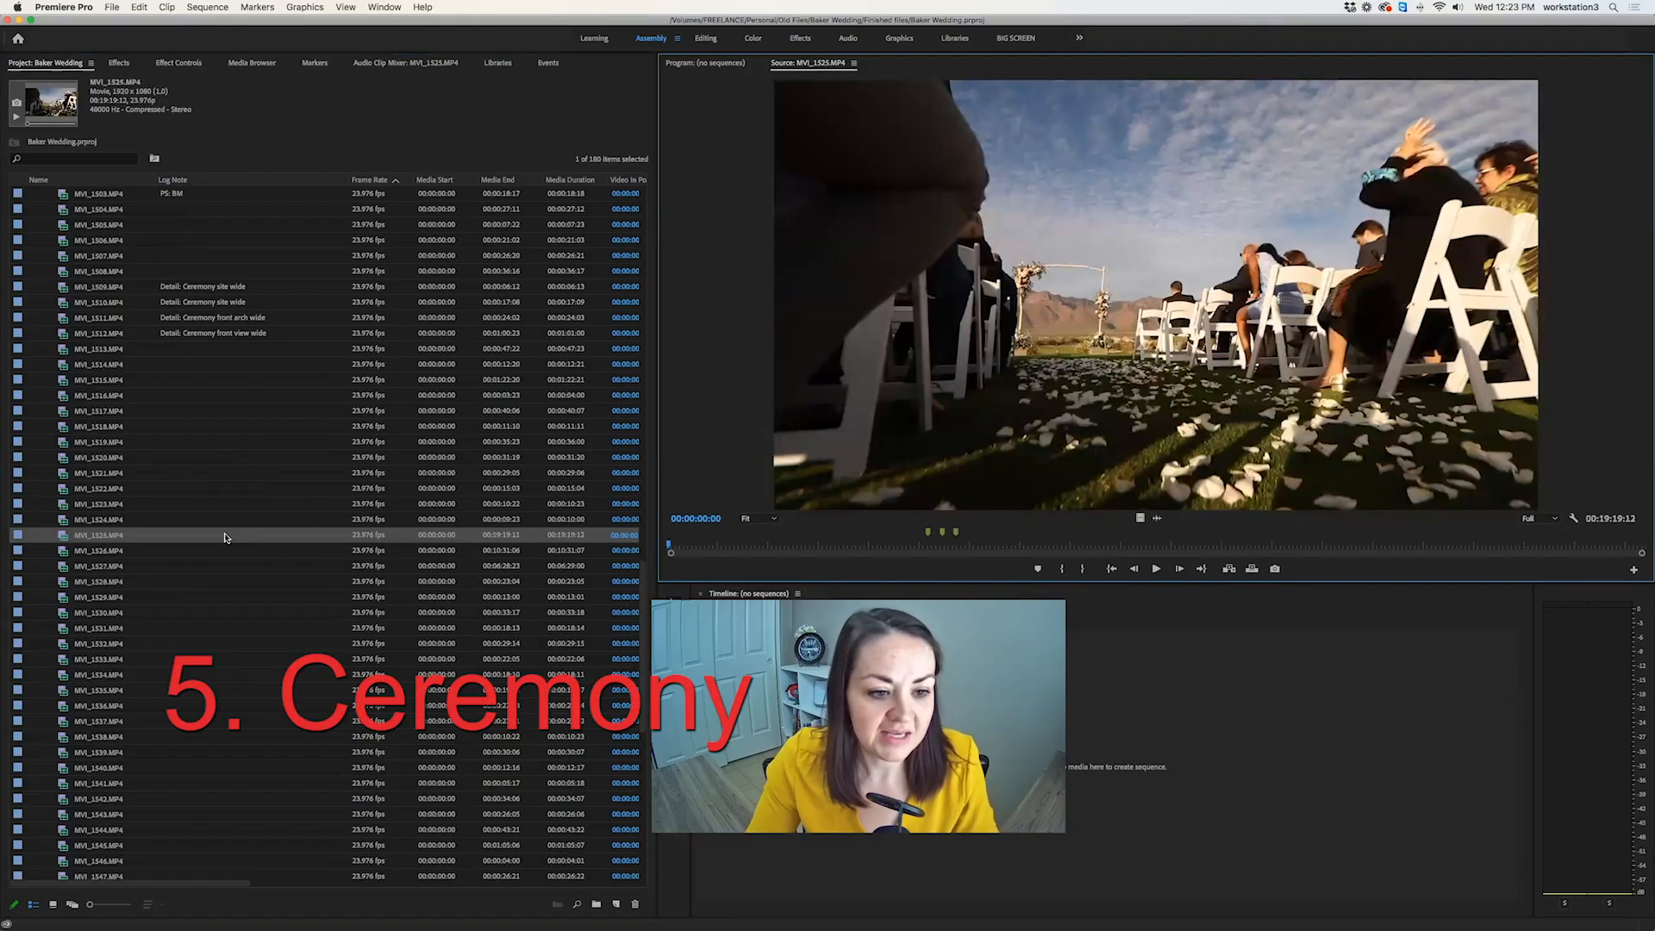
# Enter "Ceremony: Back WIDE 1" as the log note for MVI_1525.MP4 and copy the note.
pyautogui.click(225, 535)
pyautogui.write('Ceremony: Back WIDE 1')
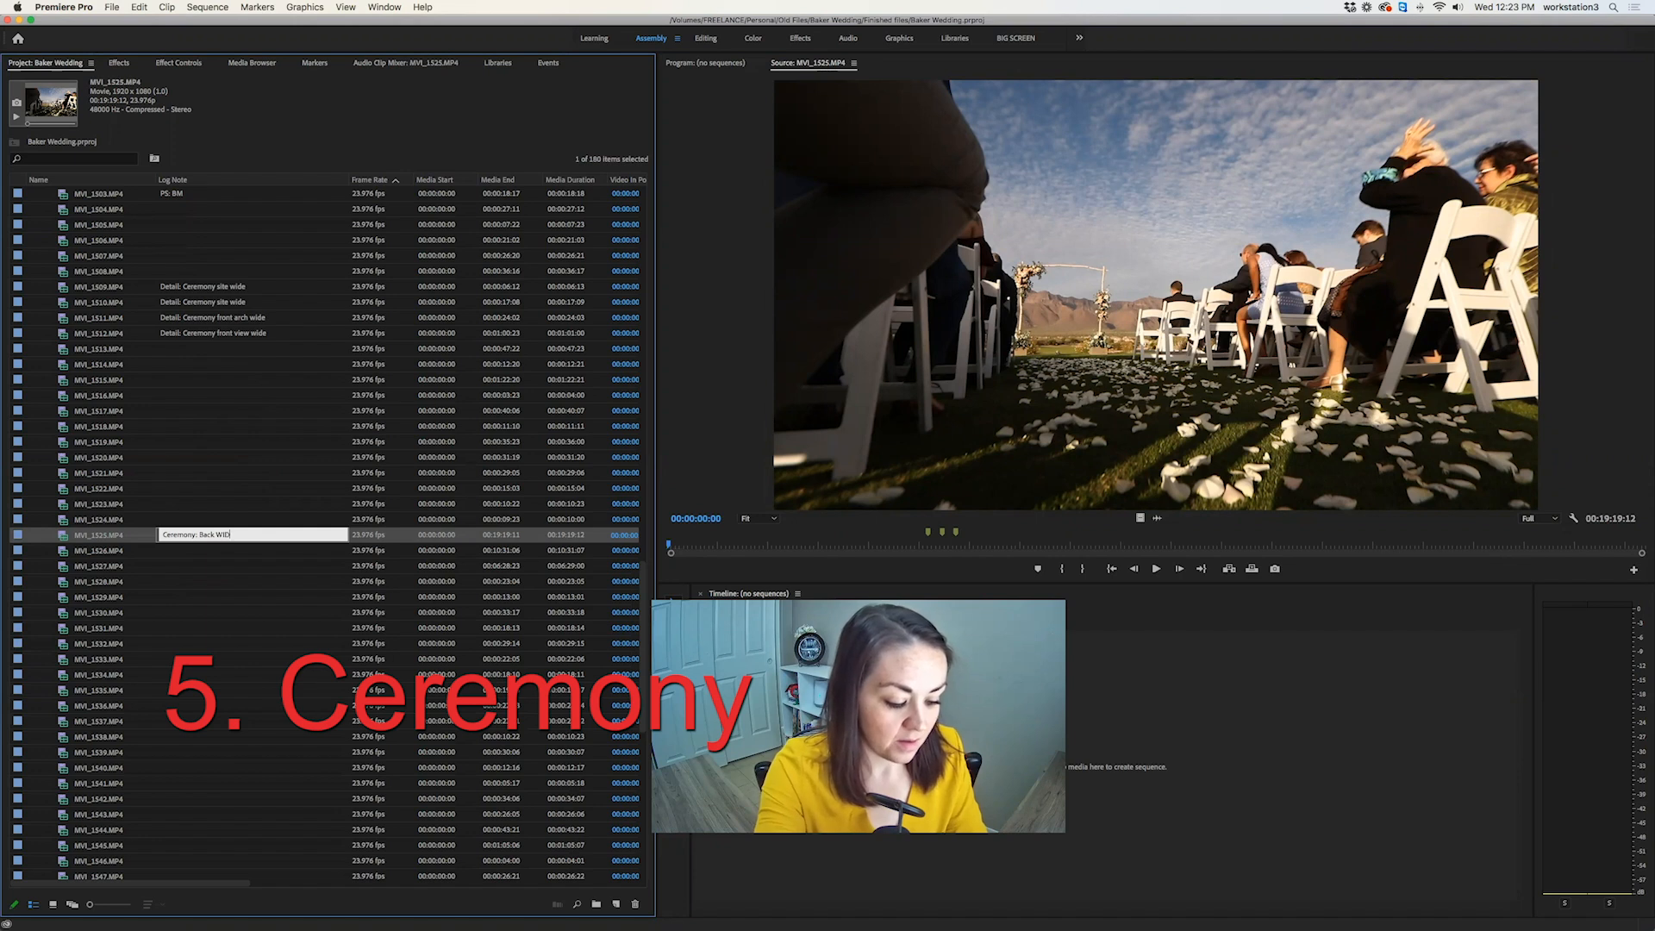
pyautogui.press('Return')
pyautogui.click(204, 535)
pyautogui.press('super+c')
# Check MVI_1526.MP4 to MVI_1528.MP4, and log MVI_1526.MP4 as "Ceremony: Back WIDE 2" and MVI_1527.MP4 as "Ceremony: Back WIDE 3".
pyautogui.click(62, 552)
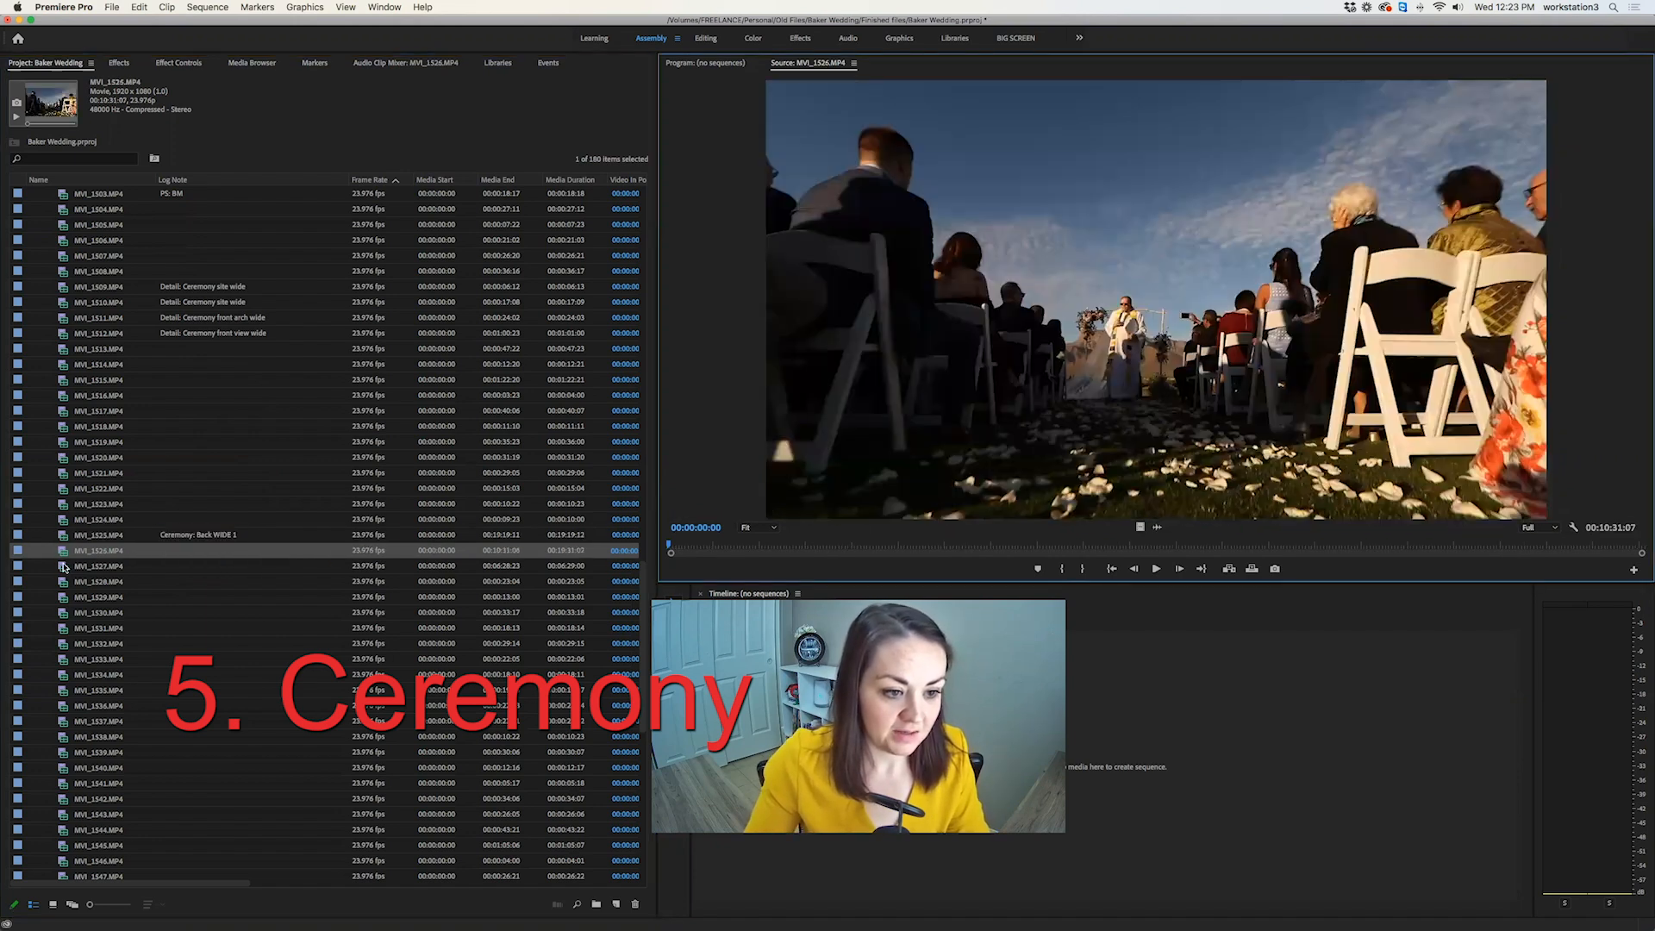
pyautogui.click(63, 567)
pyautogui.click(63, 583)
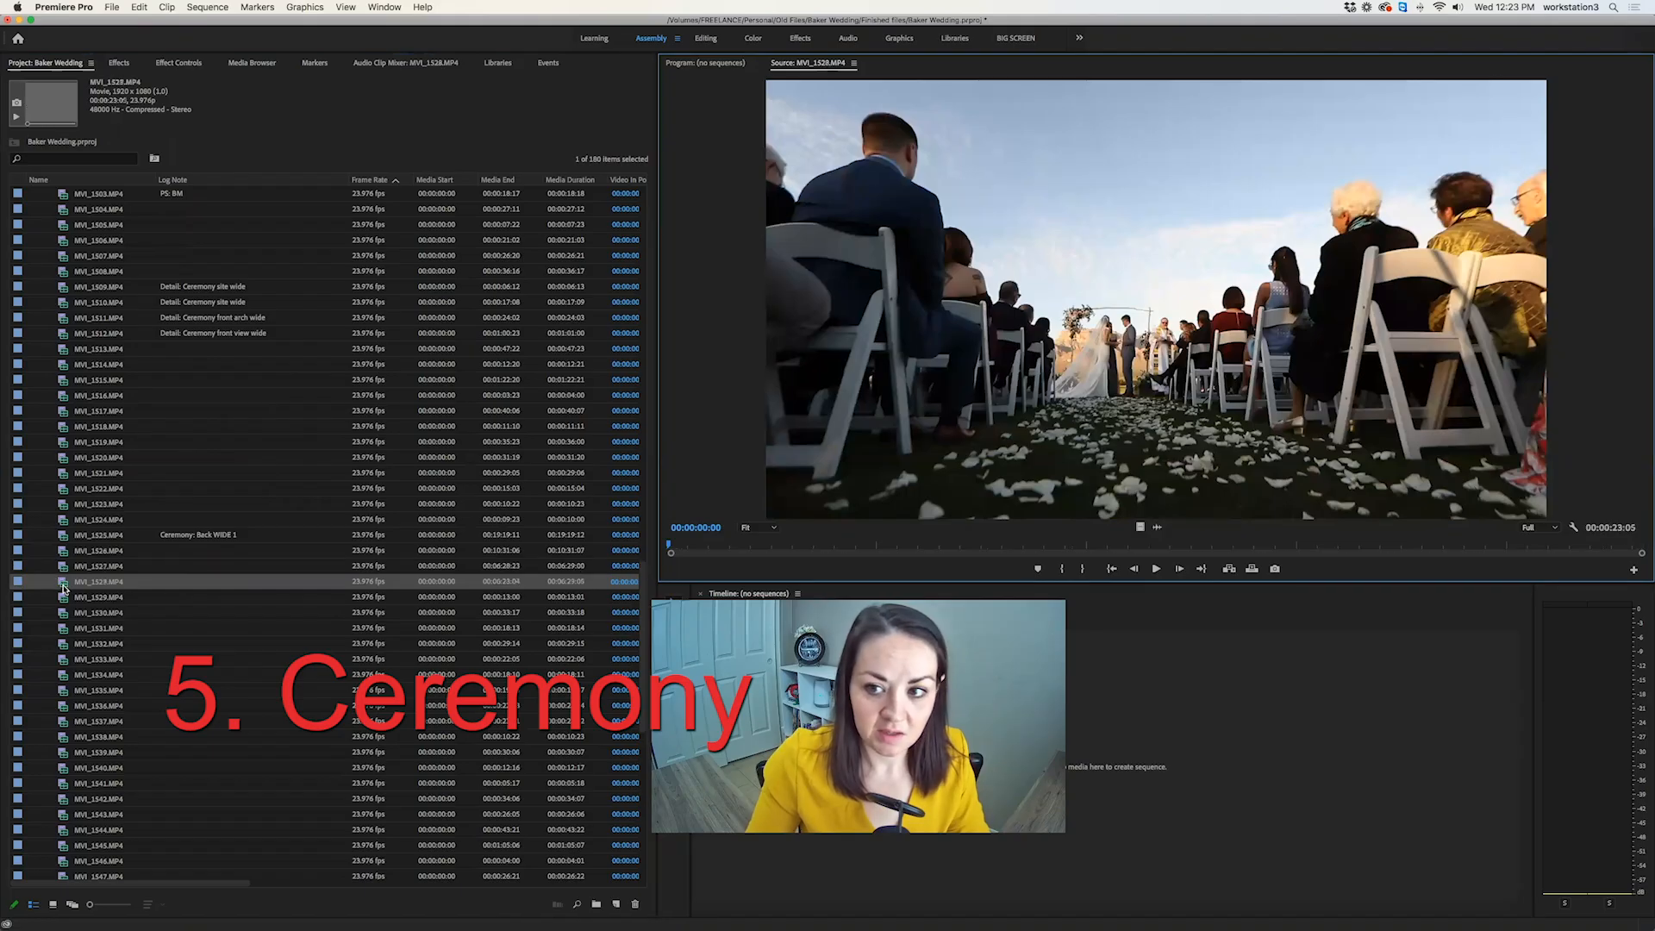
pyautogui.click(194, 551)
pyautogui.press('super+v')
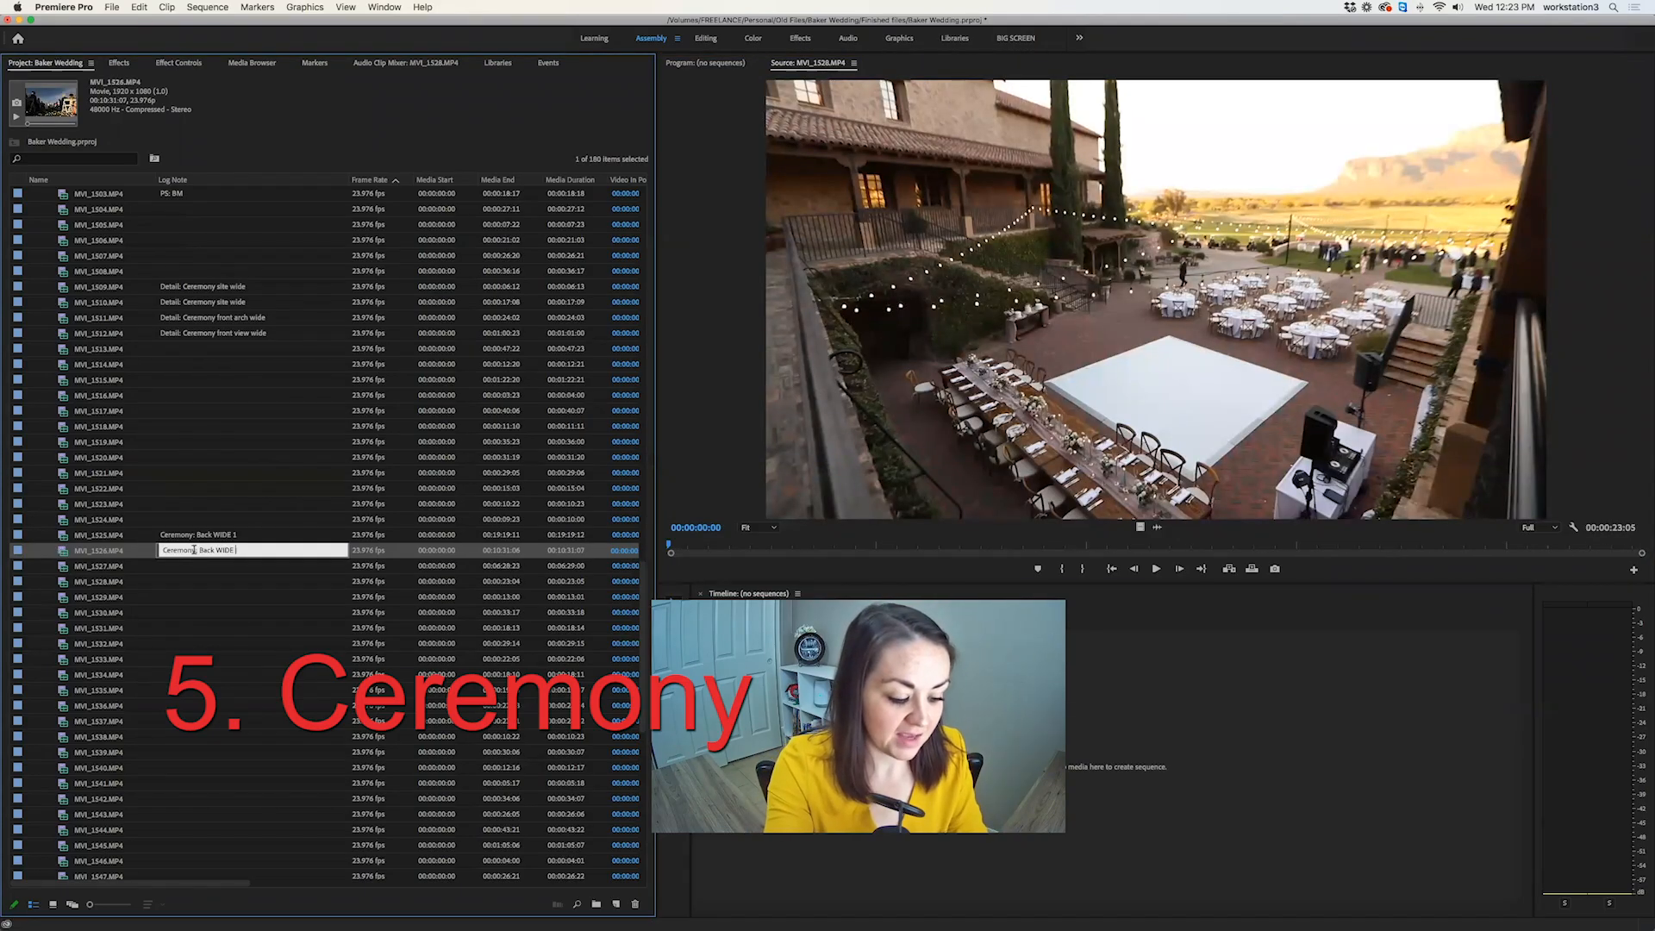
pyautogui.write('2')
pyautogui.press('Return')
pyautogui.press('super+v')
pyautogui.press('BackSpace')
pyautogui.write('3')
pyautogui.press('Return')
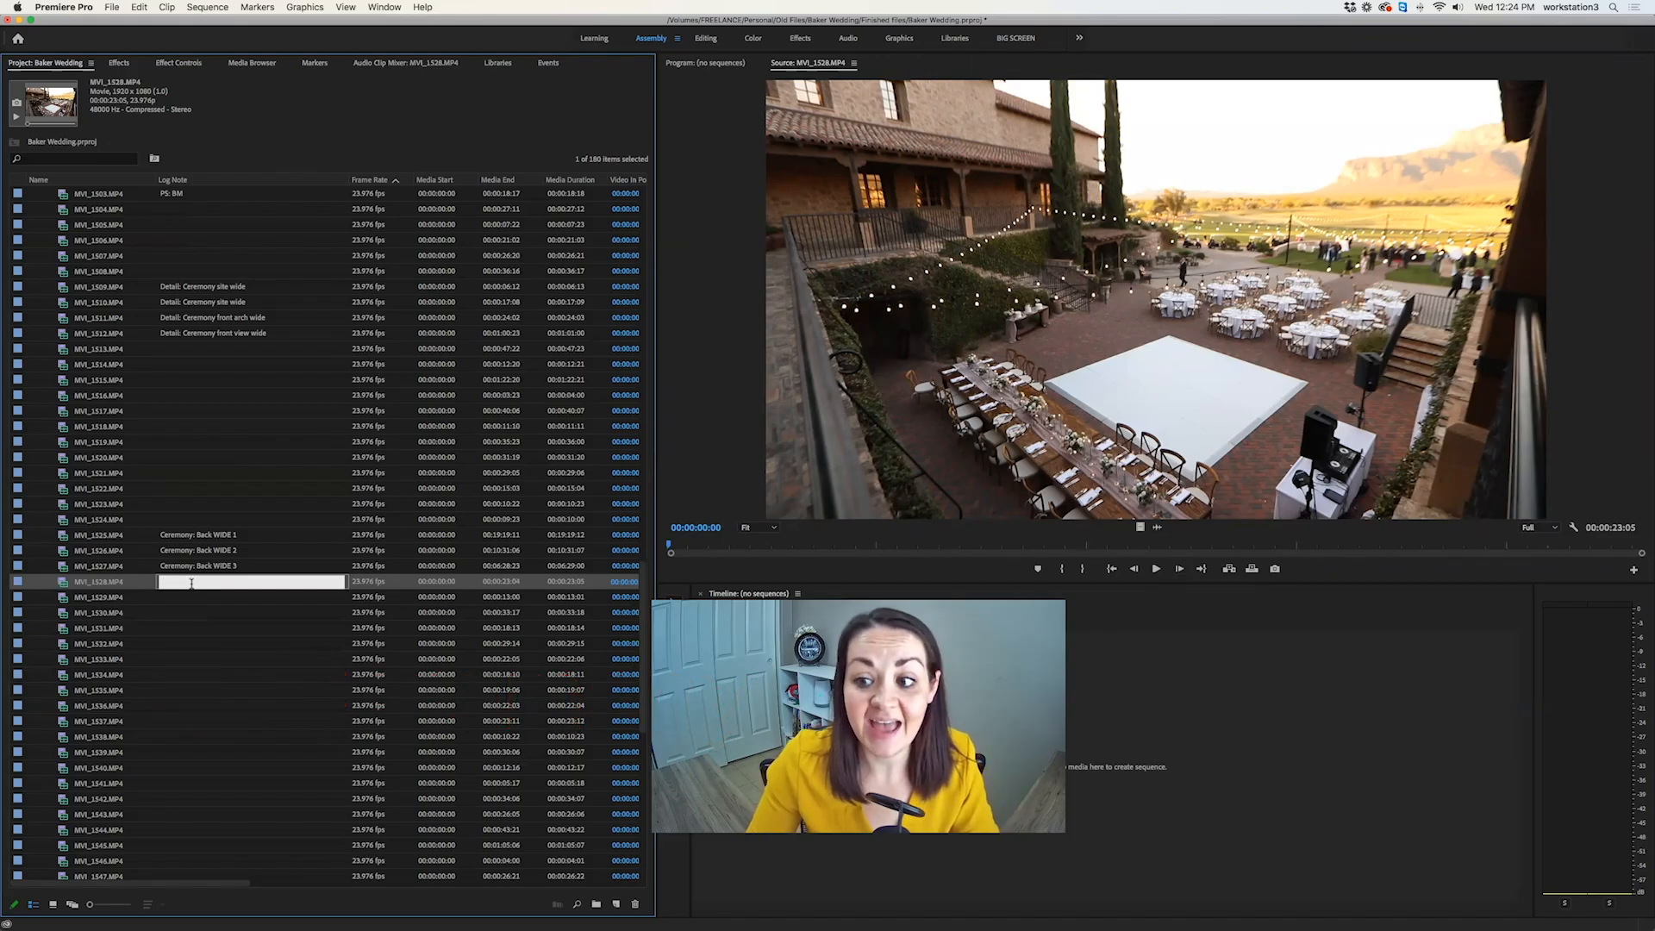
# Enter "Detail: reception Site WIDE" as the log note for MVI_1528.MP4.
pyautogui.write('Deta')
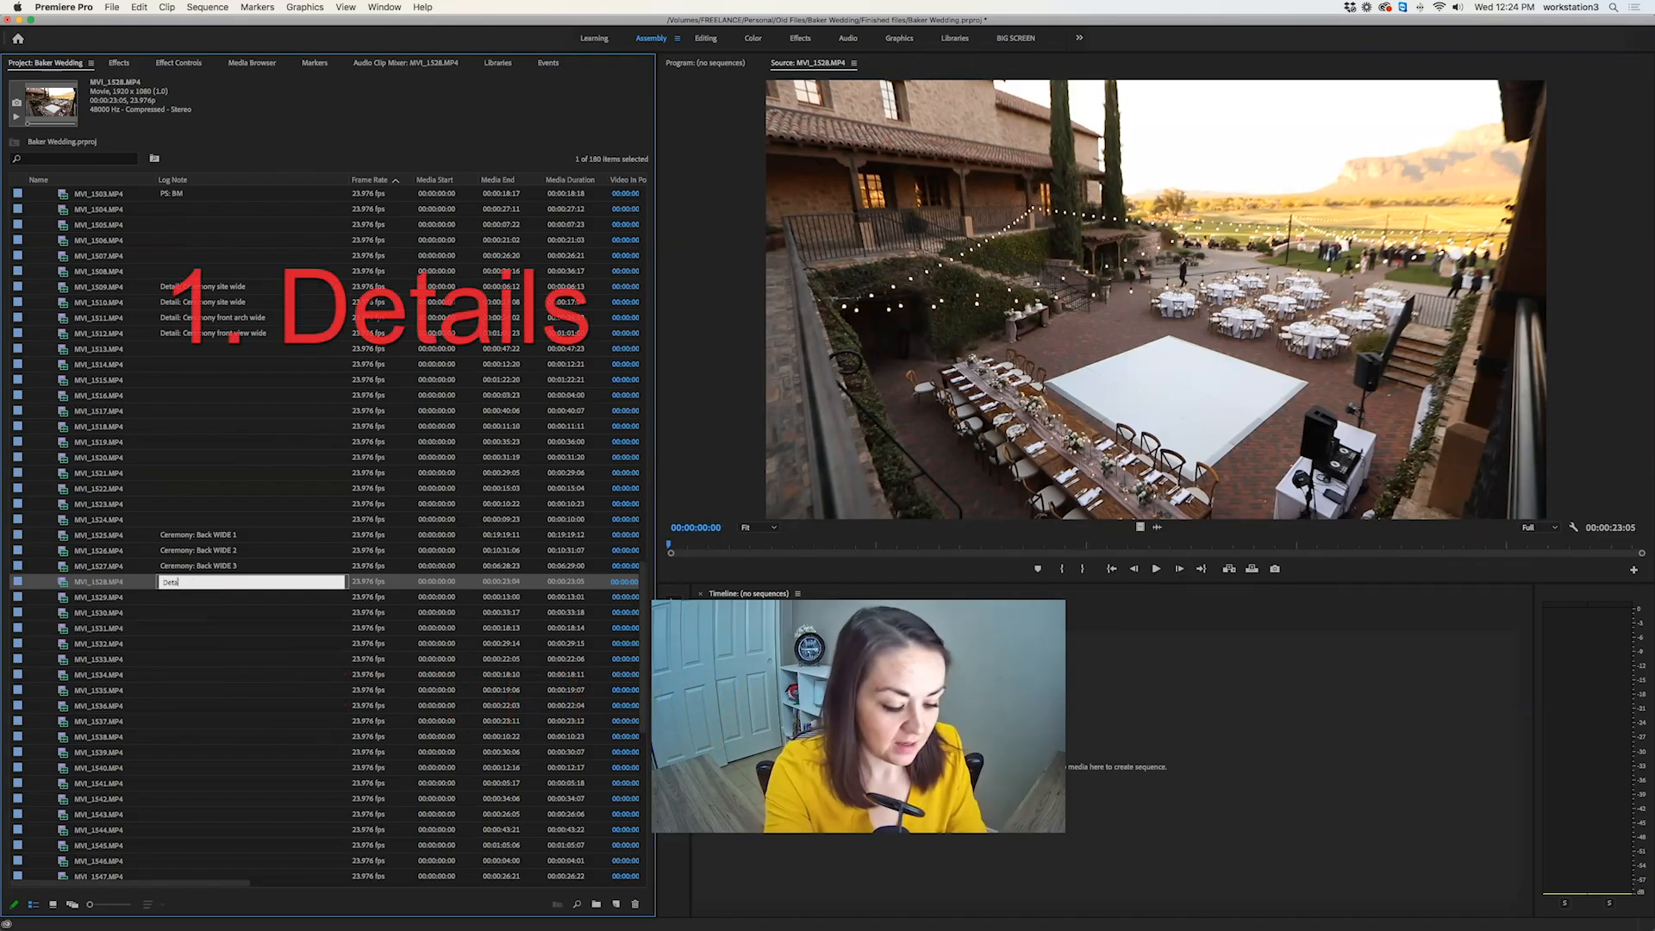
pyautogui.write('il: reception')
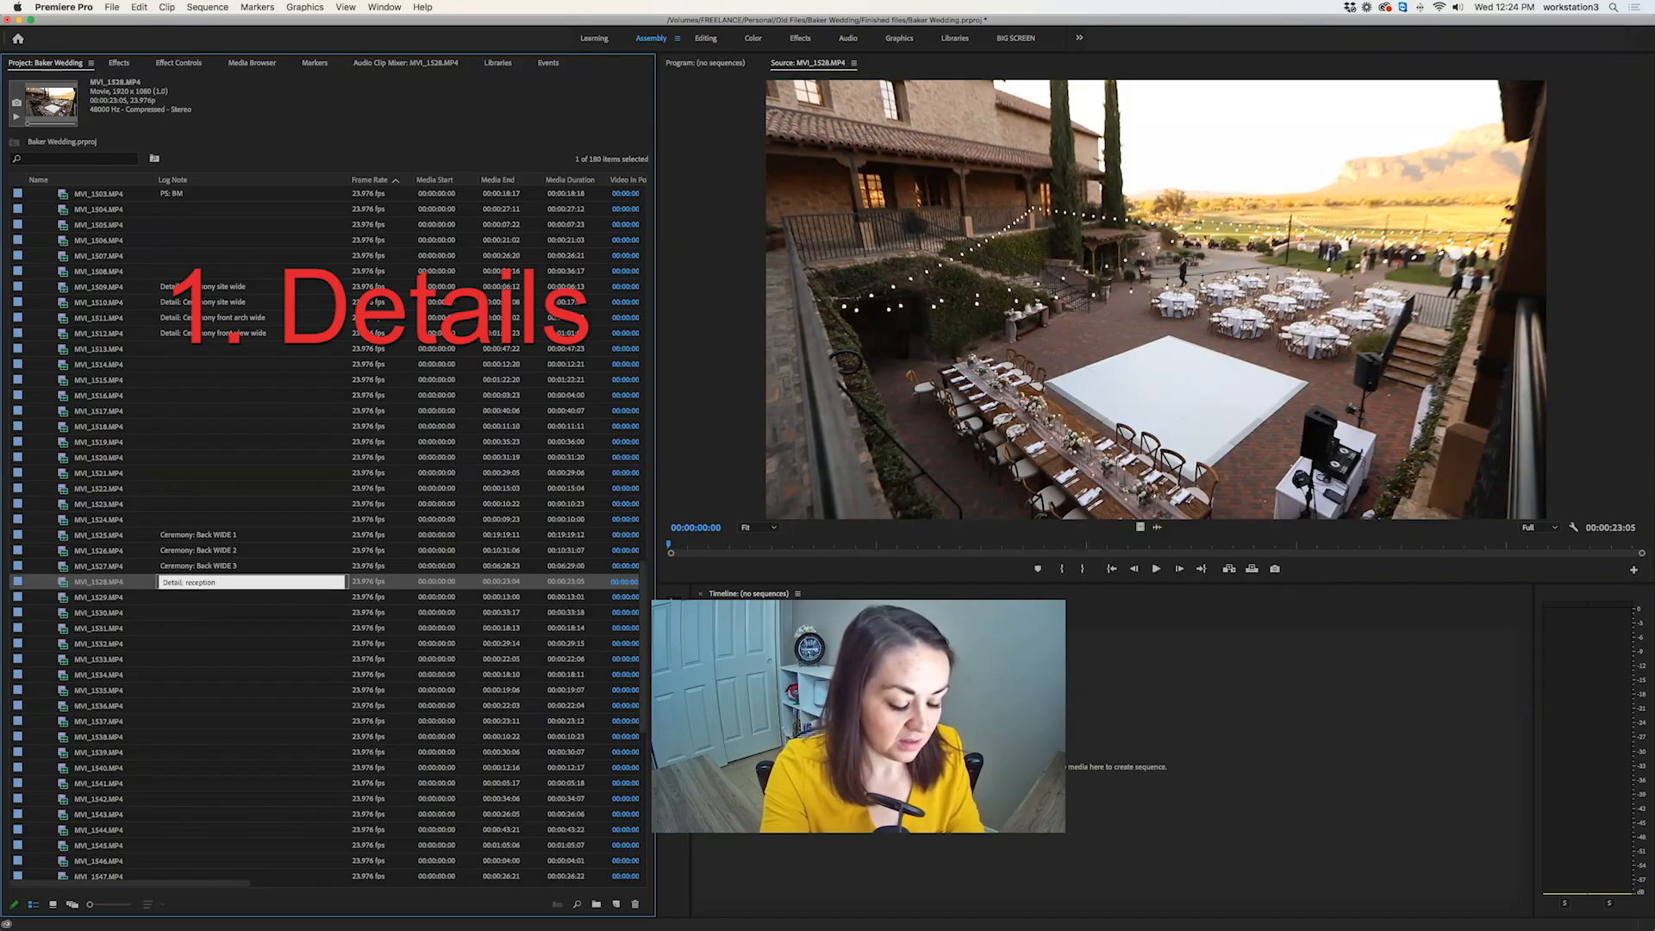
pyautogui.write(' Site WIDE')
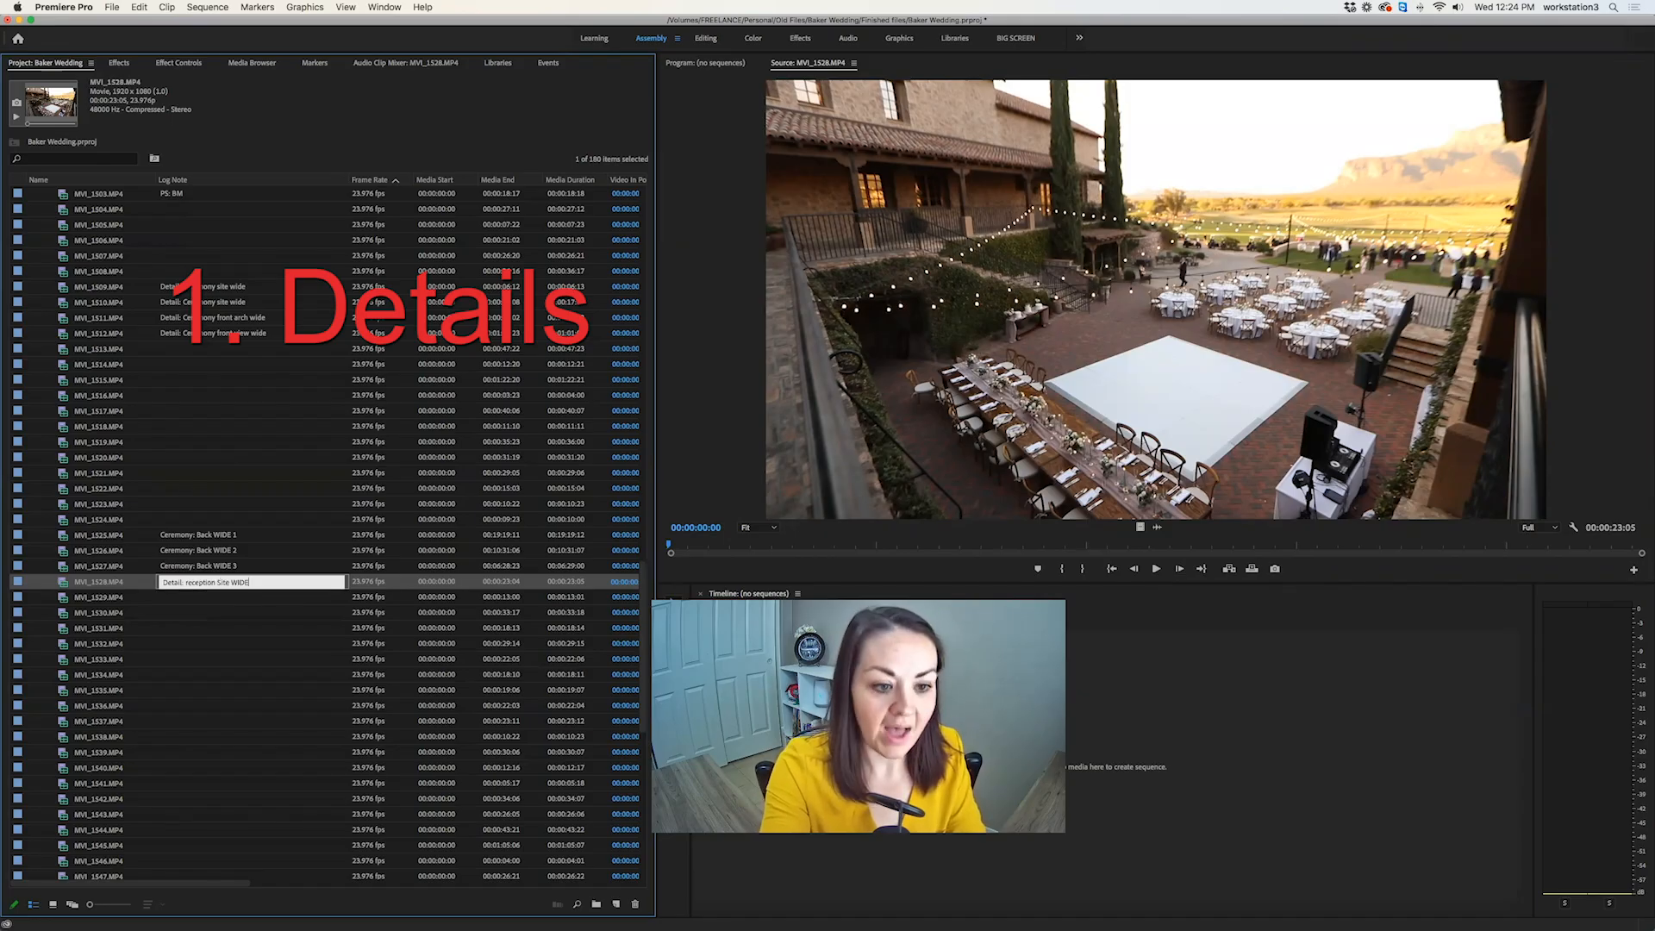
pyautogui.press('Return')
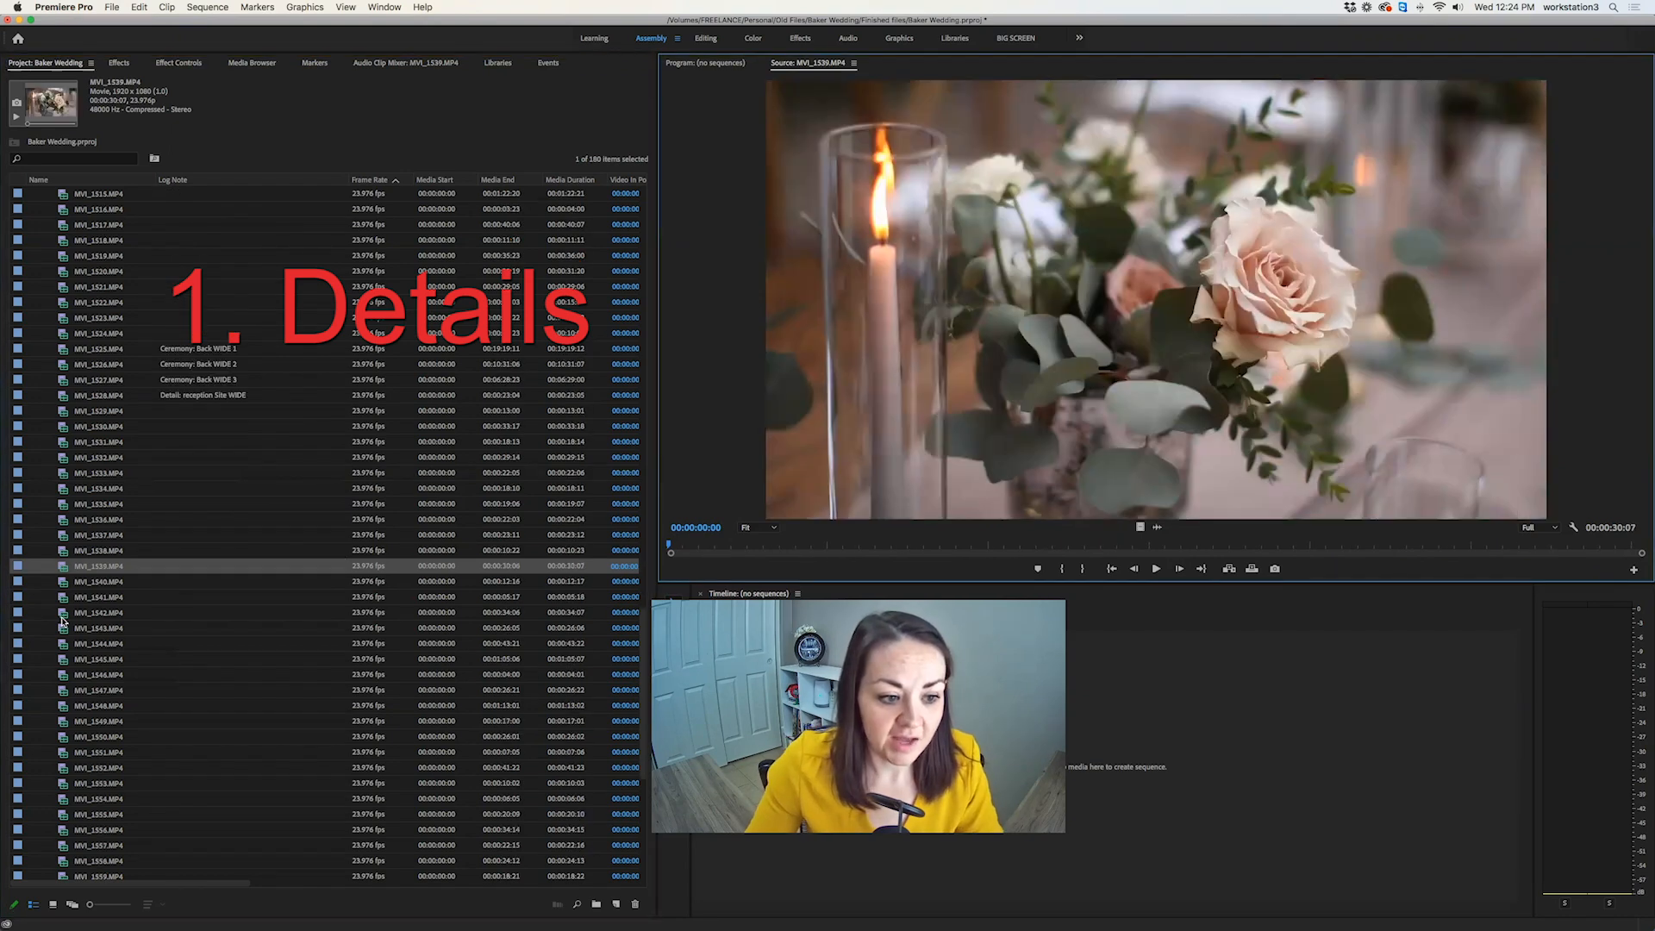
# Find the first post-ceremony couple clip, MVI_1540.MP4, and enter "PS: Couple POST" as its log note.
pyautogui.doubleClick(62, 614)
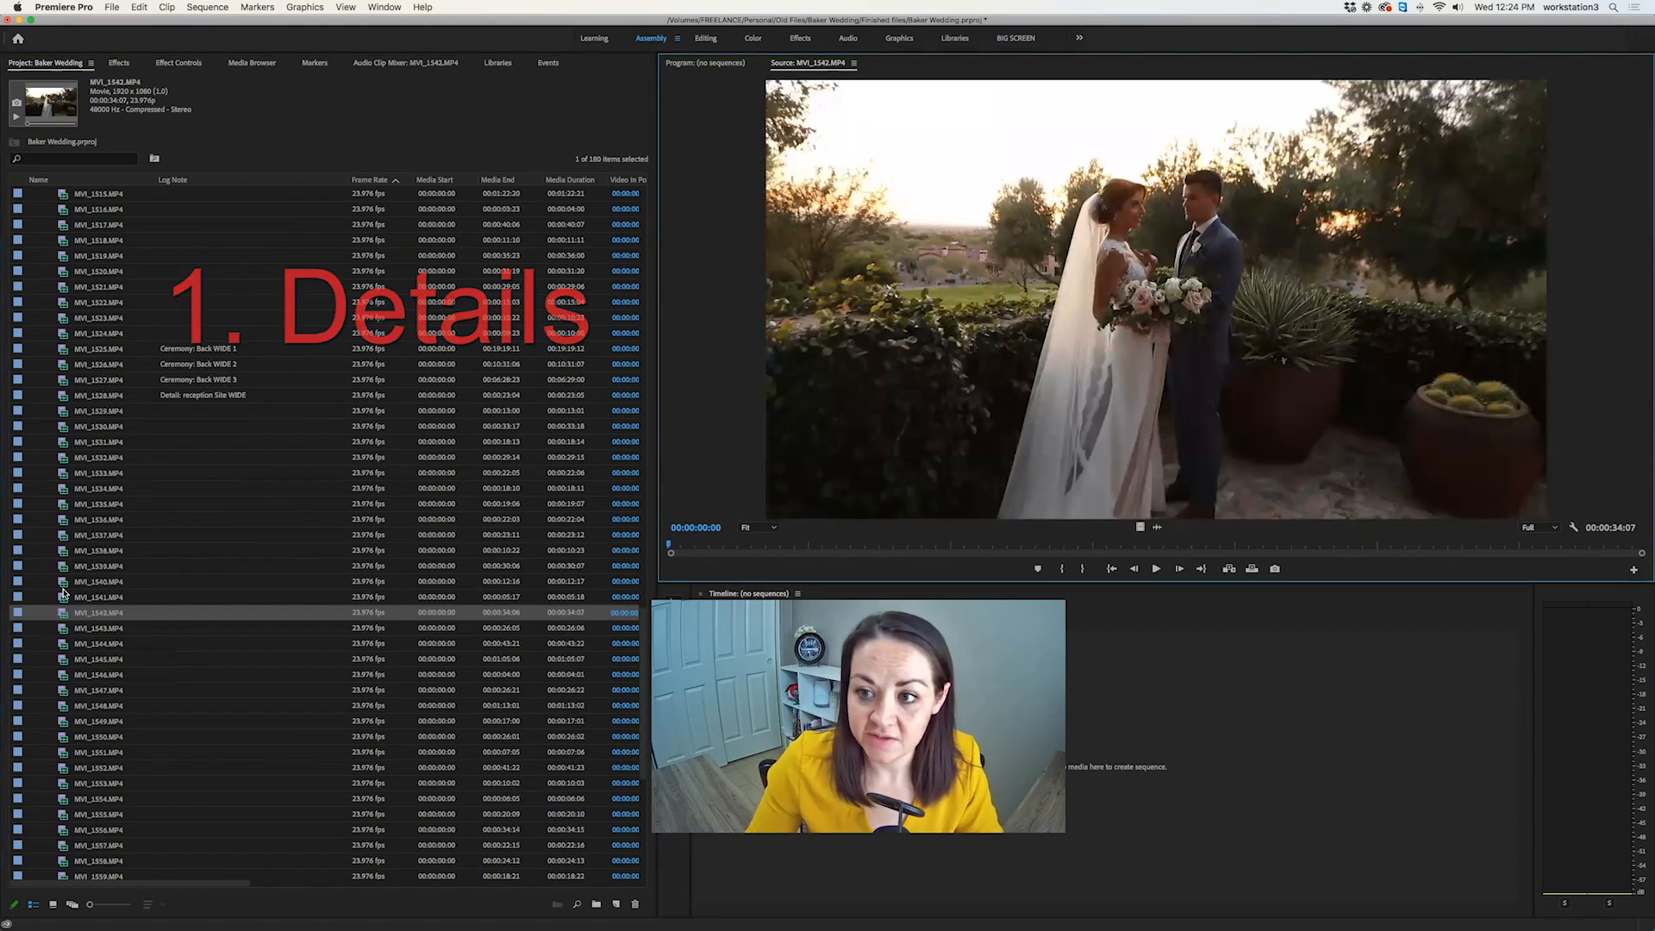
pyautogui.doubleClick(64, 582)
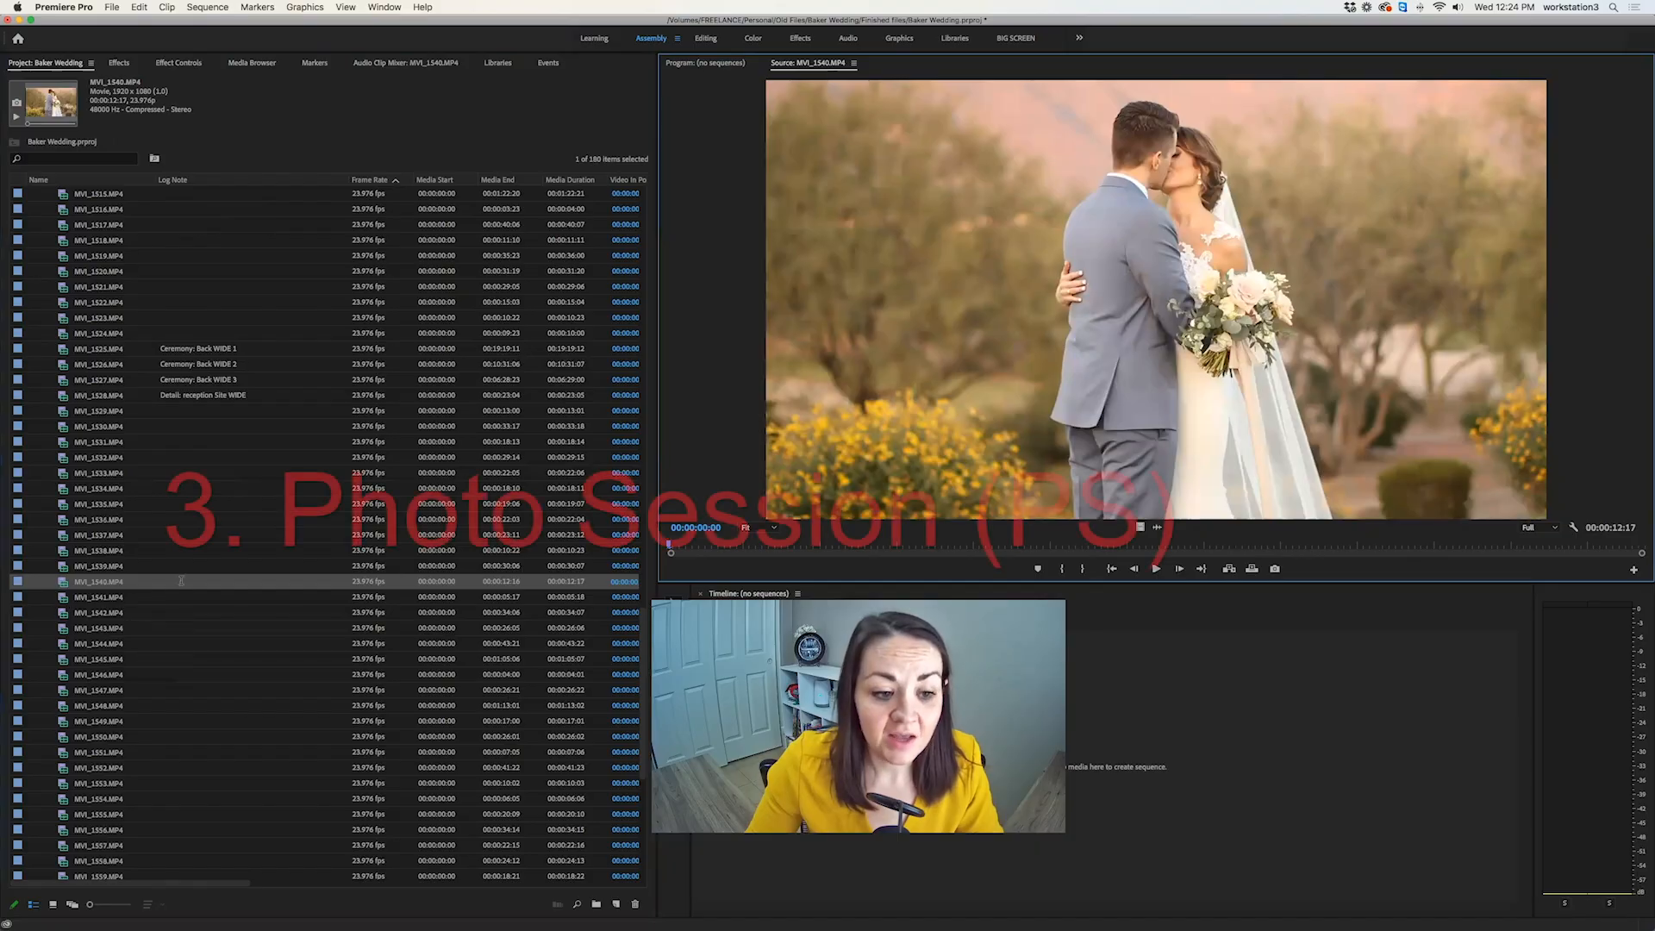
pyautogui.click(221, 584)
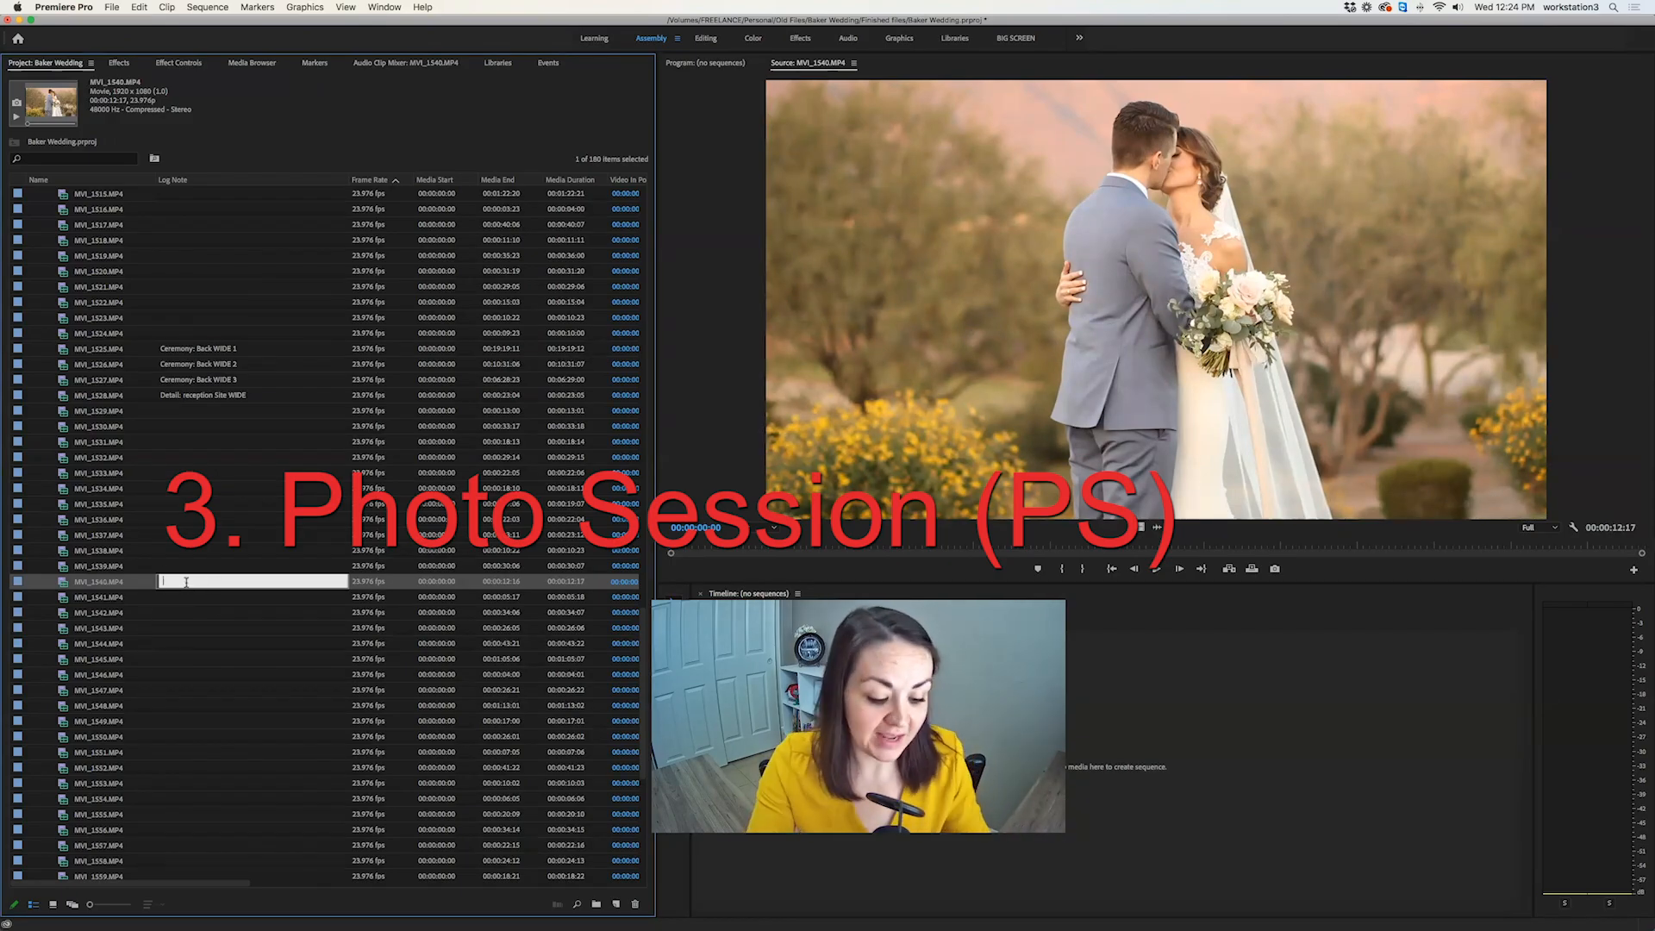
pyautogui.write('le POST')
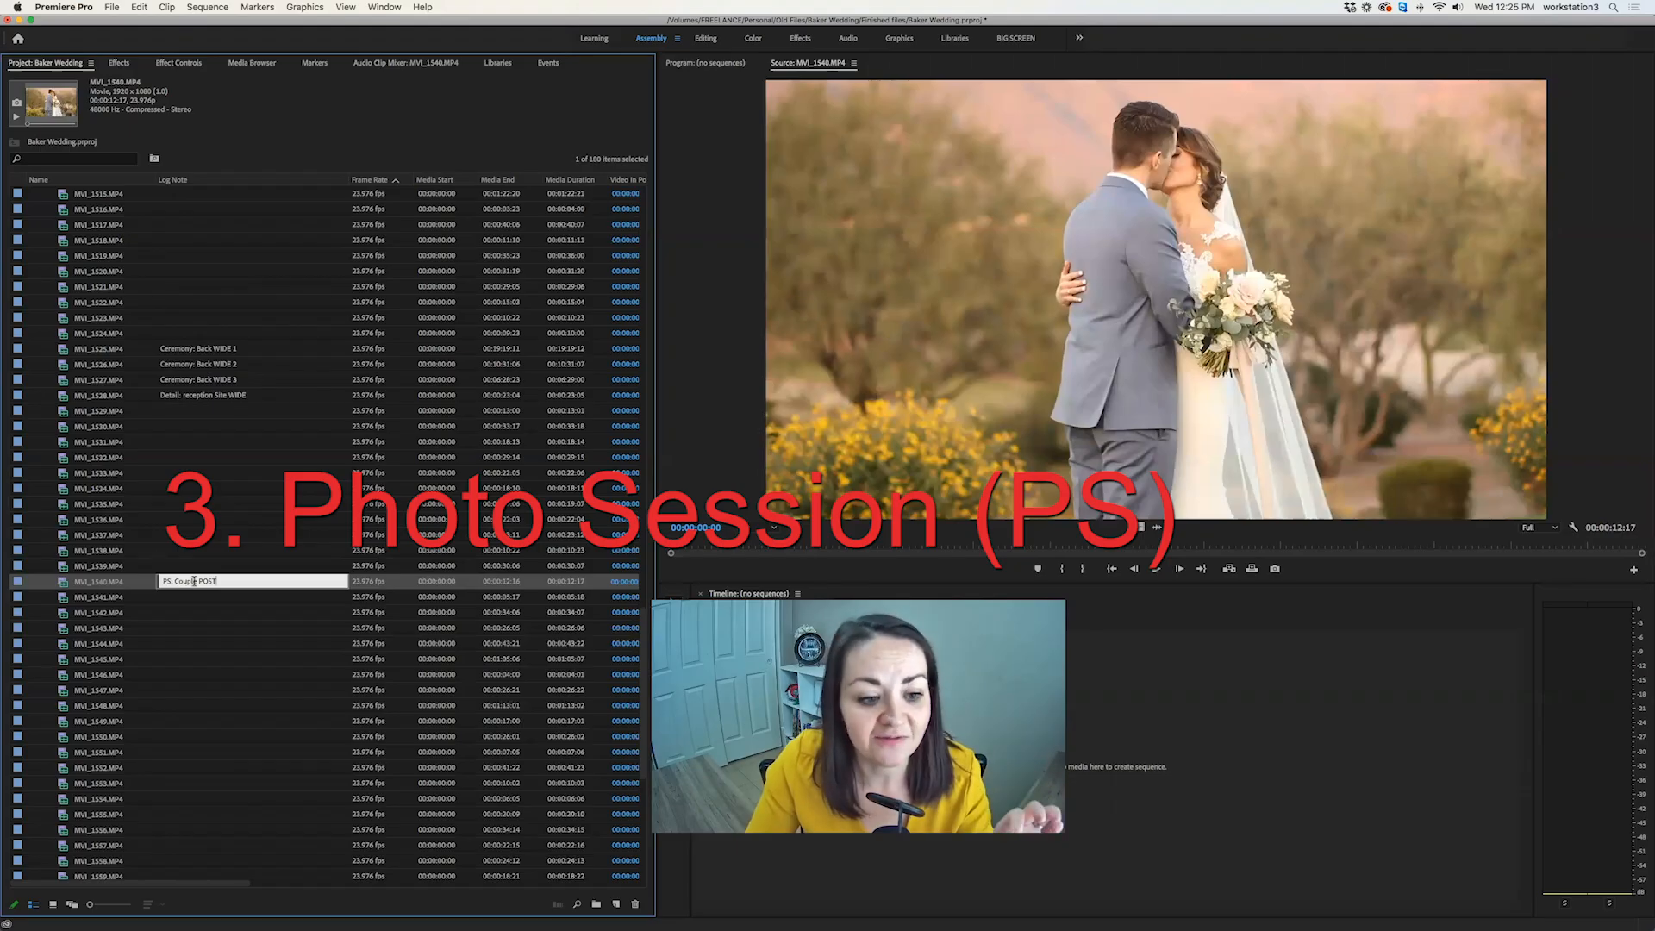
pyautogui.moveTo(220, 582); pyautogui.dragTo(127, 585)
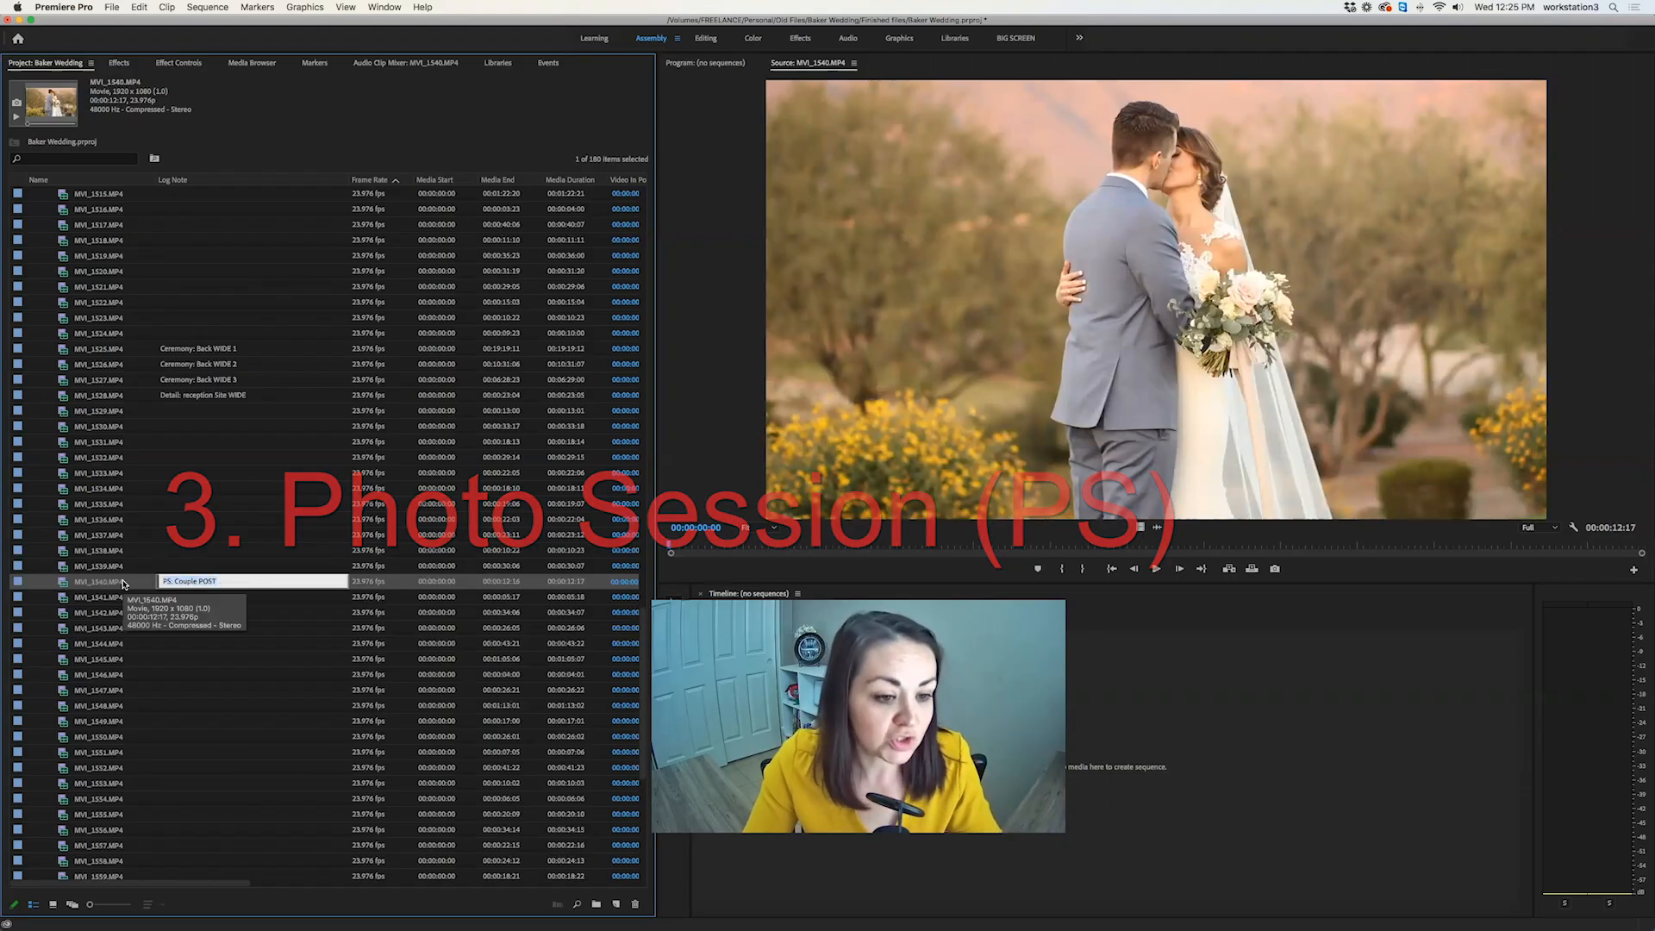
# Skim the clips from MVI_1541.MP4 to MVI_1558.MP4 and enter "Detail: reception Table" as the log note for MVI_1558.MP4.
pyautogui.doubleClick(60, 603)
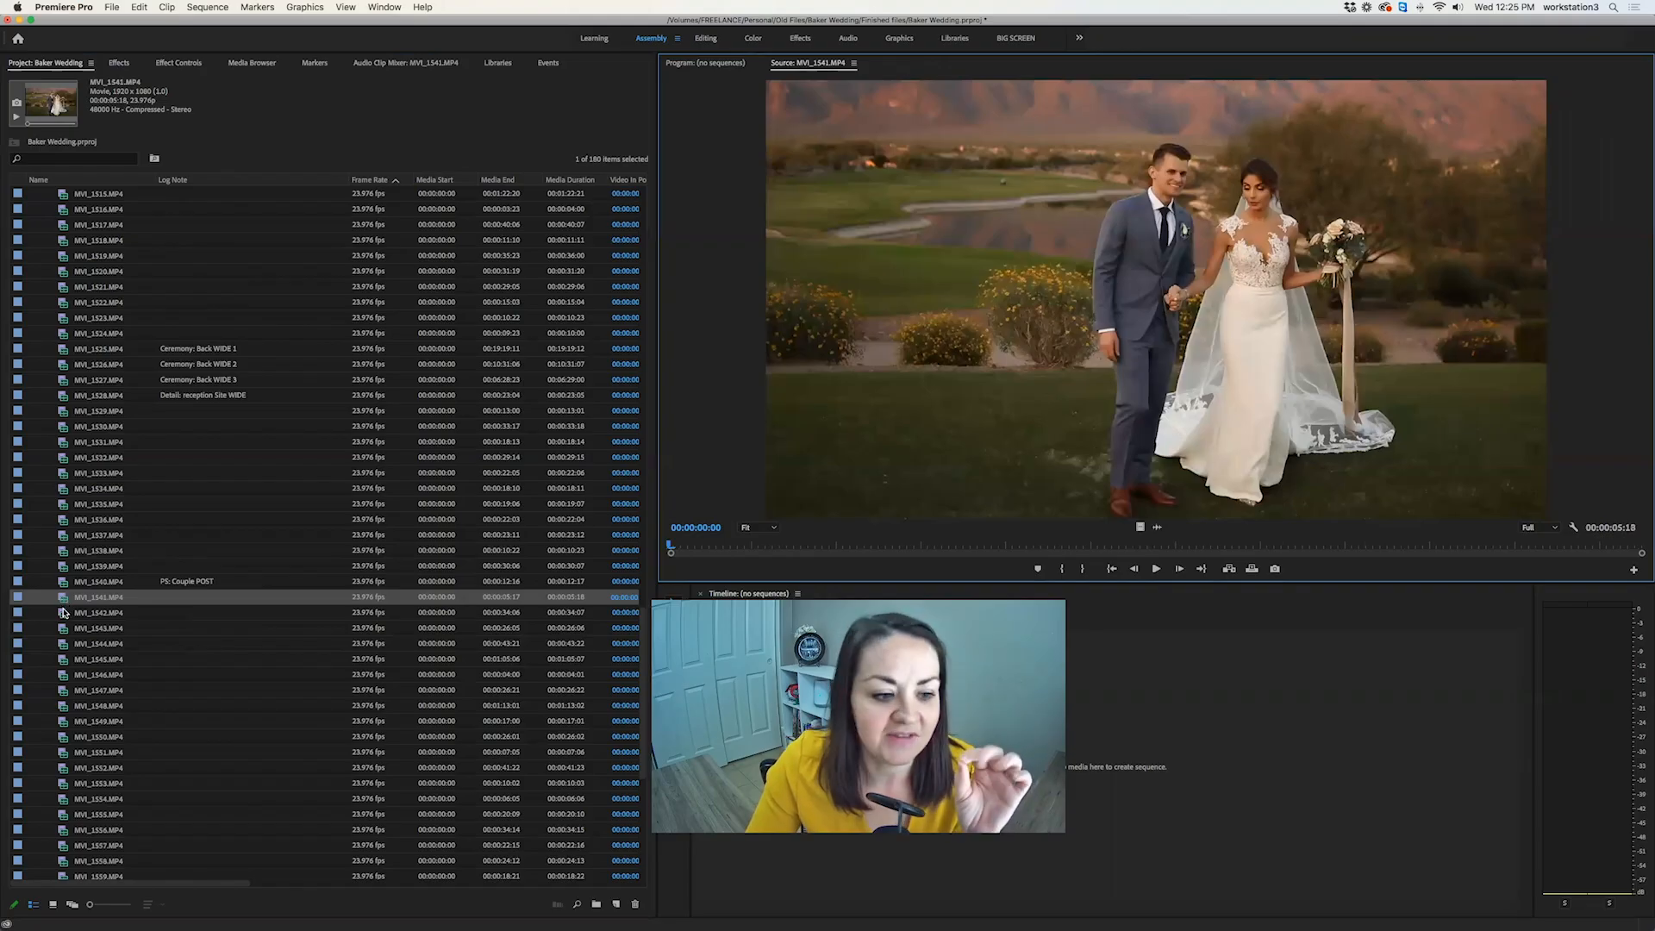
pyautogui.doubleClick(64, 628)
pyautogui.doubleClick(65, 644)
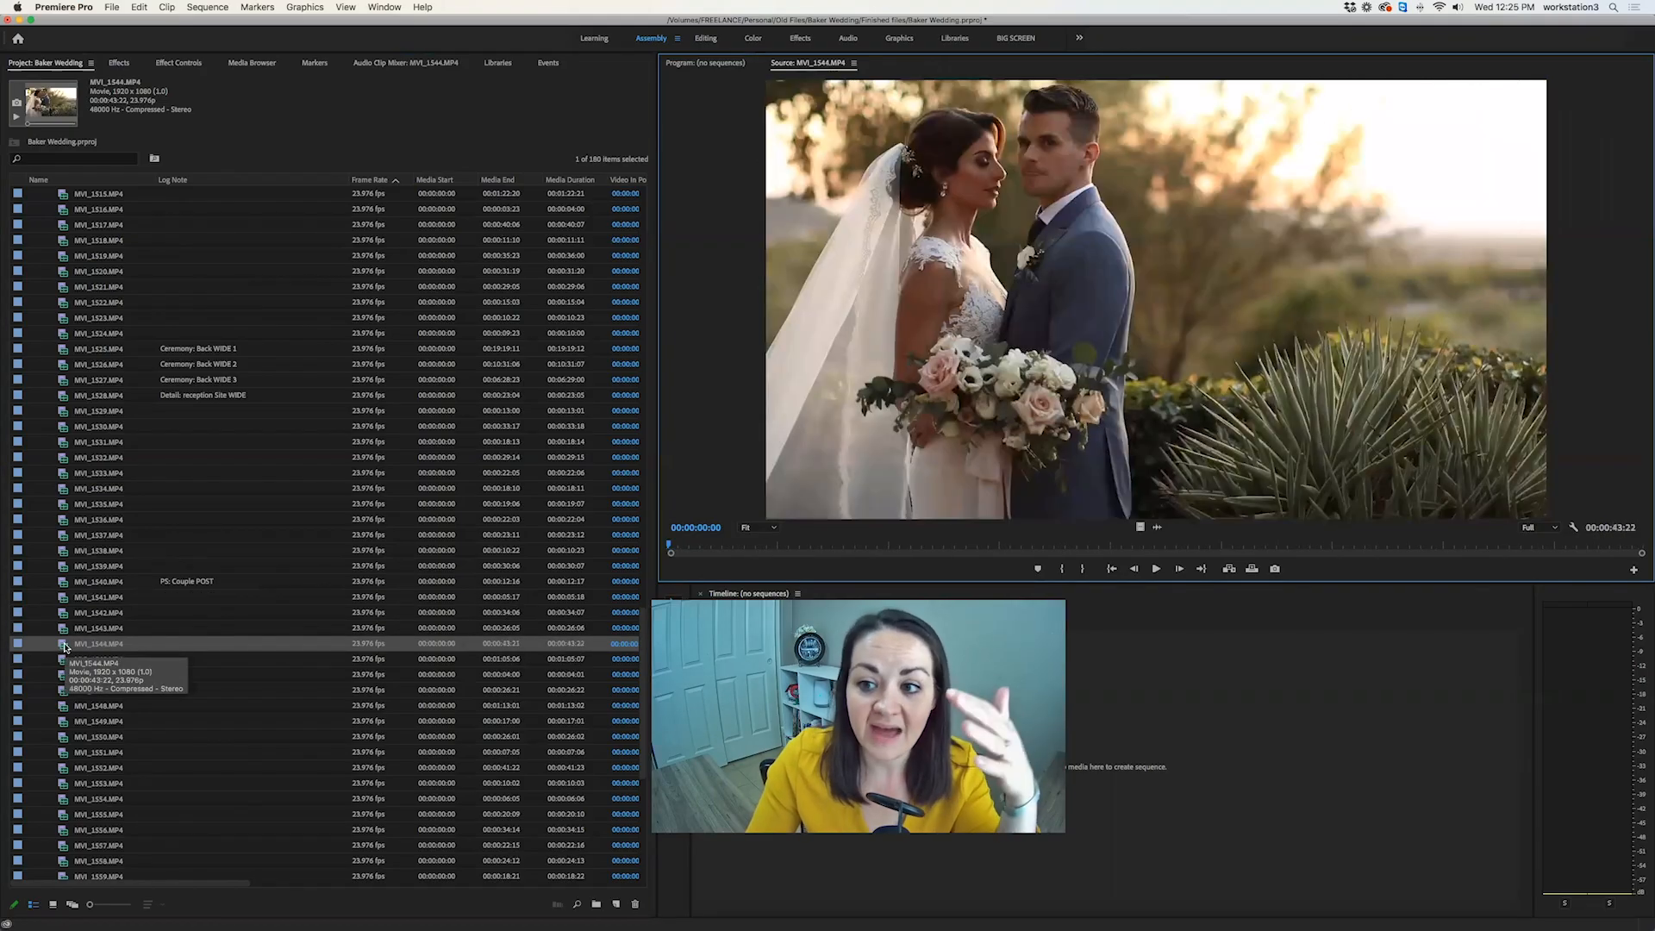
pyautogui.doubleClick(62, 679)
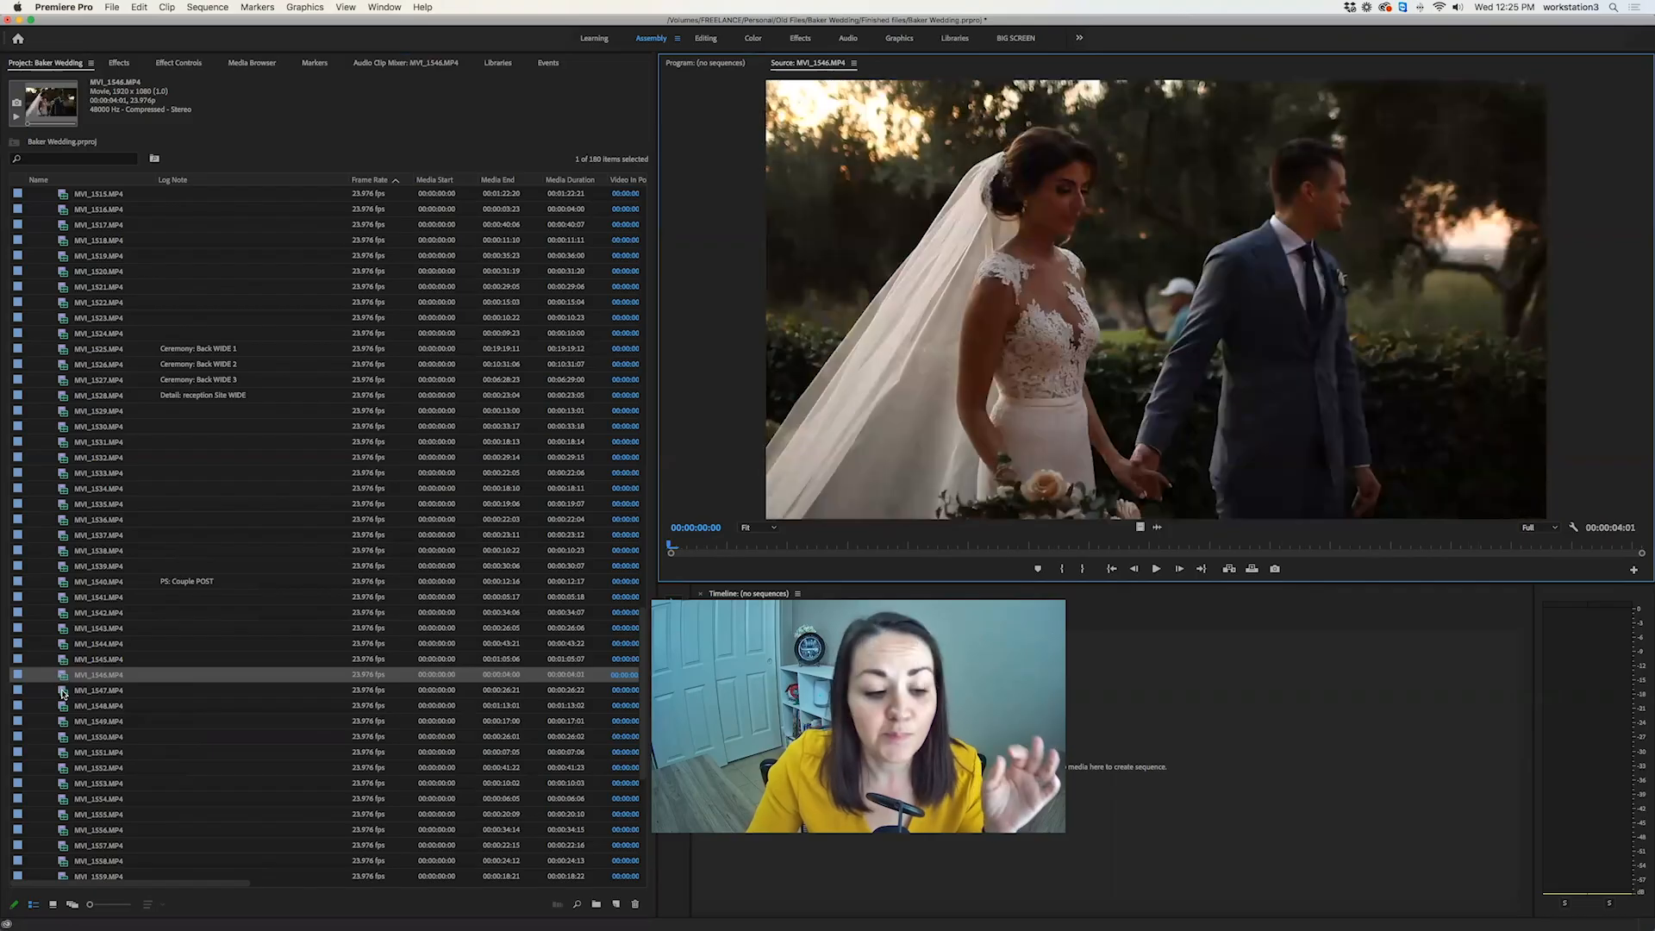
pyautogui.doubleClick(64, 692)
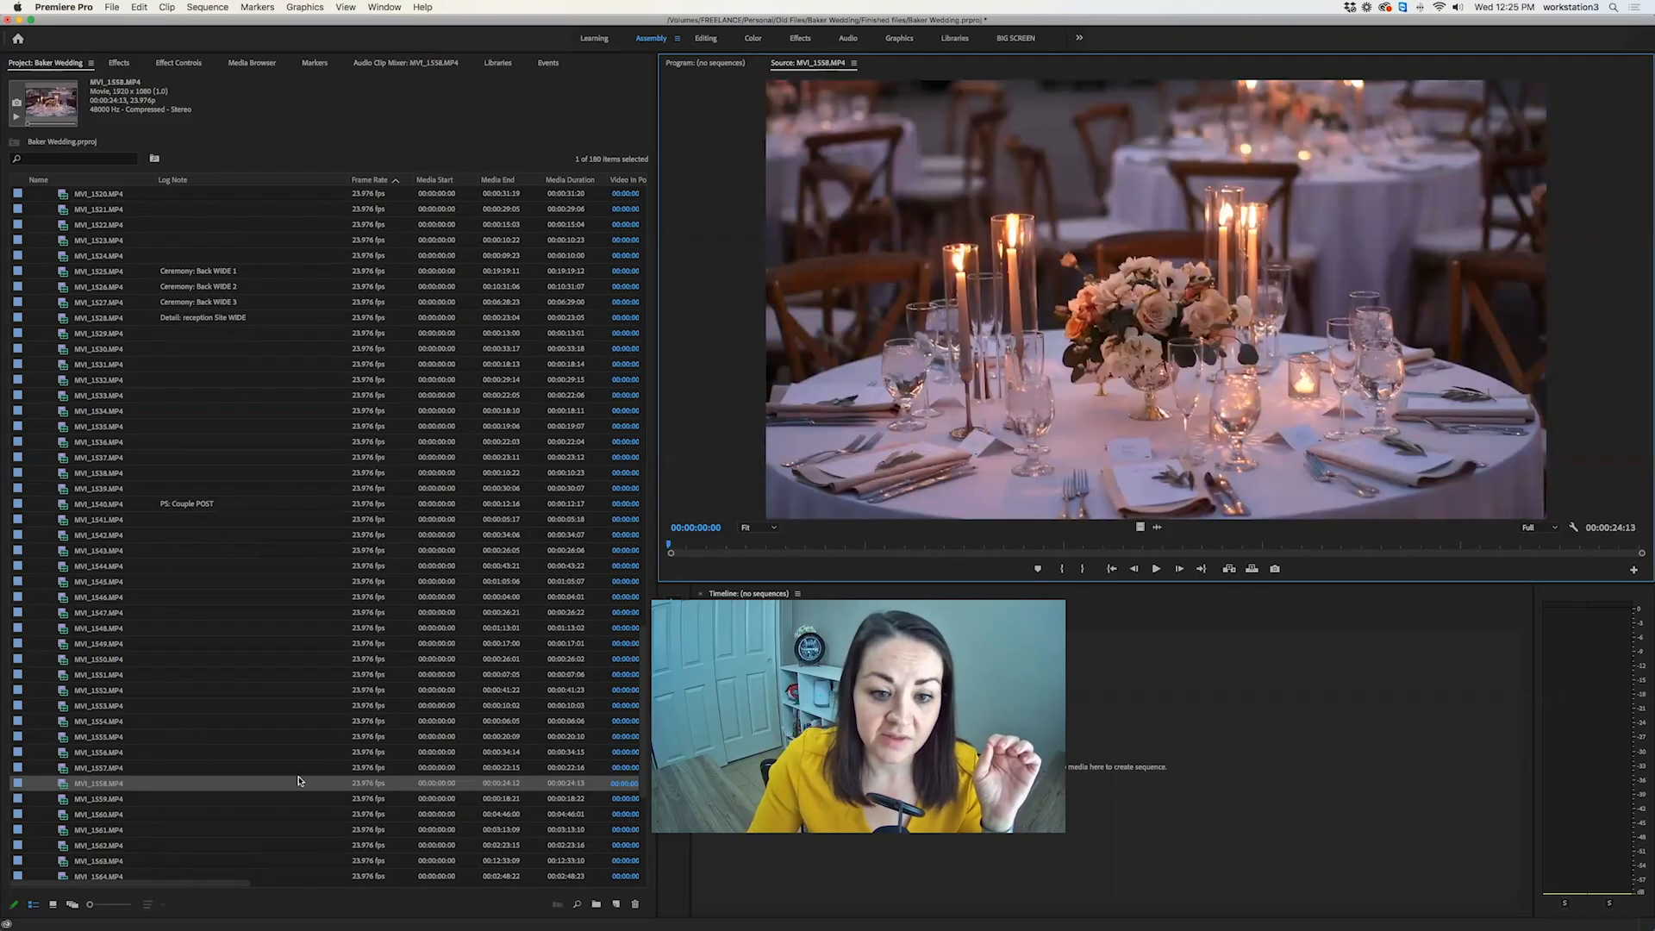
pyautogui.click(185, 784)
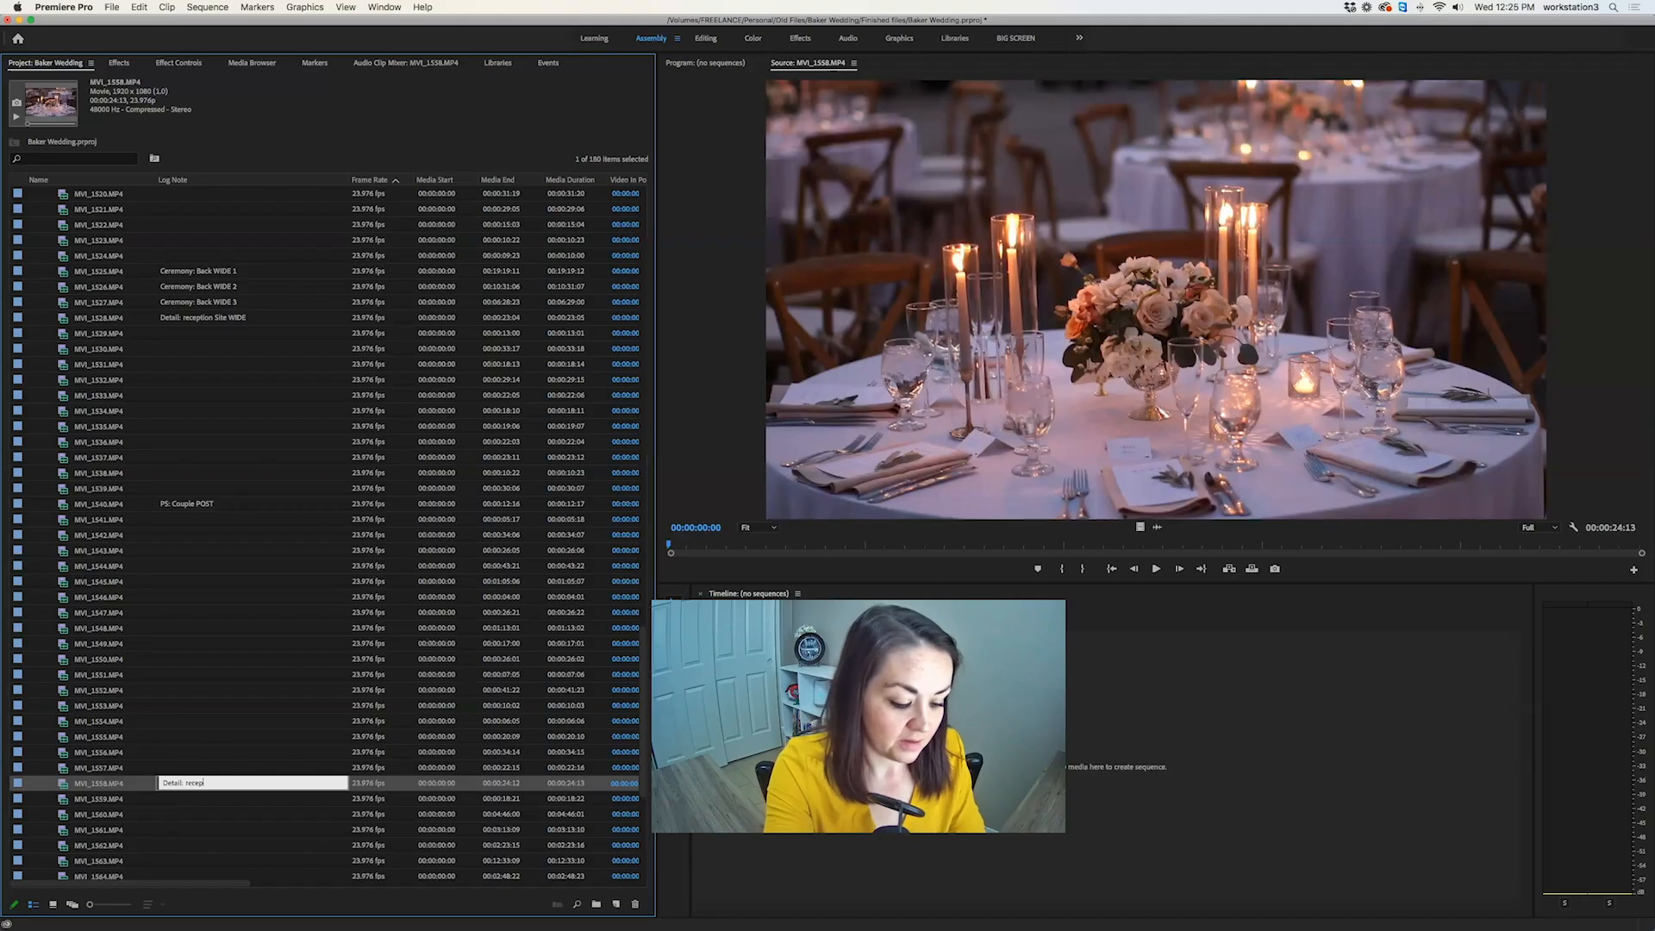
pyautogui.press('super+a')
pyautogui.press('super+c')
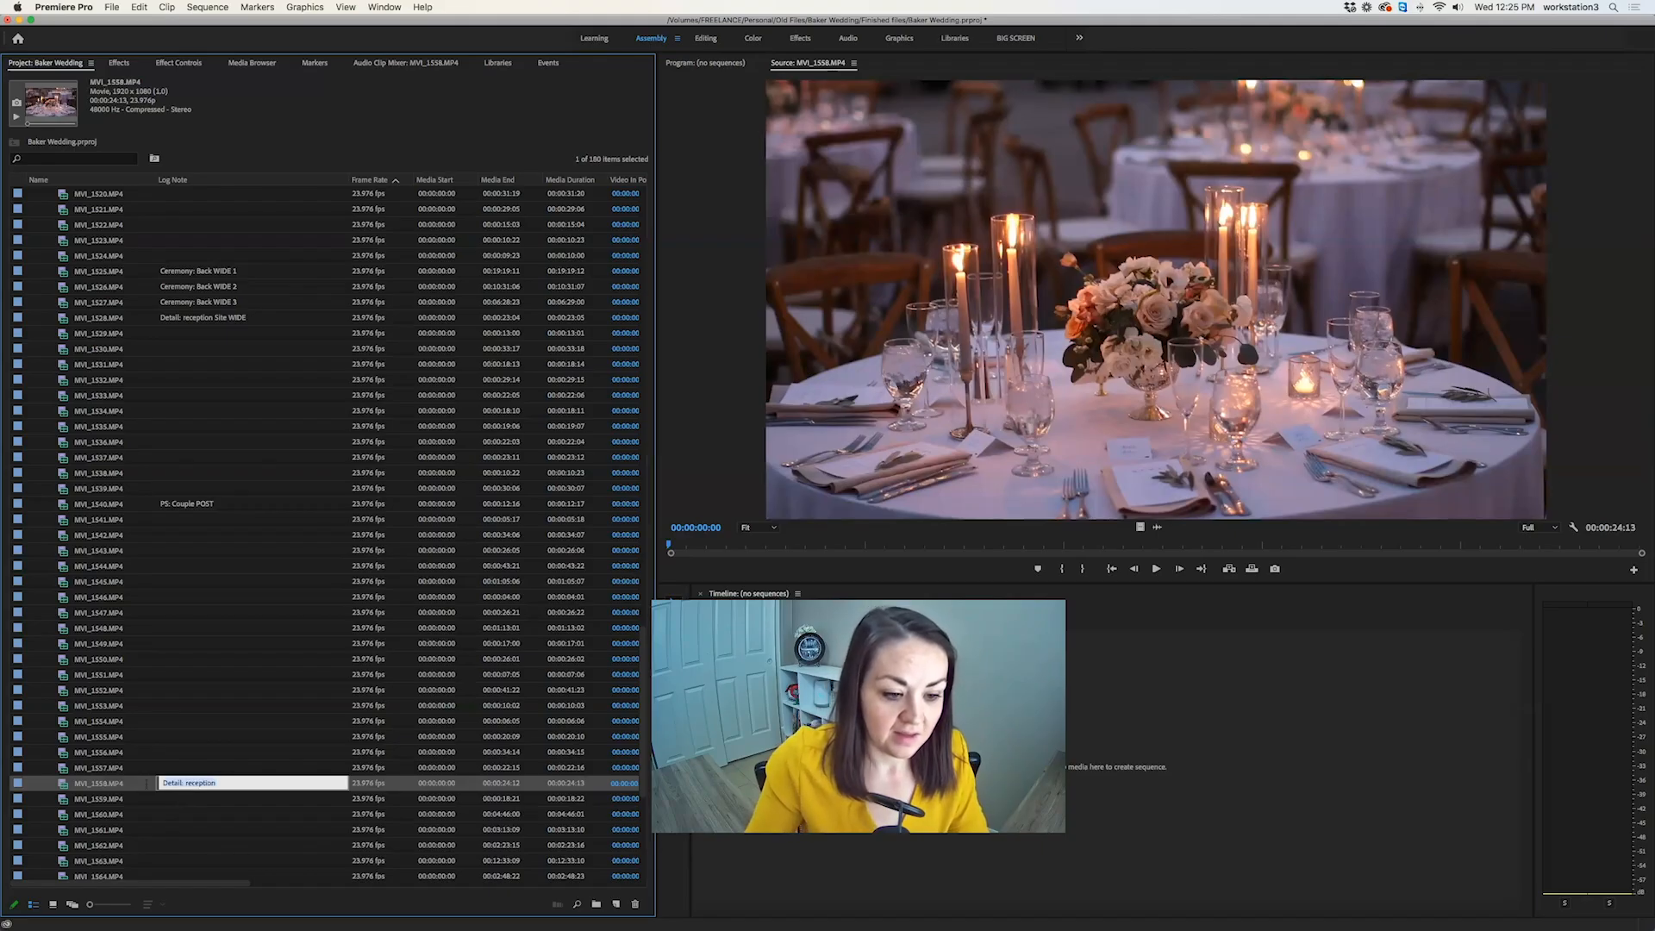
pyautogui.press('Right')
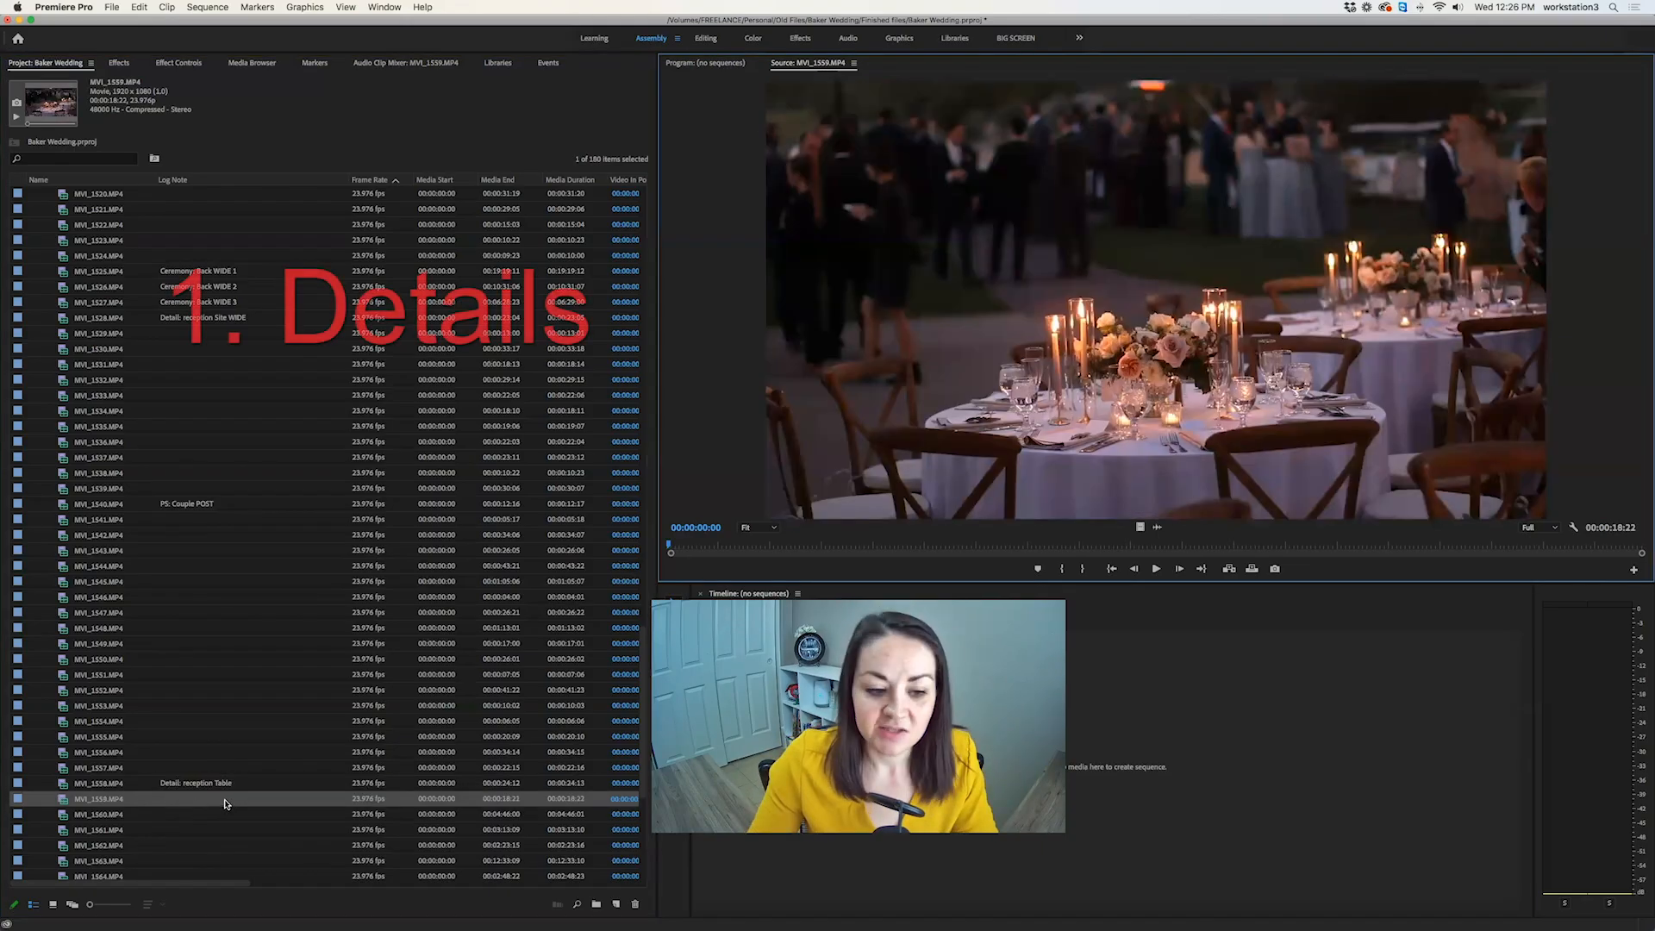
# Enter "Detail: reception tables, cocktail" as the log note for MVI_1559.MP4.
pyautogui.click(205, 798)
pyautogui.press('super+v')
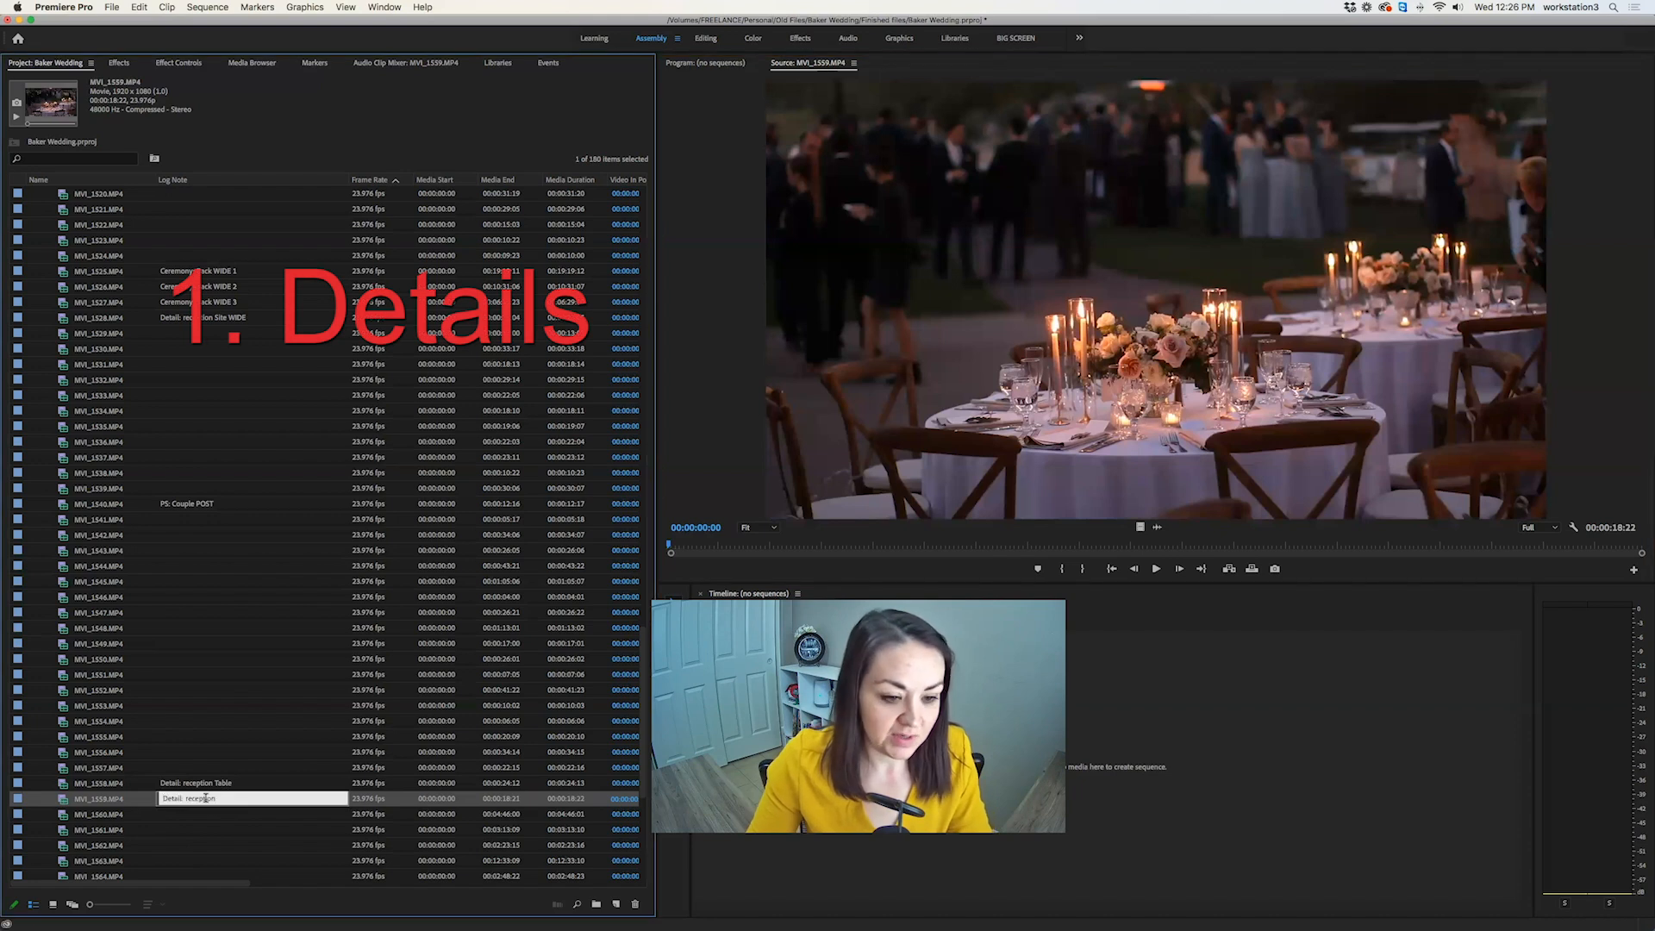
pyautogui.write(', cocktail')
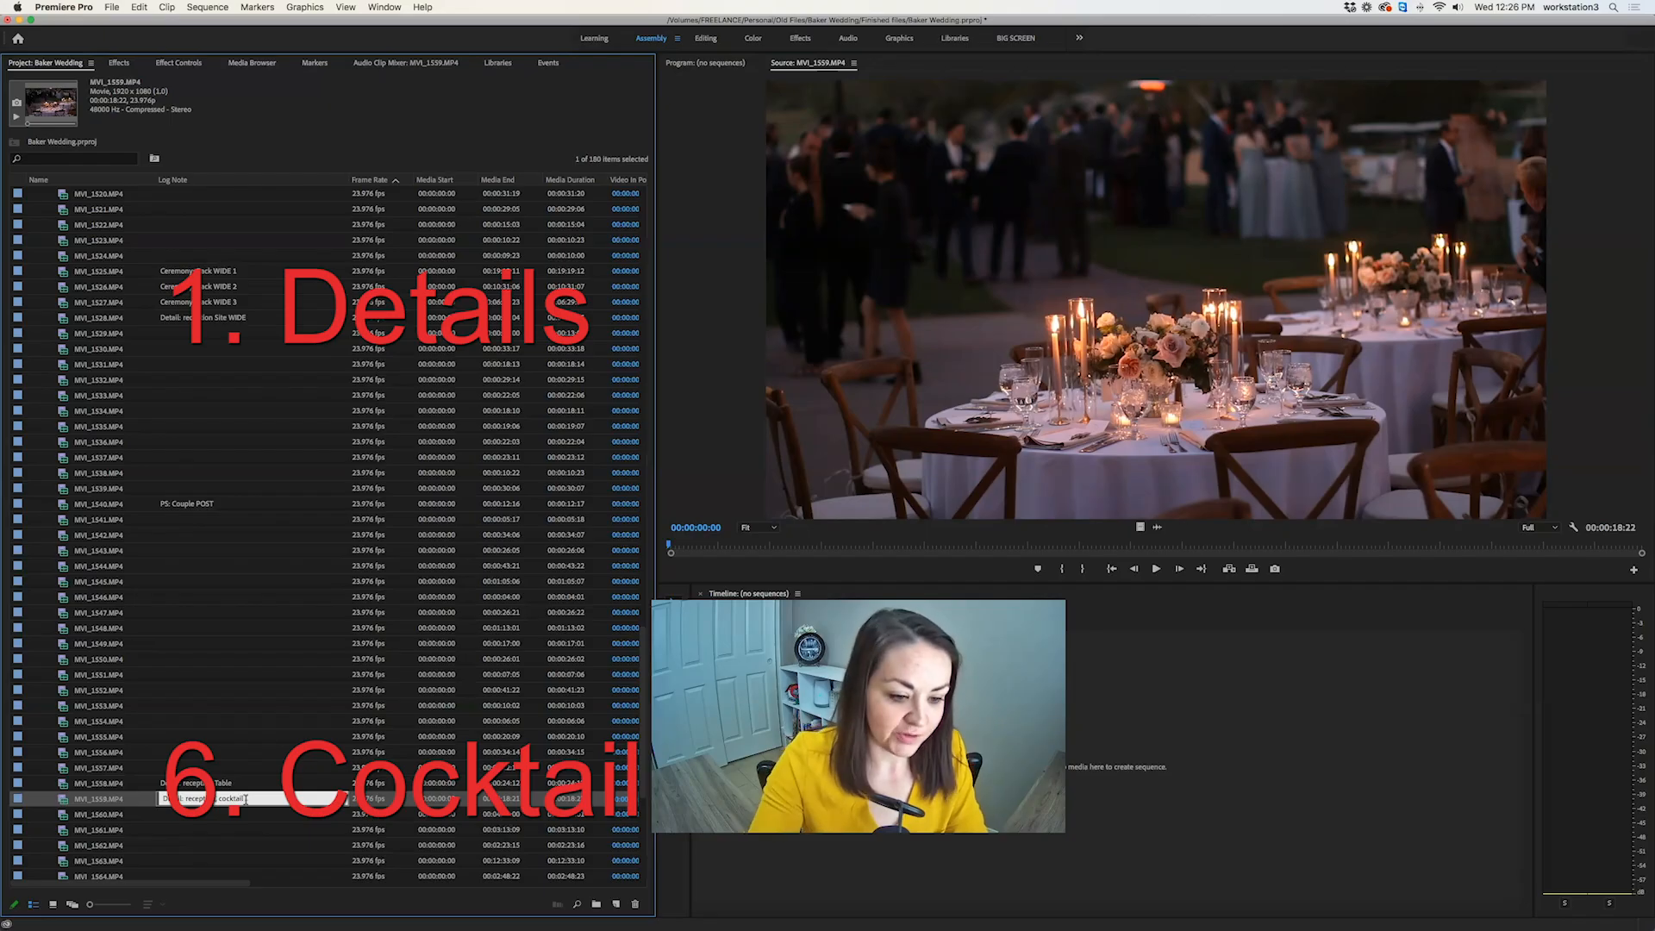
pyautogui.write(' tables')
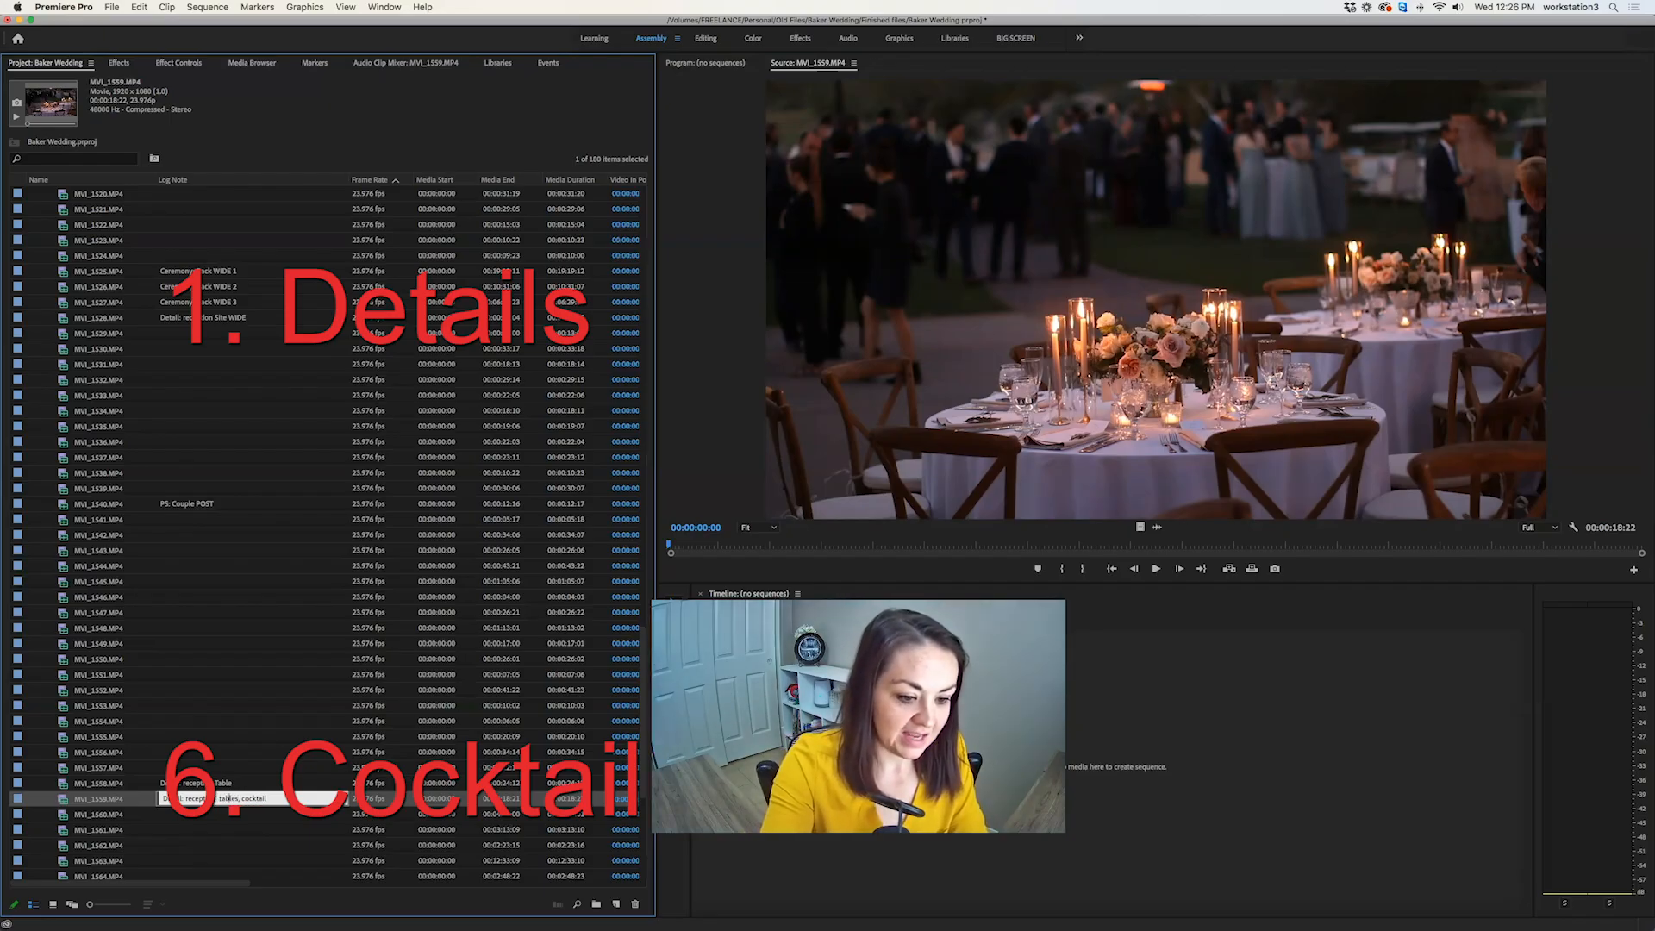
pyautogui.press('Tab')
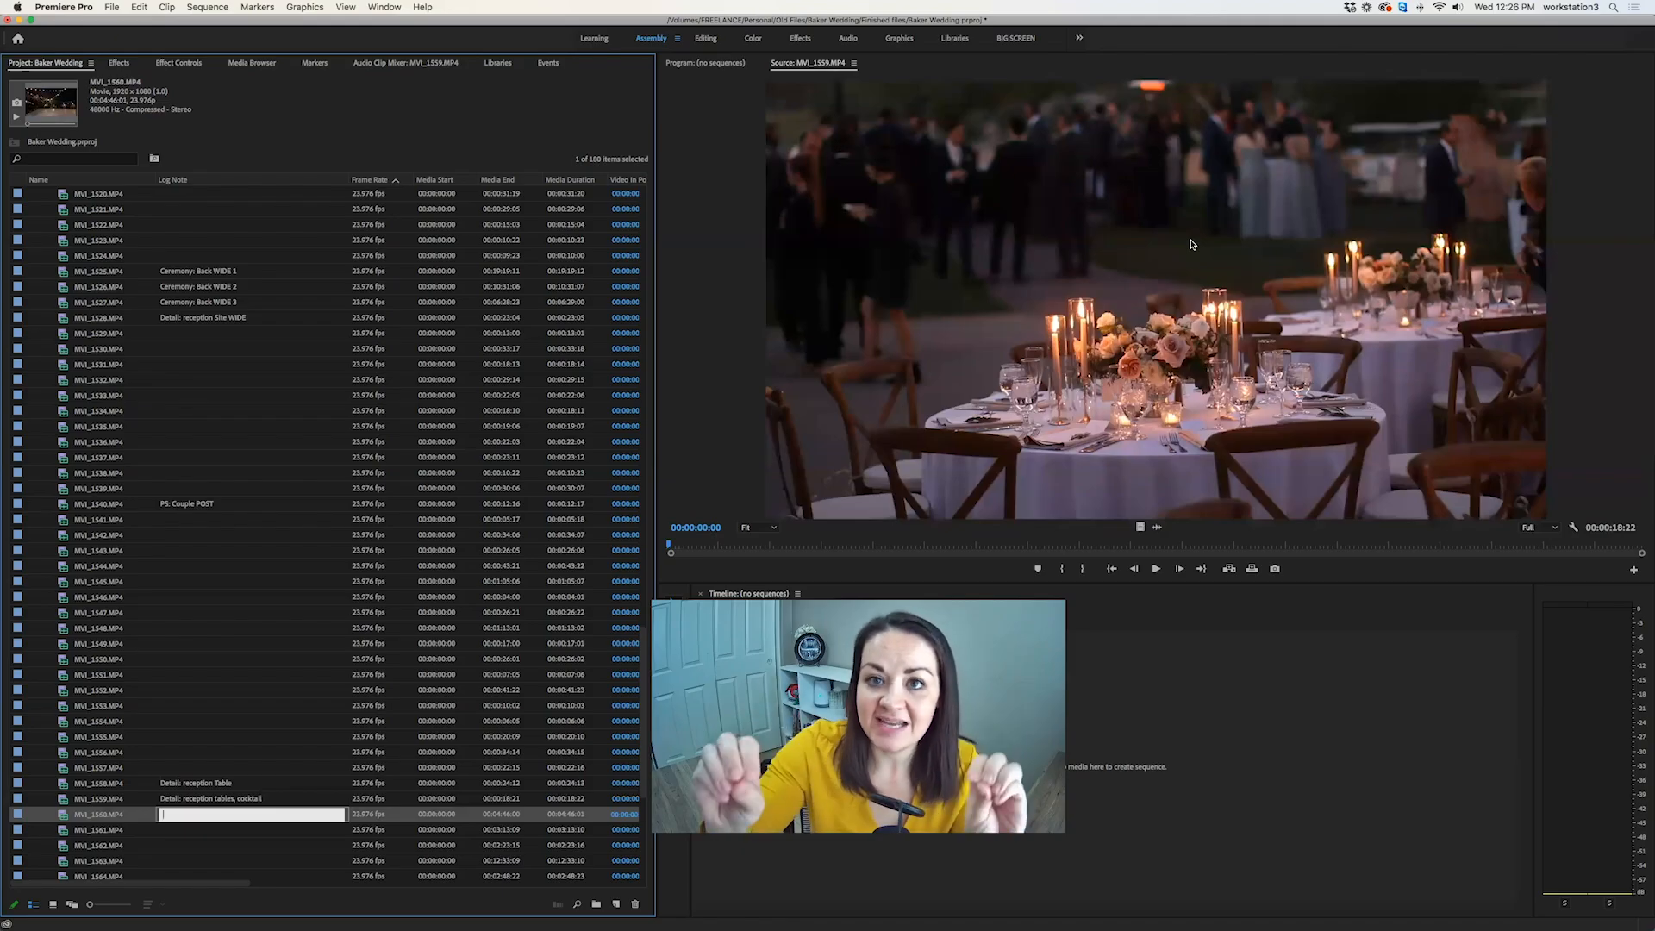
# Skim MVI_1560.MP4 through to the couple's dance and begin its log note with "Reception:".
pyautogui.doubleClick(63, 824)
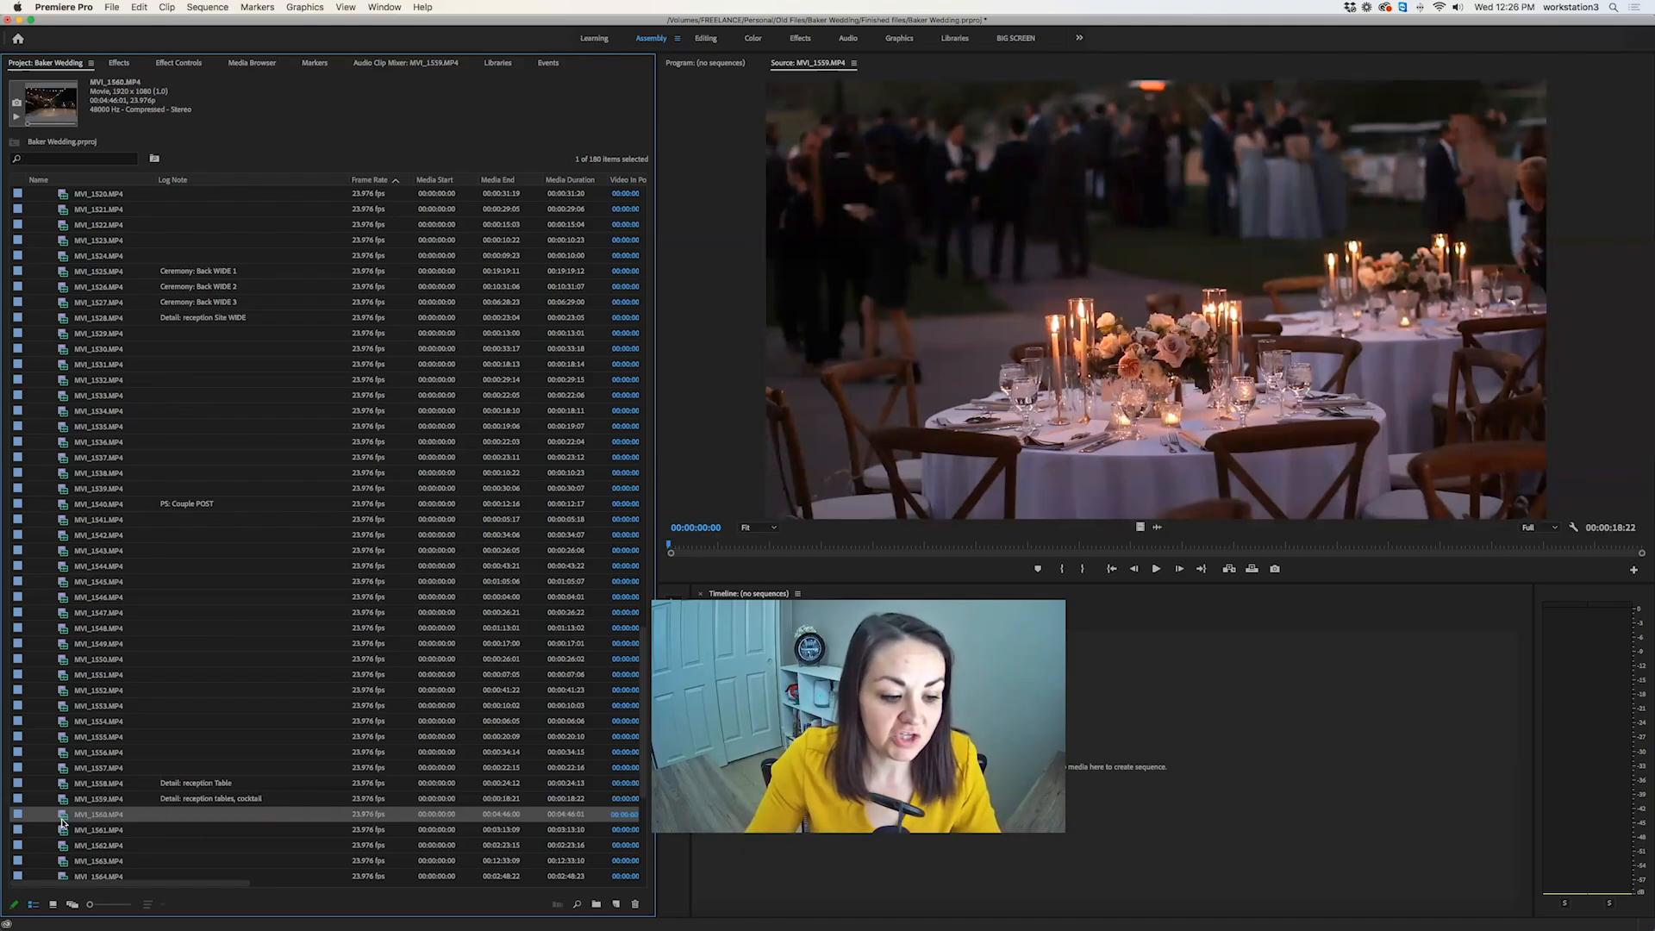
pyautogui.doubleClick(63, 832)
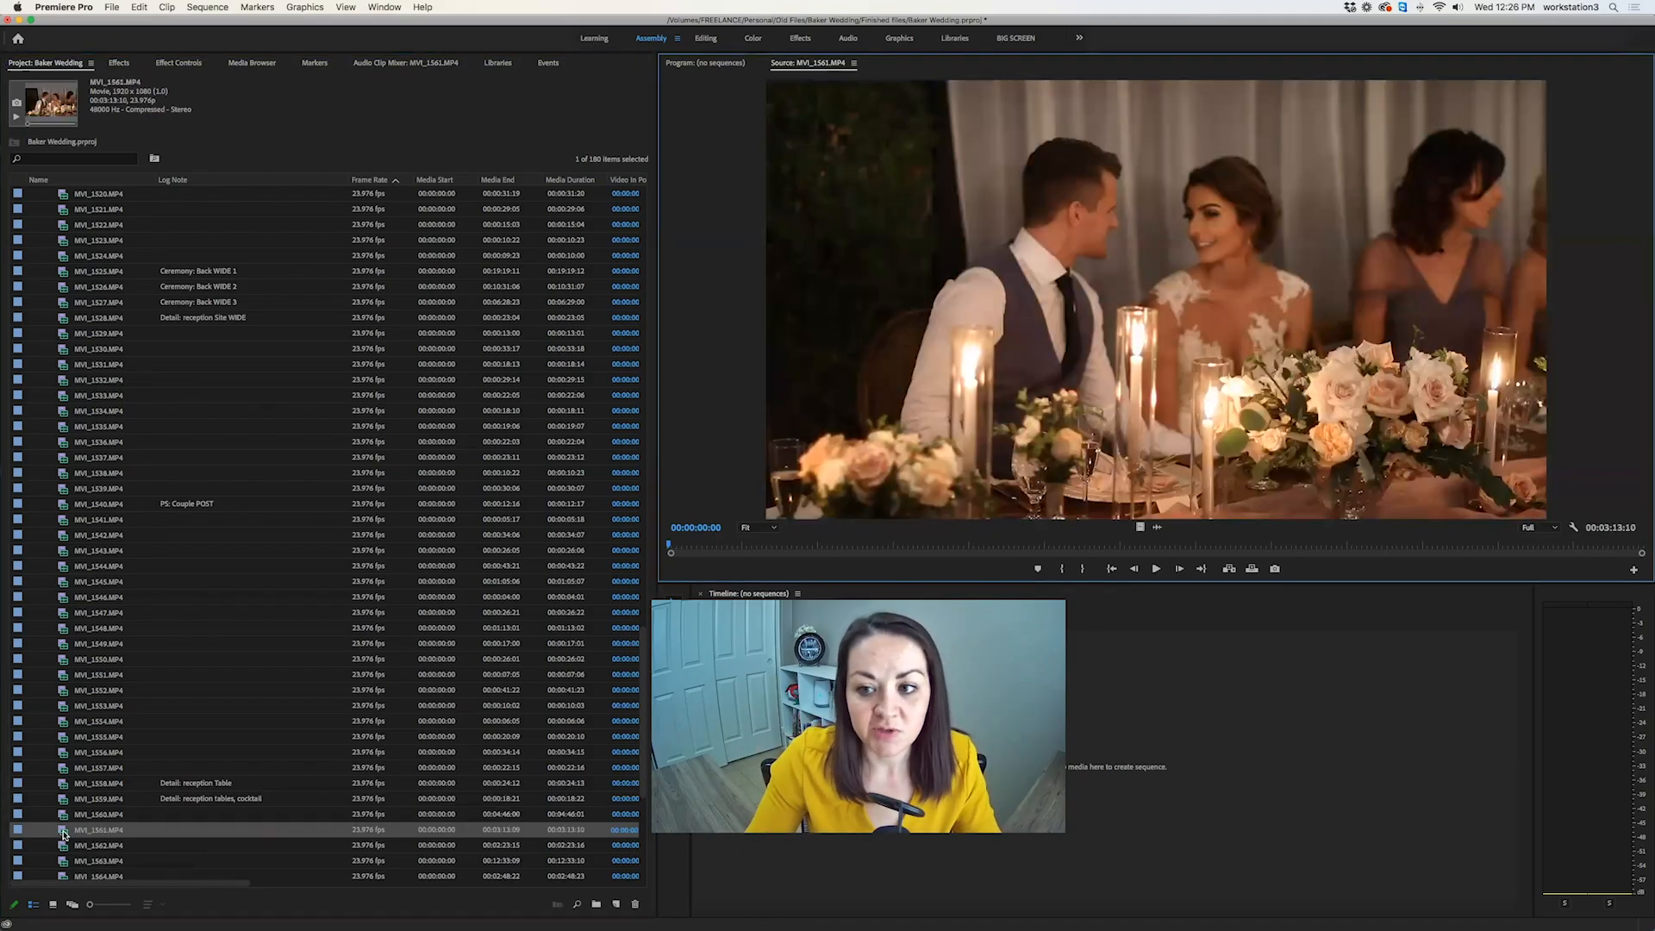
pyautogui.doubleClick(63, 816)
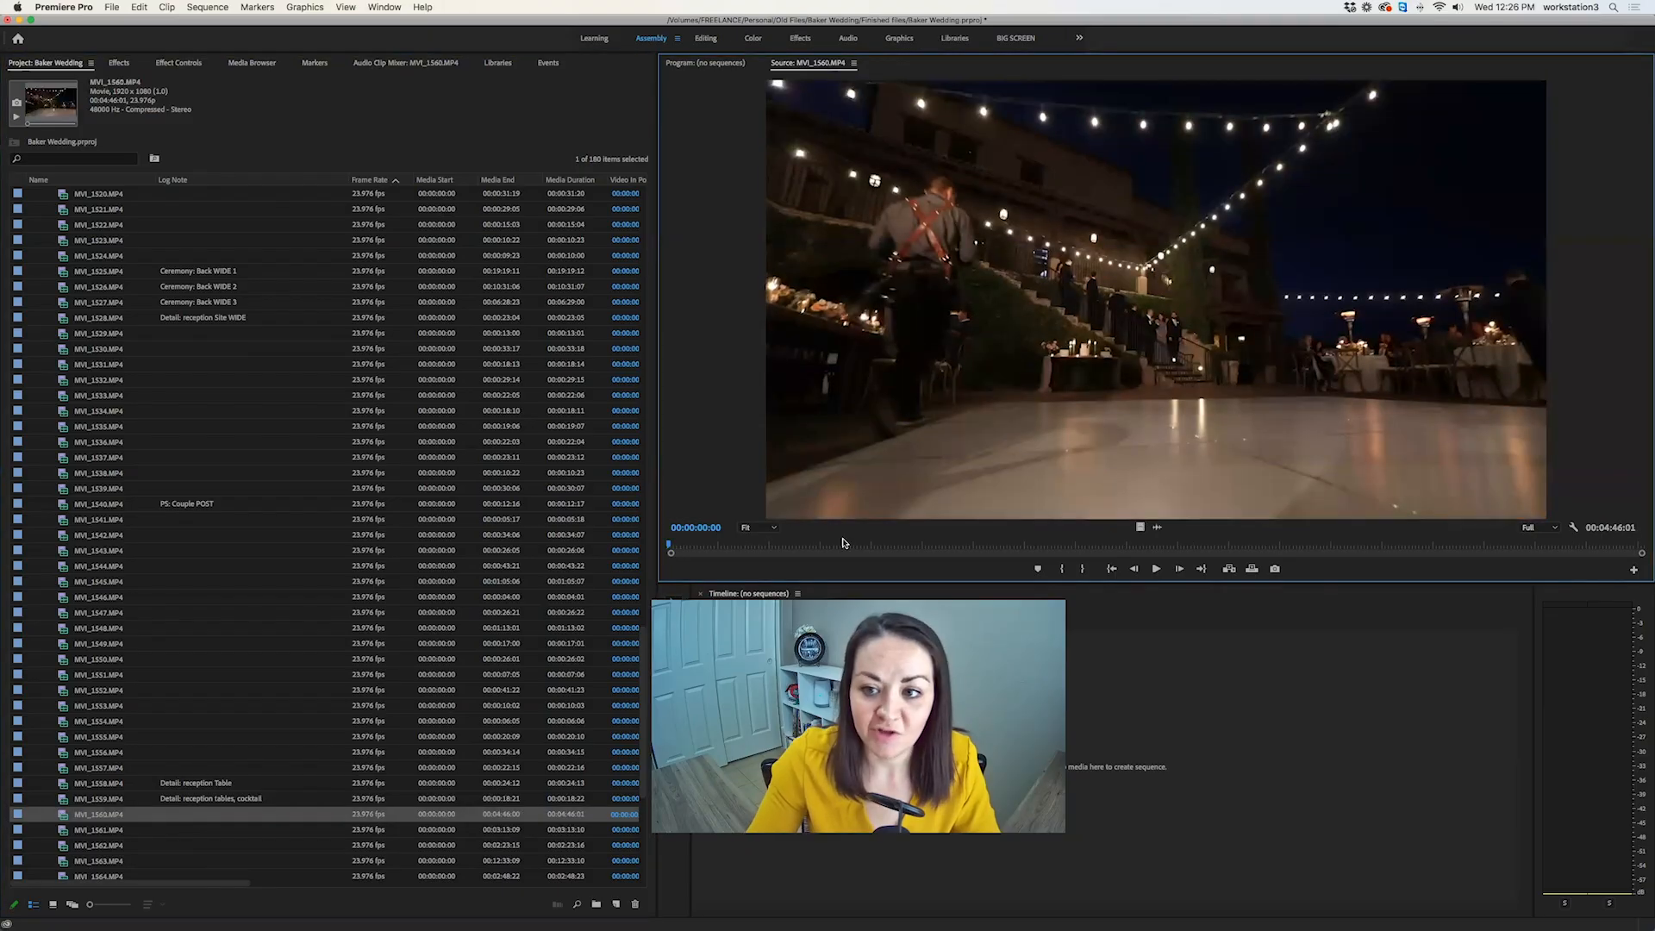
pyautogui.moveTo(732, 548); pyautogui.dragTo(1246, 546)
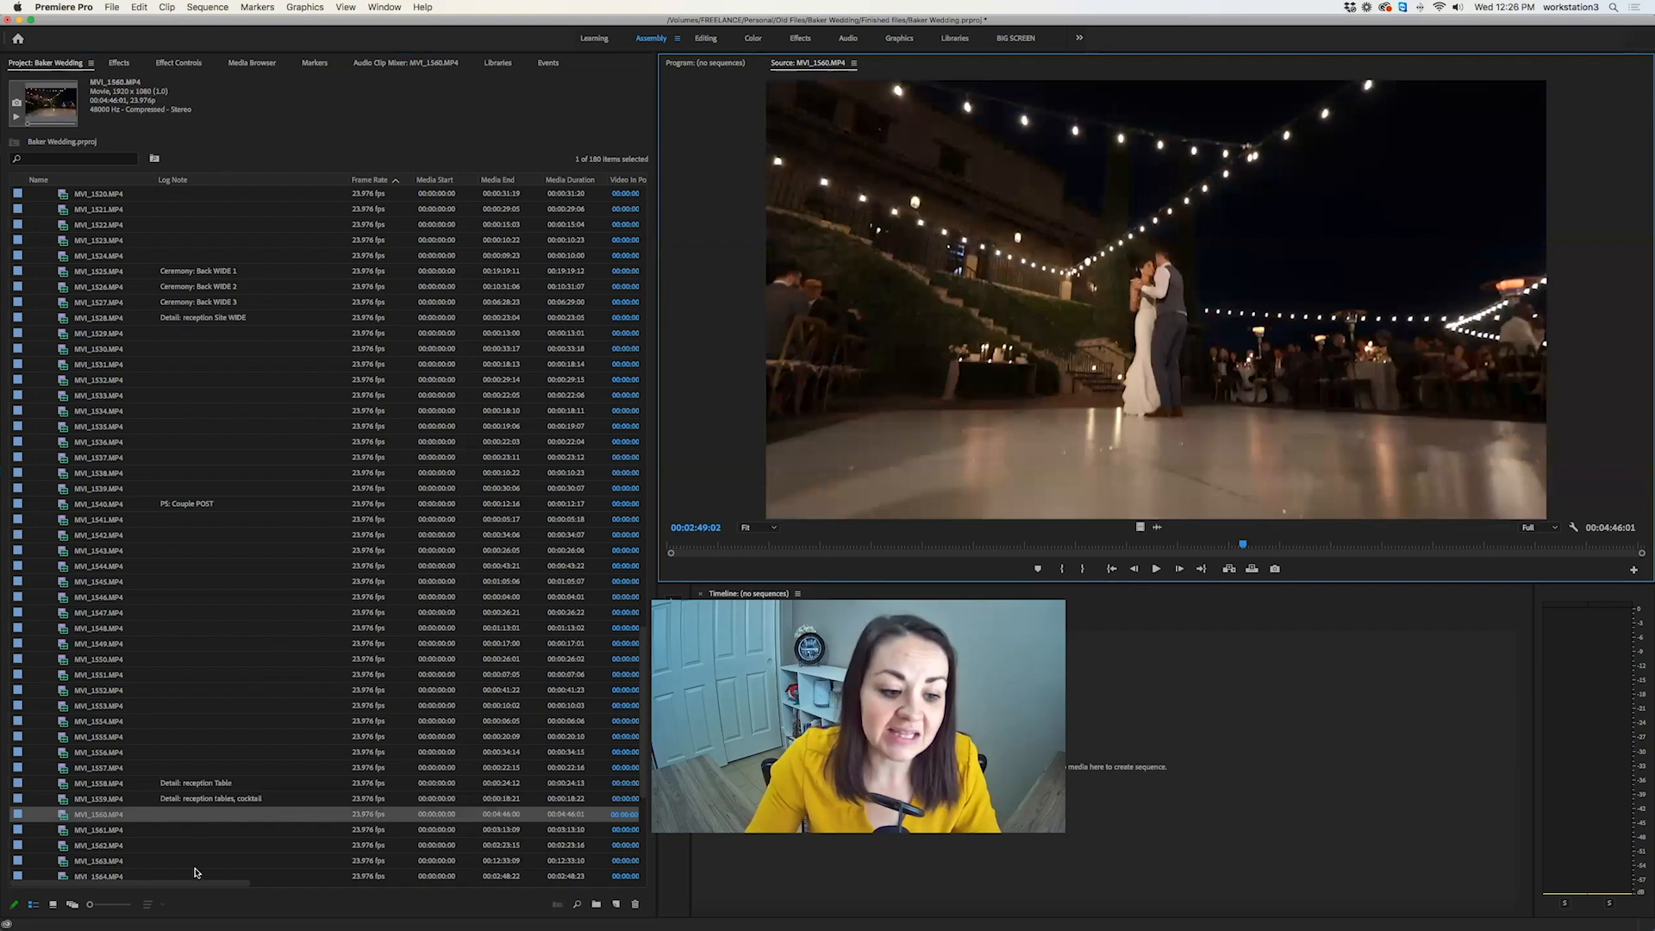
pyautogui.scroll(-3, 191, 815)
pyautogui.scroll(-3, 191, 815)
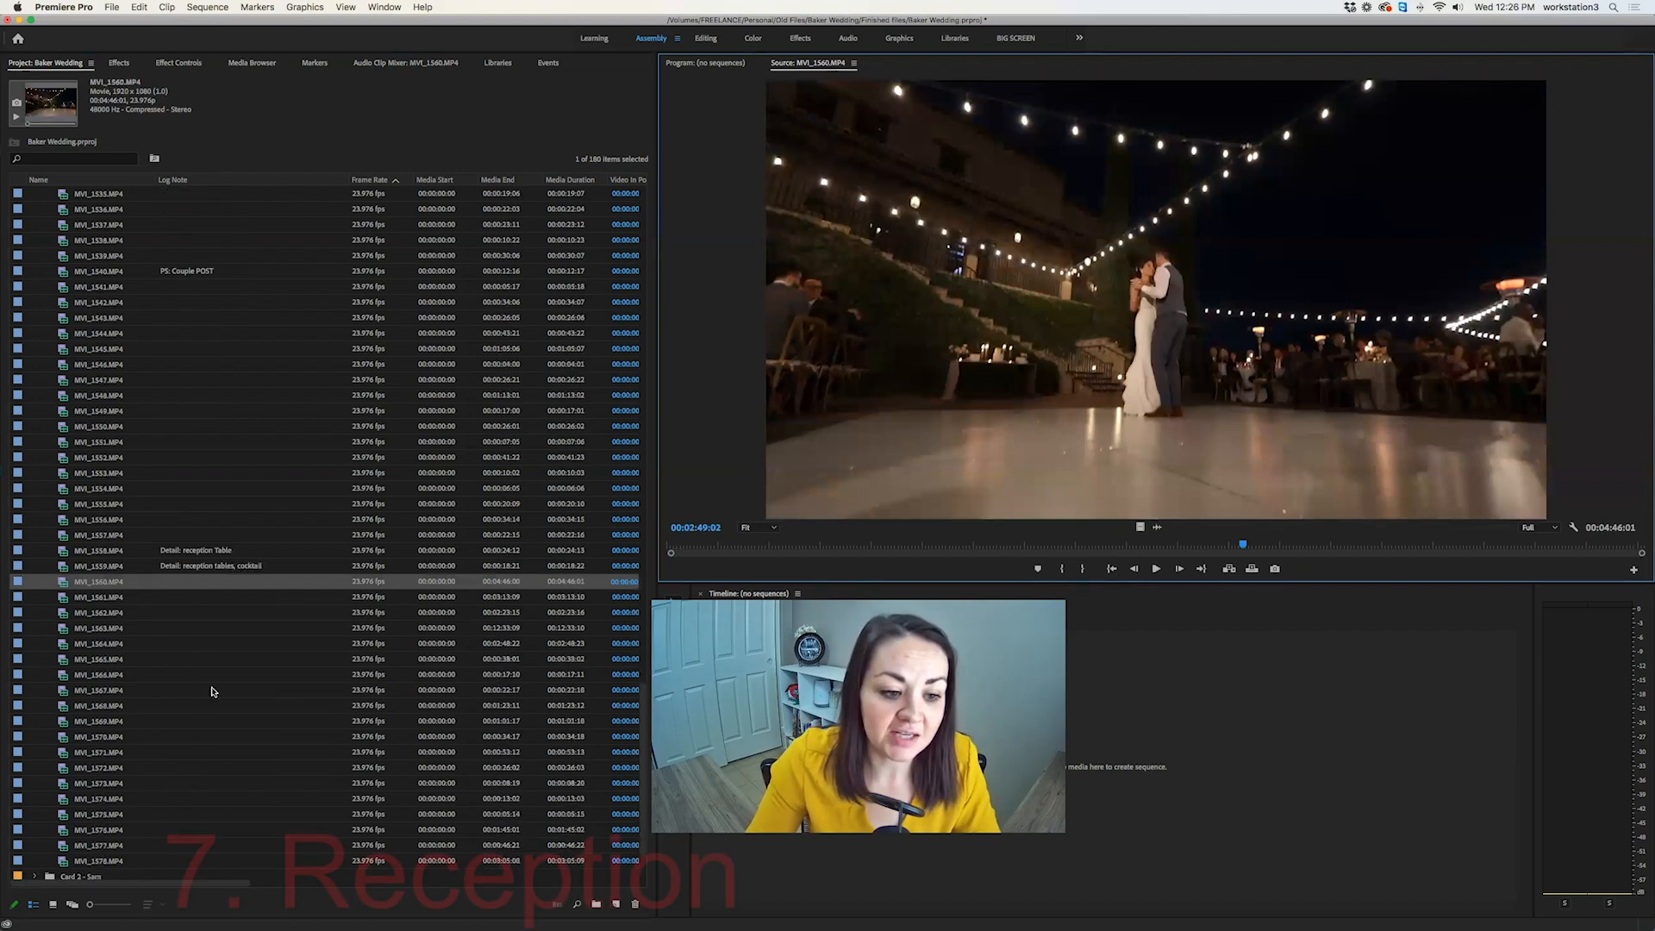
pyautogui.click(216, 583)
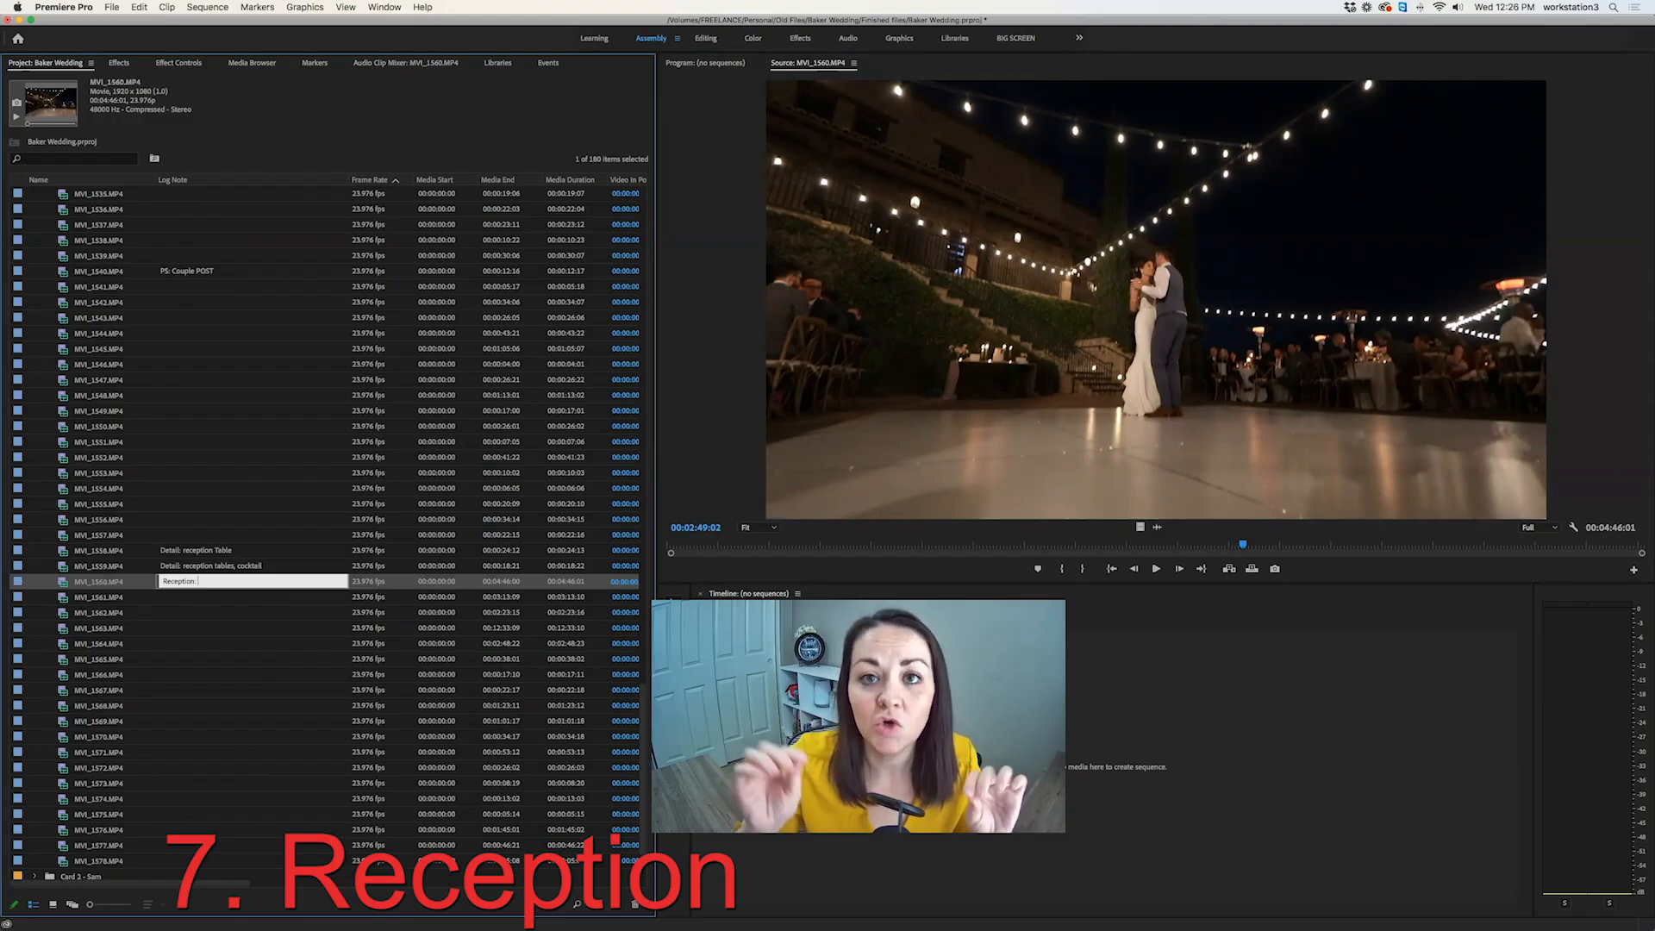
# Skim MVI_1560.MP4 to near its end and complete its log note as "Reception: Grand Entrance, First Dance, WIDE".
pyautogui.click(767, 547)
pyautogui.moveTo(767, 547); pyautogui.dragTo(1607, 549)
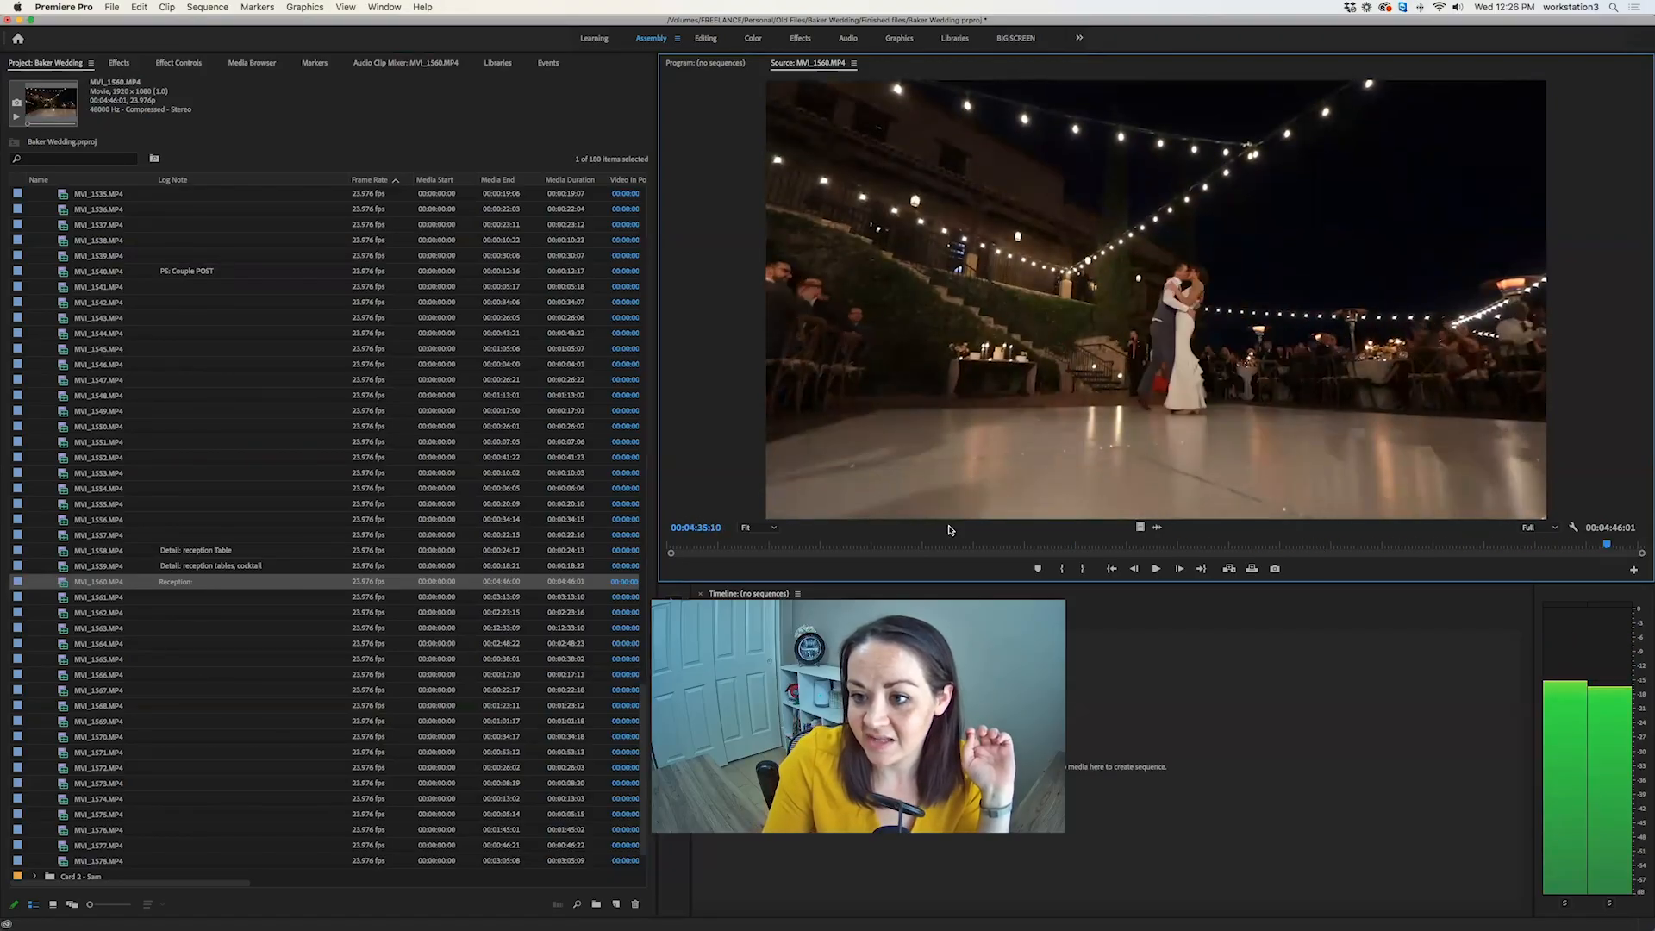
pyautogui.click(210, 582)
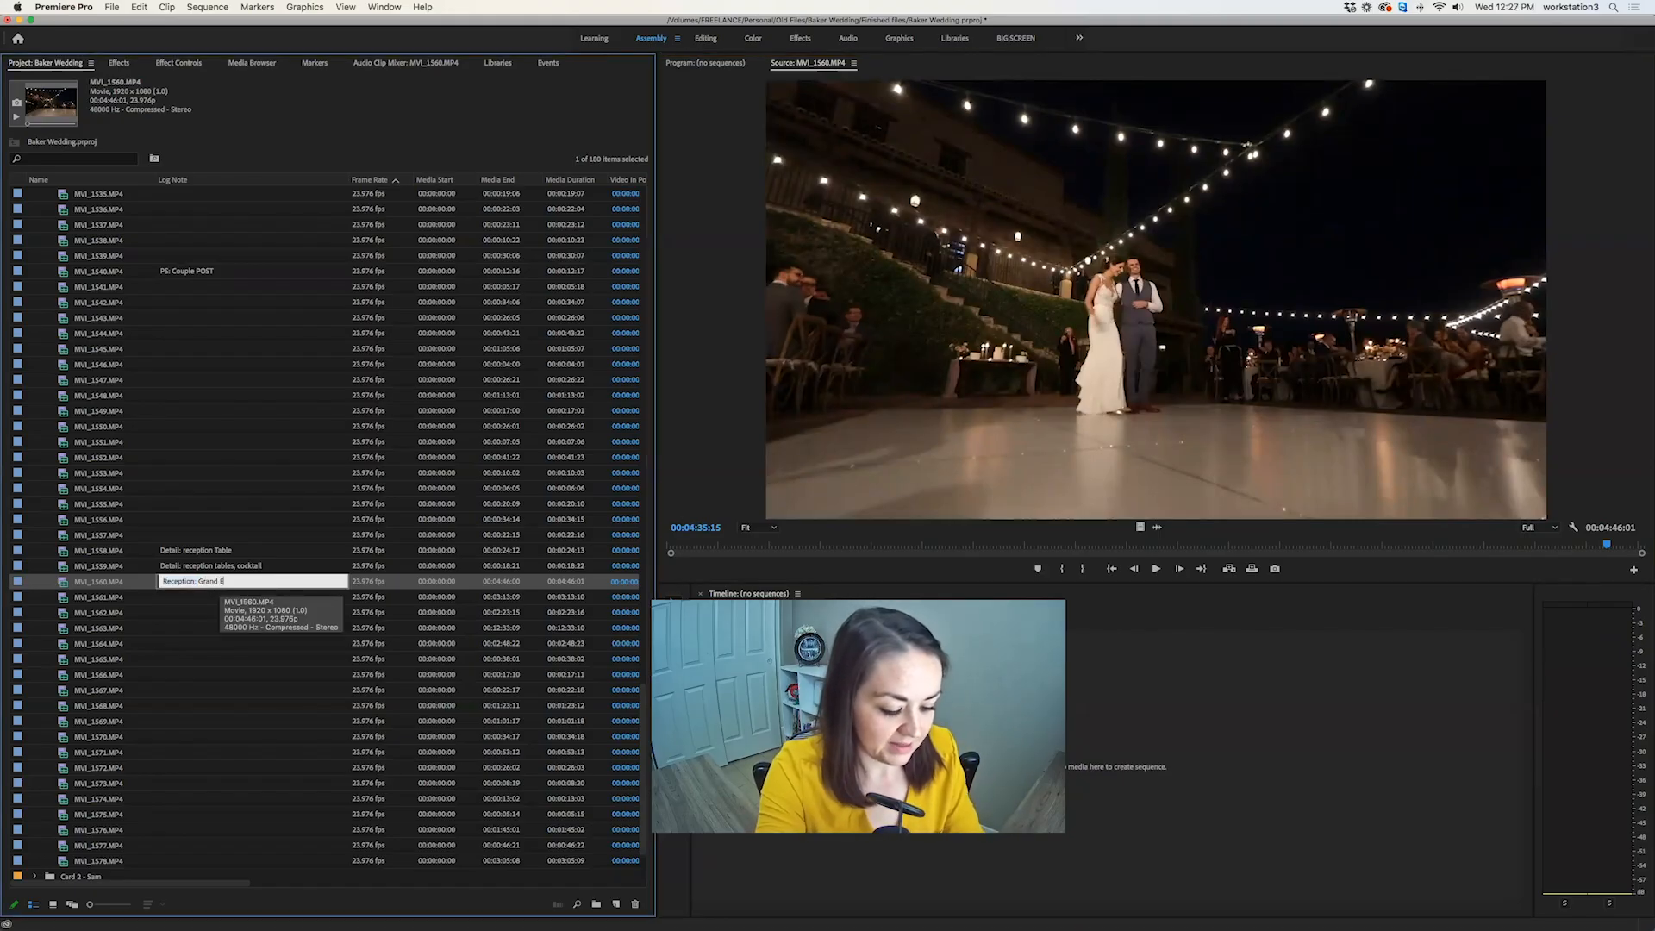
pyautogui.write('Grand Entrance, First Dance')
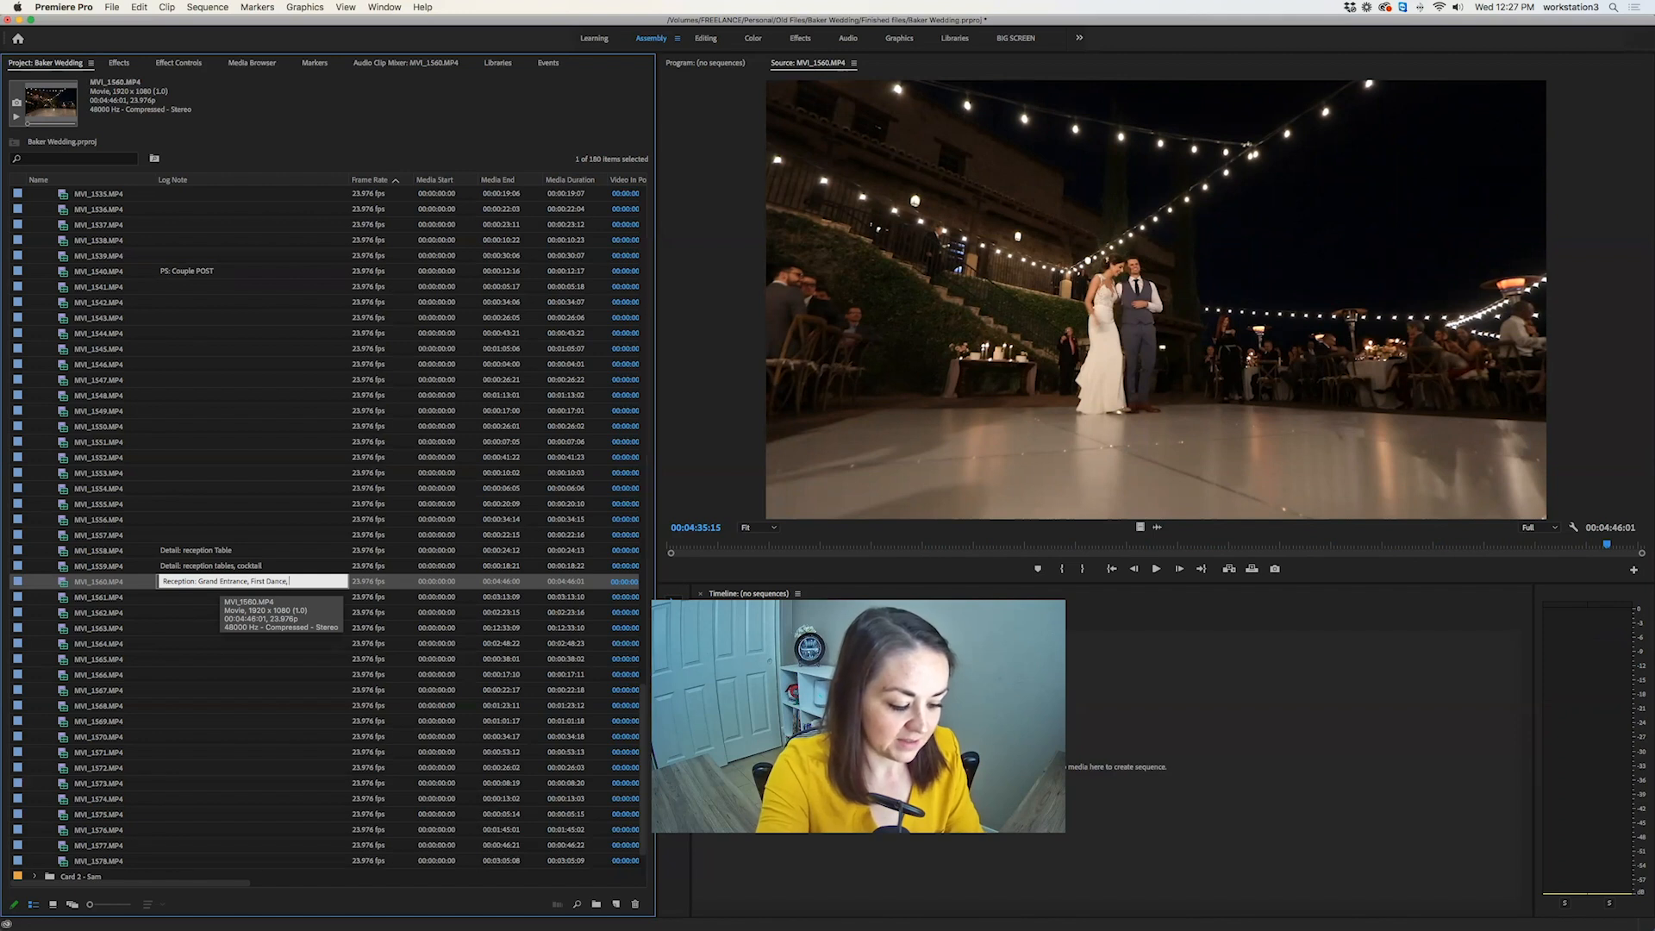
pyautogui.write(', WID')
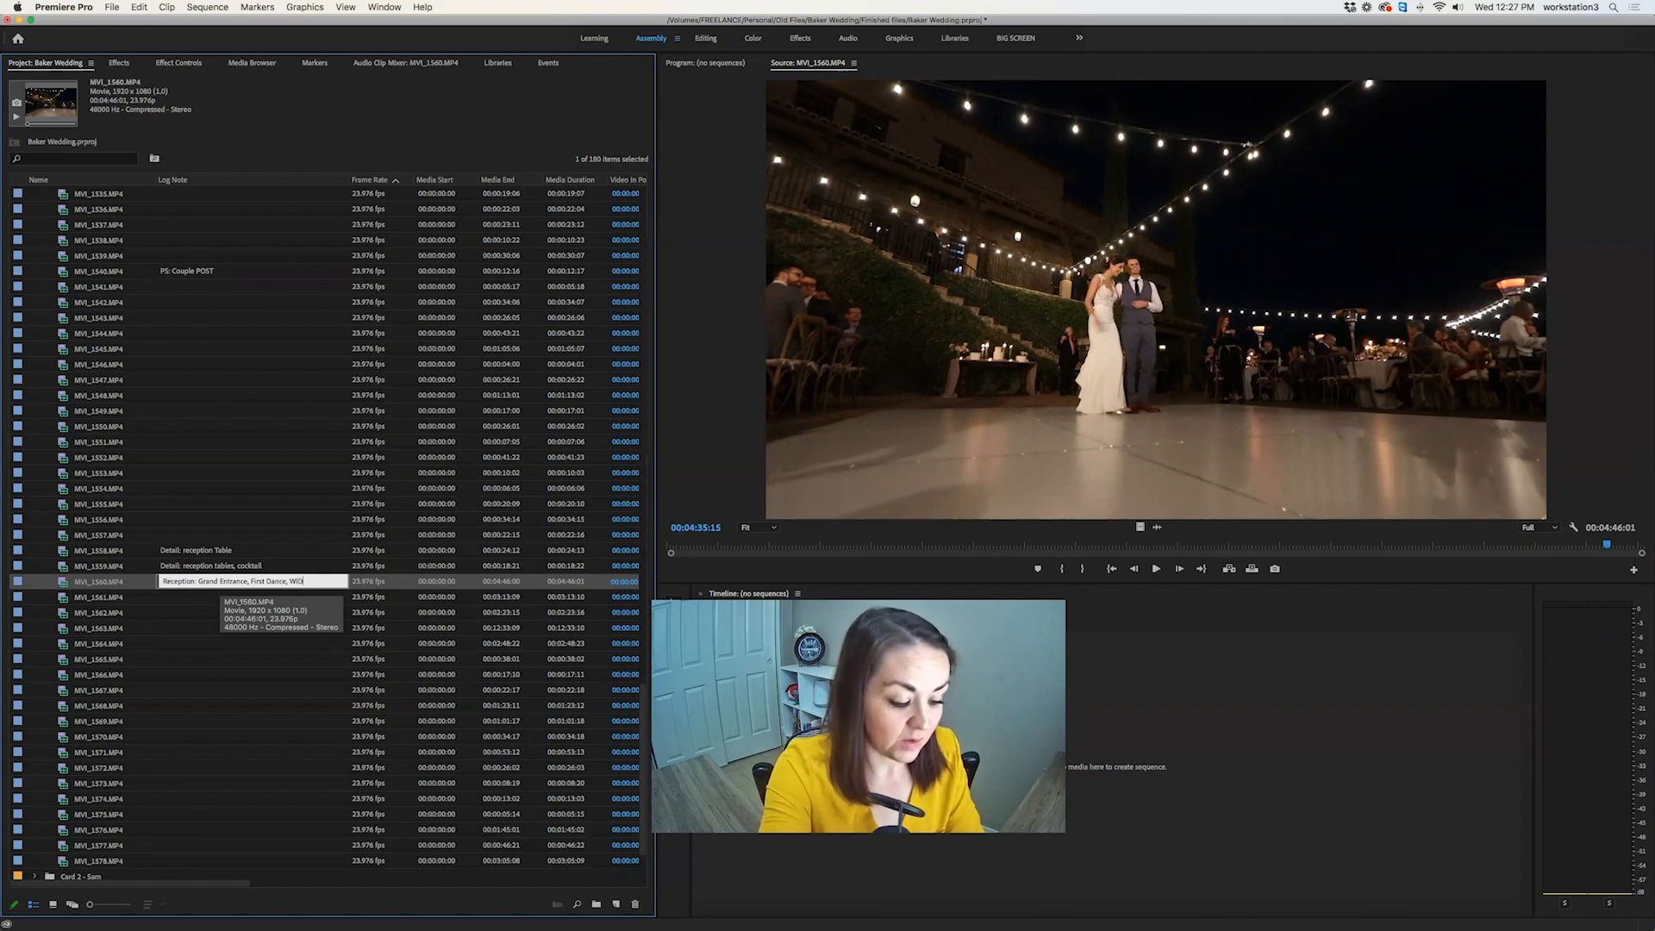
pyautogui.write('E')
pyautogui.press('Return')
# Skim MVI_1562.MP4 and enter "Reception: Parent Dance, Father" as its log note.
pyautogui.moveTo(875, 546); pyautogui.dragTo(1103, 544)
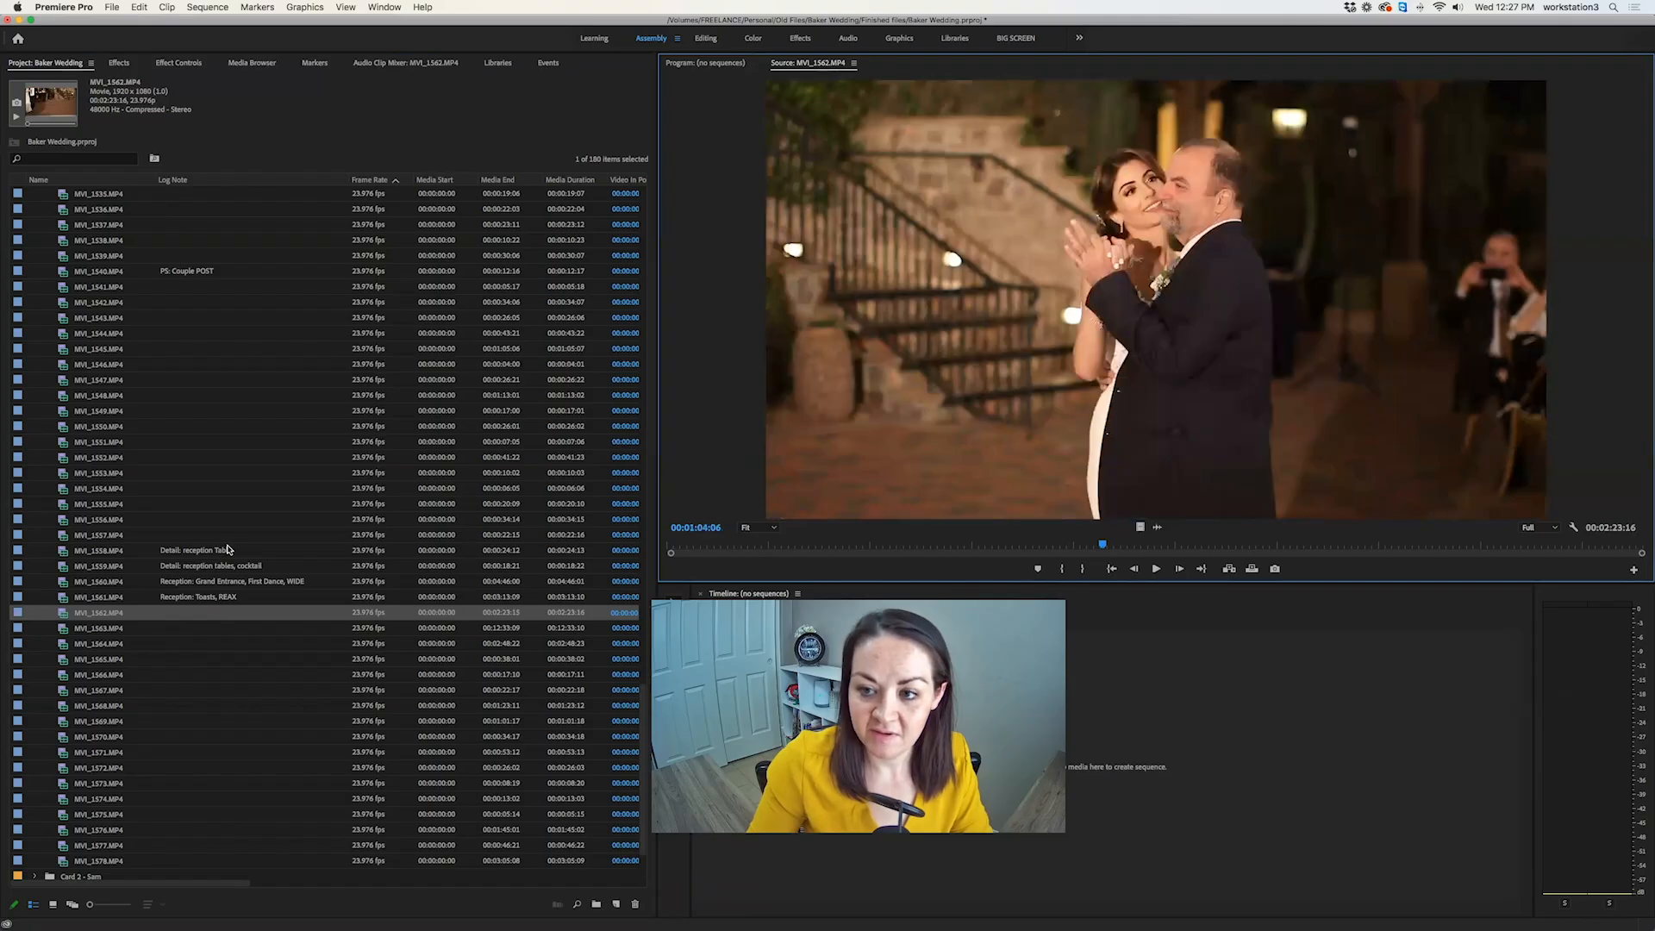
pyautogui.click(182, 610)
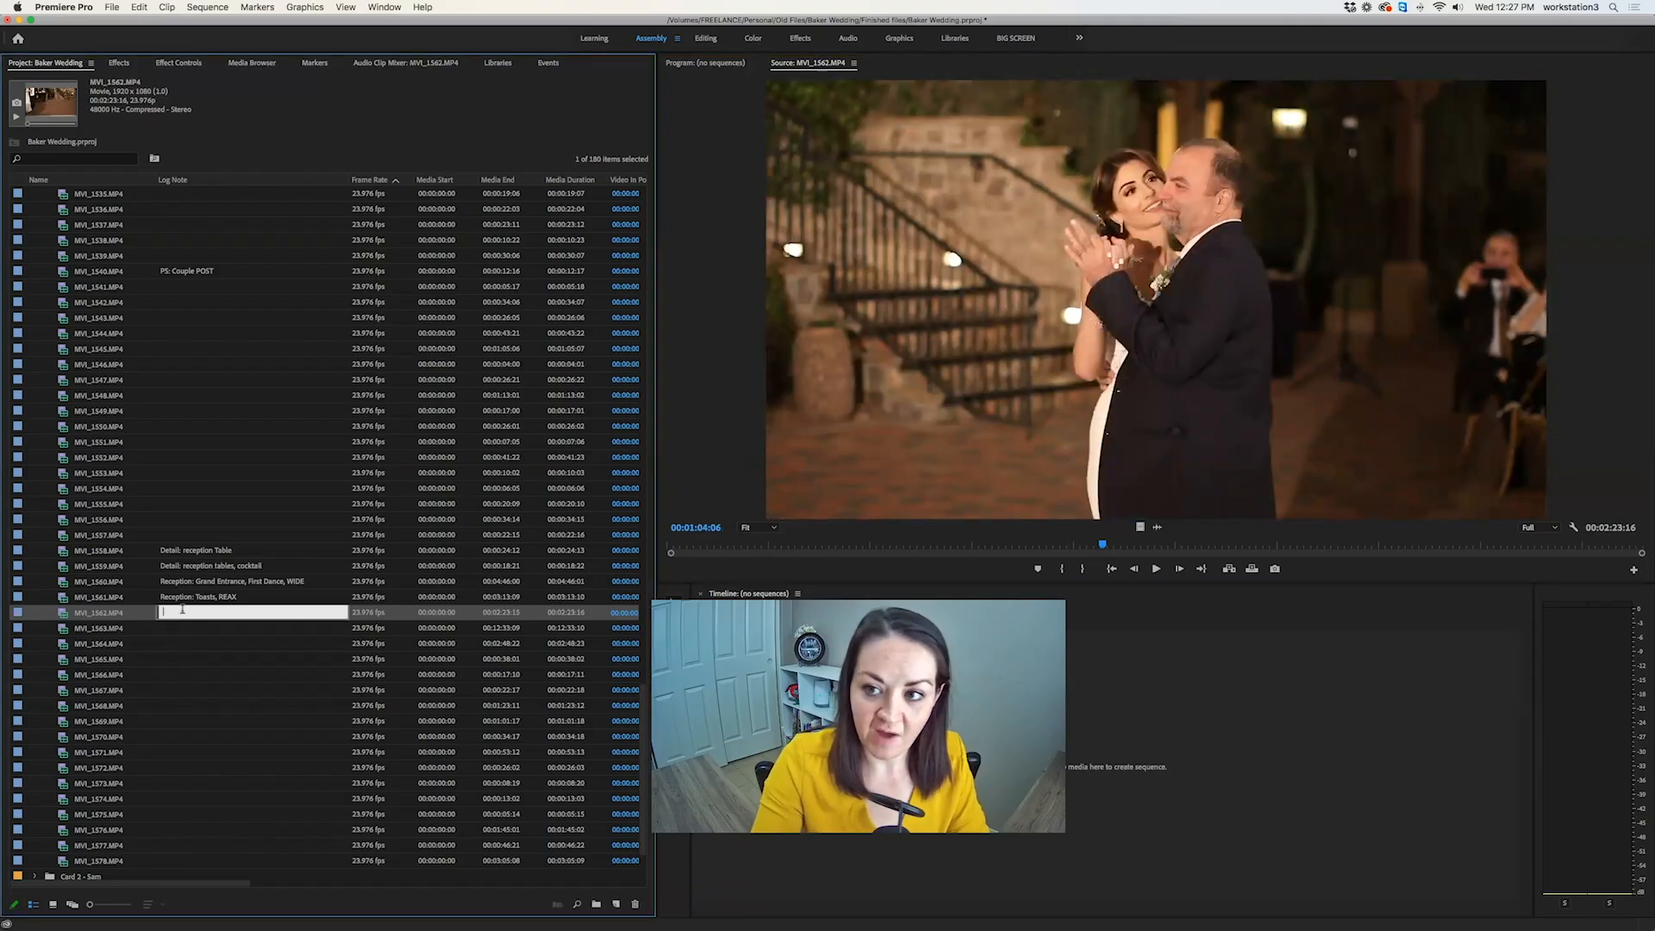
pyautogui.write('Reception: P')
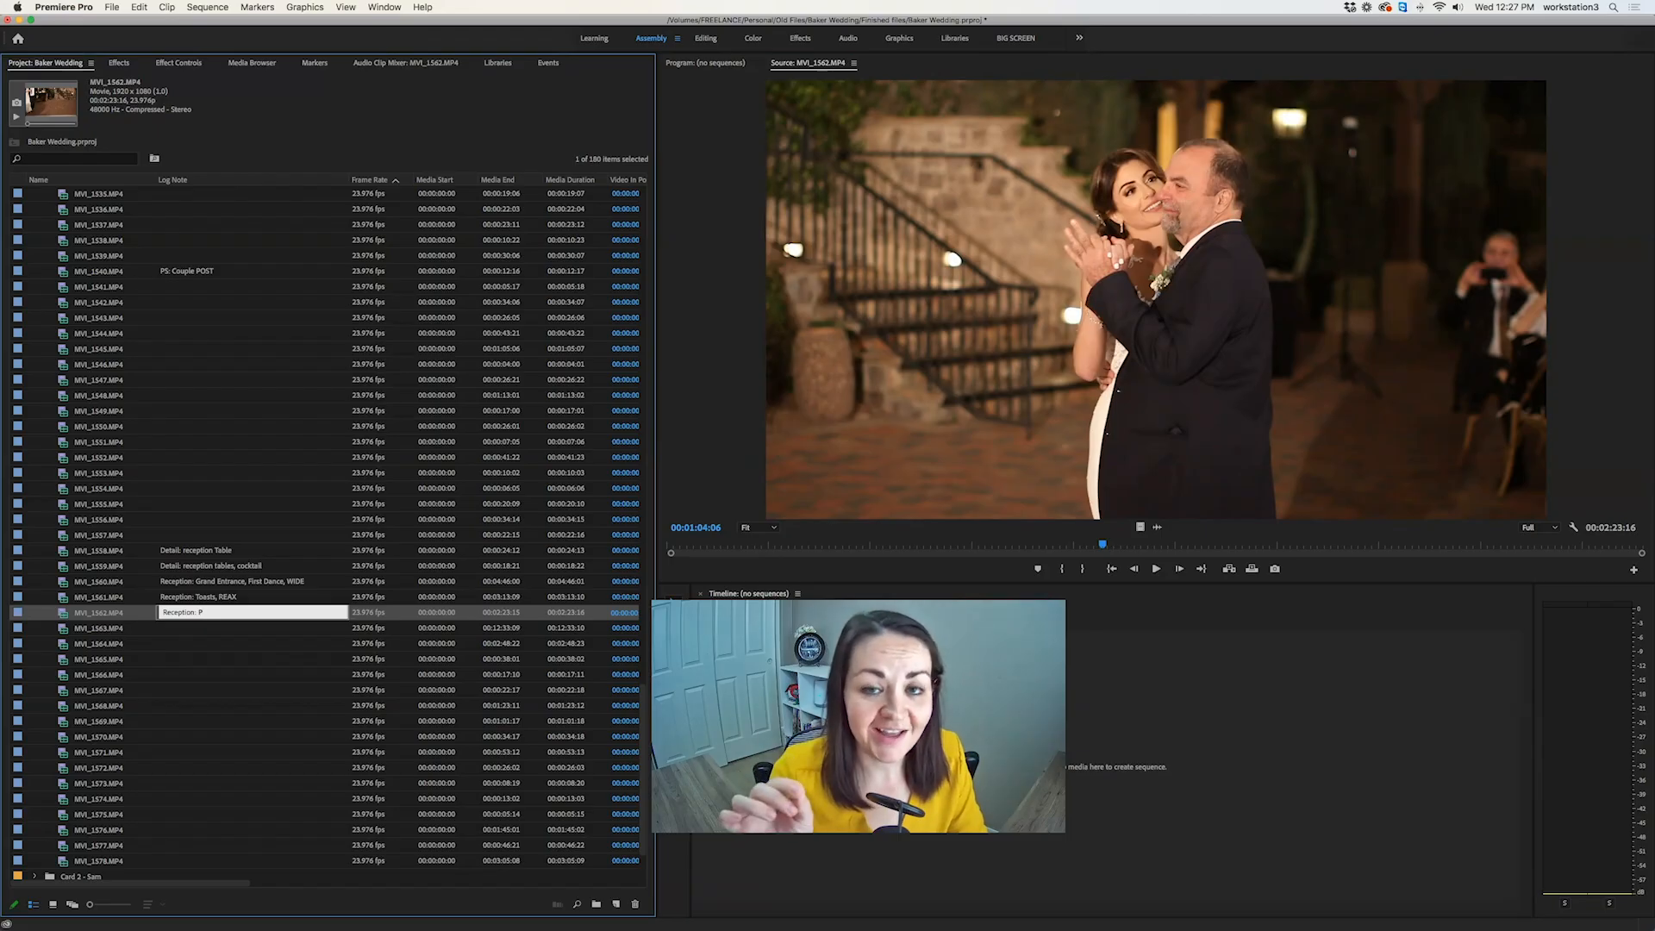
pyautogui.write('ar')
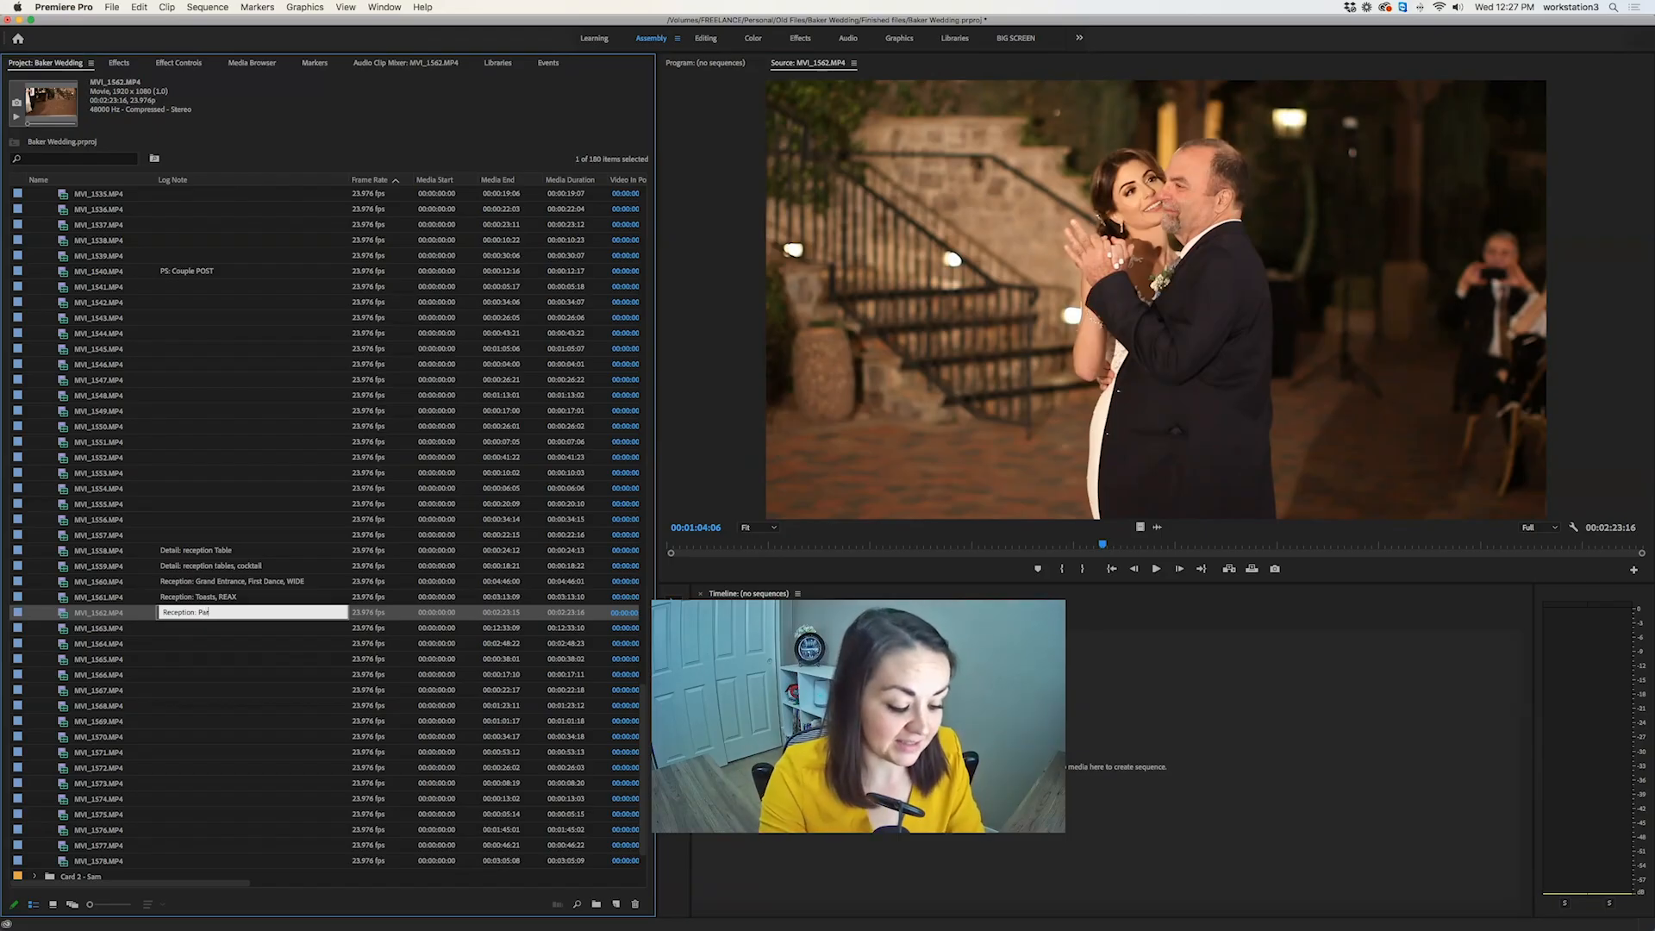
pyautogui.write('ent Dance, Father')
pyautogui.press('Return')
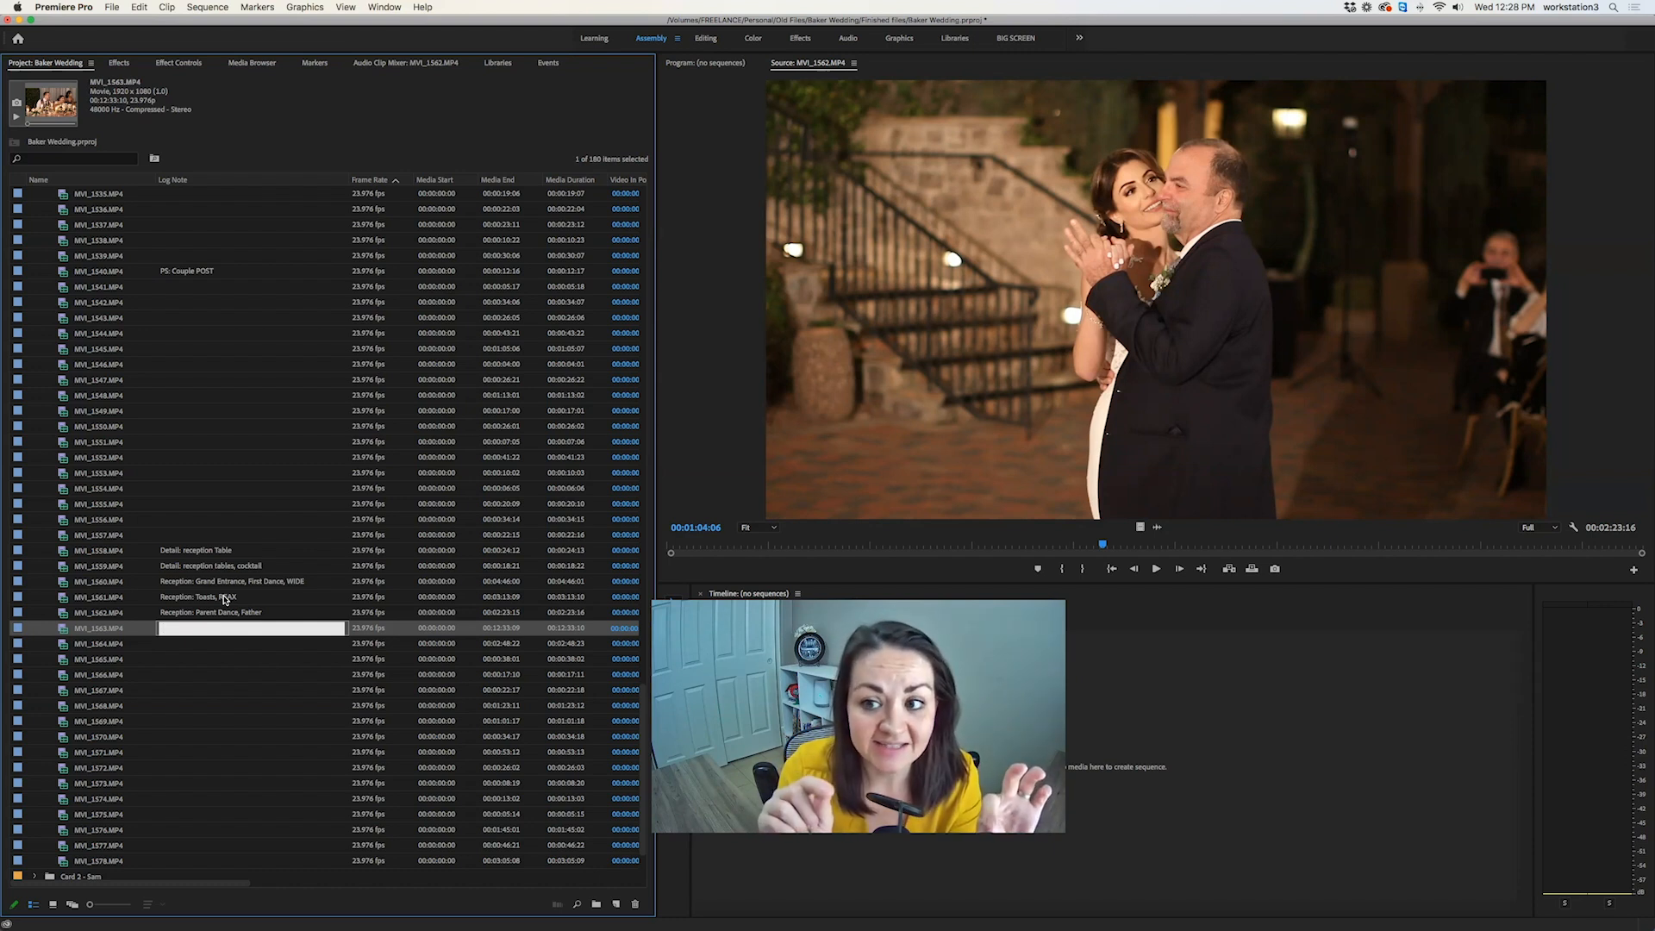
# Preview MVI_1563.MP4, then change the log note of MVI_1561.MP4 to "Reception: Toasts, REAX 1" and copy it.
pyautogui.doubleClick(66, 633)
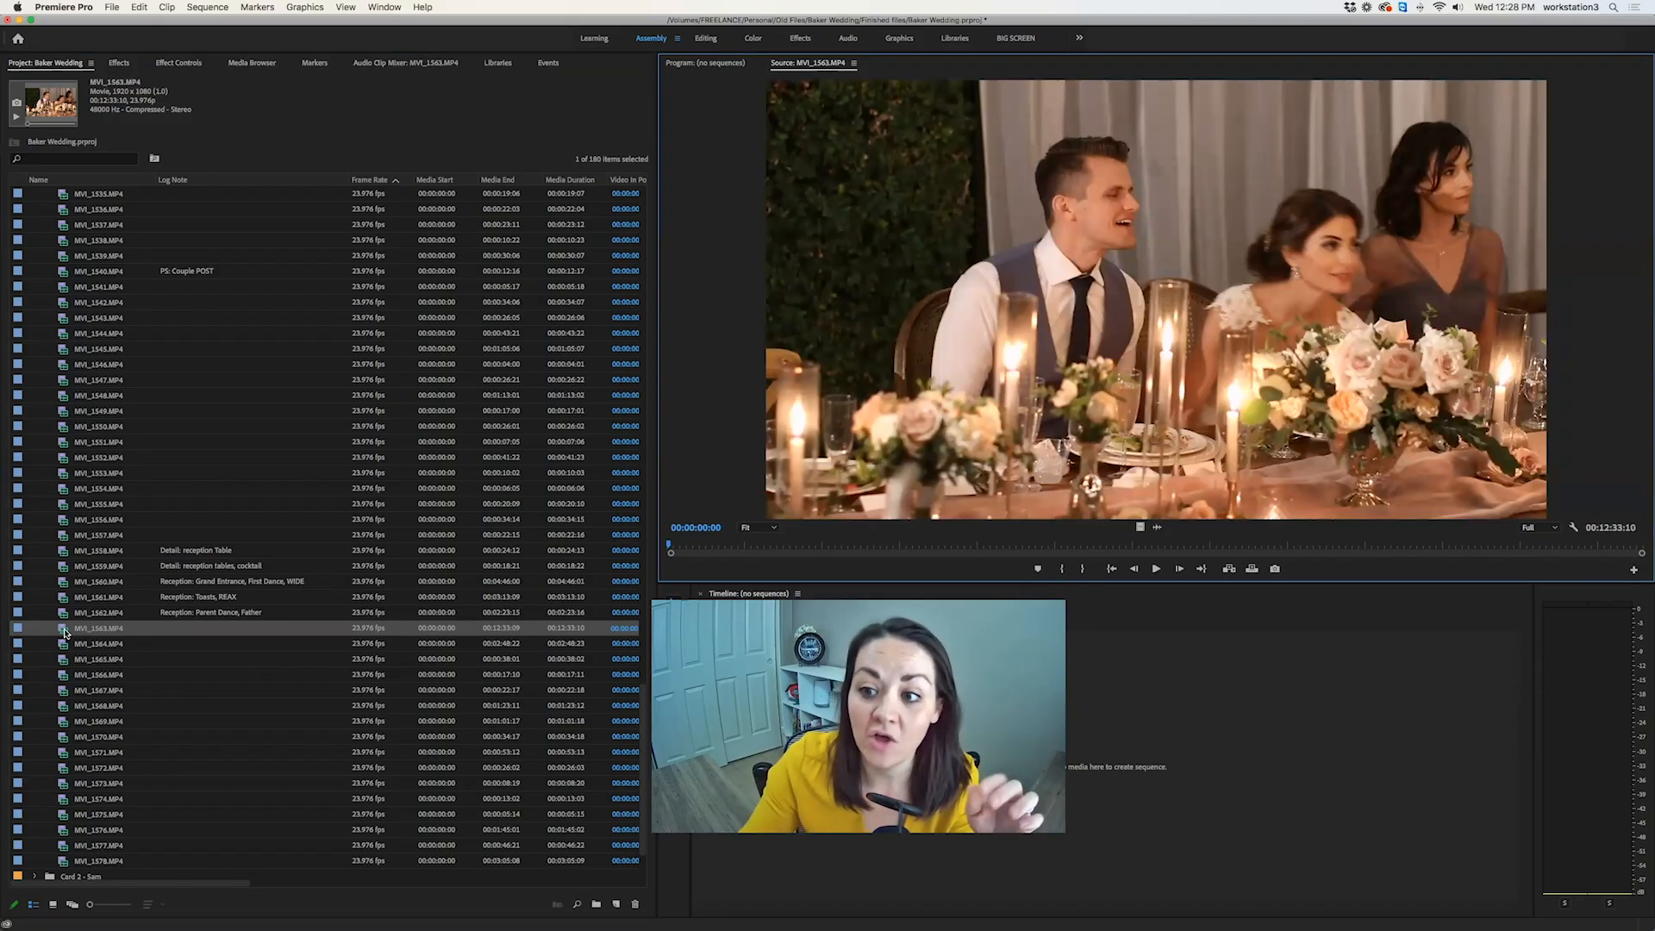
pyautogui.click(254, 596)
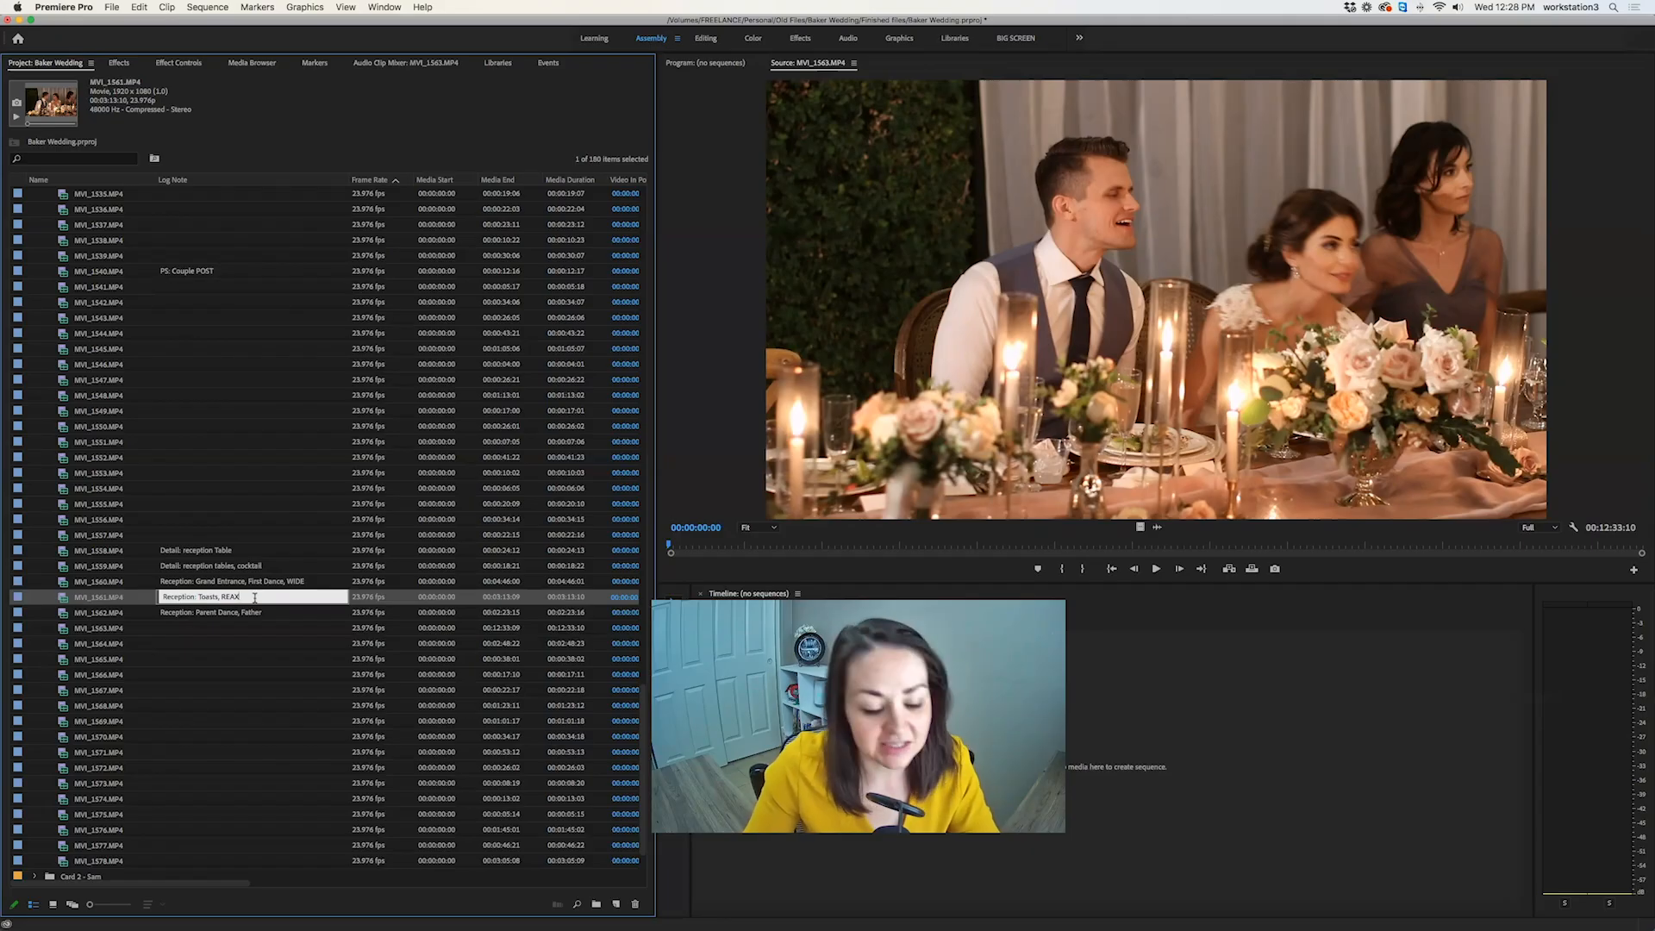
pyautogui.moveTo(259, 595); pyautogui.dragTo(152, 596)
pyautogui.press('super+c')
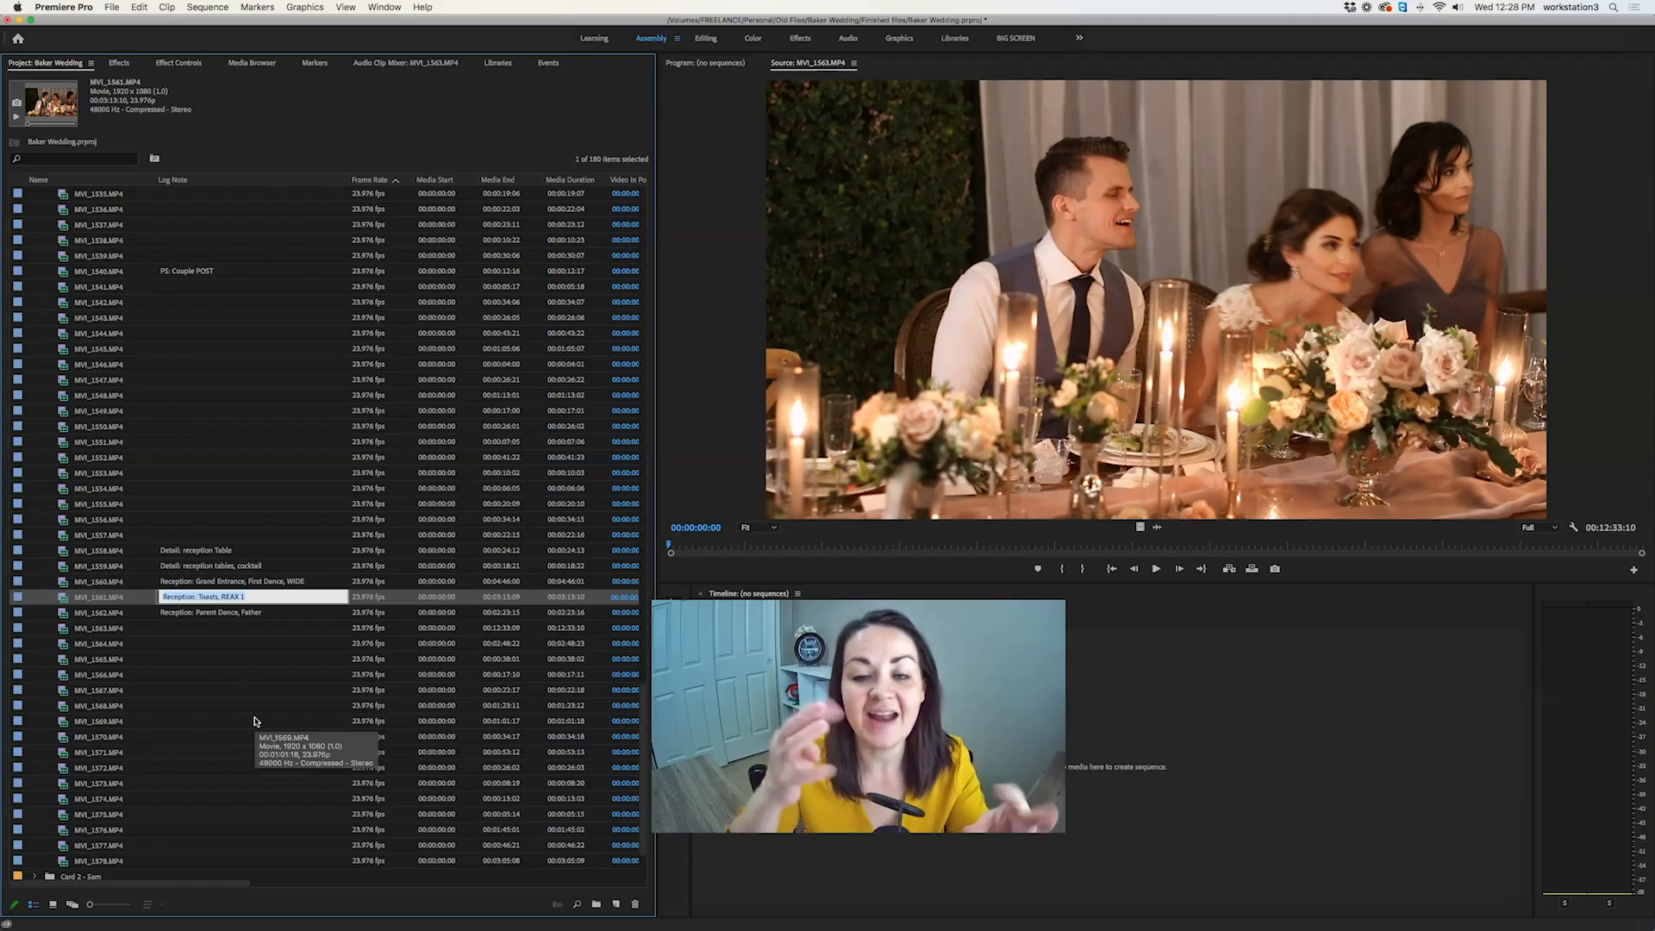
# Paste the copied toasts note into MVI_1563.MP4 and renumber it as "Reception: Toasts, REAX 2".
pyautogui.click(66, 630)
pyautogui.click(197, 628)
pyautogui.press('super+v')
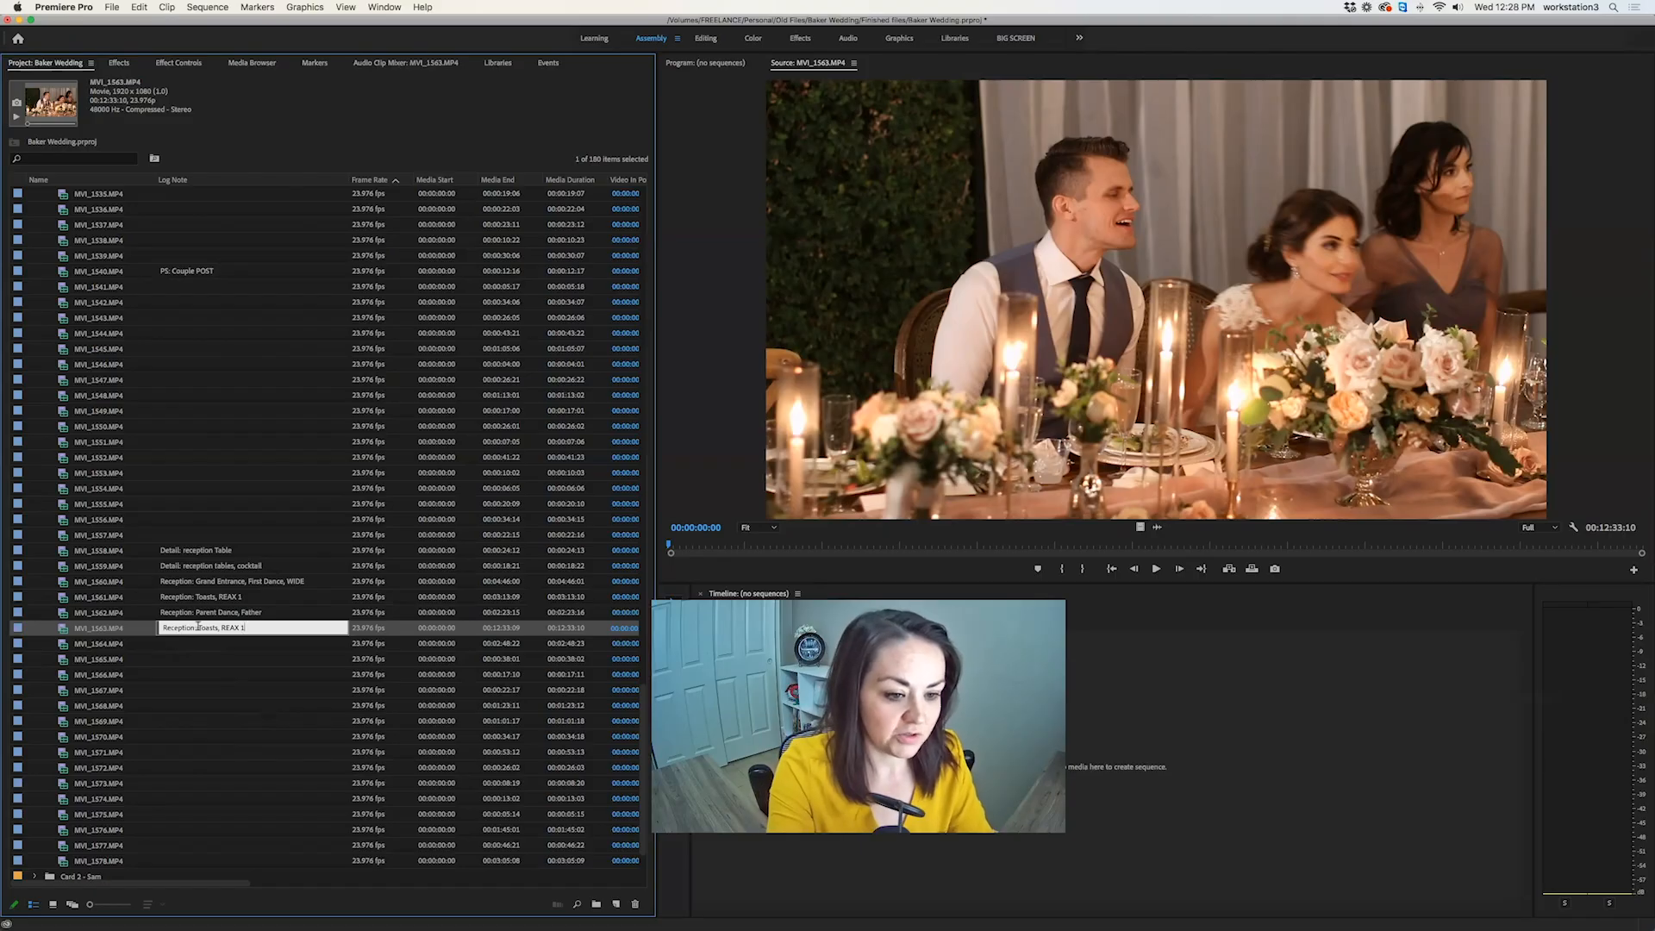
pyautogui.write('2')
pyautogui.press('Return')
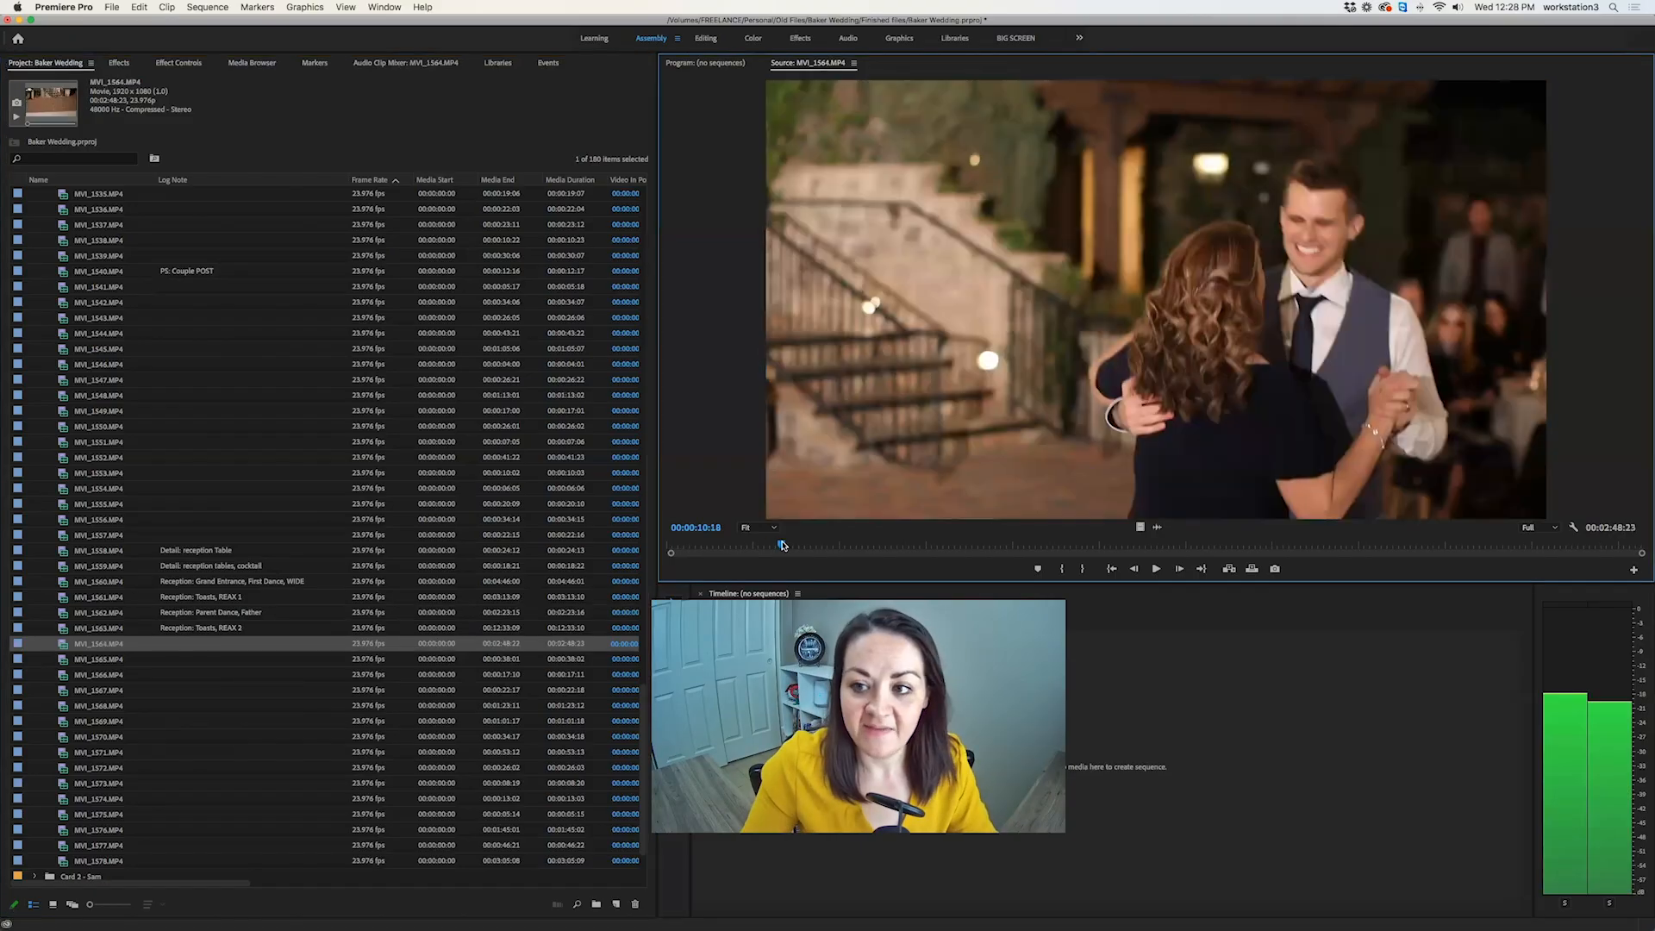
# Skim MVI_1564.MP4 and enter "Reception: Parent Dance, Mother" as its log note.
pyautogui.moveTo(781, 544); pyautogui.dragTo(841, 547)
pyautogui.click(207, 643)
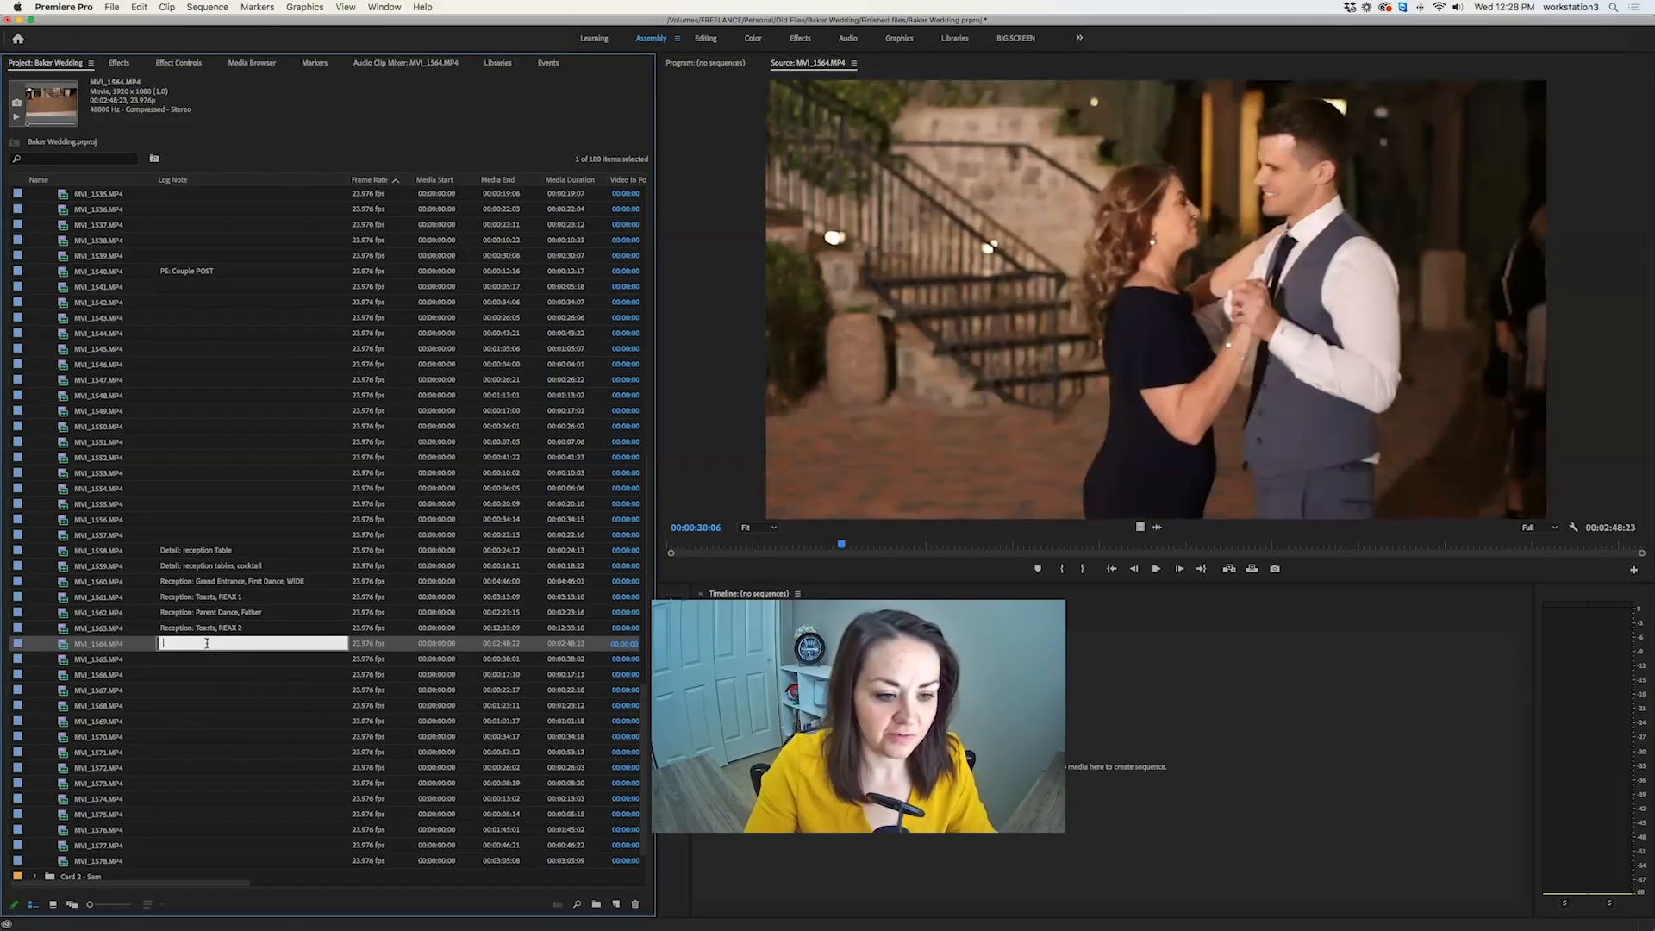
pyautogui.write('Reception:')
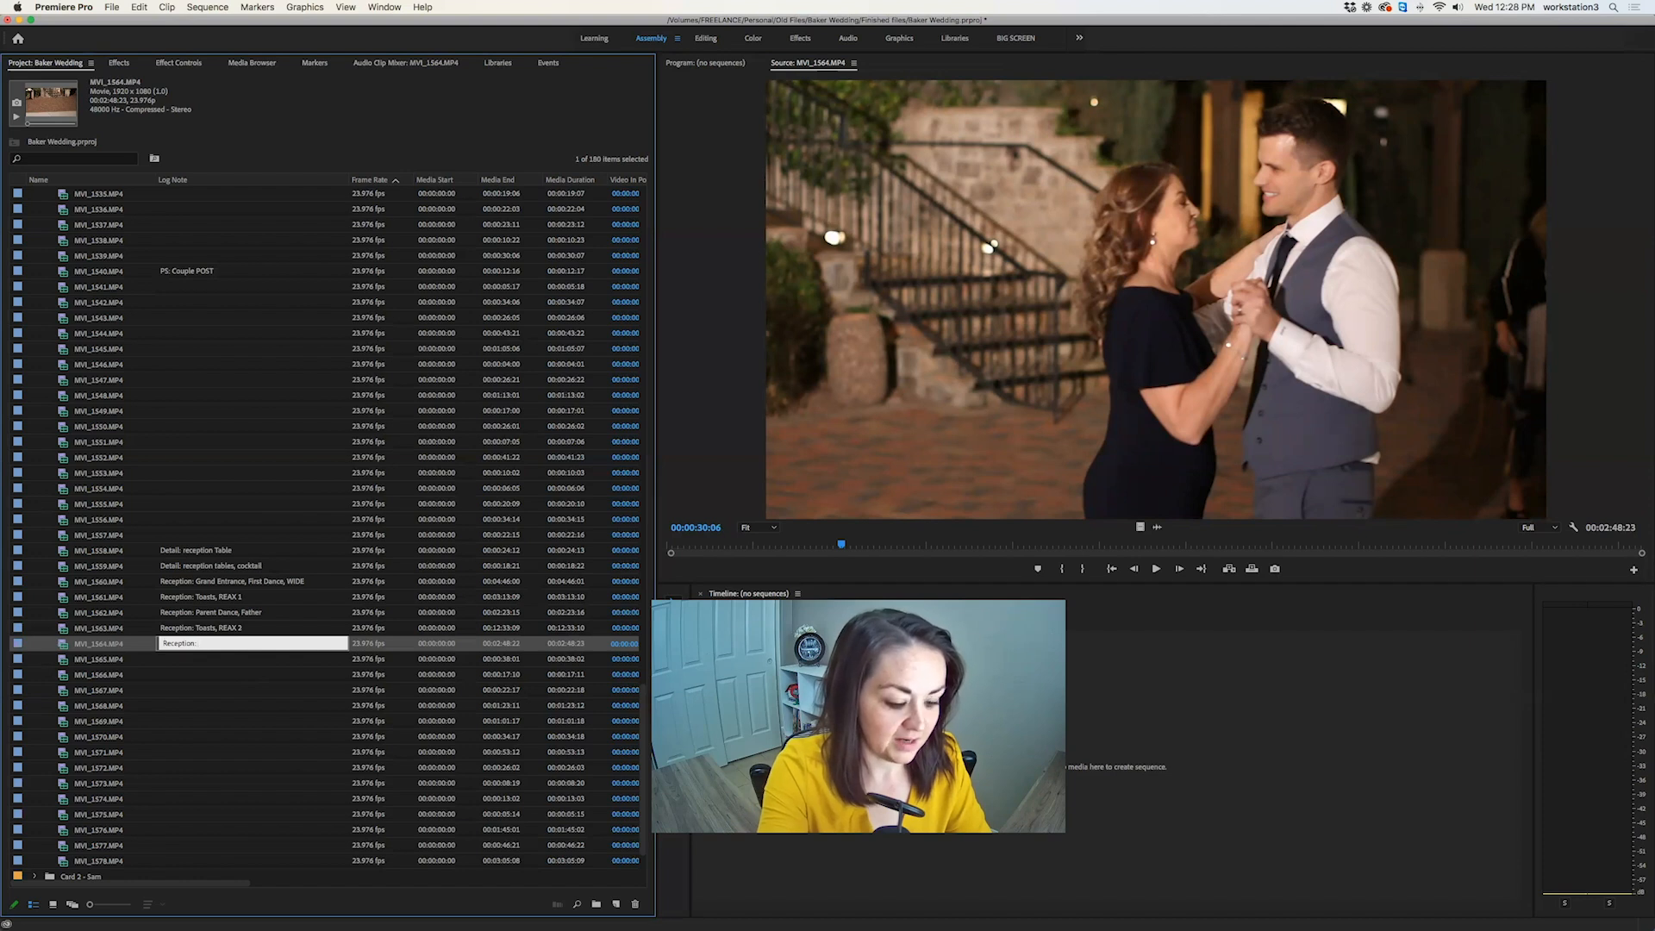
pyautogui.write(' Parent Dance, Mother')
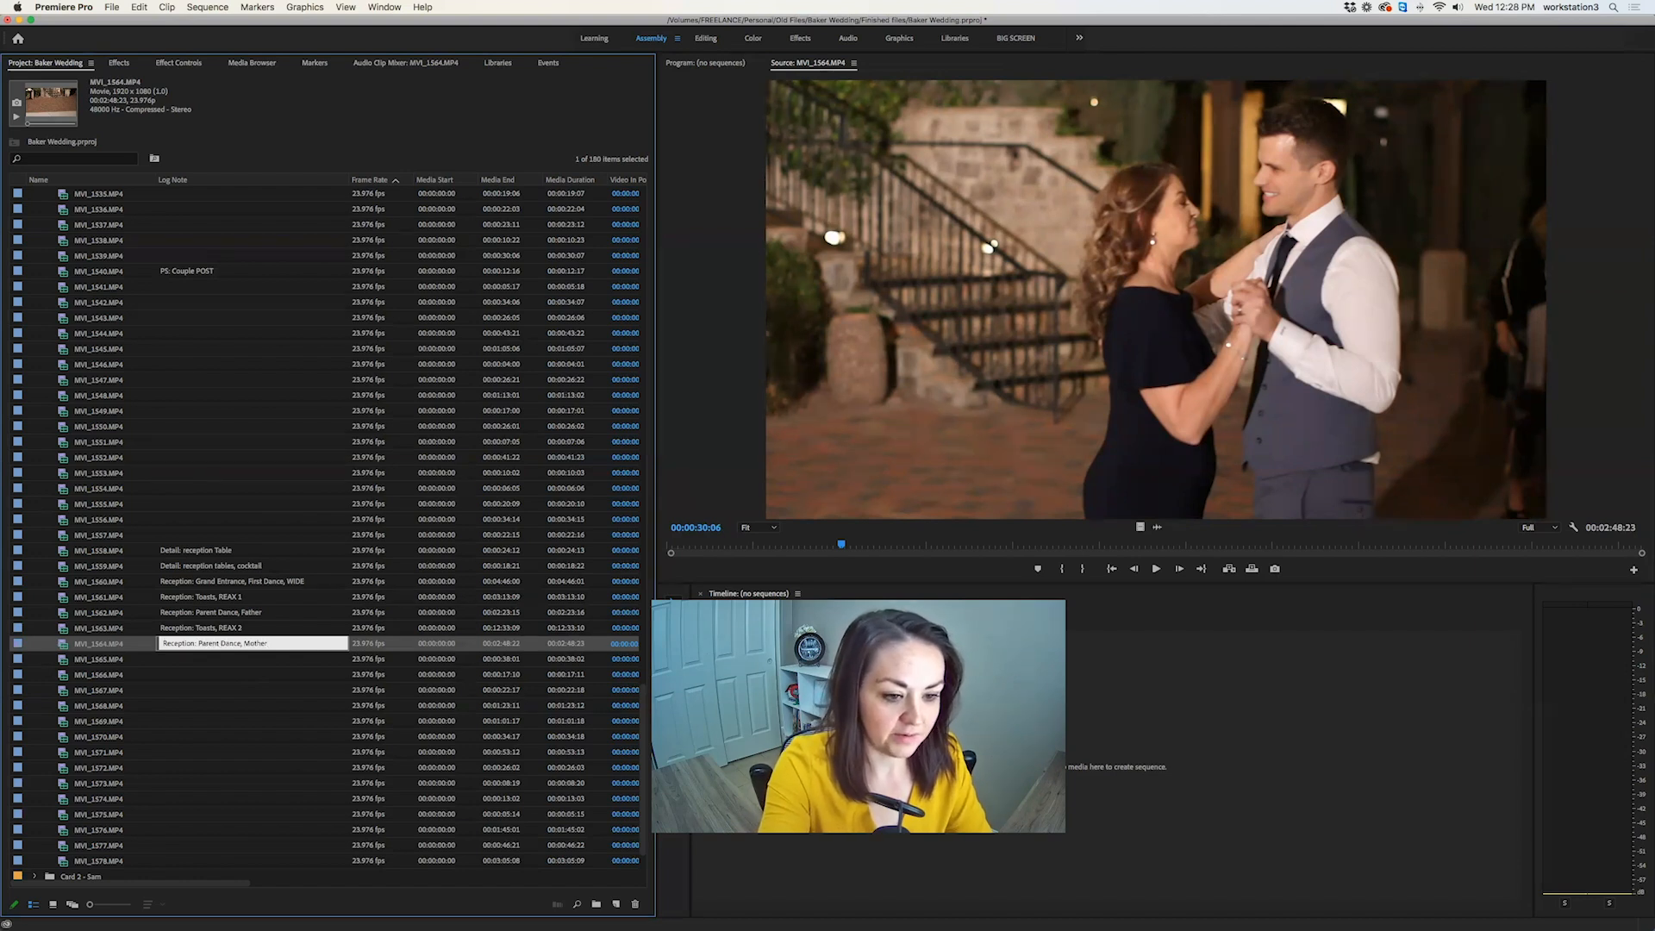
pyautogui.click(209, 658)
pyautogui.click(210, 658)
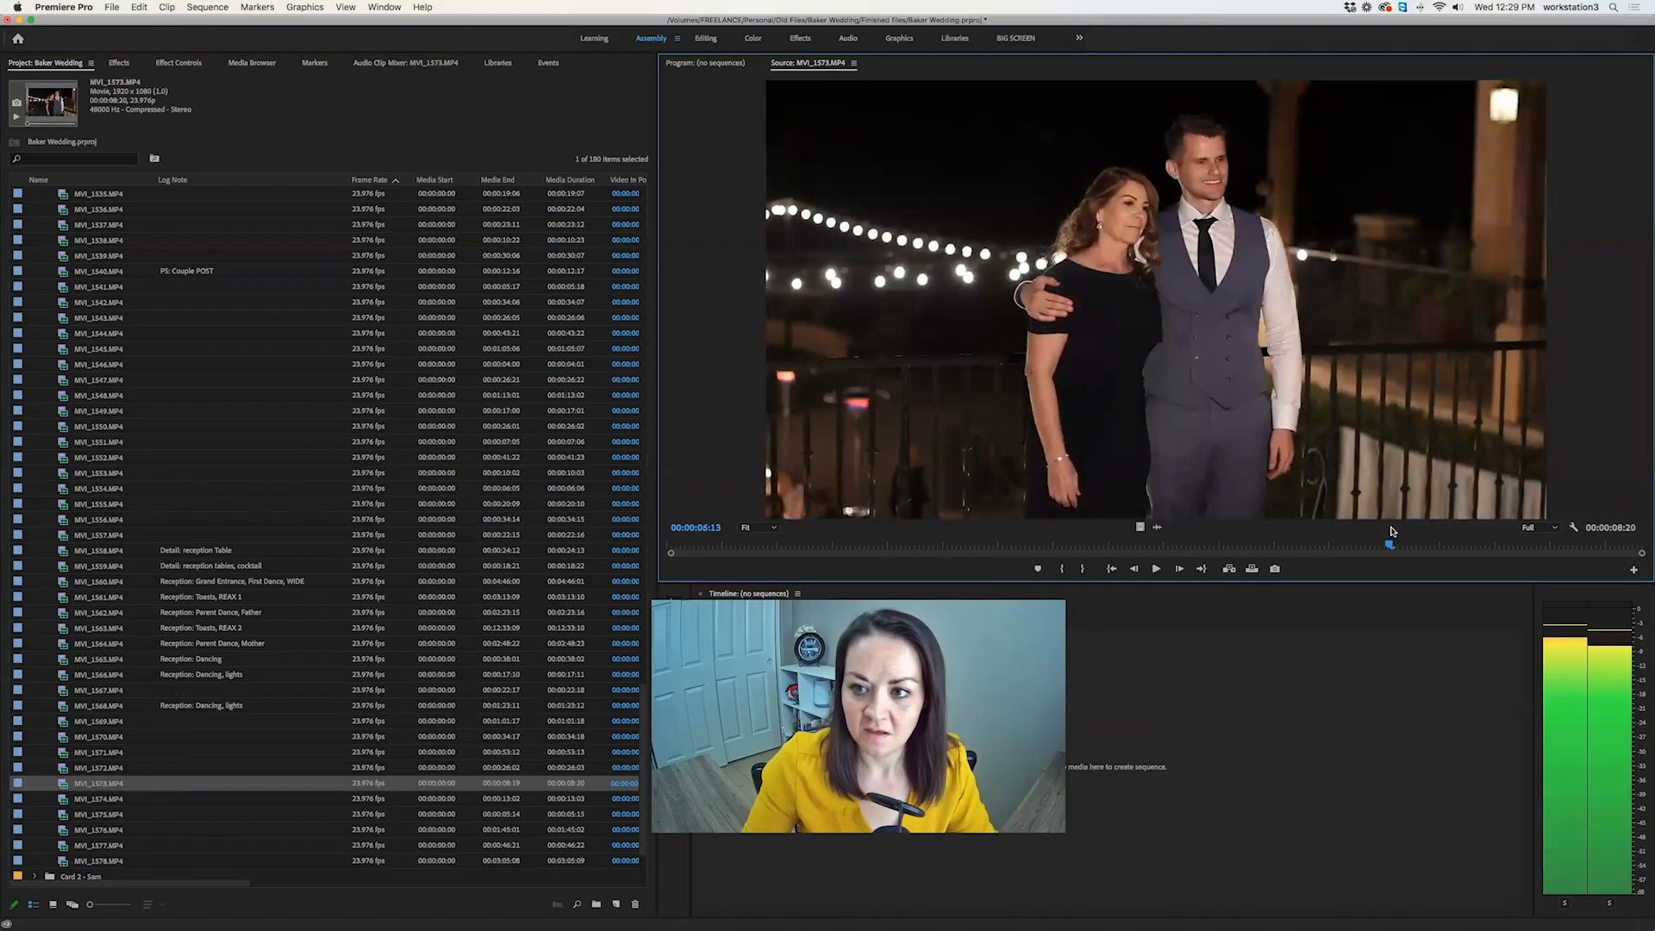
# Enter "Reception: PS: Groom and mom" as the log note for MVI_1573.MP4.
pyautogui.click(168, 783)
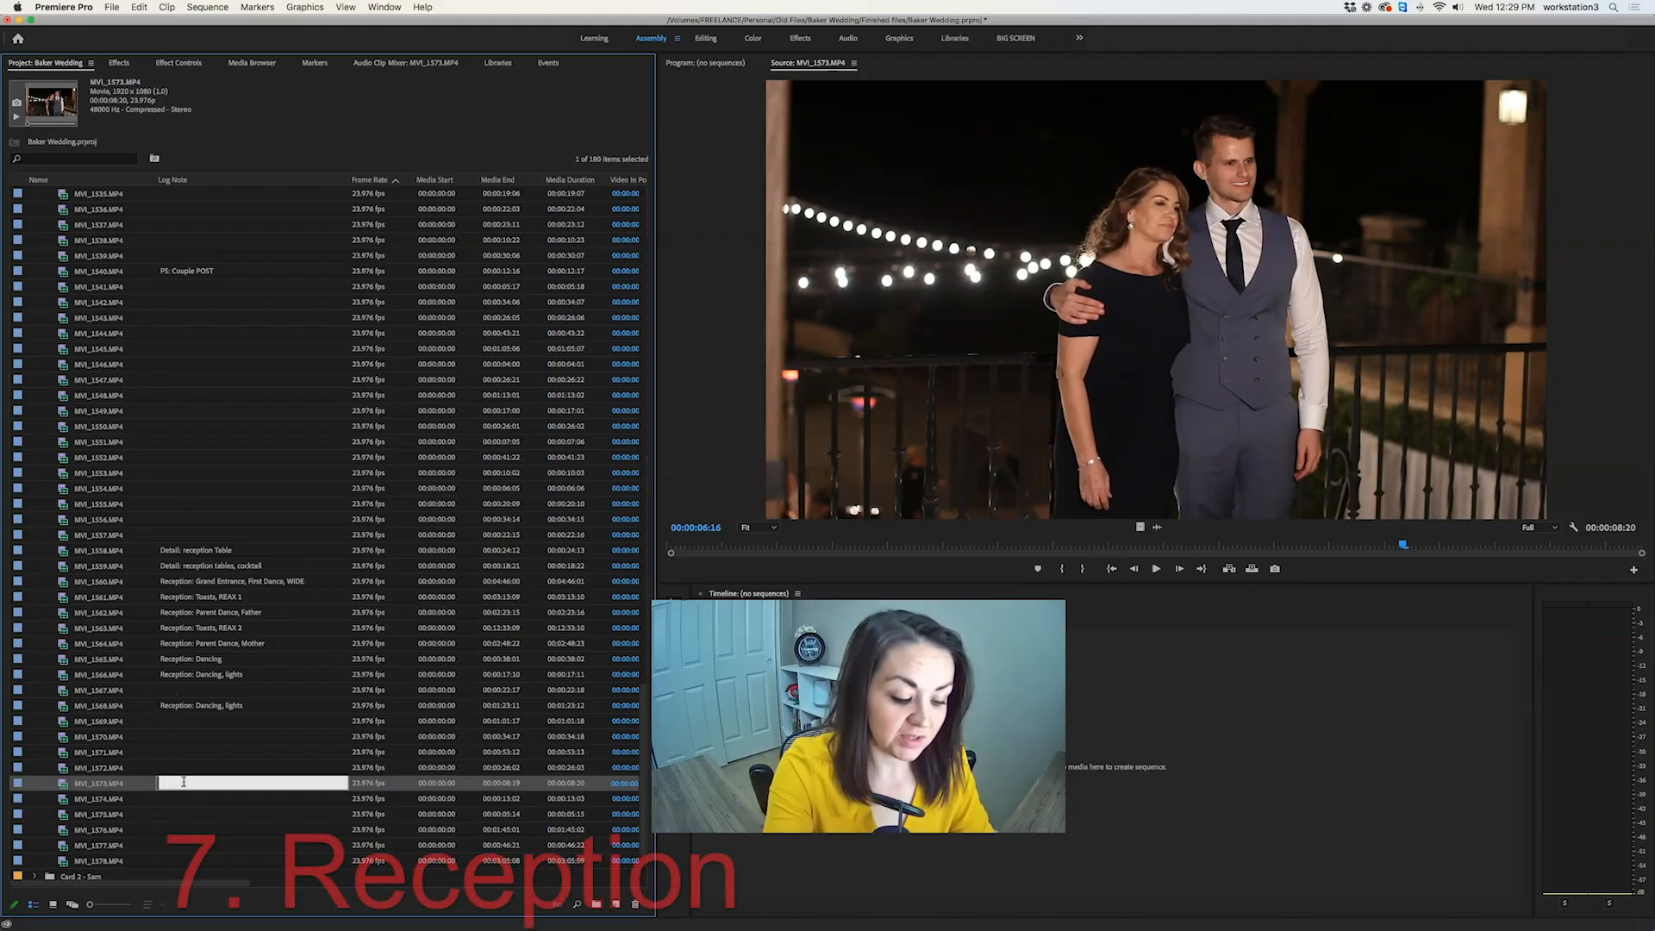
pyautogui.write('R')
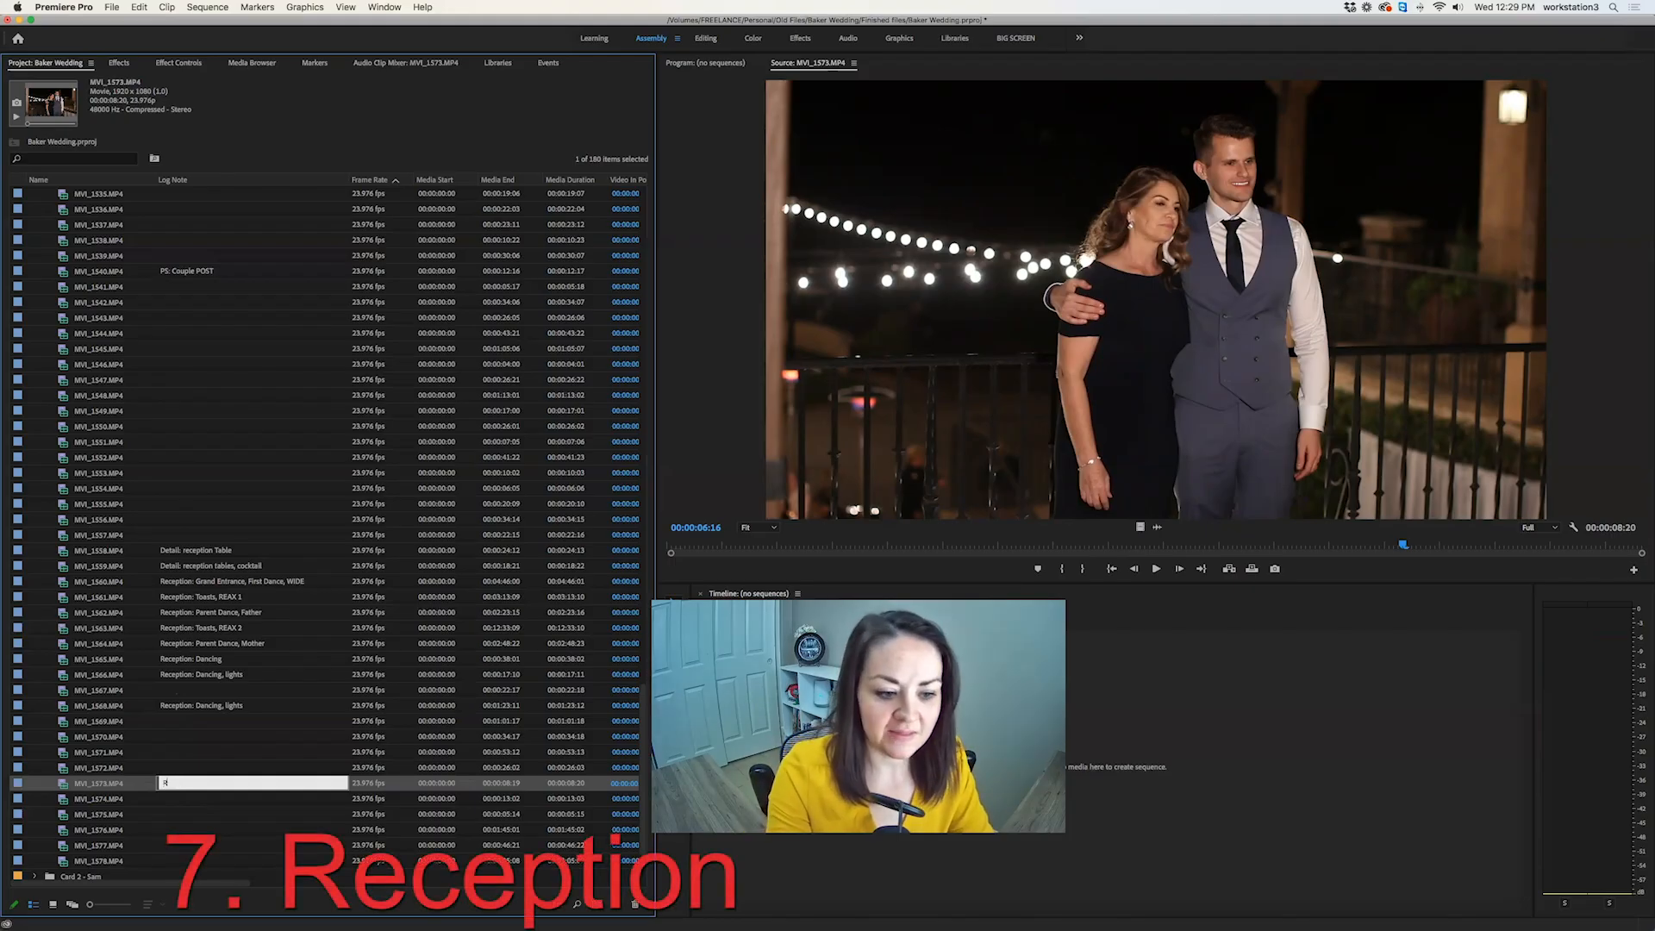
pyautogui.write('eception:')
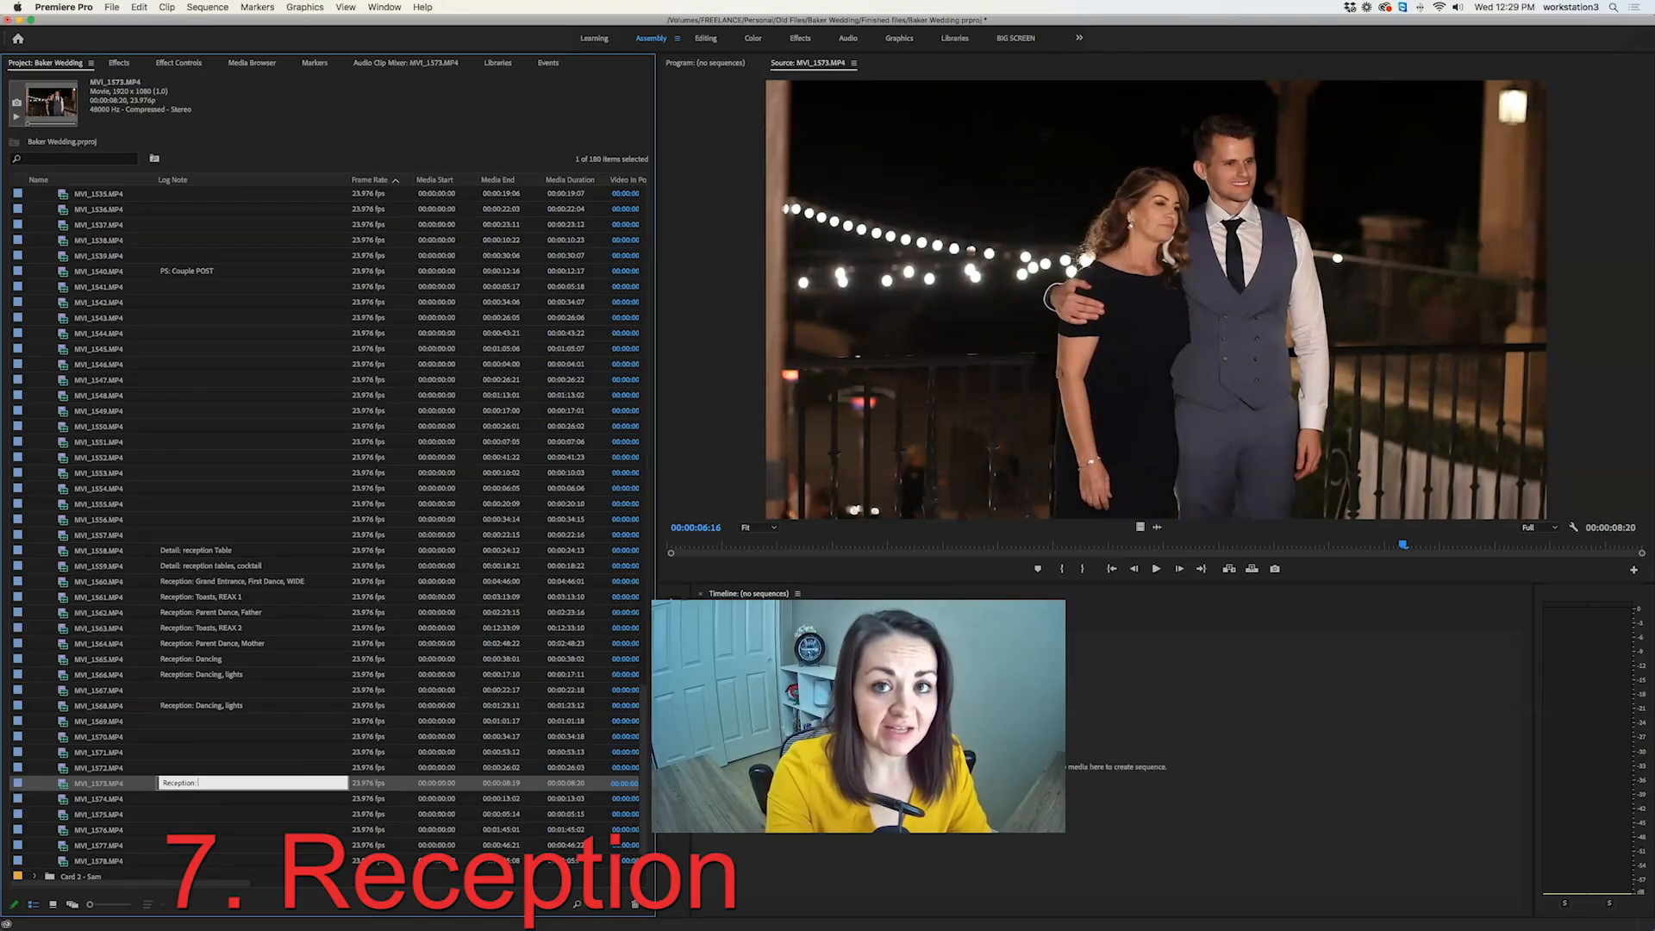
pyautogui.write(' PS: Groom and mom')
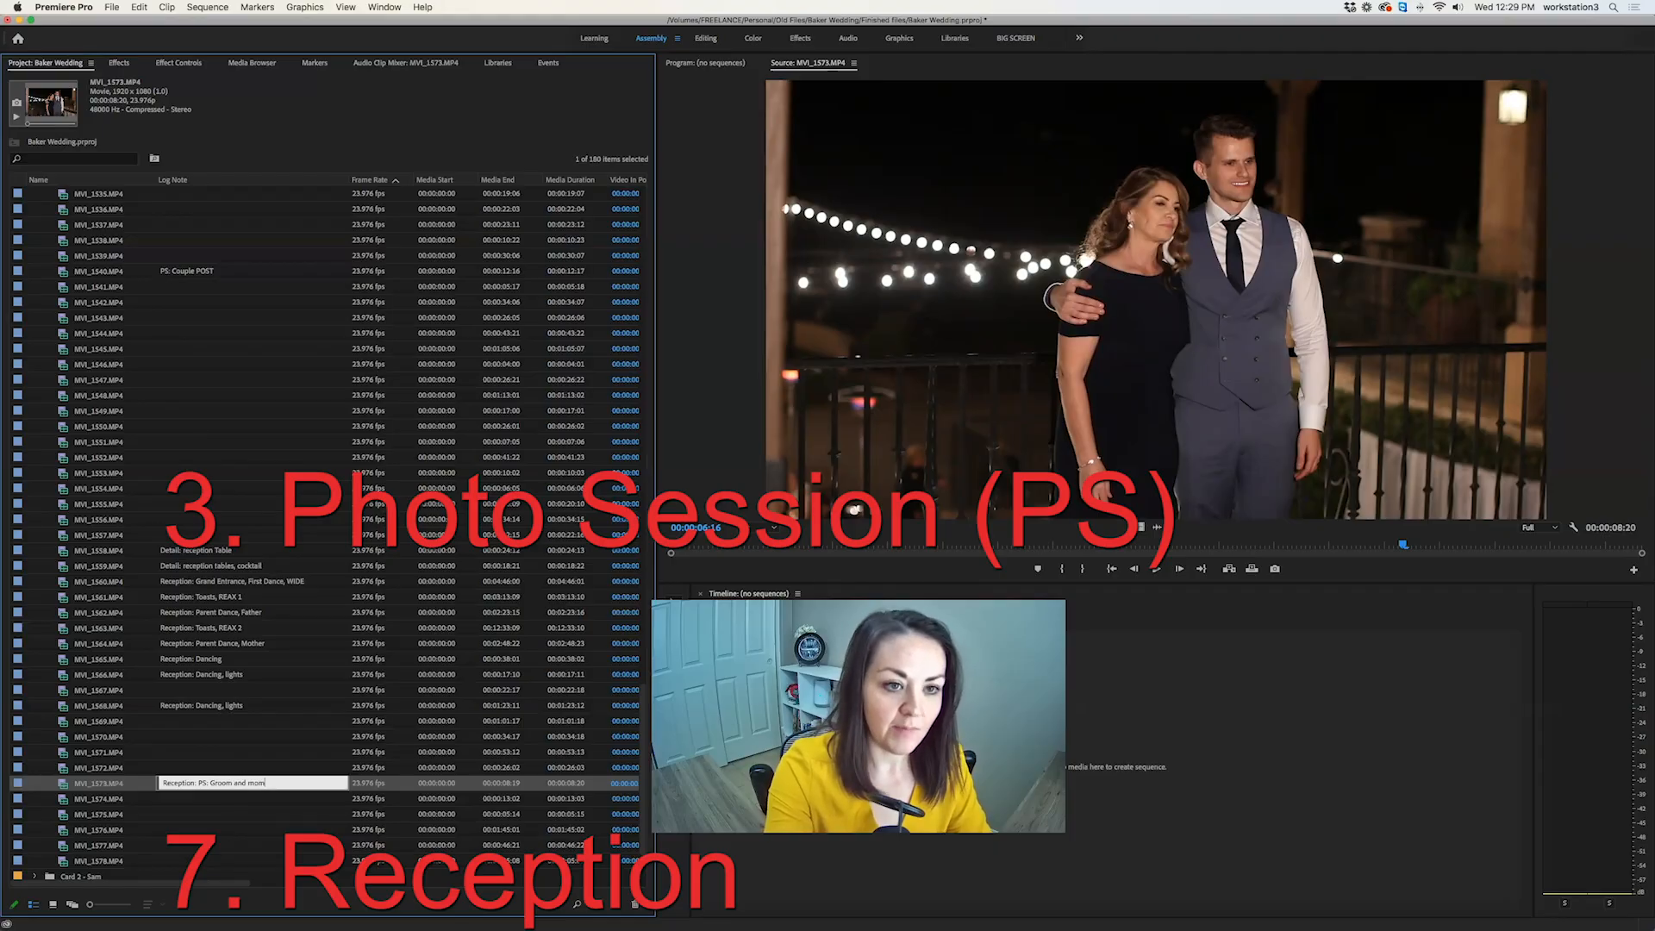
pyautogui.press('Return')
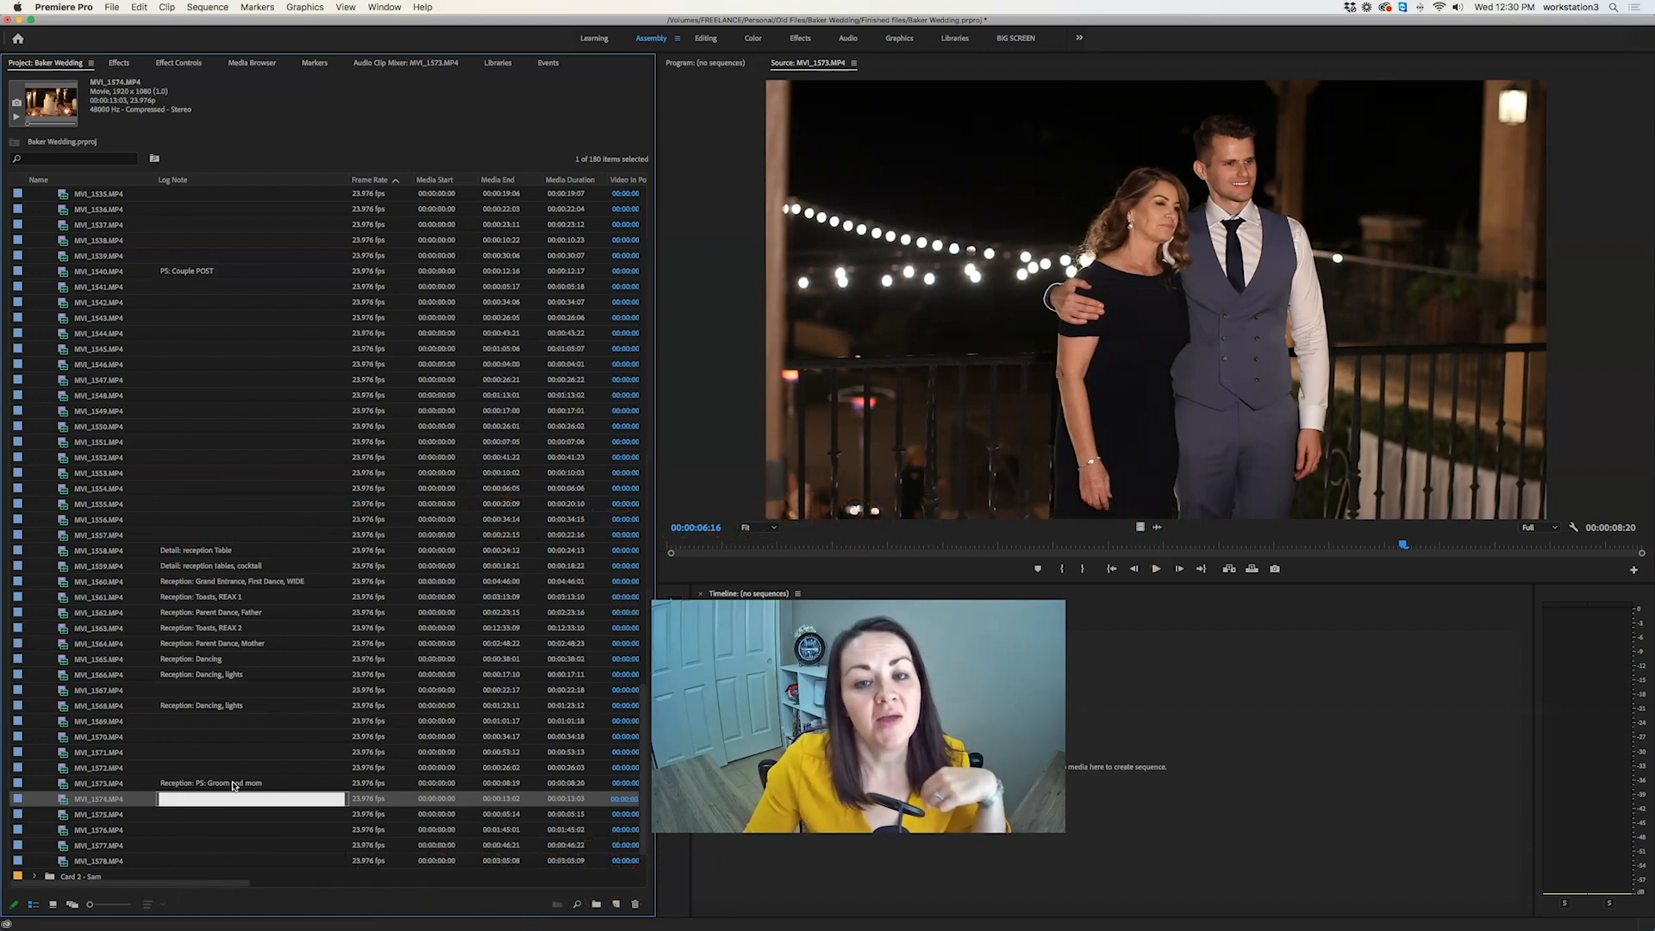
# Skim MVI_1576.MP4 and extend its log note to "Reception: cake Cut hands".
pyautogui.click(965, 545)
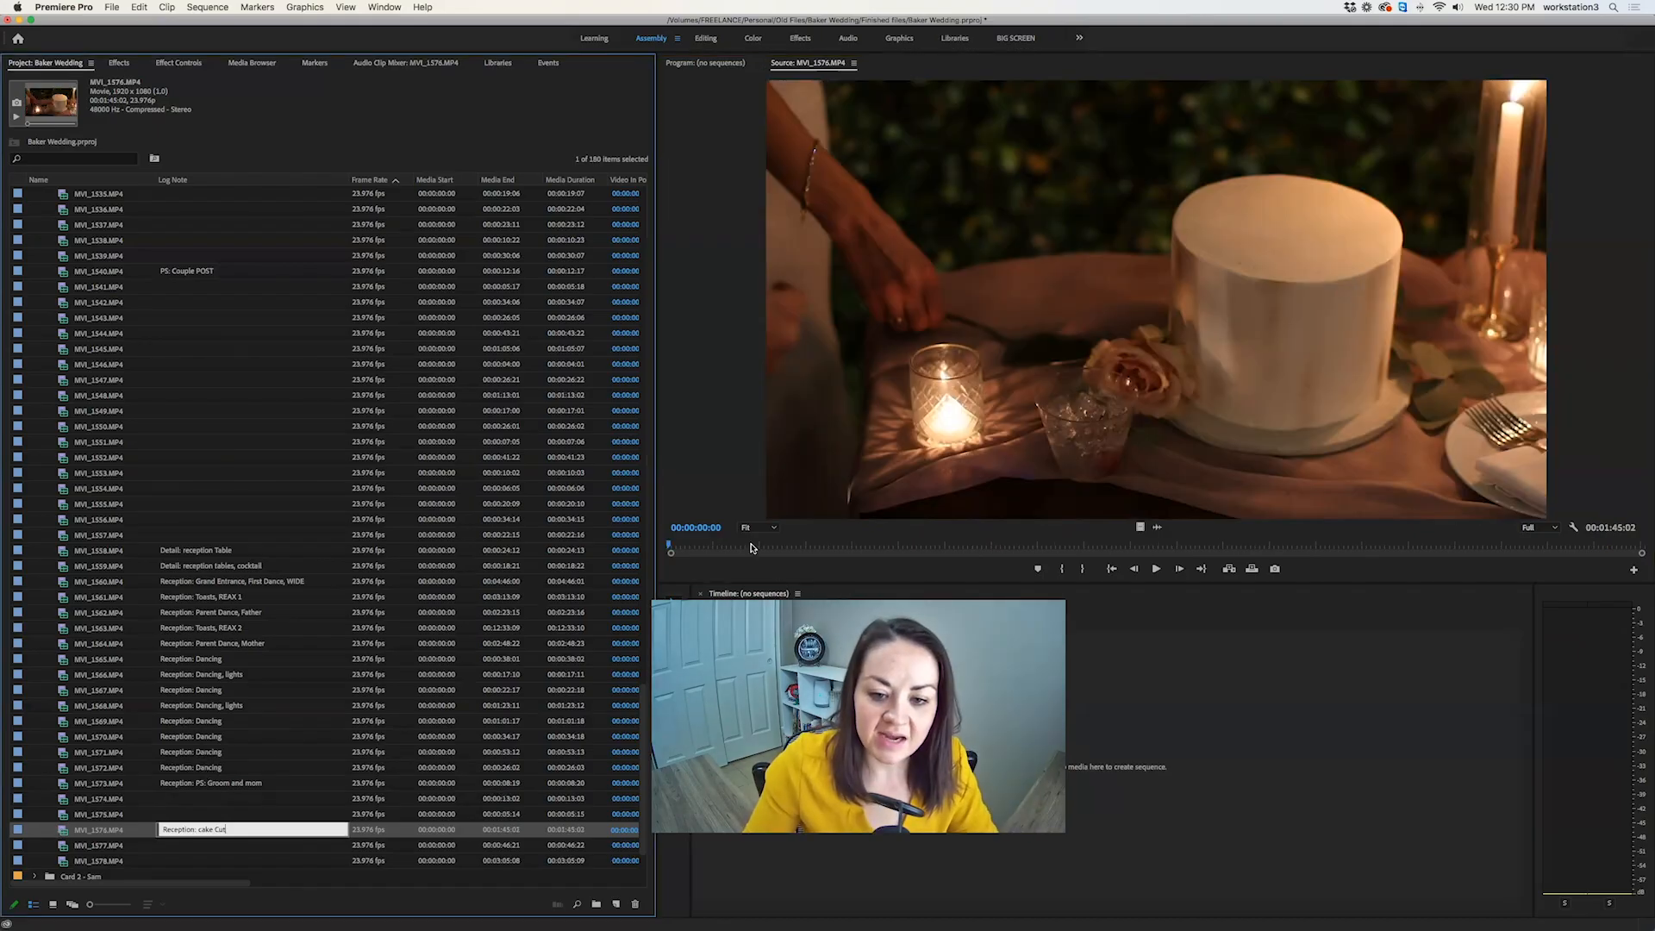
pyautogui.moveTo(751, 548); pyautogui.dragTo(1166, 545)
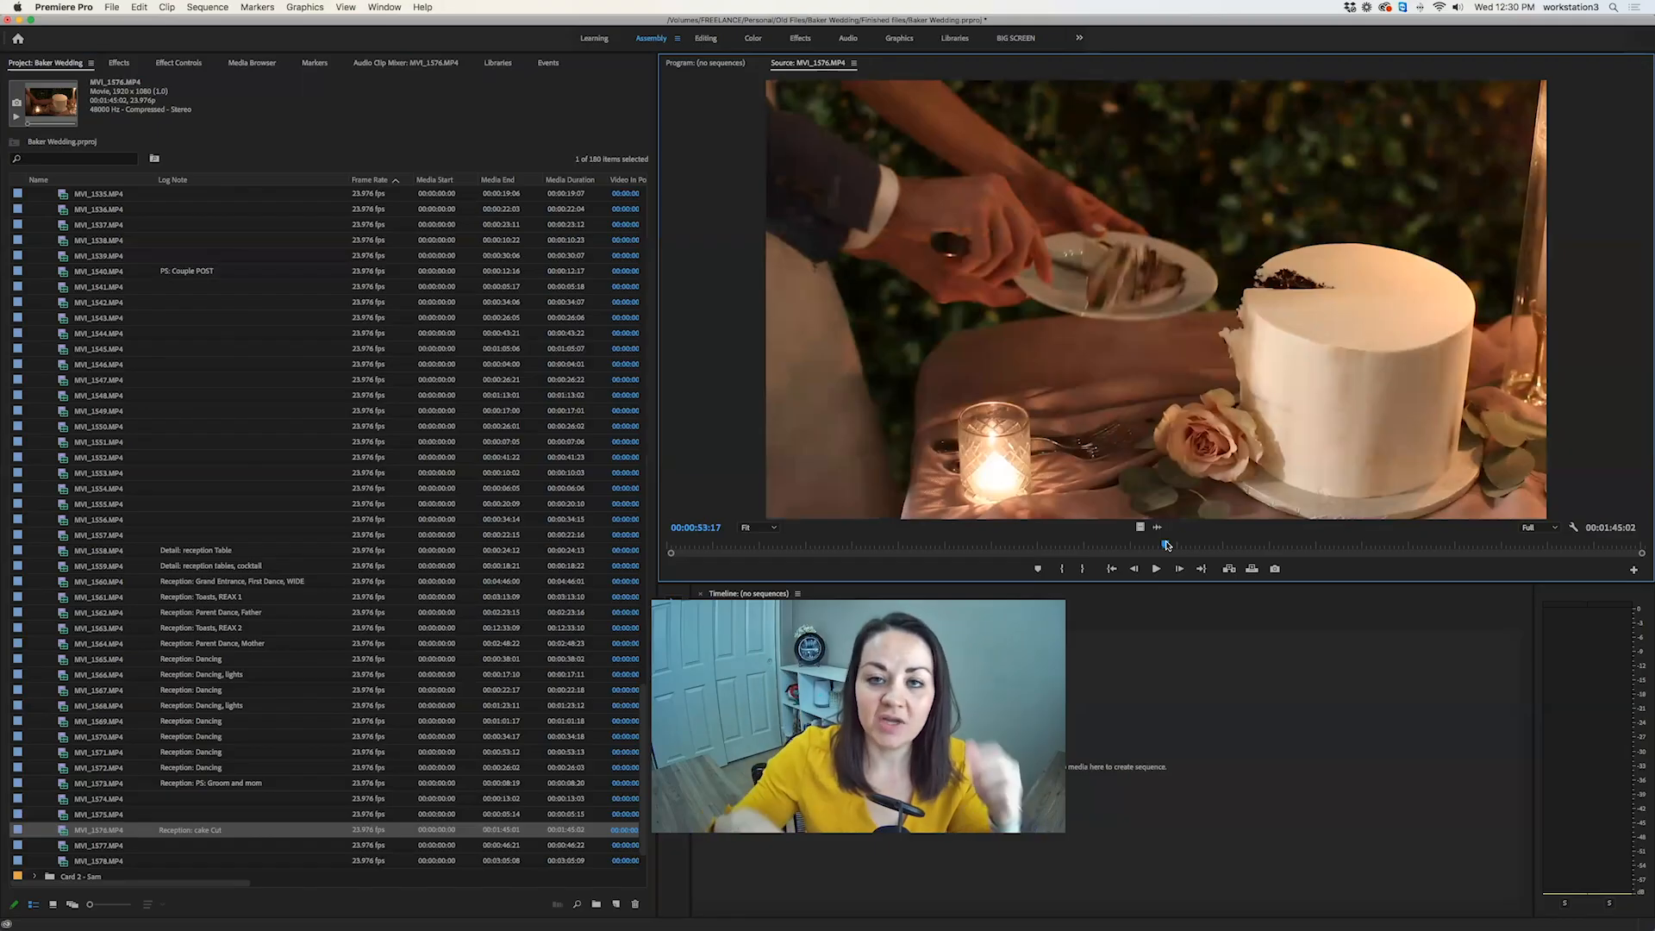
pyautogui.click(227, 830)
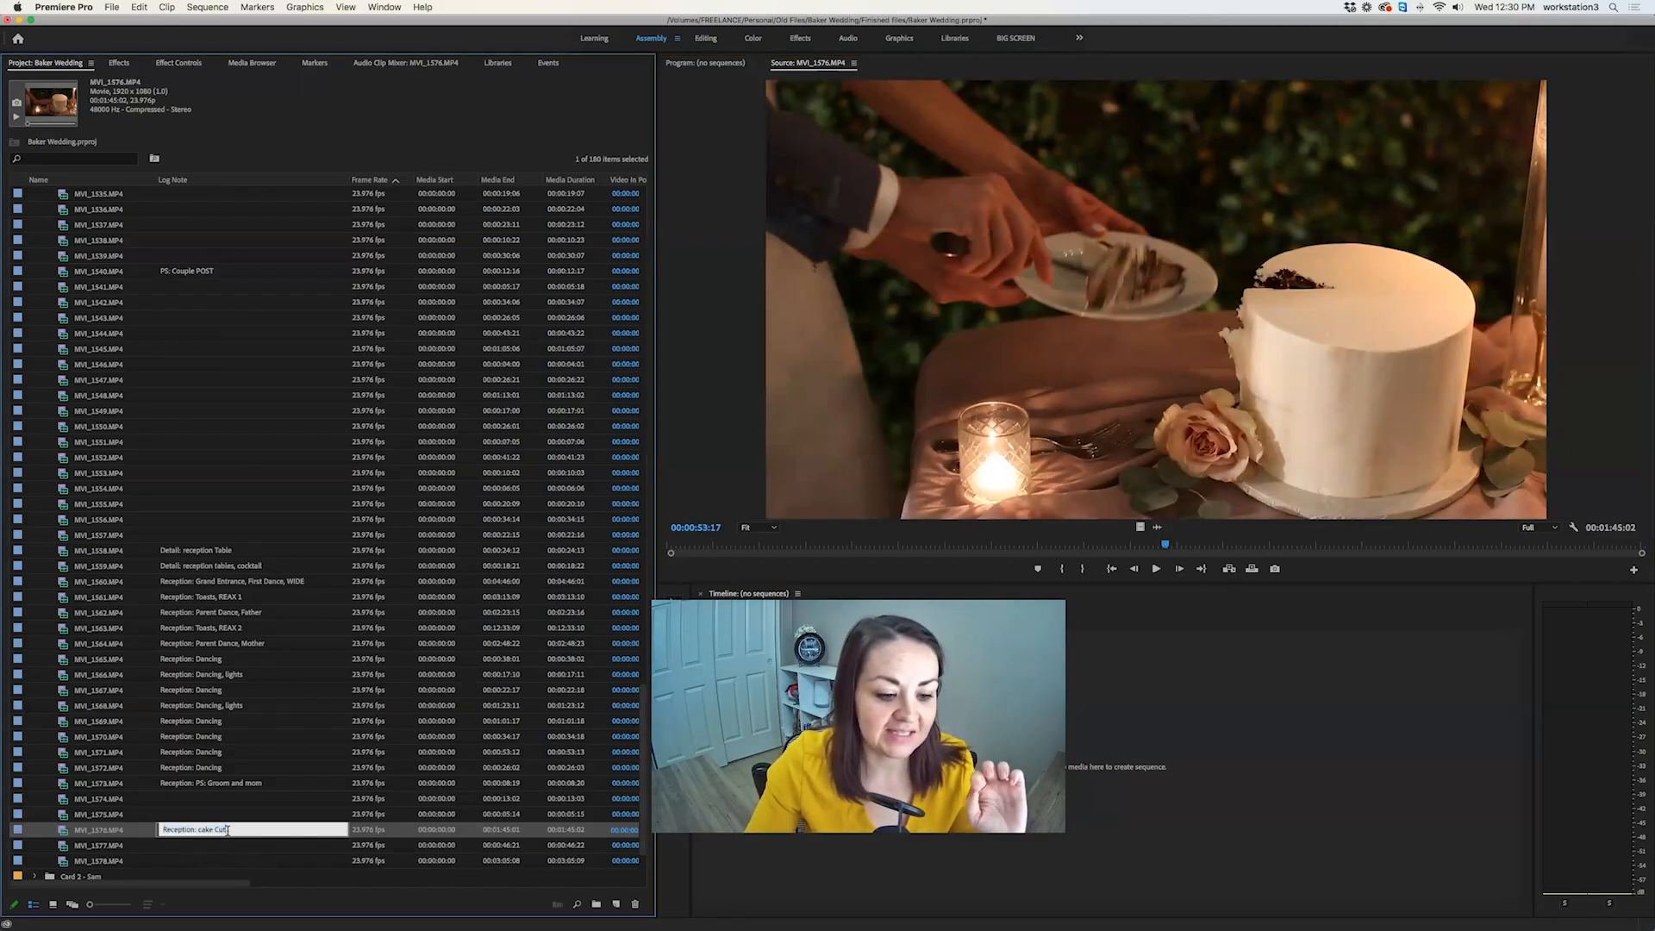
pyautogui.write('hands')
pyautogui.press('Tab')
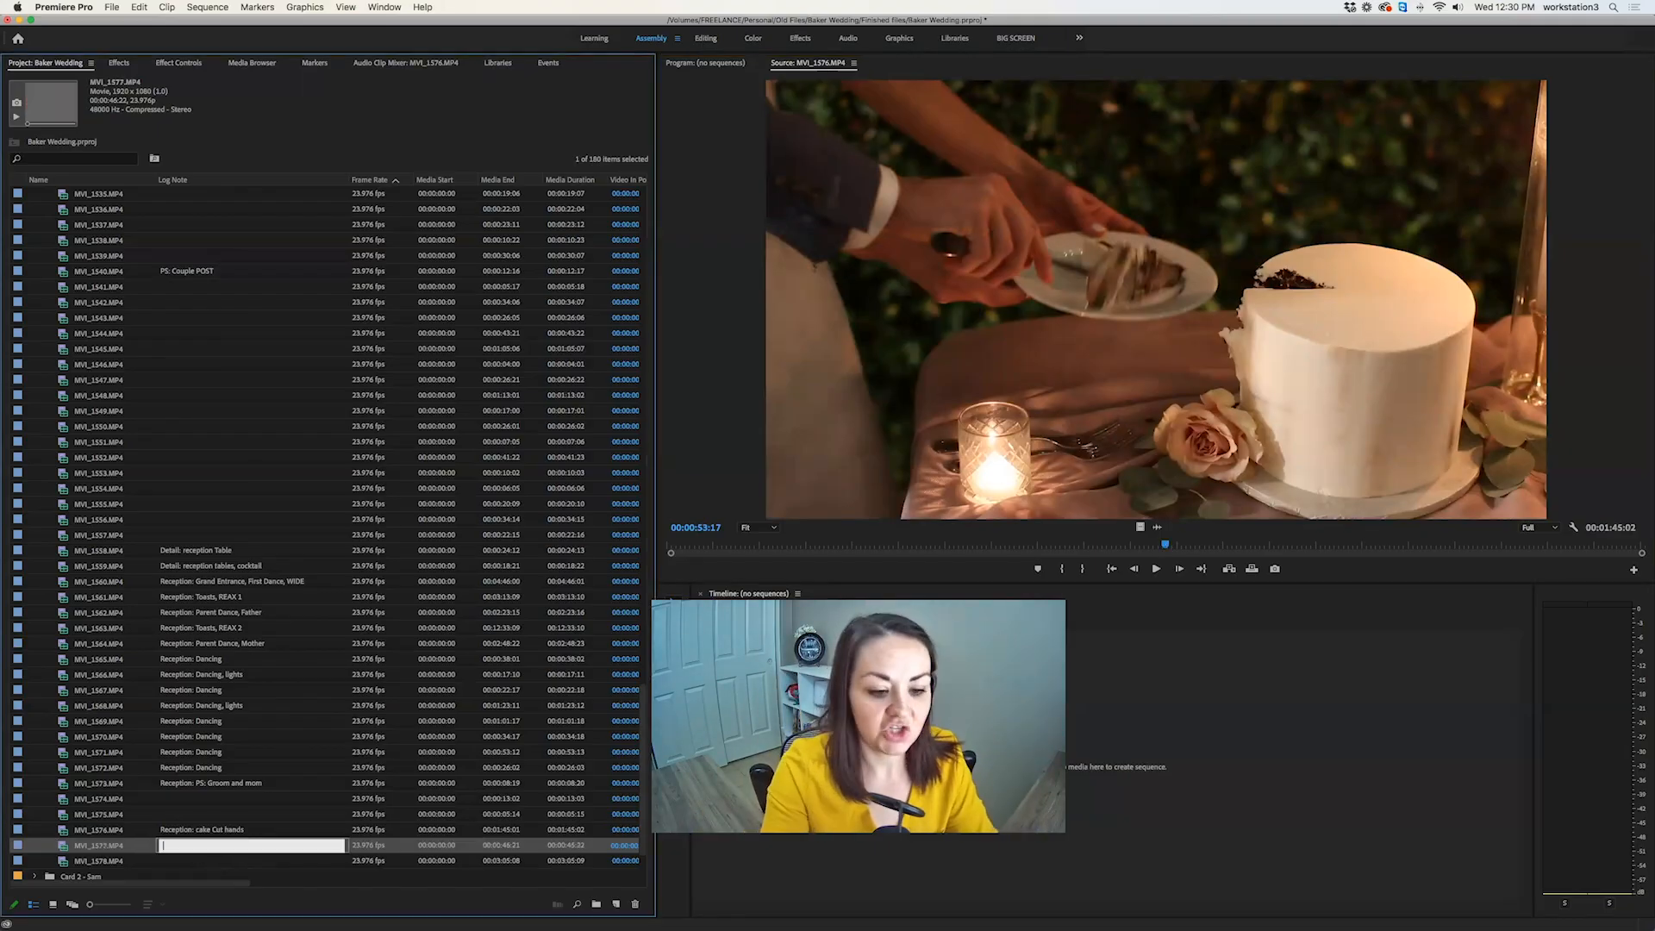
# Preview MVI_1578.MP4, and enter the log notes "reception: Bride Bouq" for MVI_1577.MP4 and "Reception: EXIT" for MVI_1578.MP4.
pyautogui.doubleClick(66, 862)
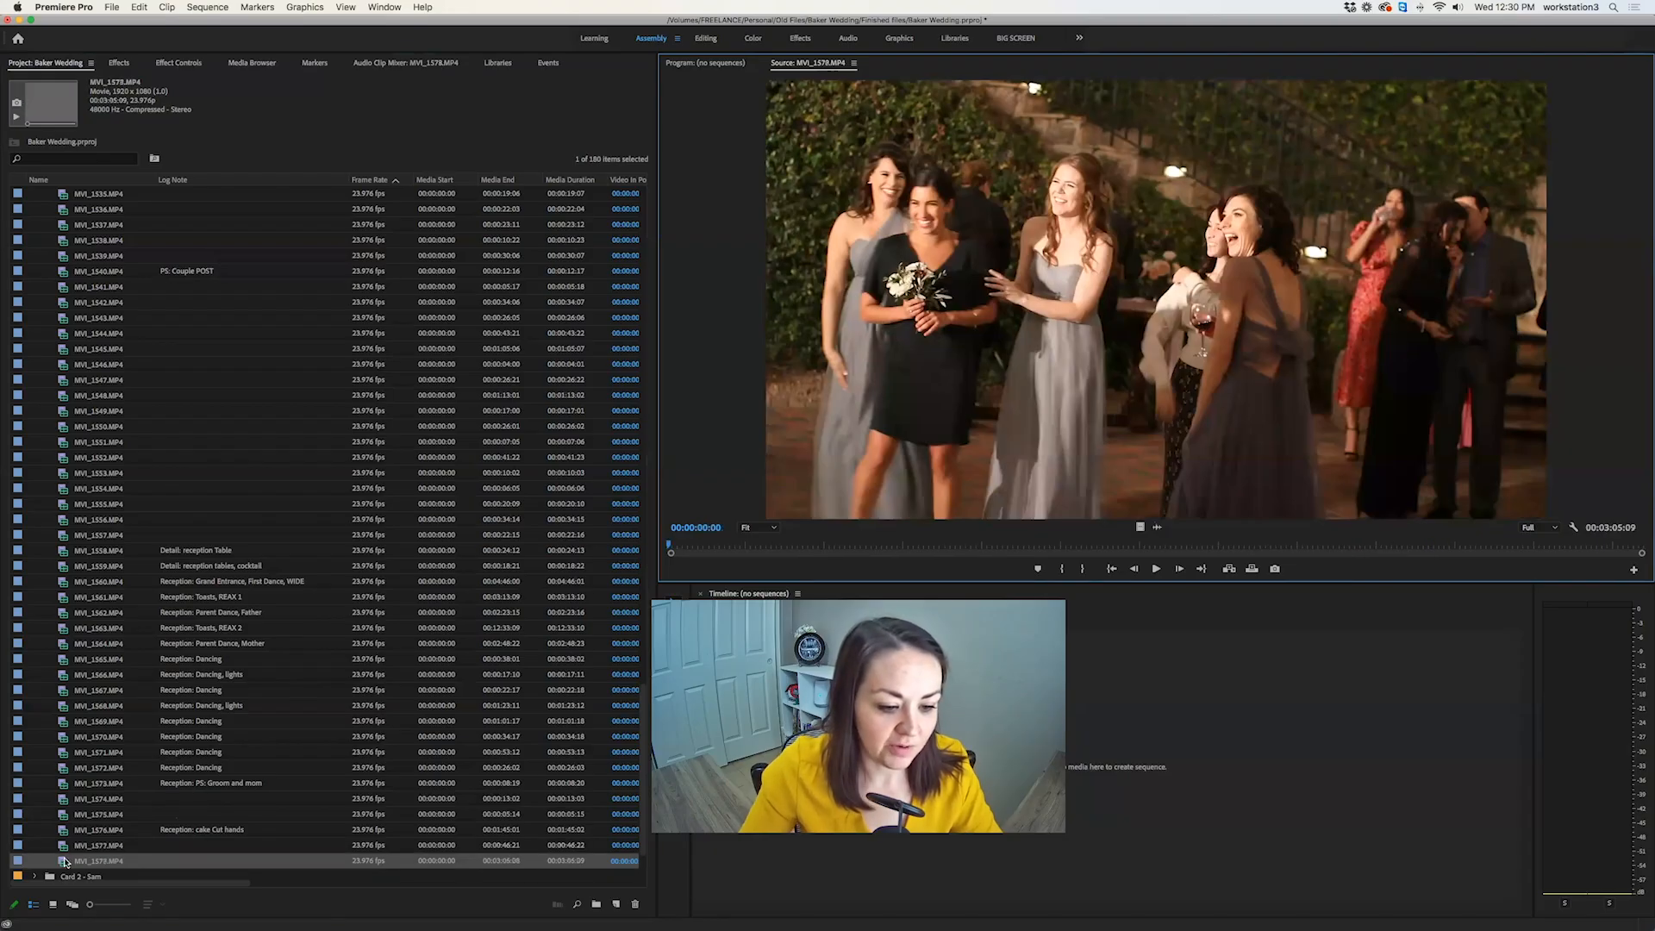
pyautogui.press('space')
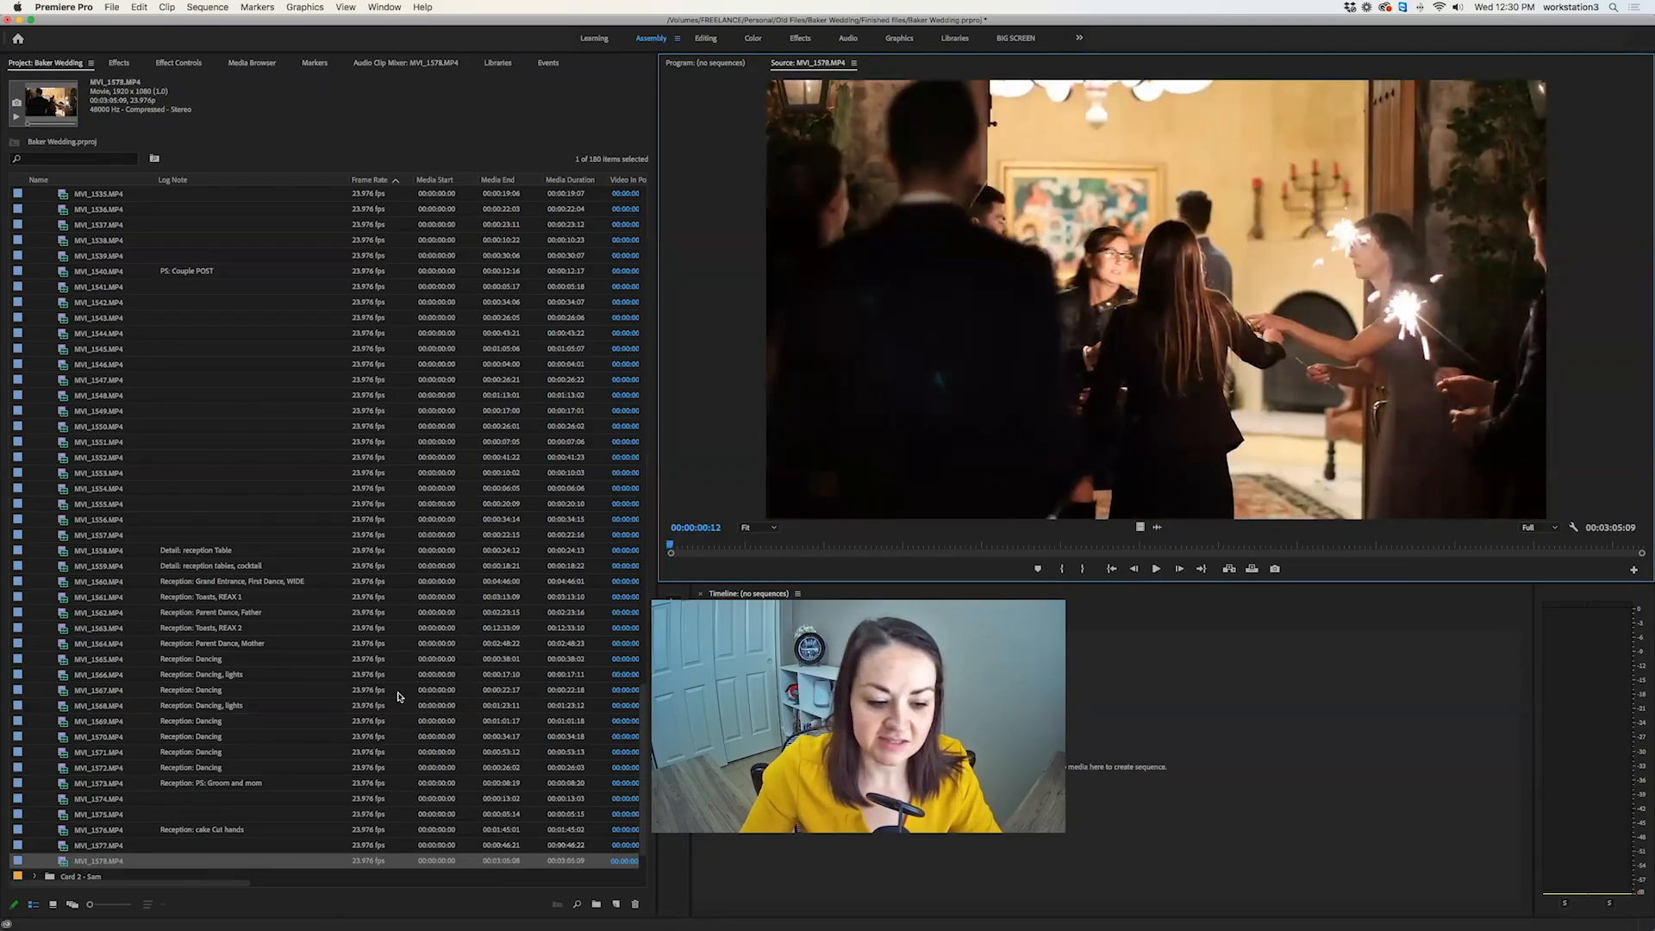
pyautogui.doubleClick(187, 845)
pyautogui.write('reception: Bride Bouq')
pyautogui.press('Return')
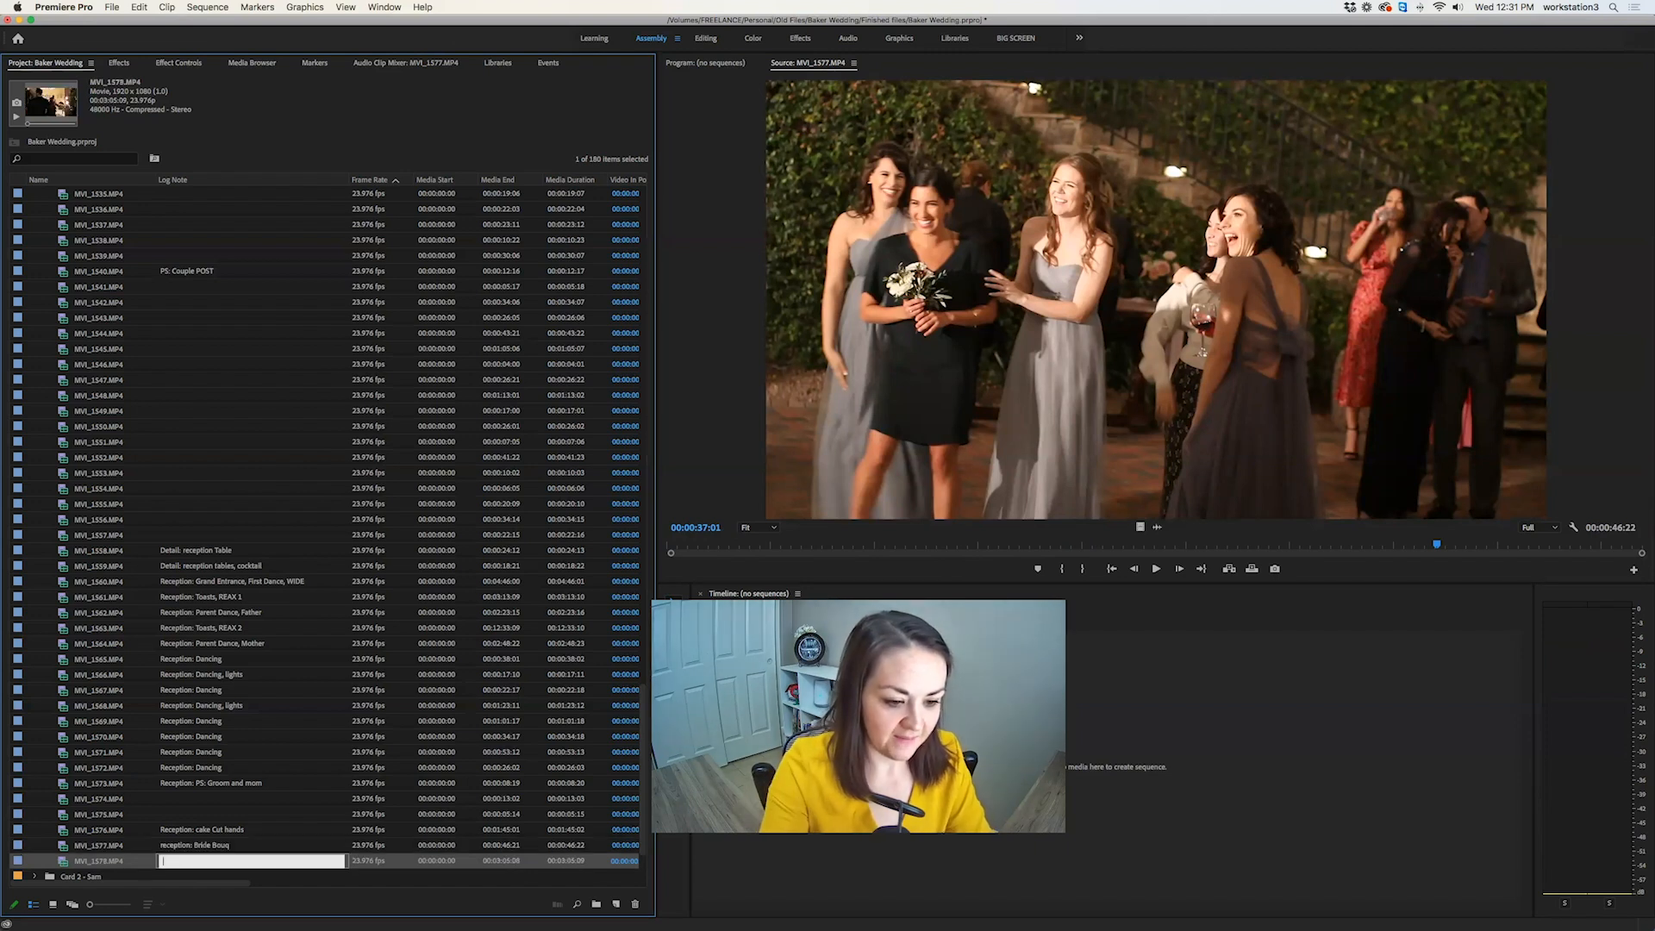
pyautogui.write('Reception')
pyautogui.press('Return')
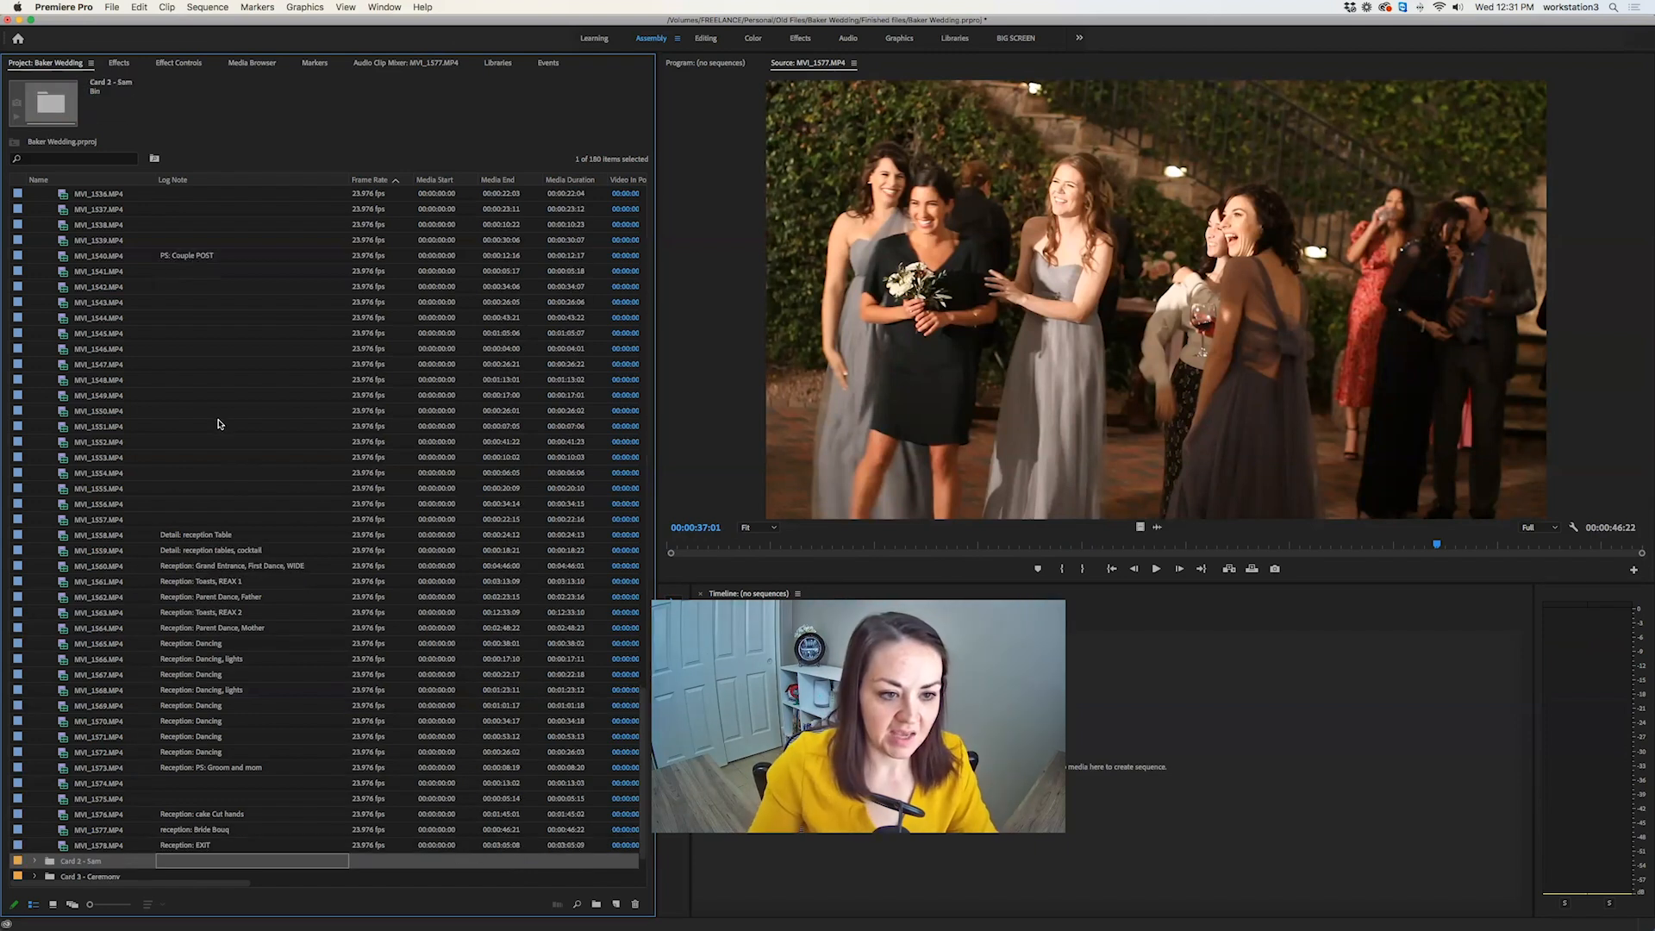
# Collapse the finished Card 1 bin and expand the Card 2 bin to review its first clips, MVI_3394.MP4 and MVI_3395.MP4.
pyautogui.scroll(20, 216, 423)
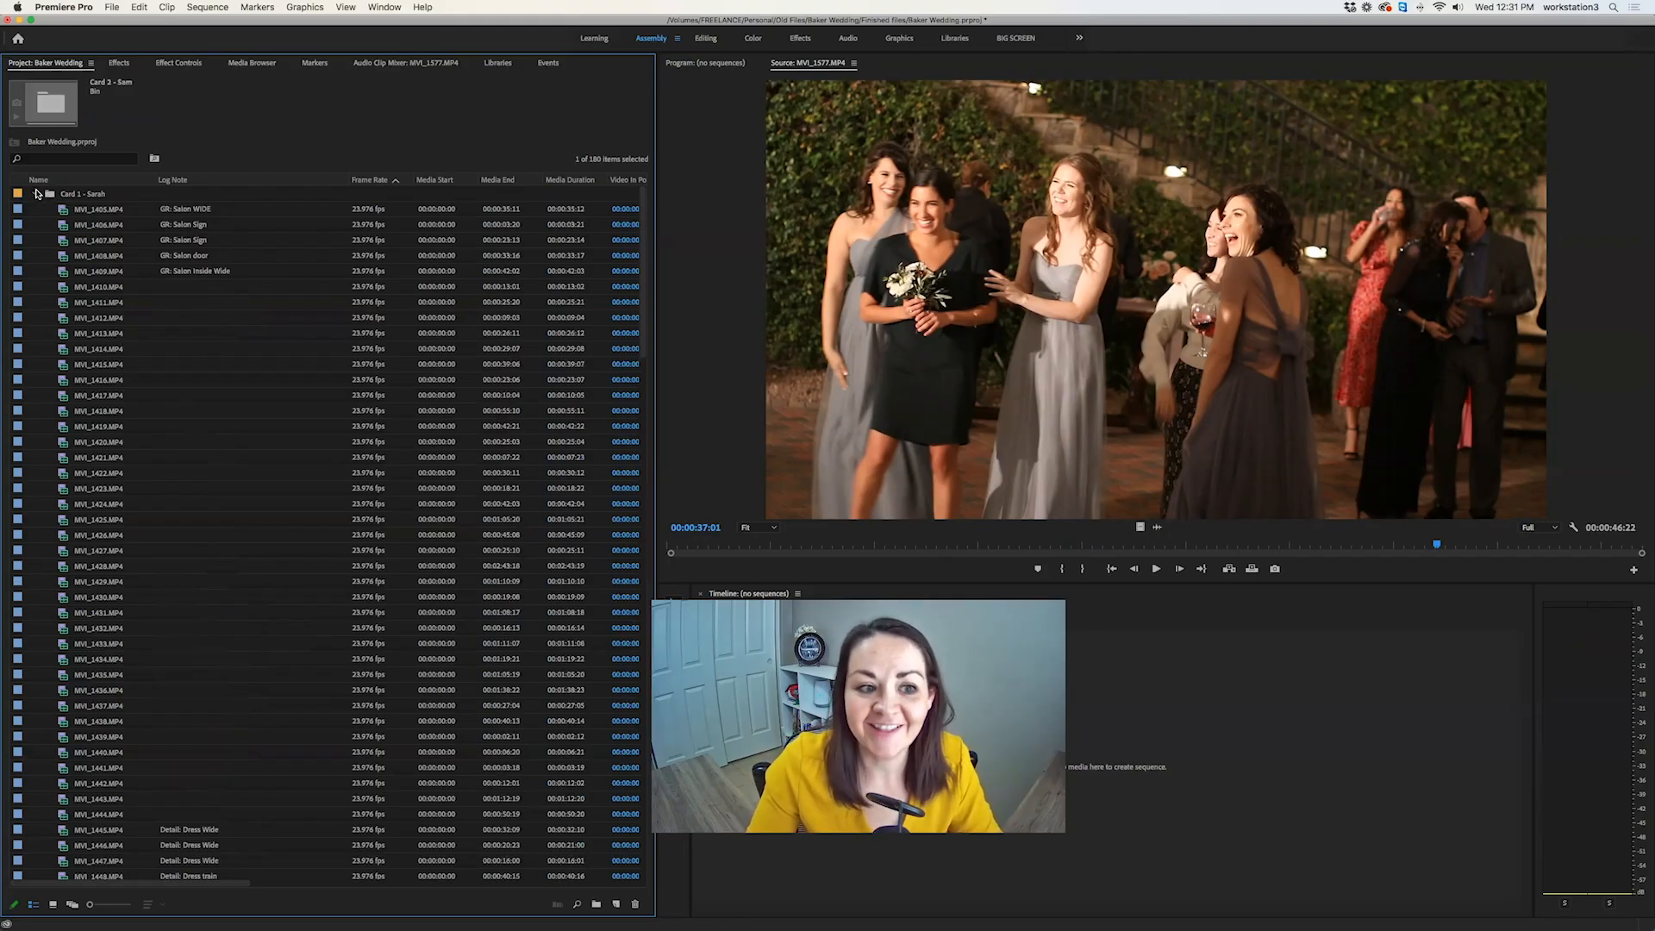
pyautogui.click(37, 194)
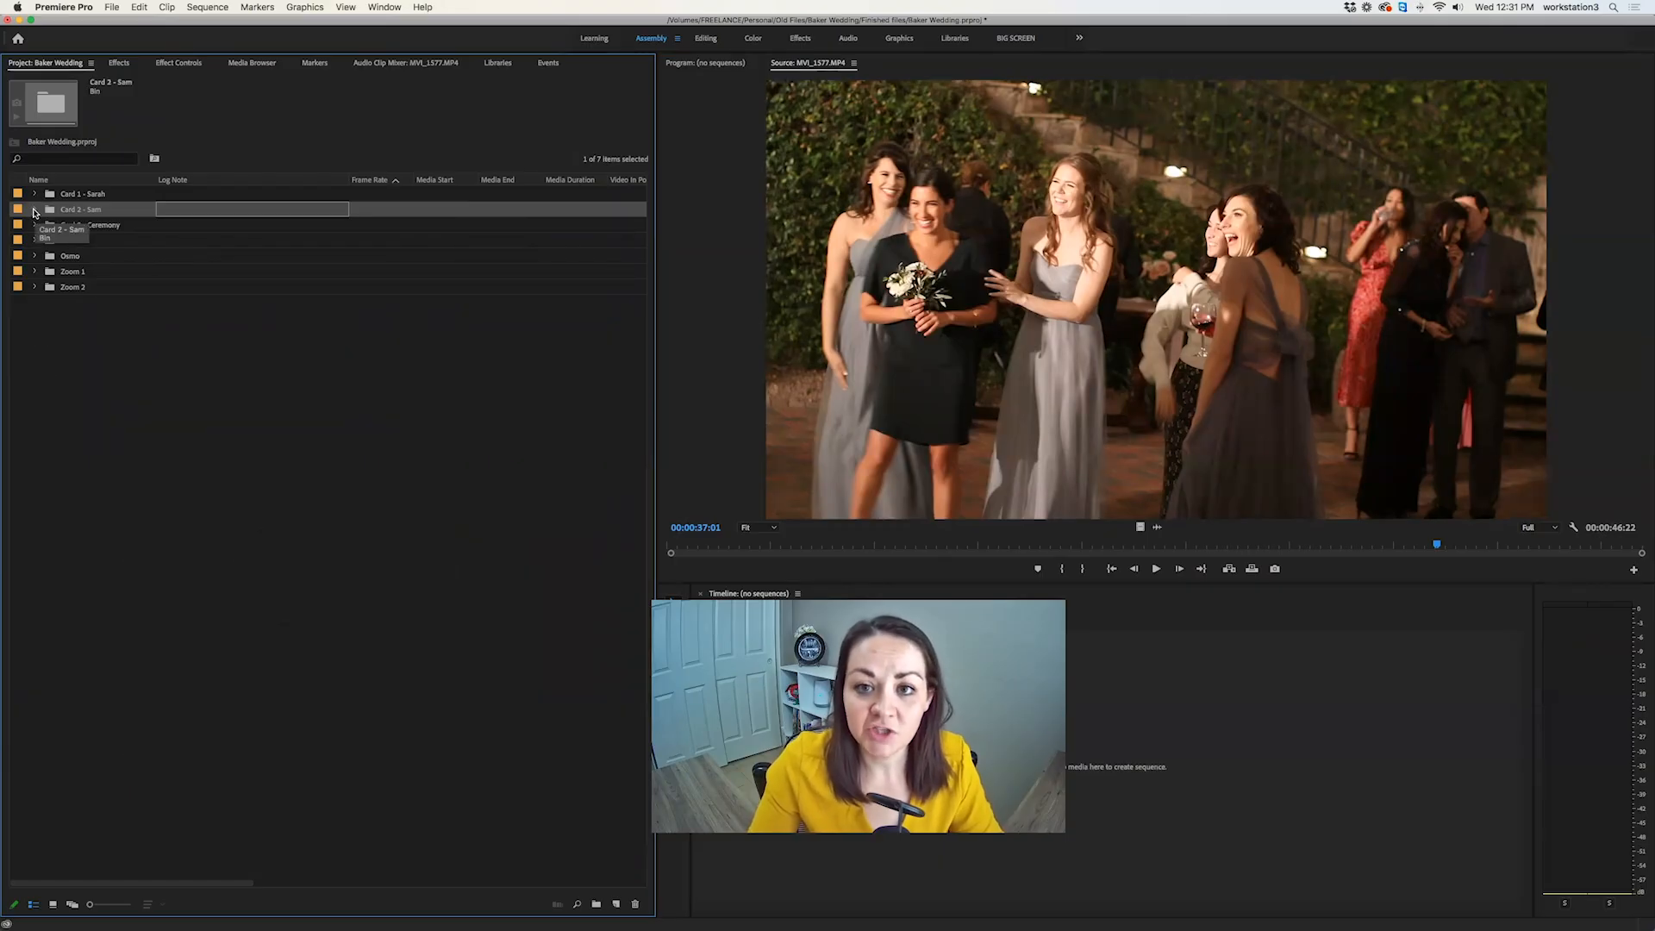
pyautogui.click(35, 210)
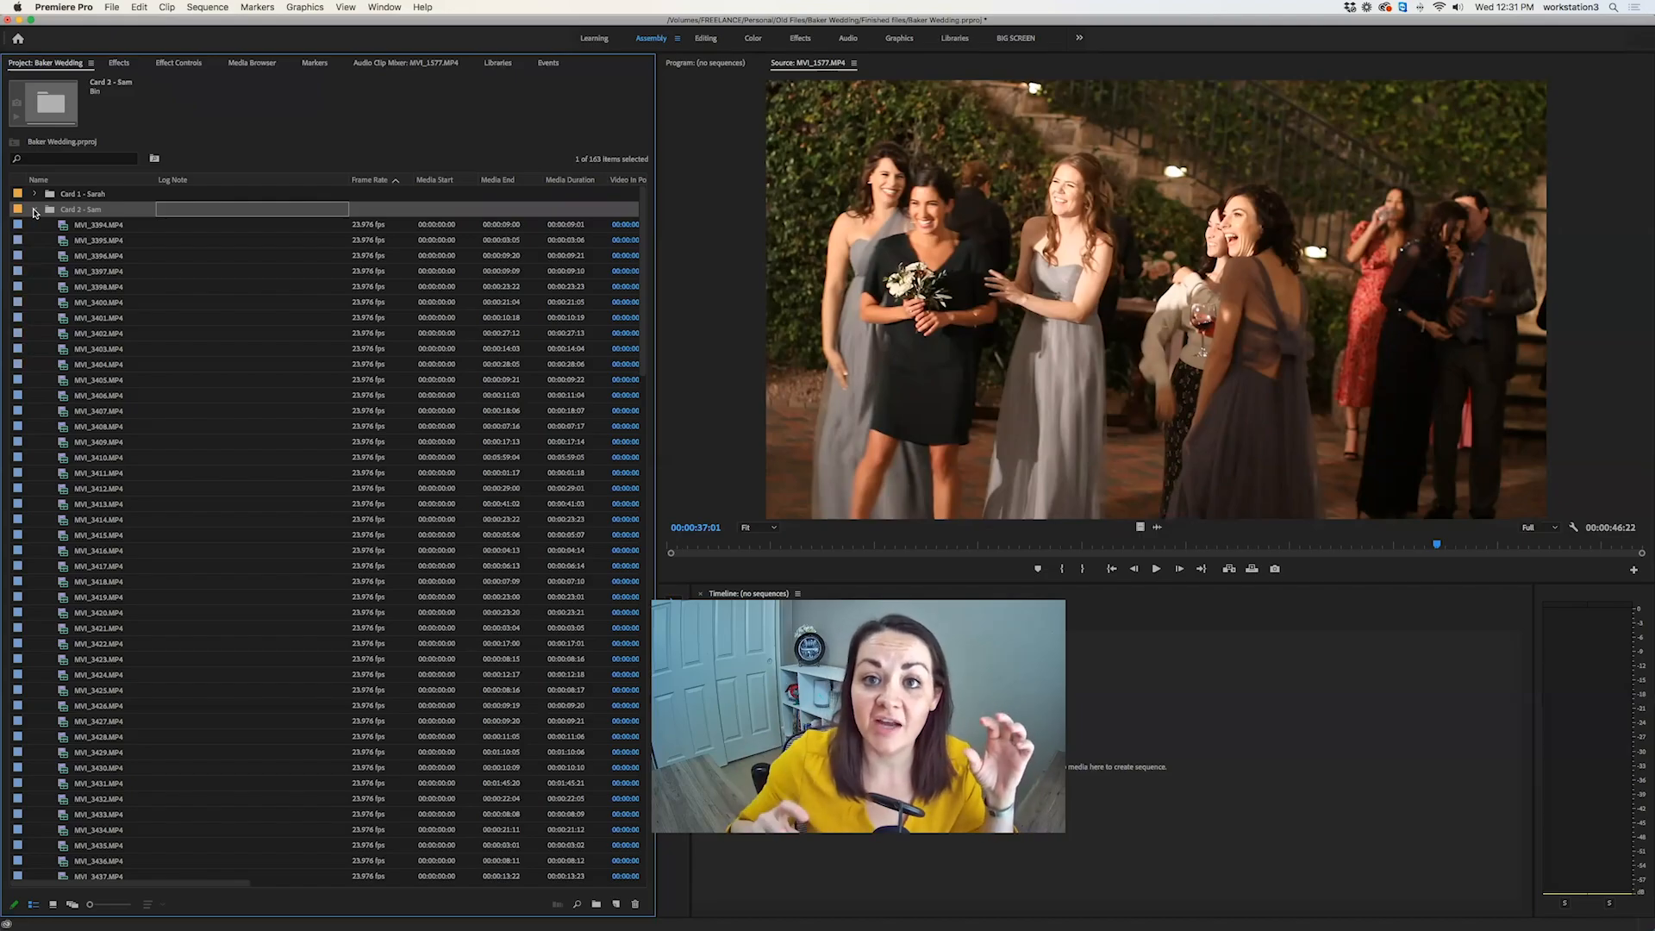
pyautogui.doubleClick(61, 226)
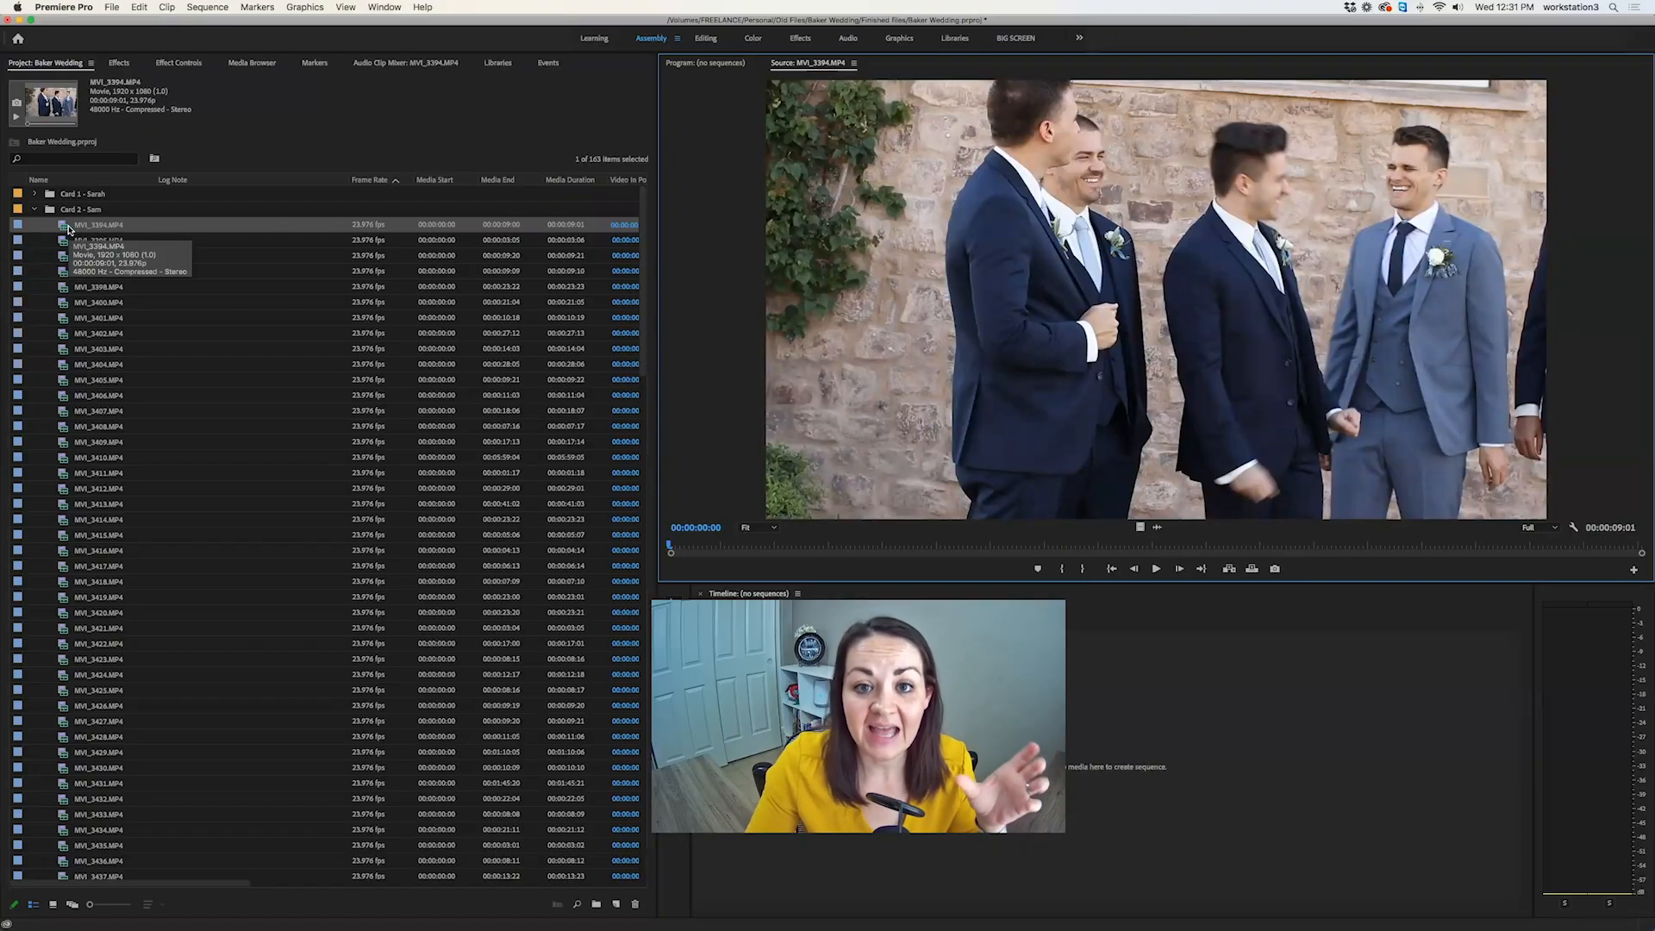
pyautogui.doubleClick(65, 241)
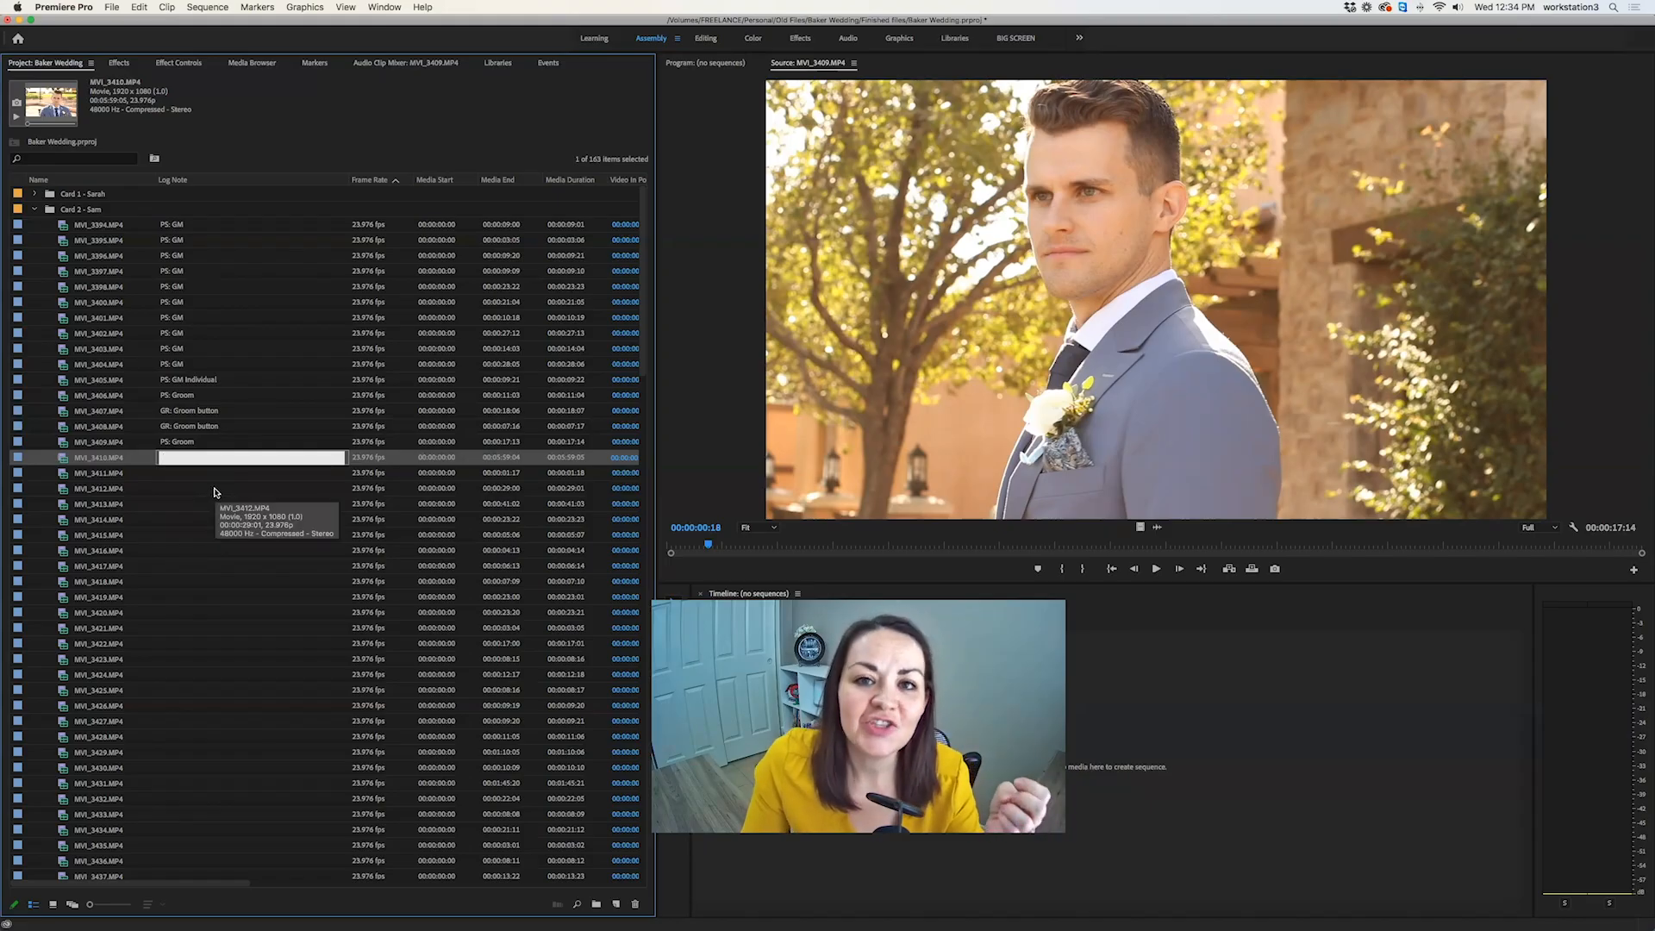
# Leave the empty log note of MVI_3410.MP4 by selecting MVI_3411.MP4, and save the project.
pyautogui.click(63, 474)
pyautogui.press('super+s')
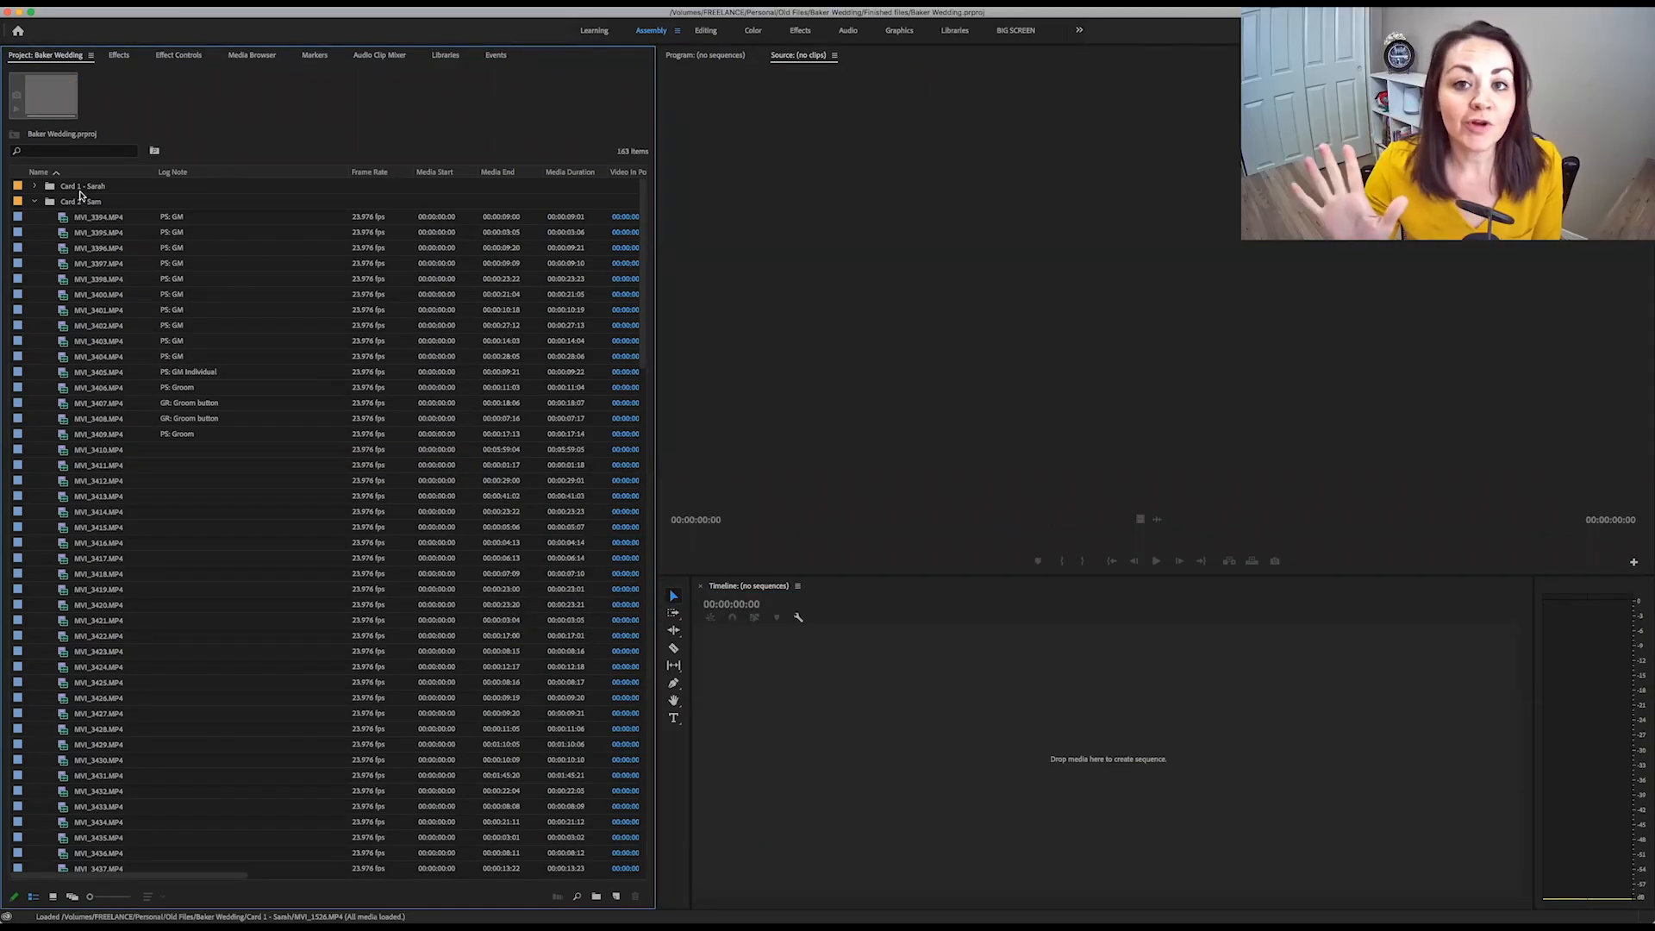
# Review MVI_3411.MP4 and MVI_3412.MP4, and set the label color of MVI_3412.MP4 to Yellow.
pyautogui.doubleClick(63, 466)
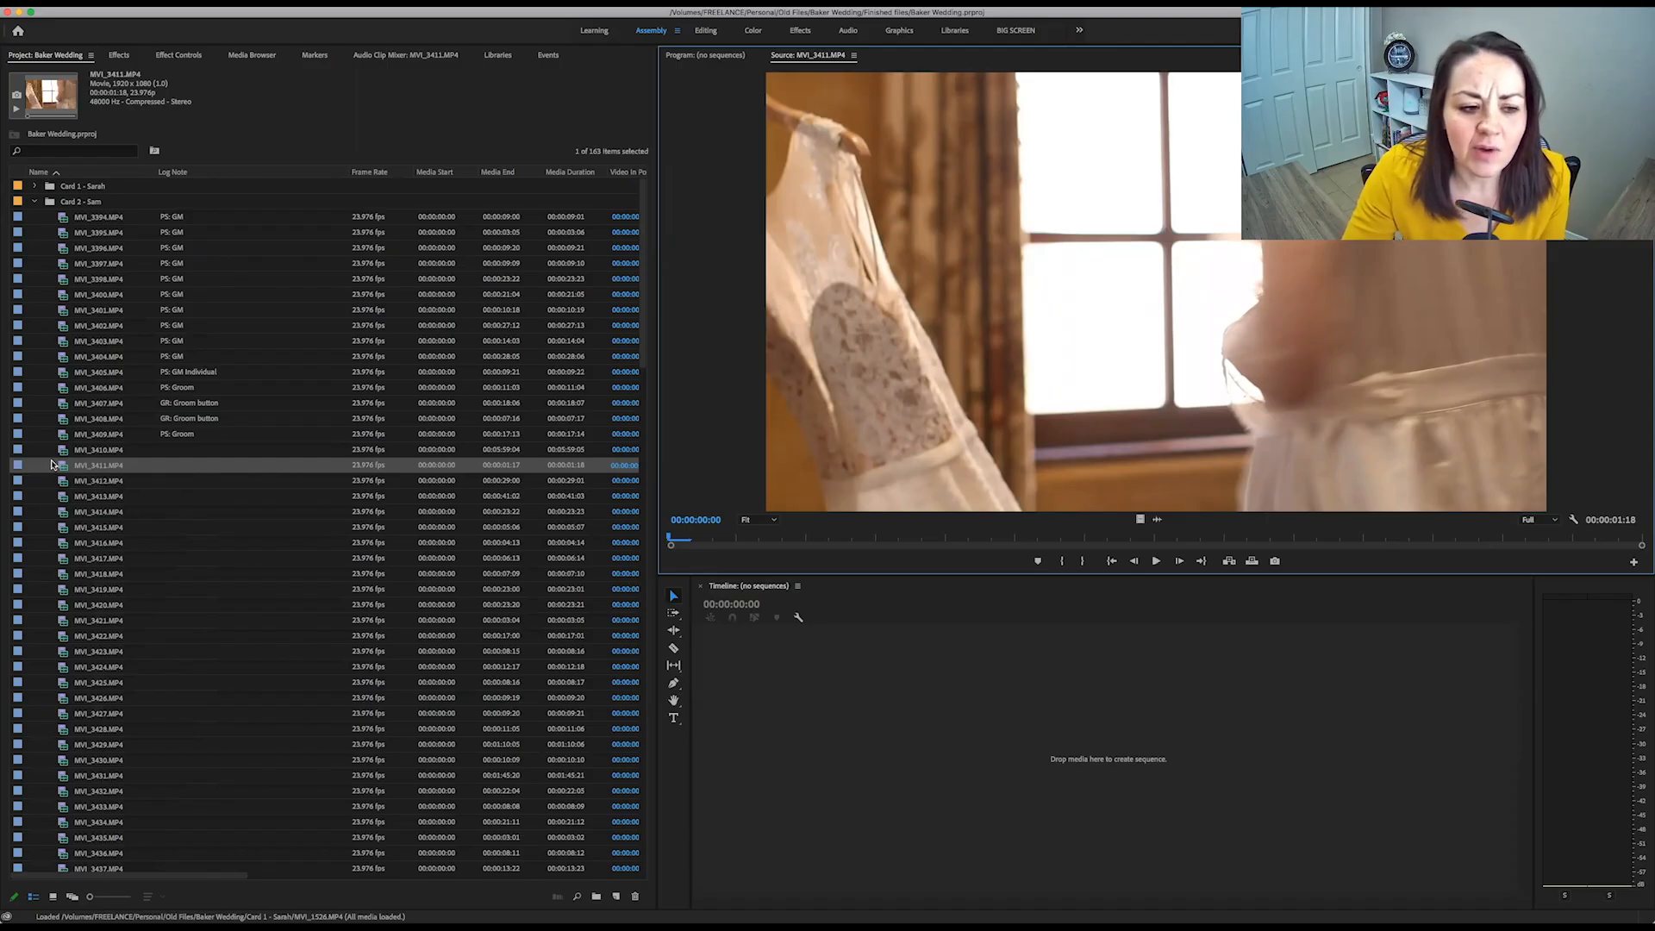
pyautogui.doubleClick(66, 483)
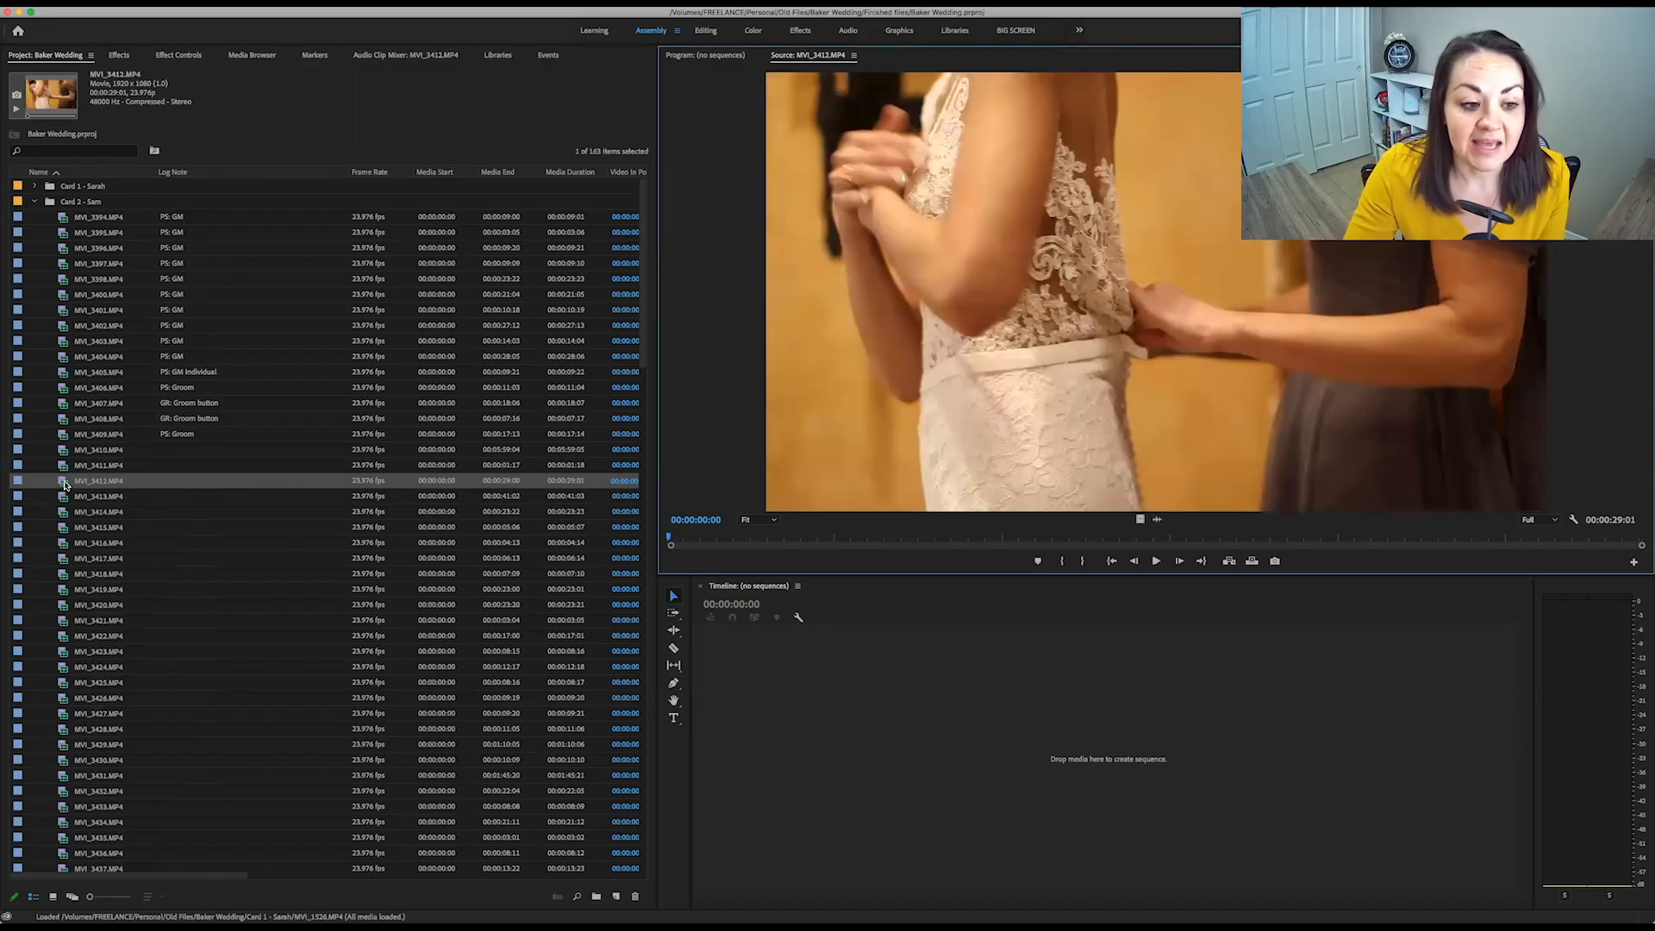
pyautogui.rightClick(66, 485)
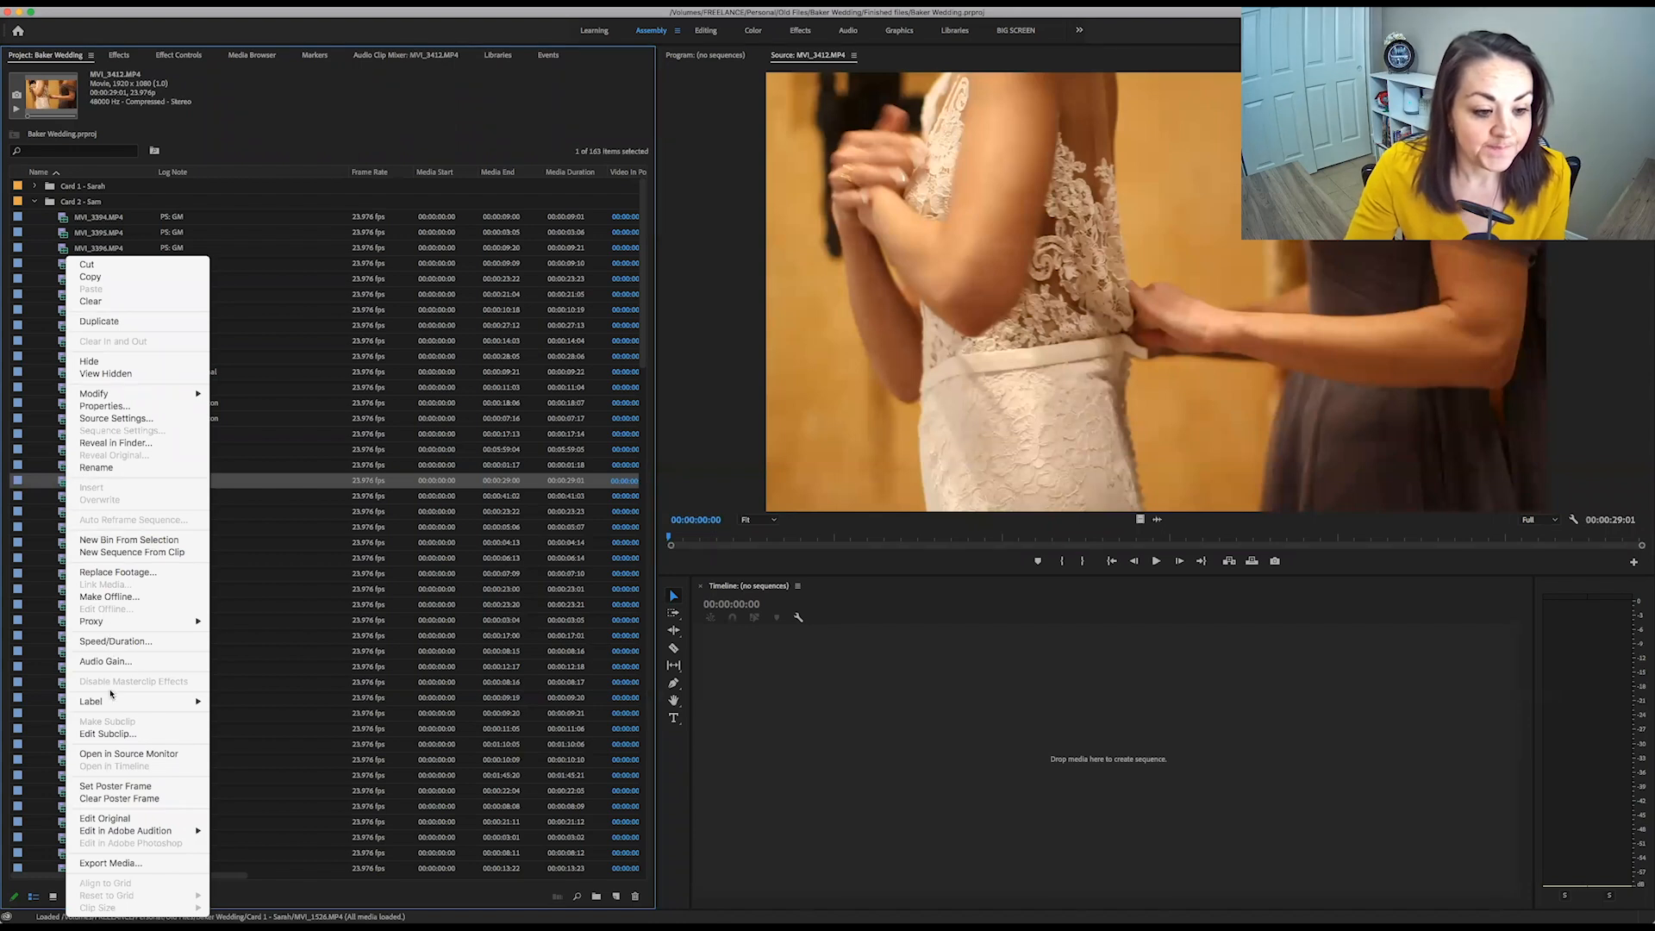
pyautogui.moveTo(108, 705)
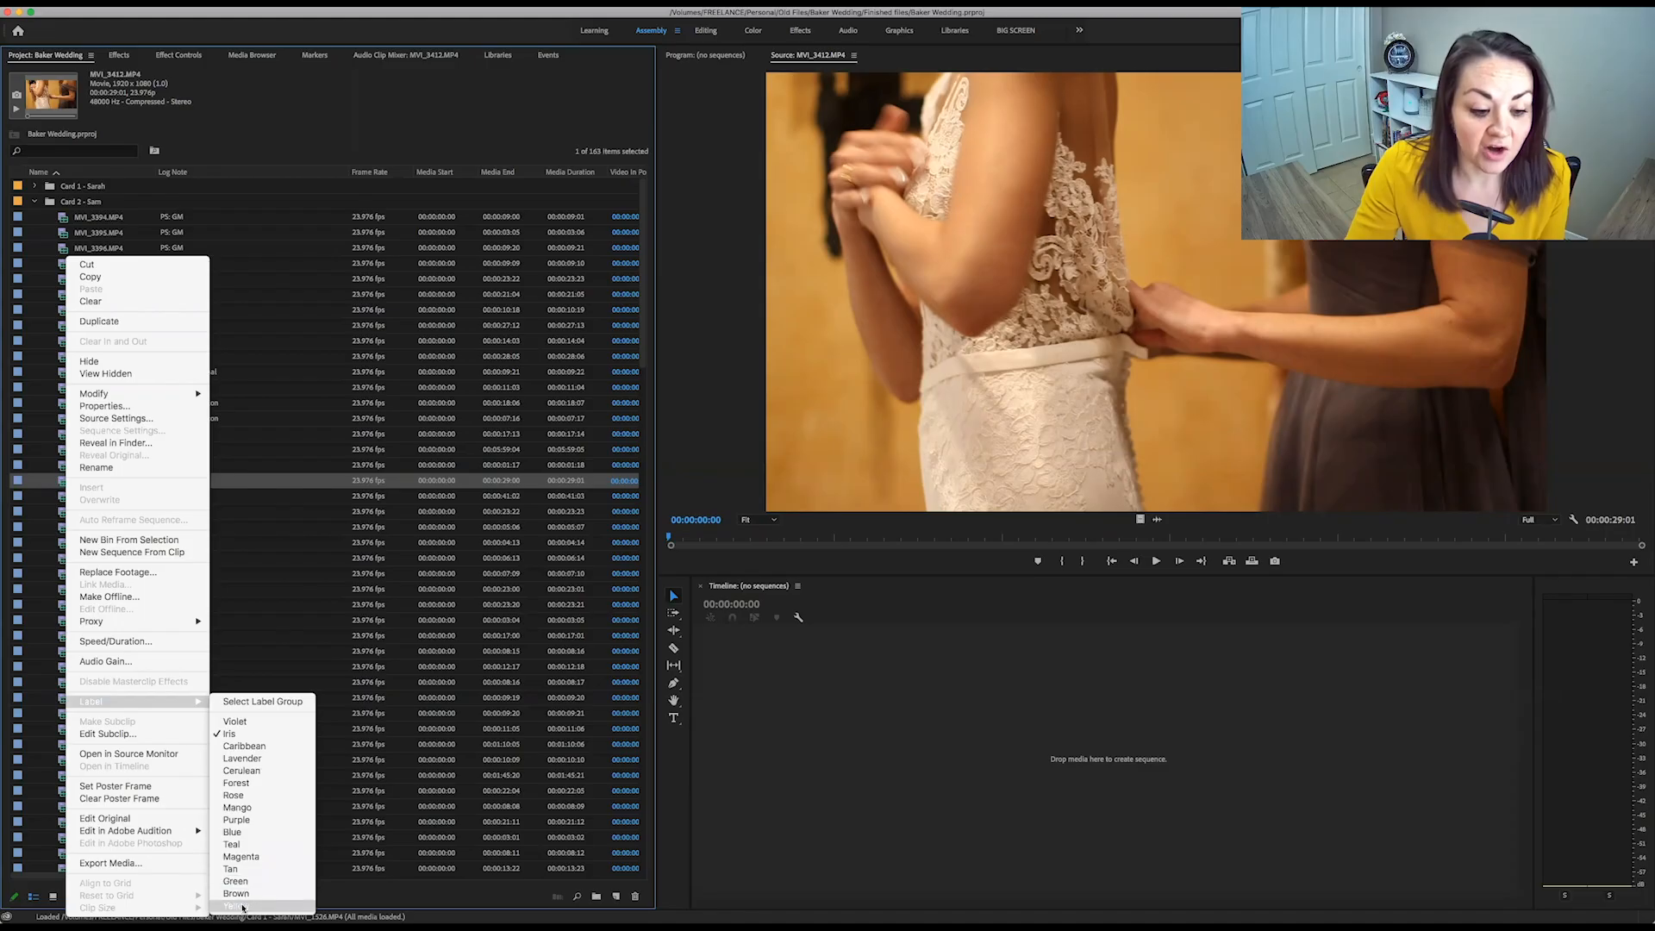
pyautogui.click(237, 906)
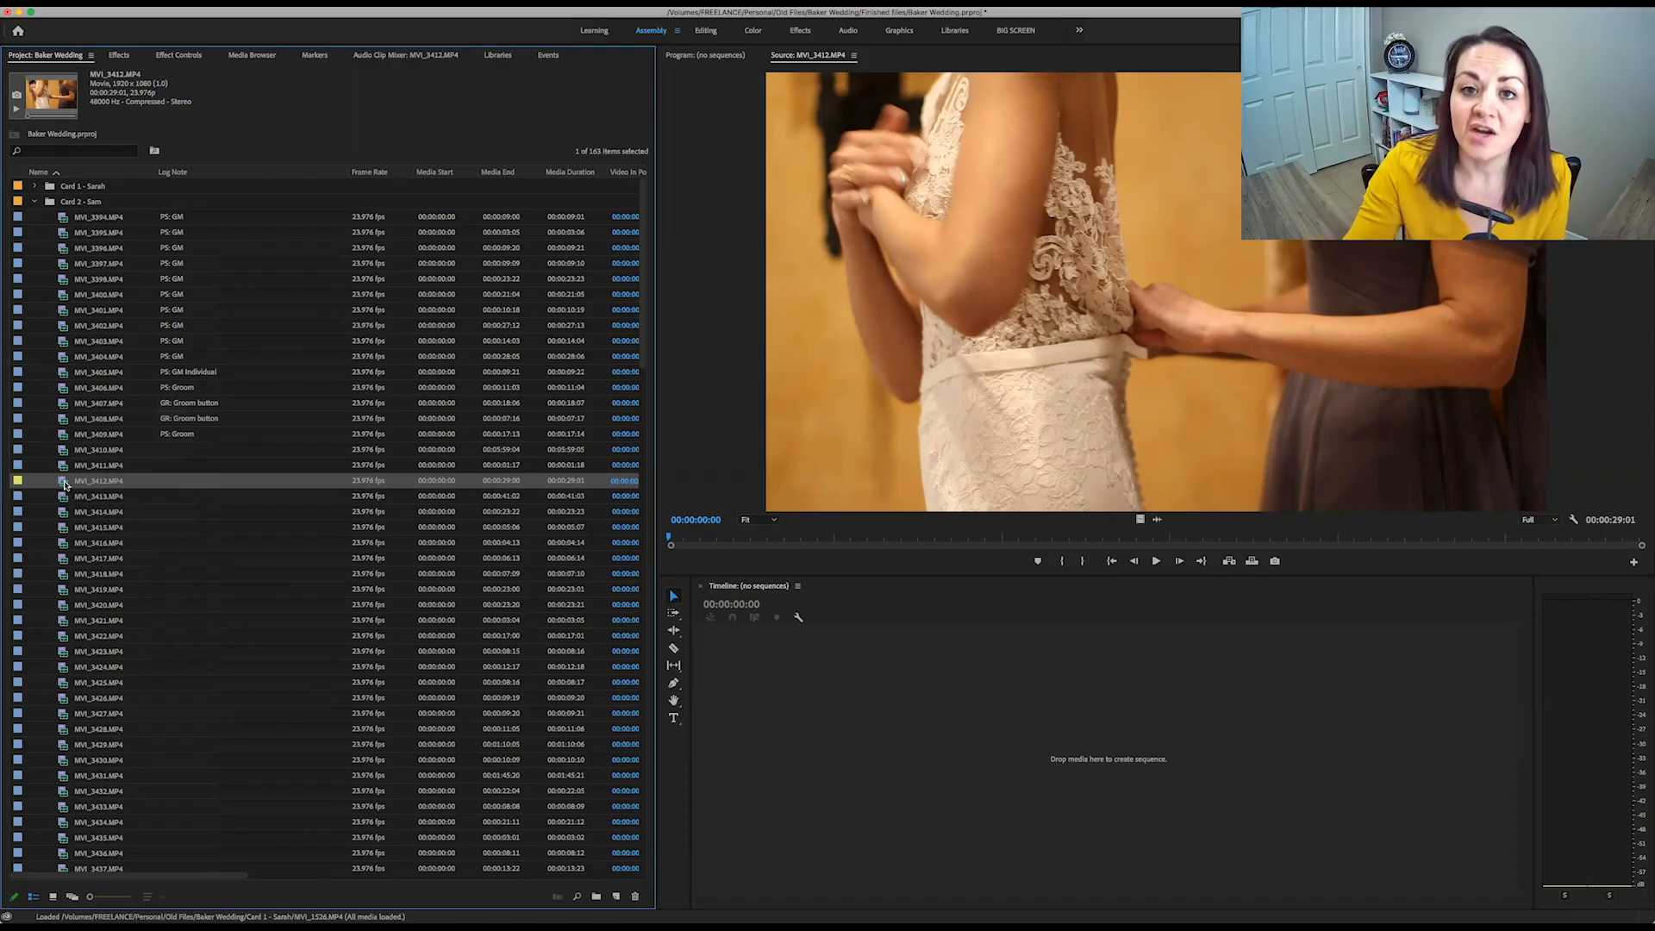
# Label MVI_3414.MP4 with the Caribbean color and replace it with Lavender.
pyautogui.rightClick(63, 513)
pyautogui.moveTo(121, 705)
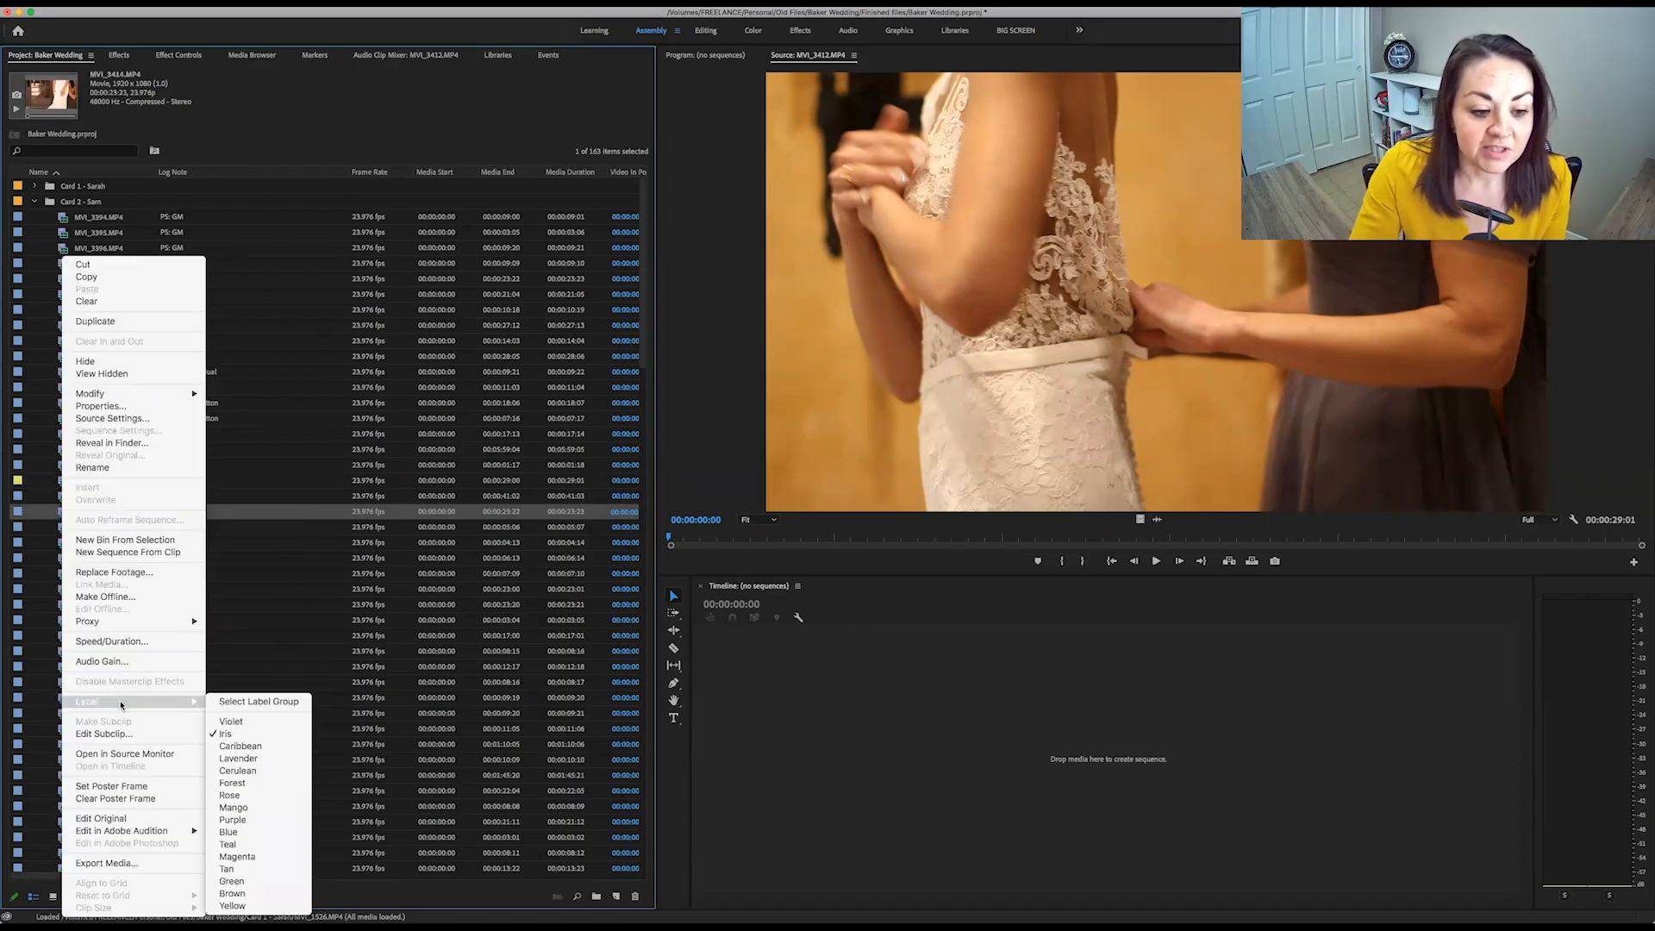
pyautogui.click(240, 745)
pyautogui.rightClick(65, 513)
pyautogui.moveTo(143, 705)
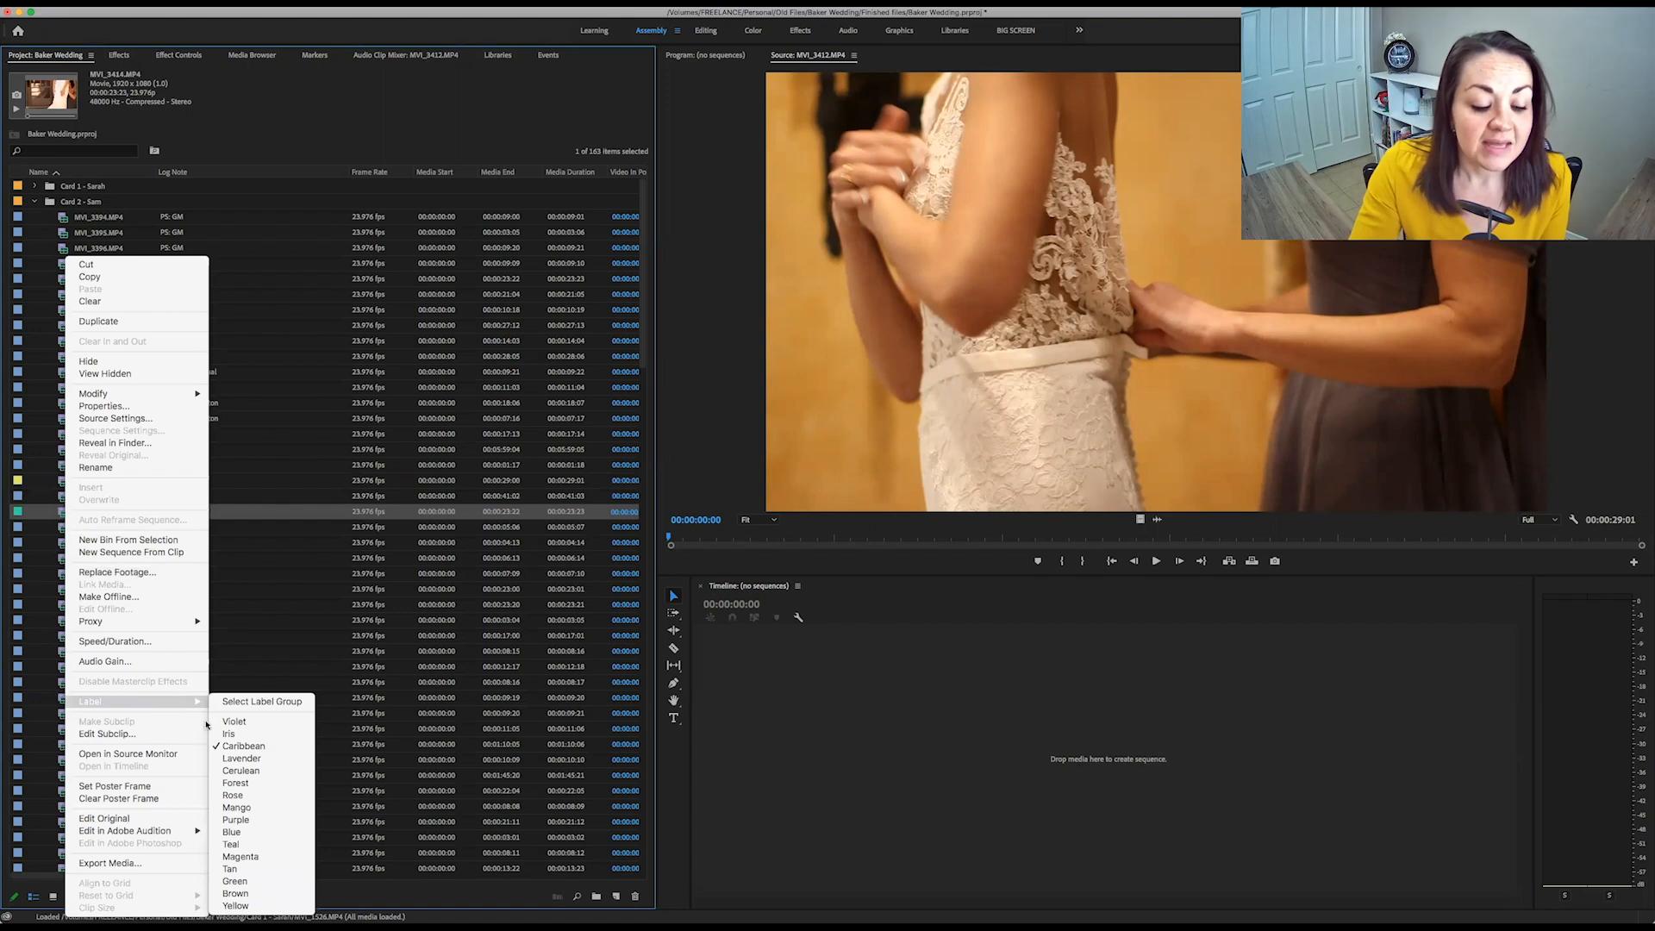
pyautogui.click(226, 759)
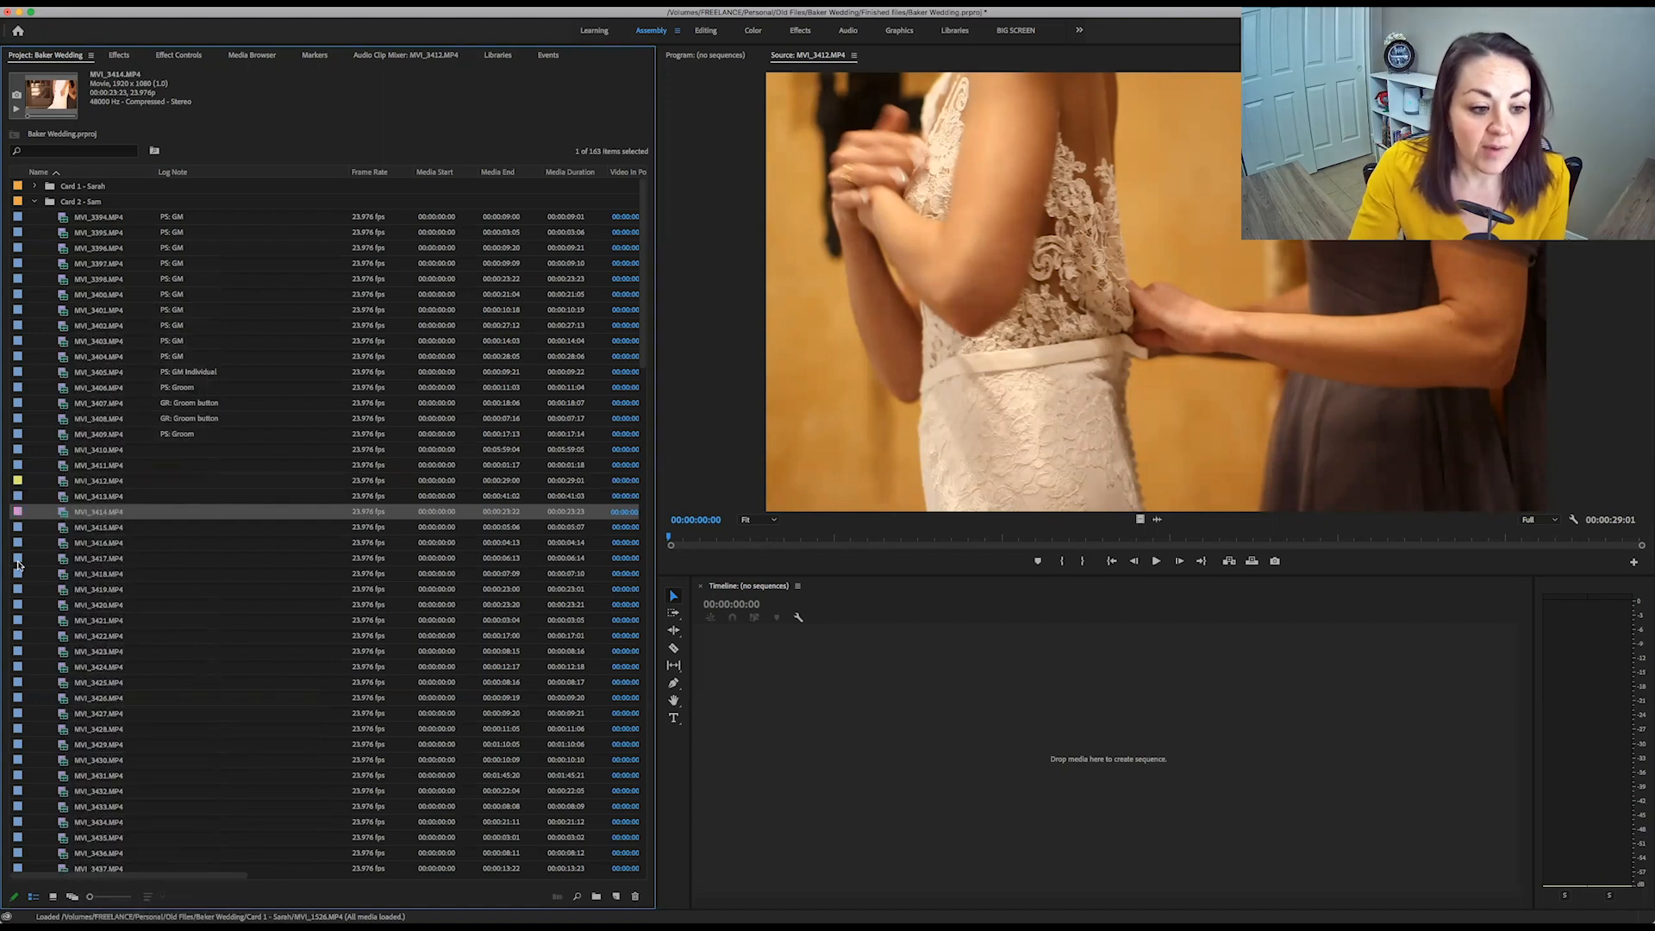
pyautogui.click(47, 558)
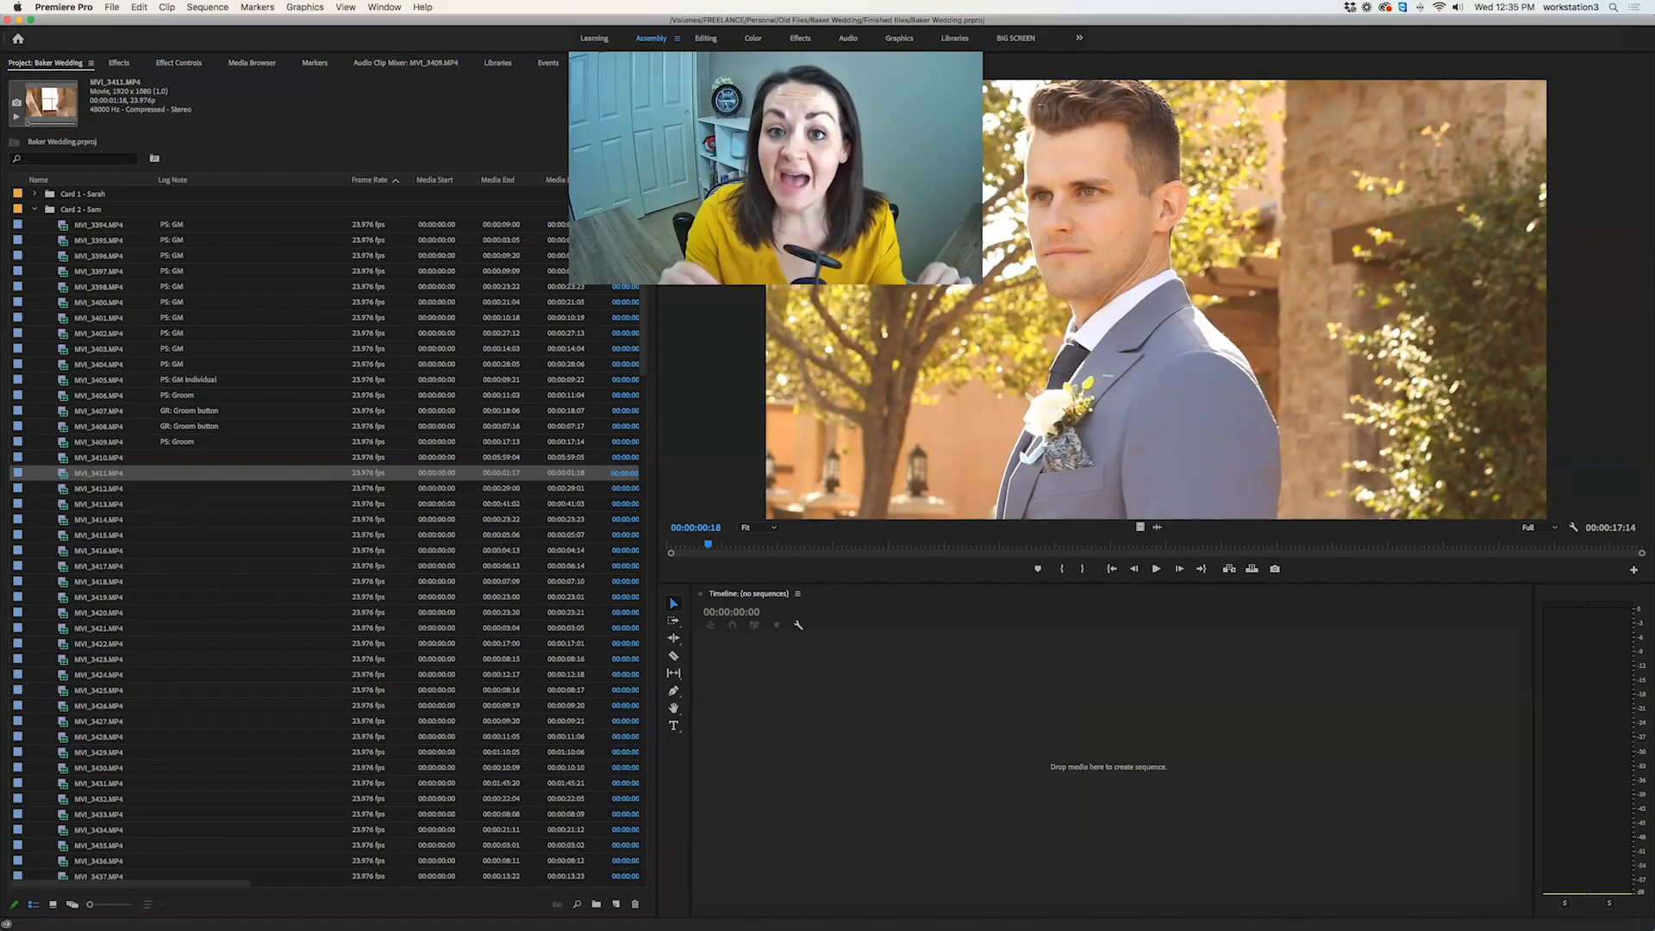